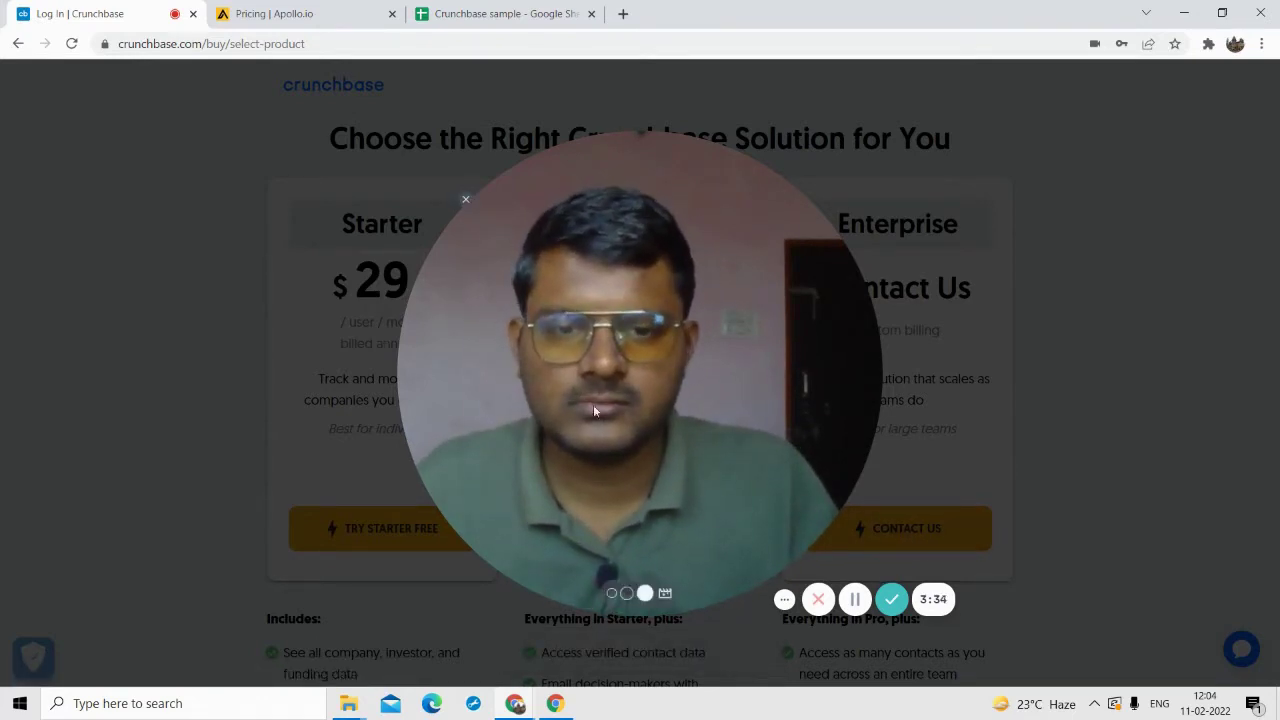
Step: Review the prices and included features of Crunchbase's Starter, Pro and Enterprise plans
click(612, 593)
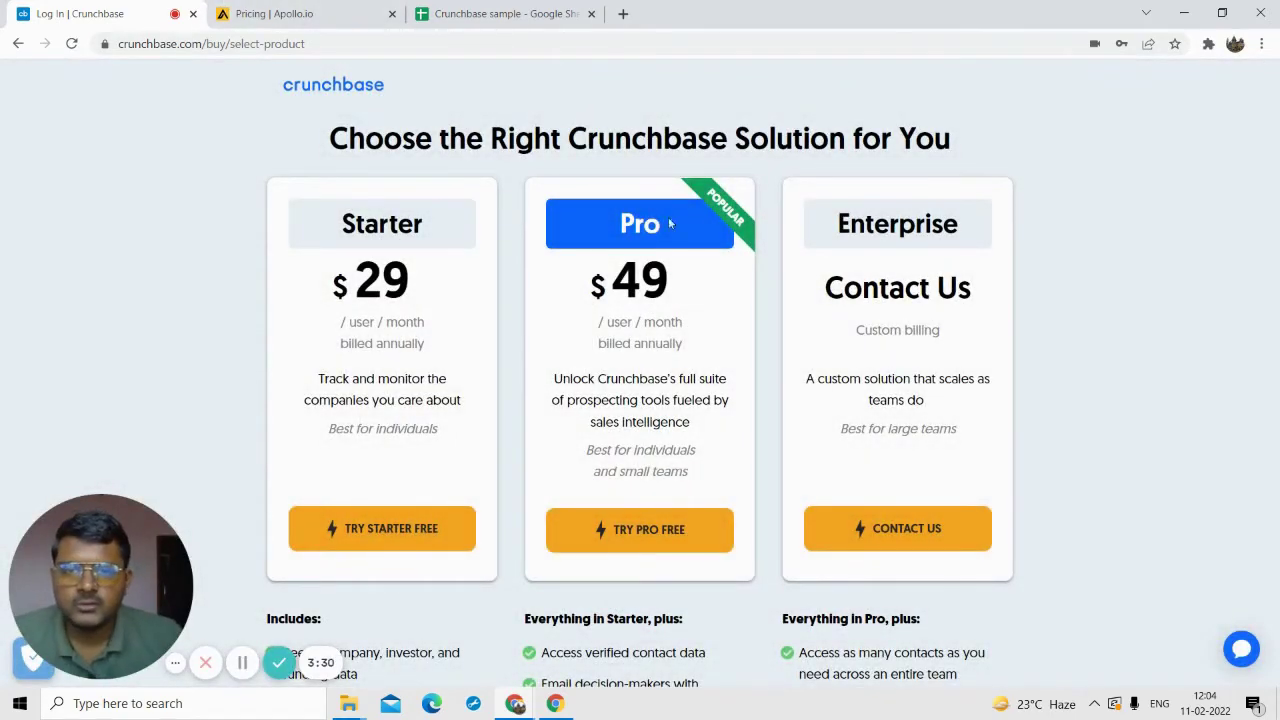
scroll(600, 280, down, 1)
scroll(610, 277, up, 1)
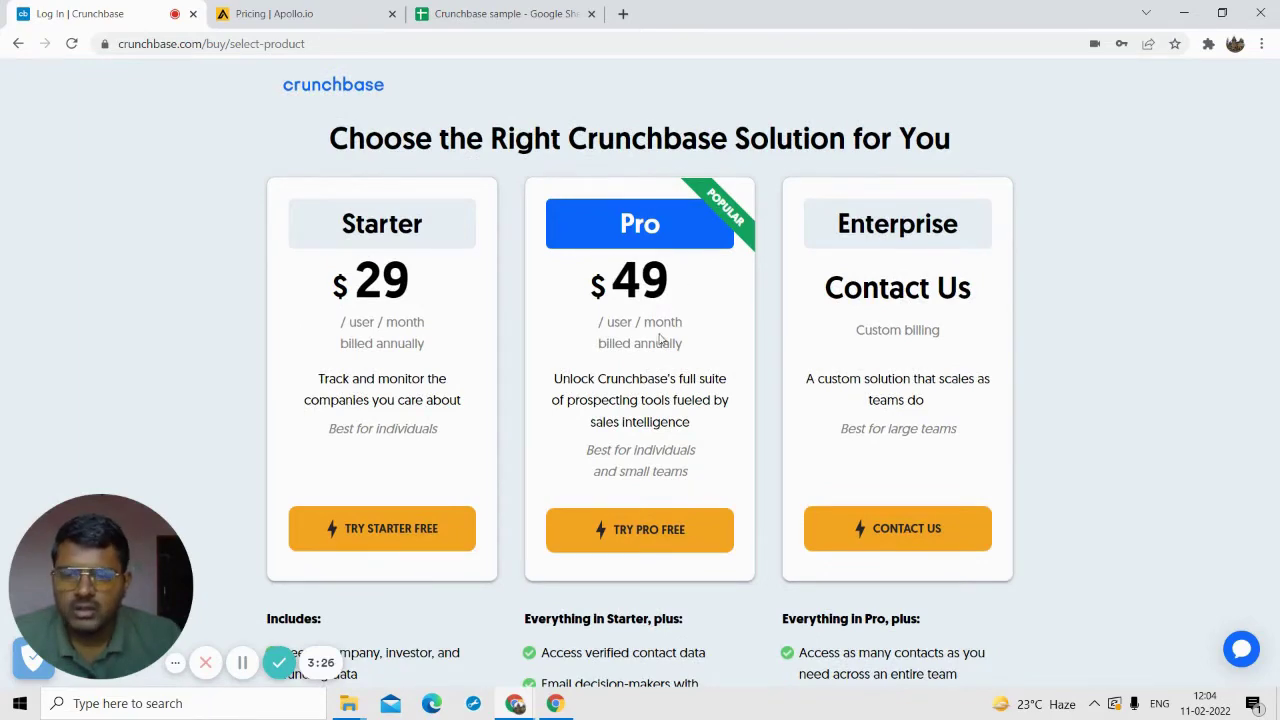
scroll(660, 340, down, 1)
scroll(656, 341, up, 1)
scroll(622, 400, down, 2)
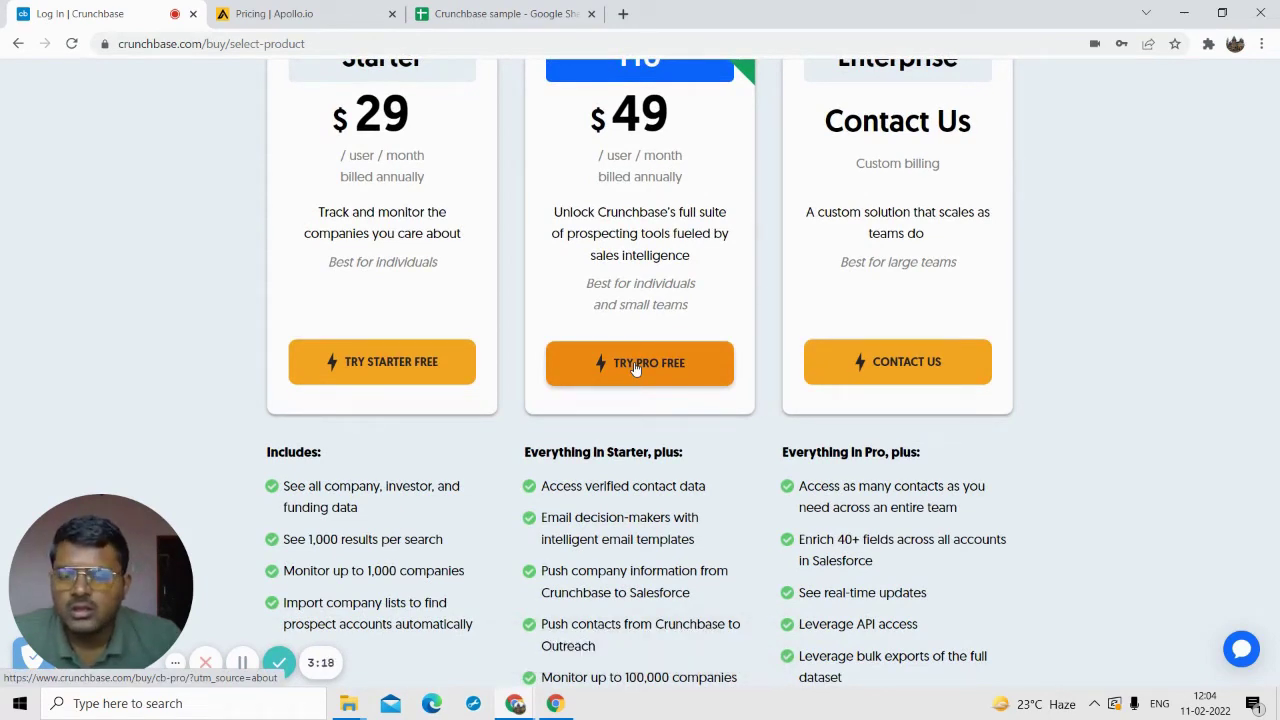
scroll(636, 369, down, 3)
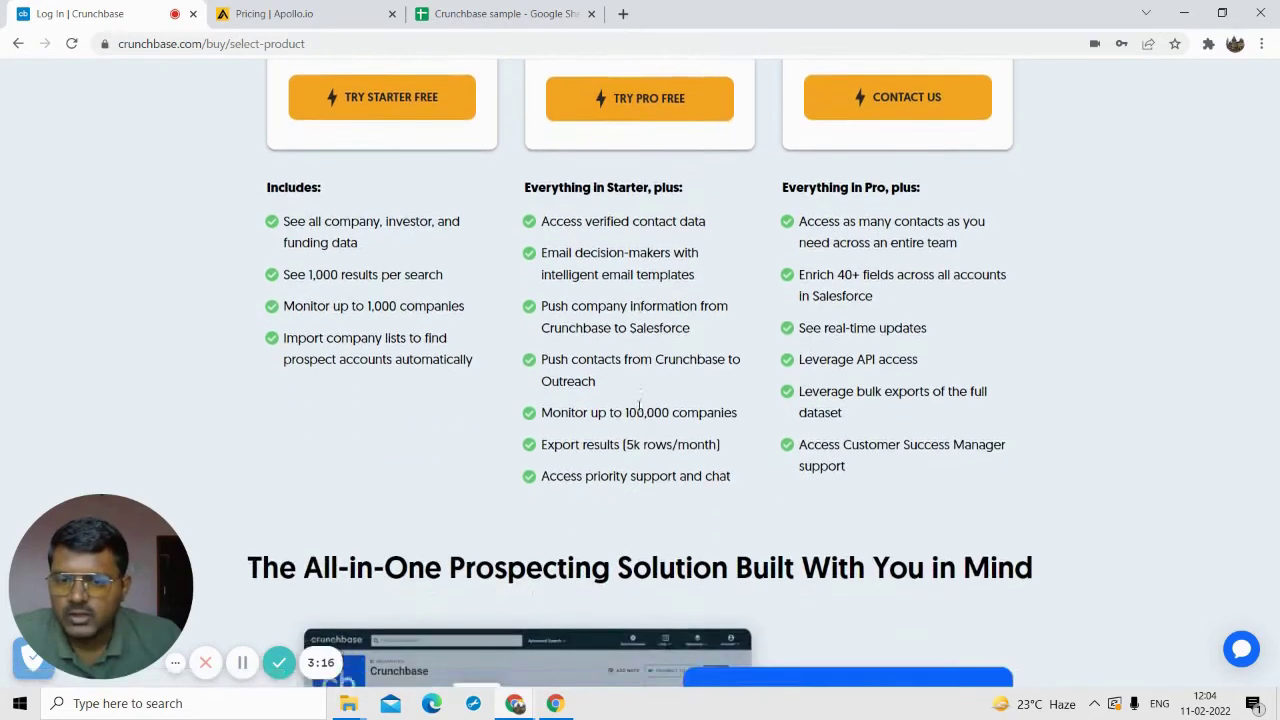
scroll(639, 333, up, 1)
scroll(641, 333, up, 2)
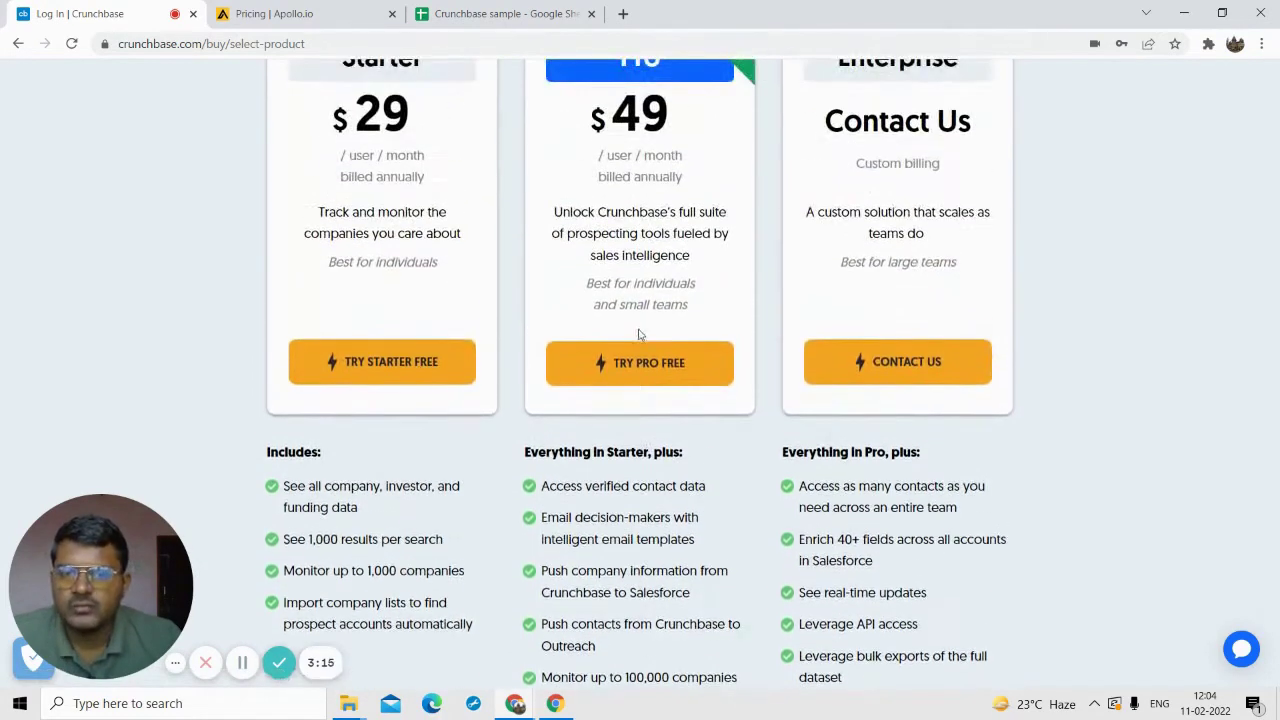
click(644, 386)
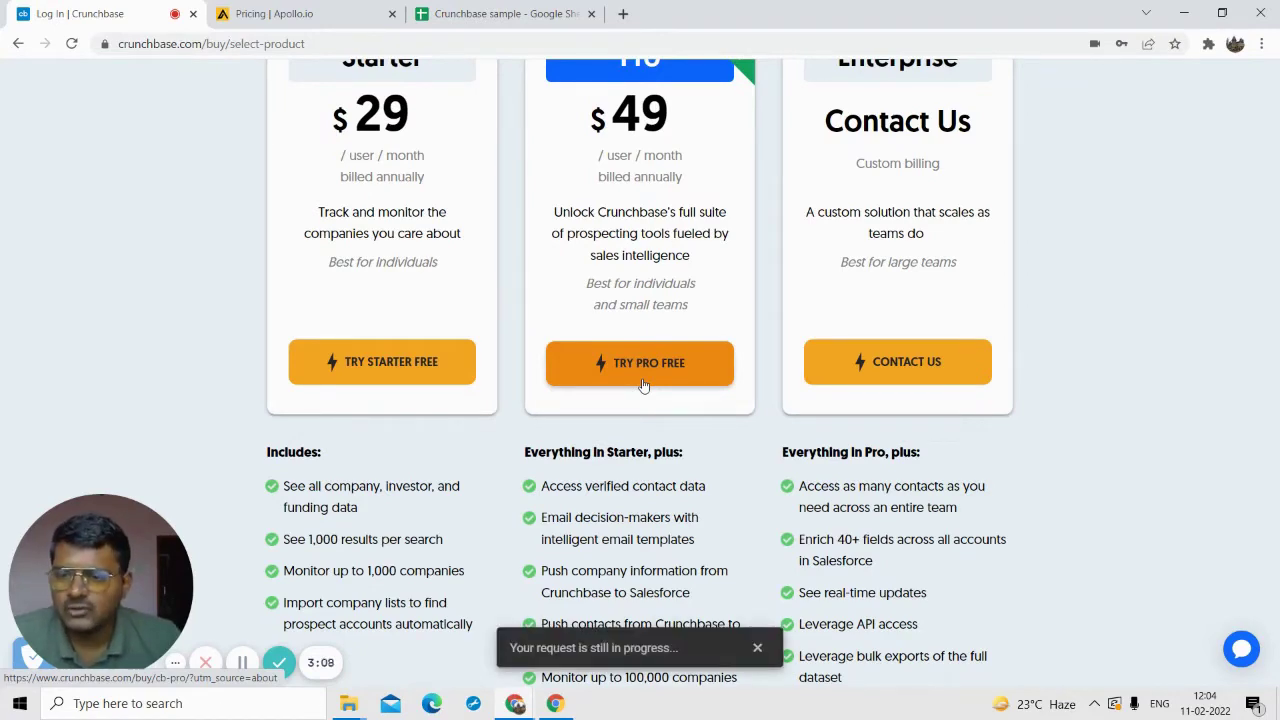
scroll(642, 383, up, 2)
scroll(642, 383, down, 2)
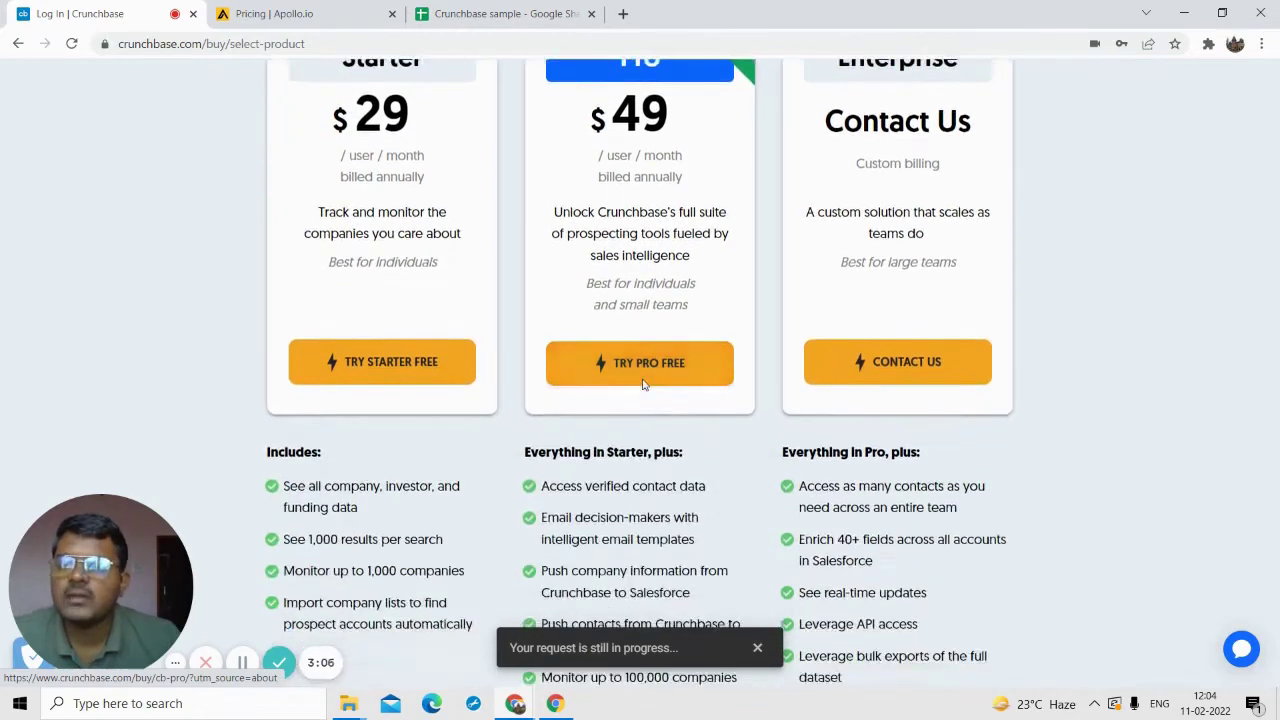
scroll(642, 383, up, 1)
scroll(644, 380, down, 1)
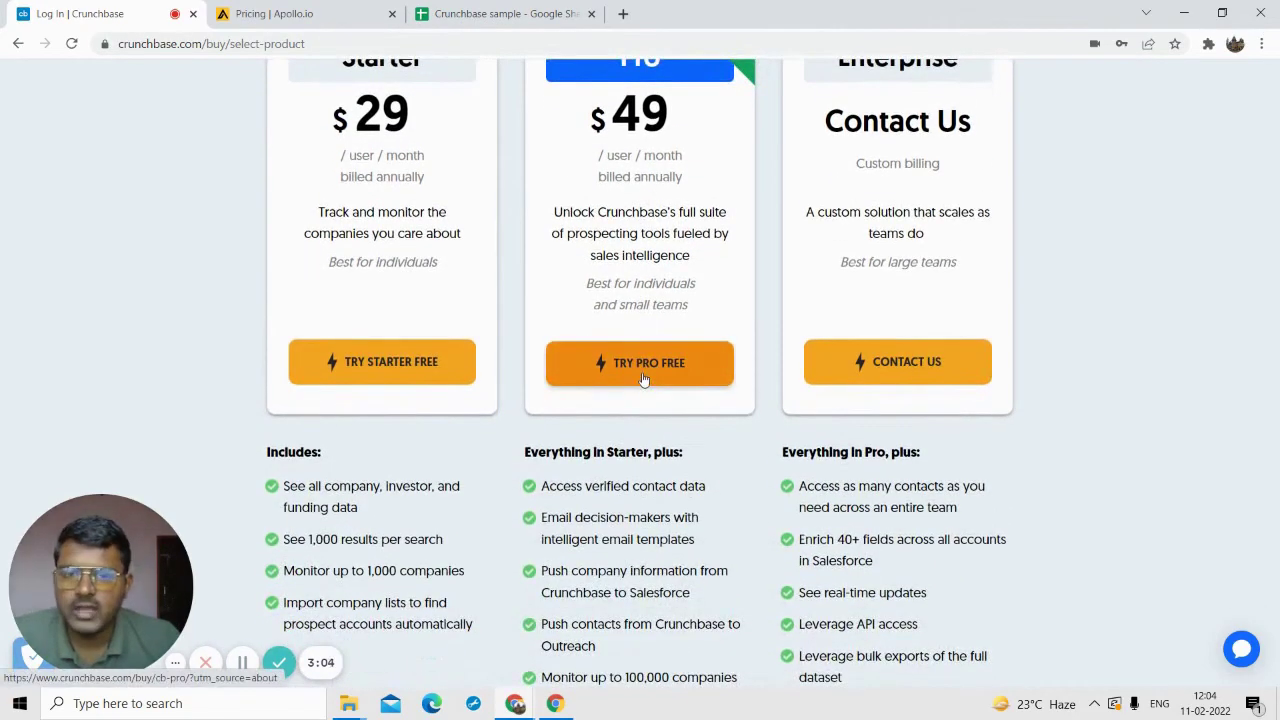
scroll(646, 352, up, 1)
scroll(646, 352, down, 2)
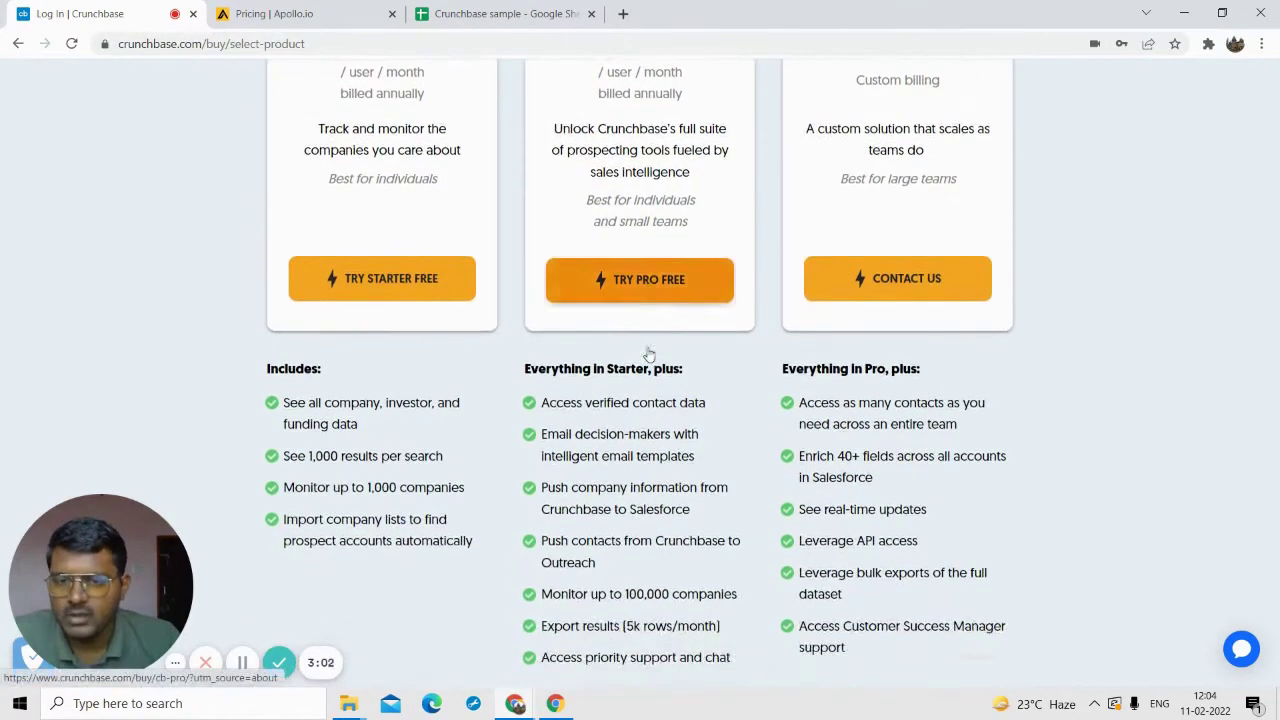
scroll(648, 354, up, 1)
scroll(650, 350, down, 3)
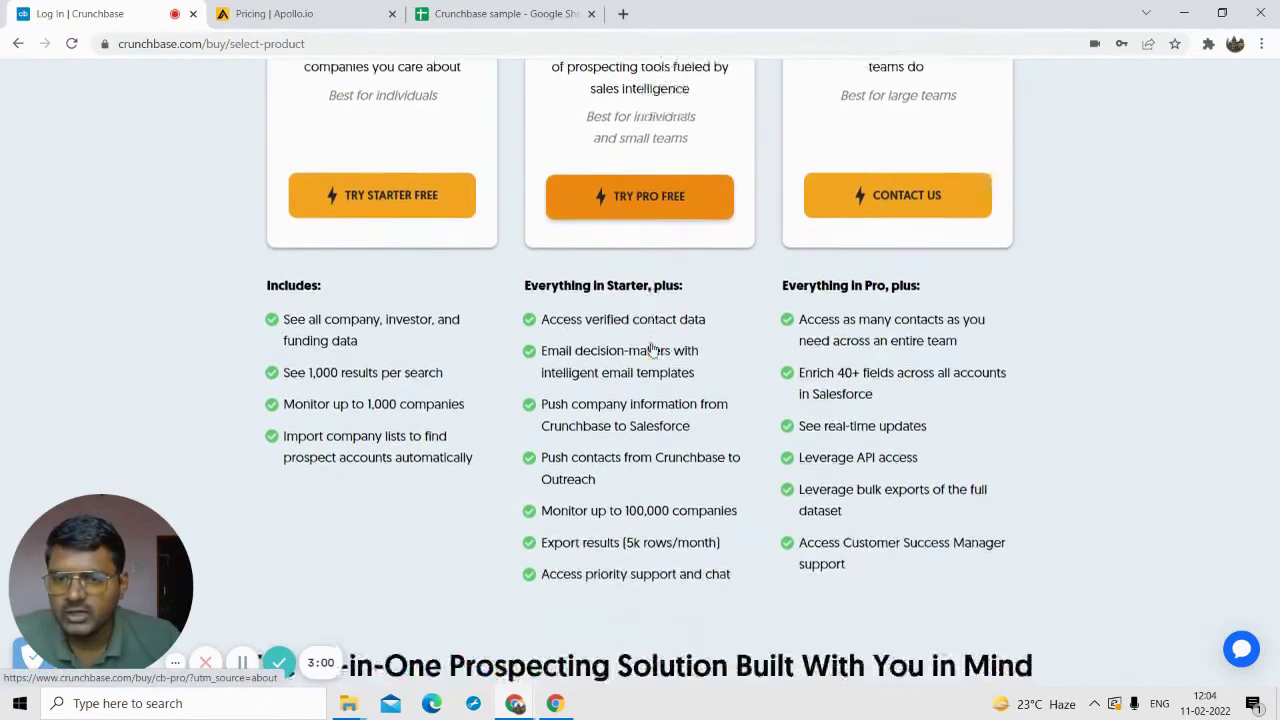
Step: Examine the Pro plan's monthly contact data allowance in the Crunchbase plan comparison table
scroll(599, 316, down, 2)
scroll(599, 316, down, 8)
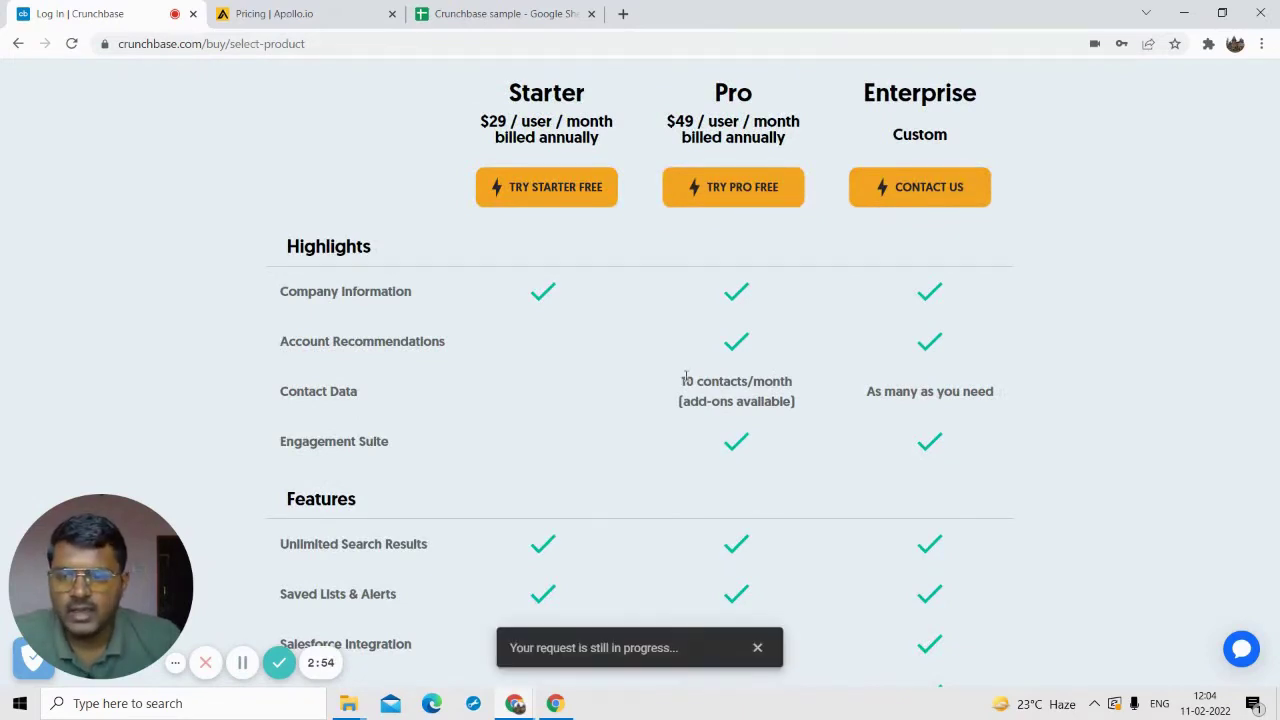
drag(681, 383, 789, 381)
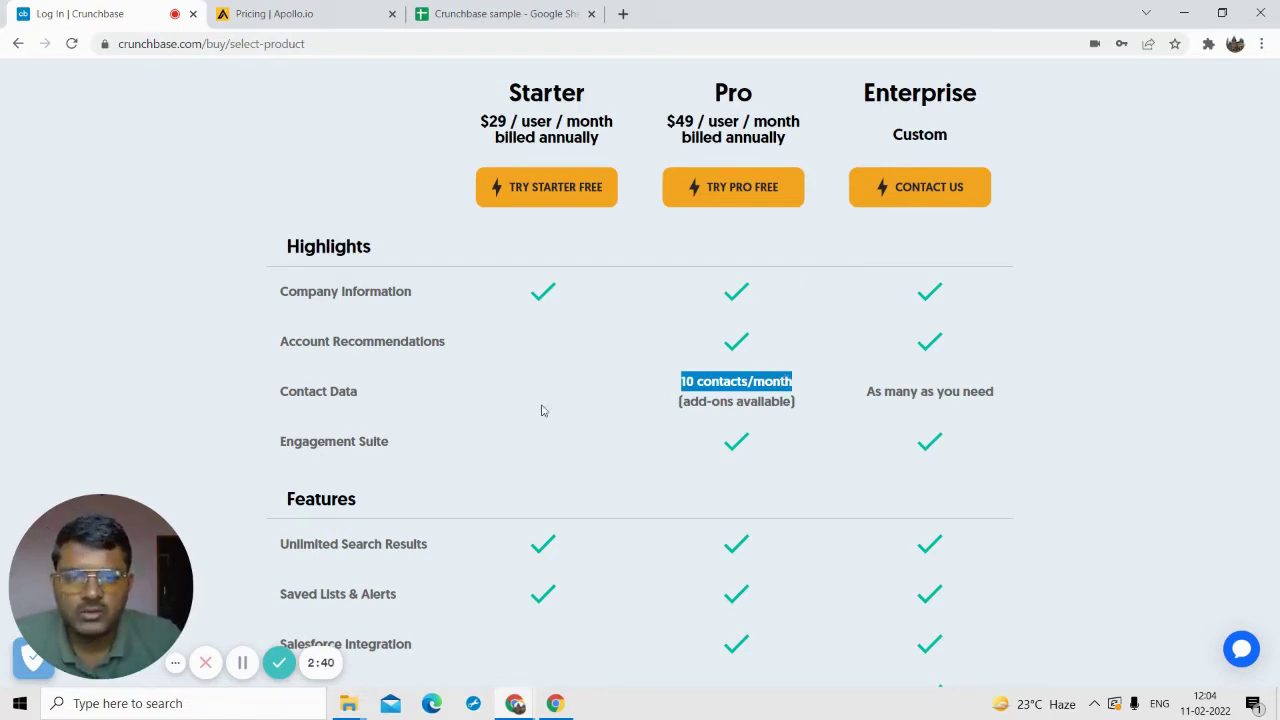
scroll(637, 446, down, 6)
scroll(643, 442, up, 4)
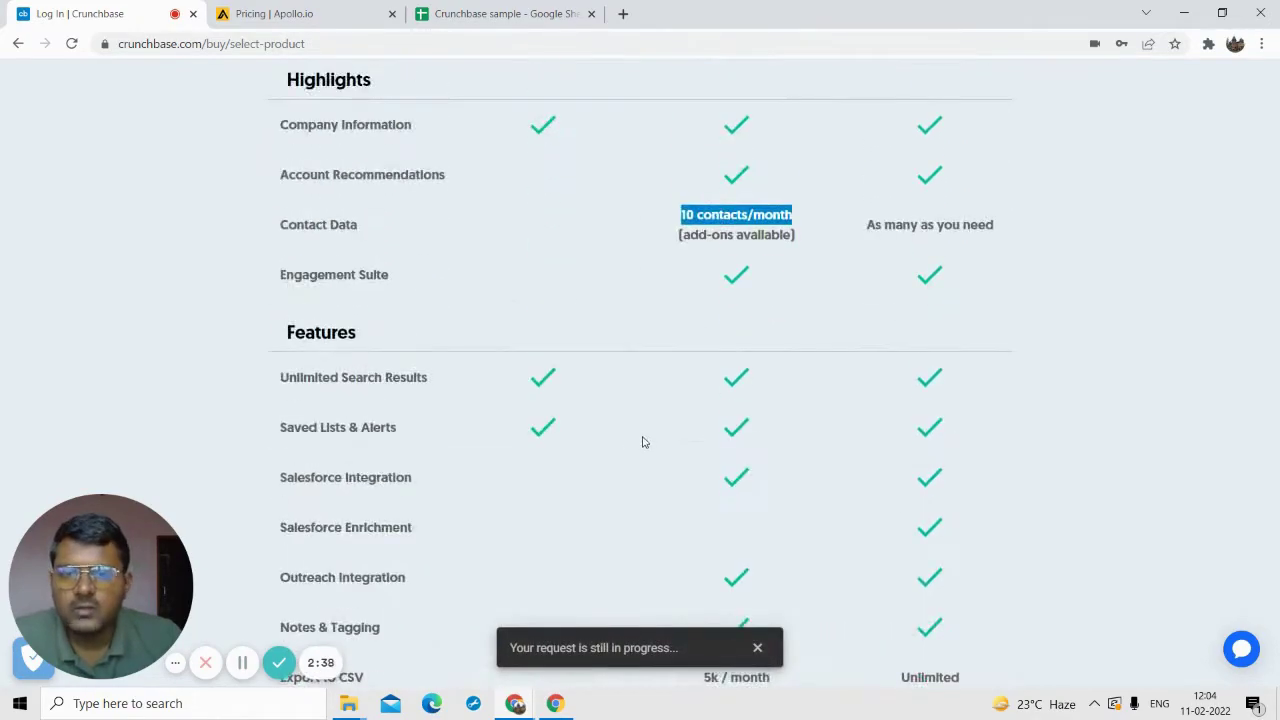
scroll(643, 442, up, 10)
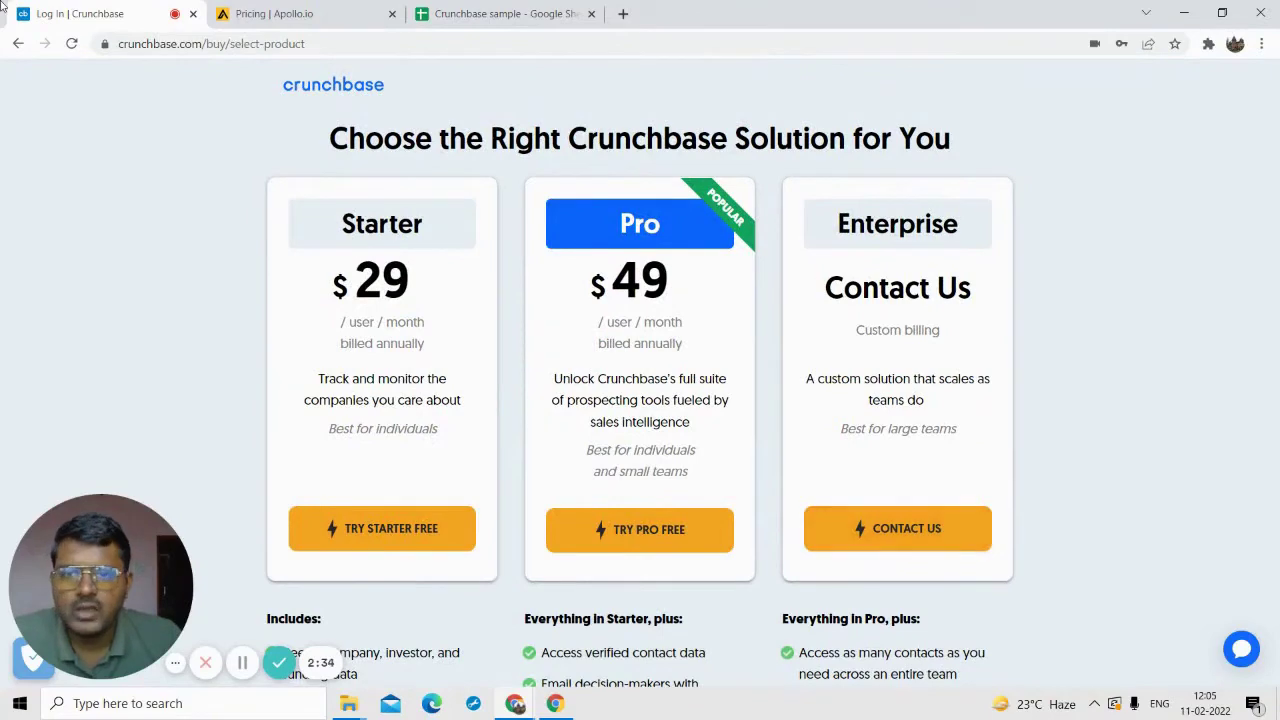
Step: Switch to the Apollo.io pricing page and check the Professional plan's monthly price
click(340, 10)
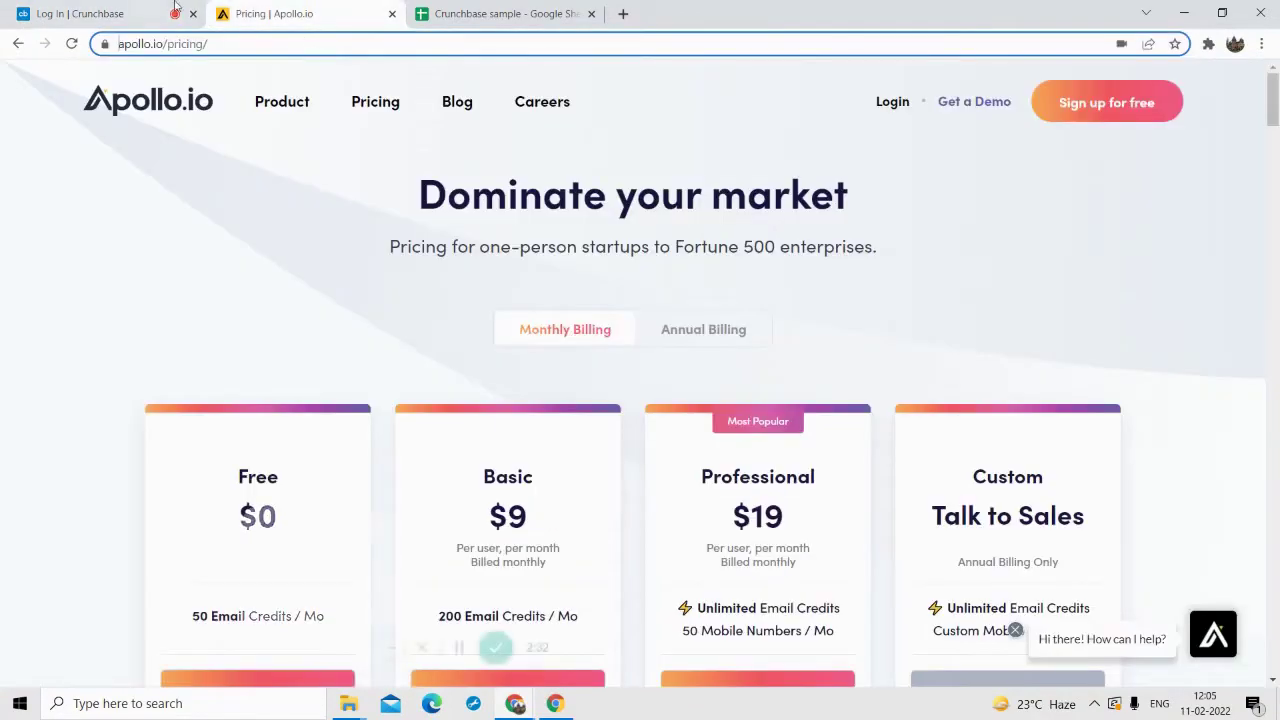
click(205, 6)
click(268, 8)
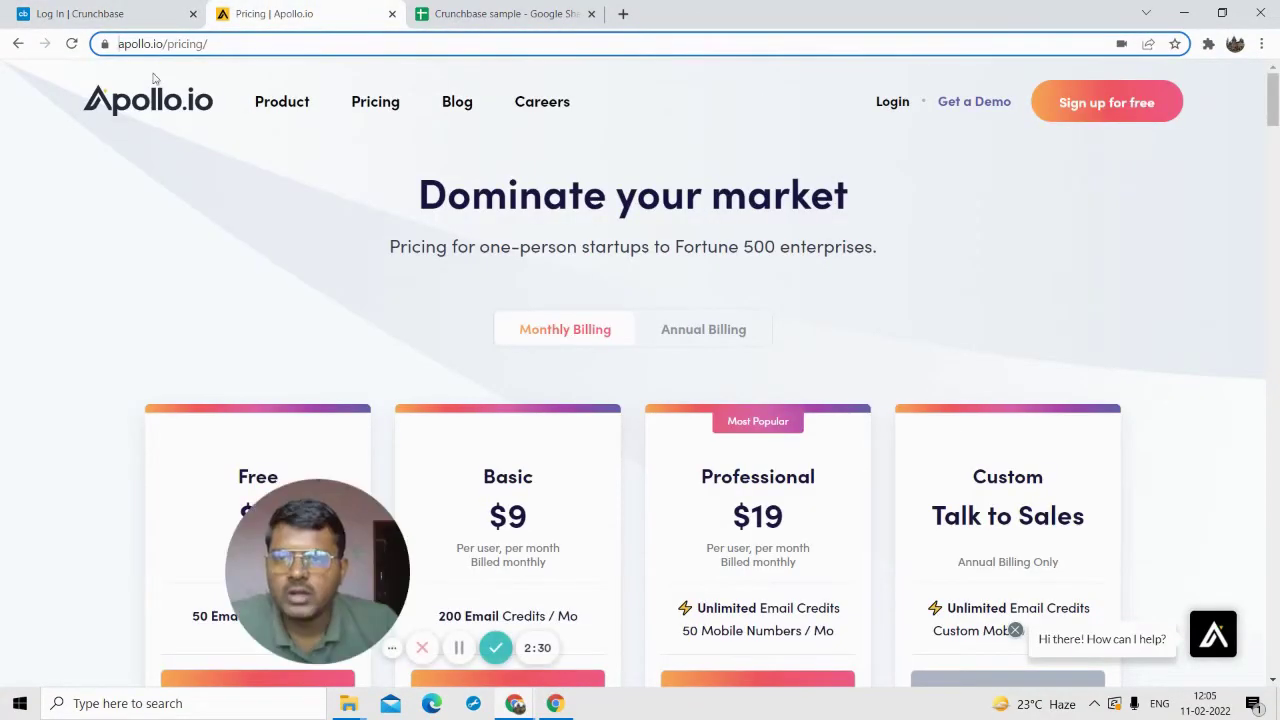
scroll(512, 507, down, 3)
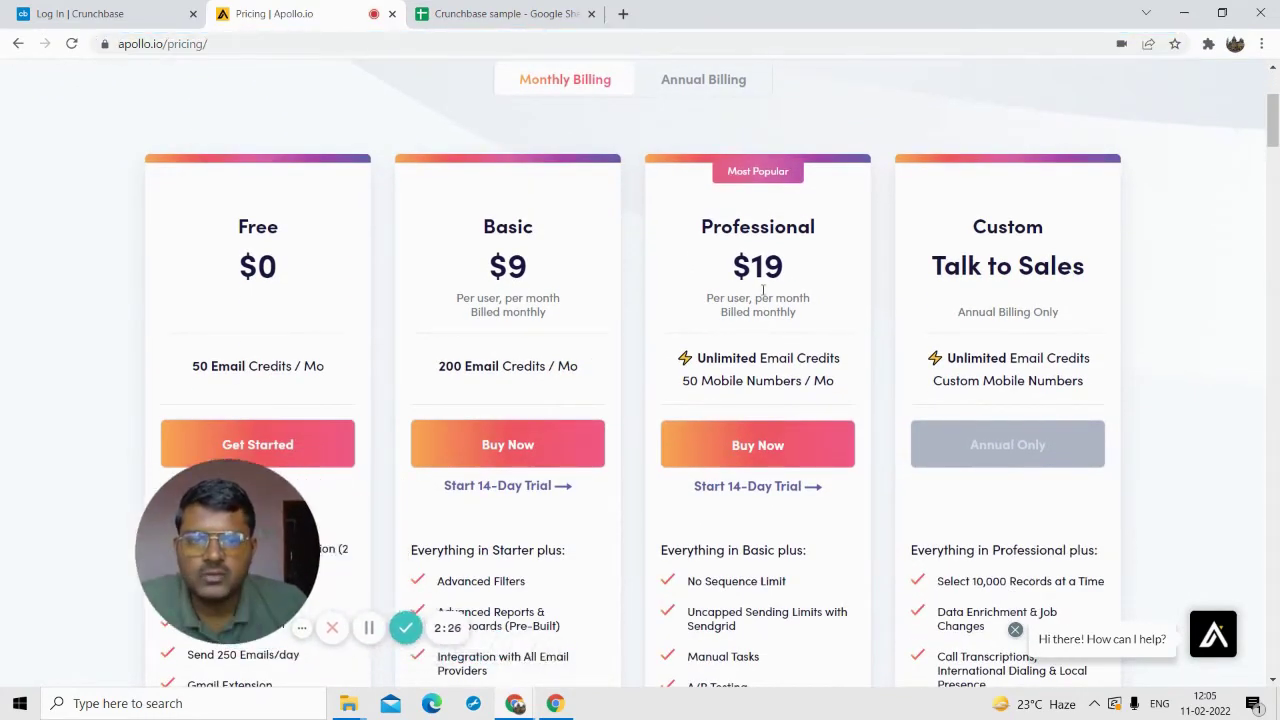
scroll(762, 290, down, 1)
triple_click(755, 193)
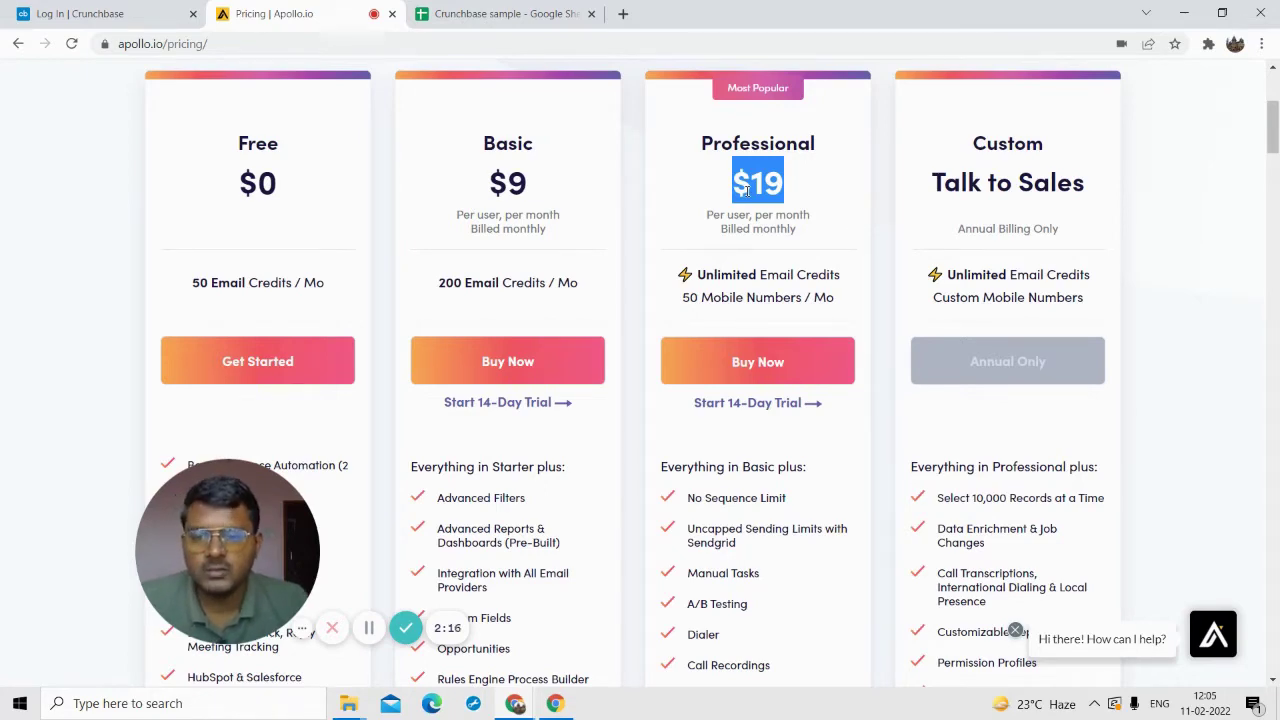
Step: Compare the credits and features of Apollo.io's Free, Basic, Professional and Custom plans under monthly billing
scroll(750, 300, up, 3)
scroll(750, 380, down, 3)
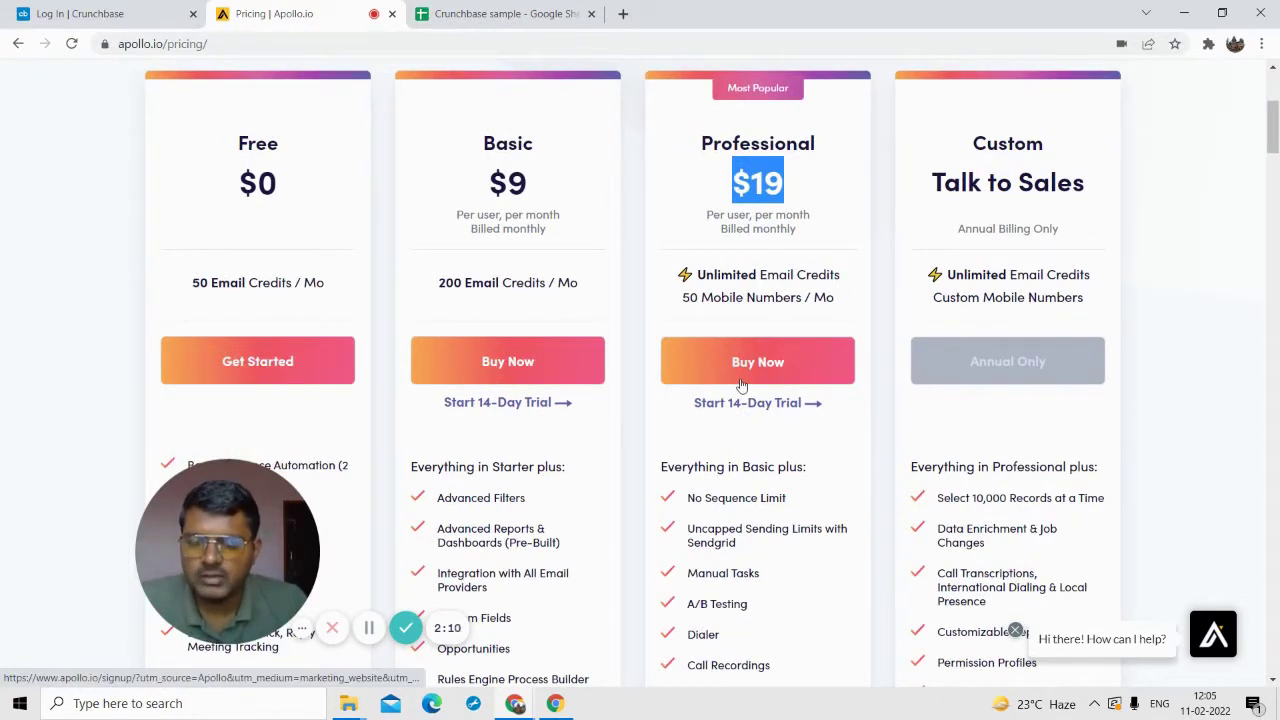
mouse_move(733, 493)
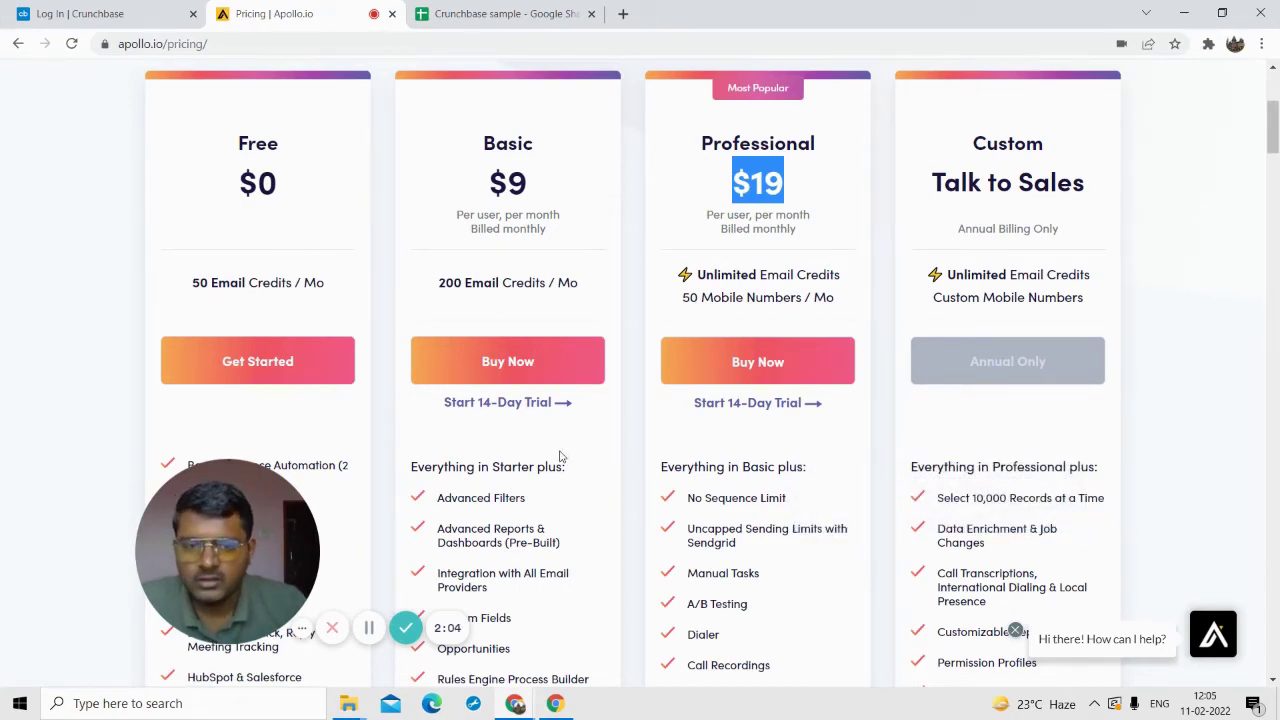
scroll(640, 503, up, 3)
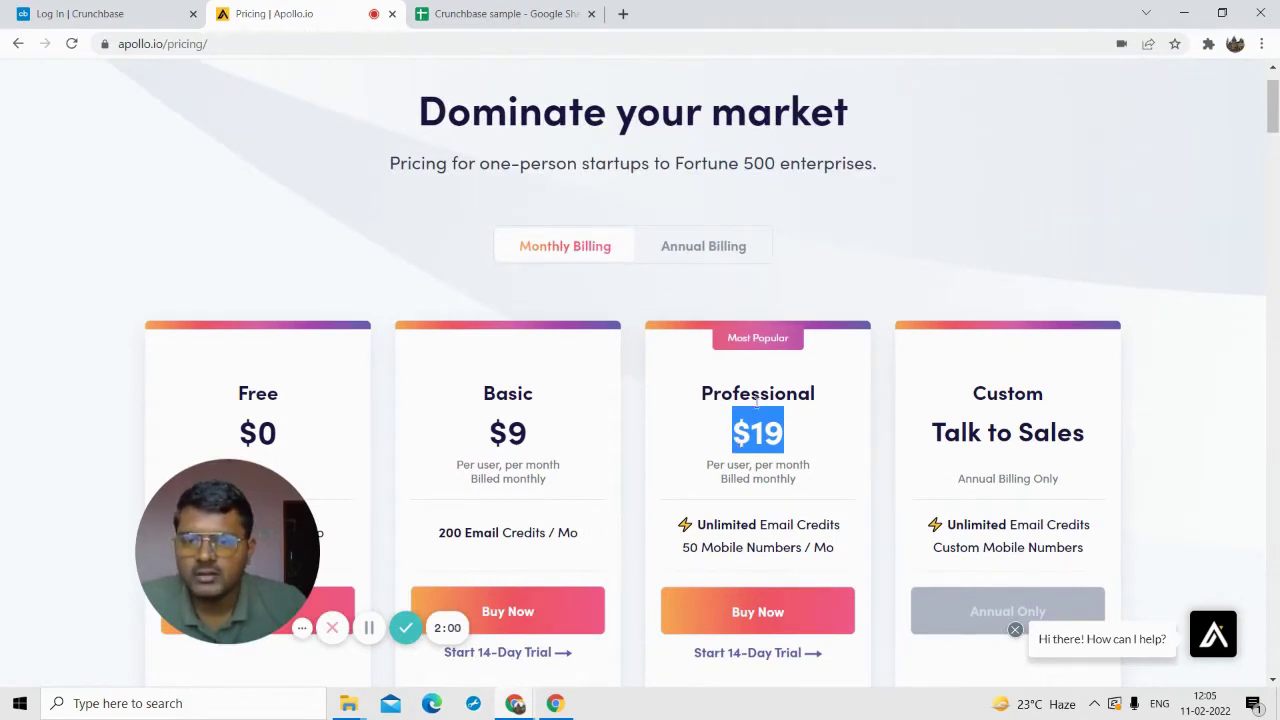
drag(722, 430, 738, 428)
click(738, 428)
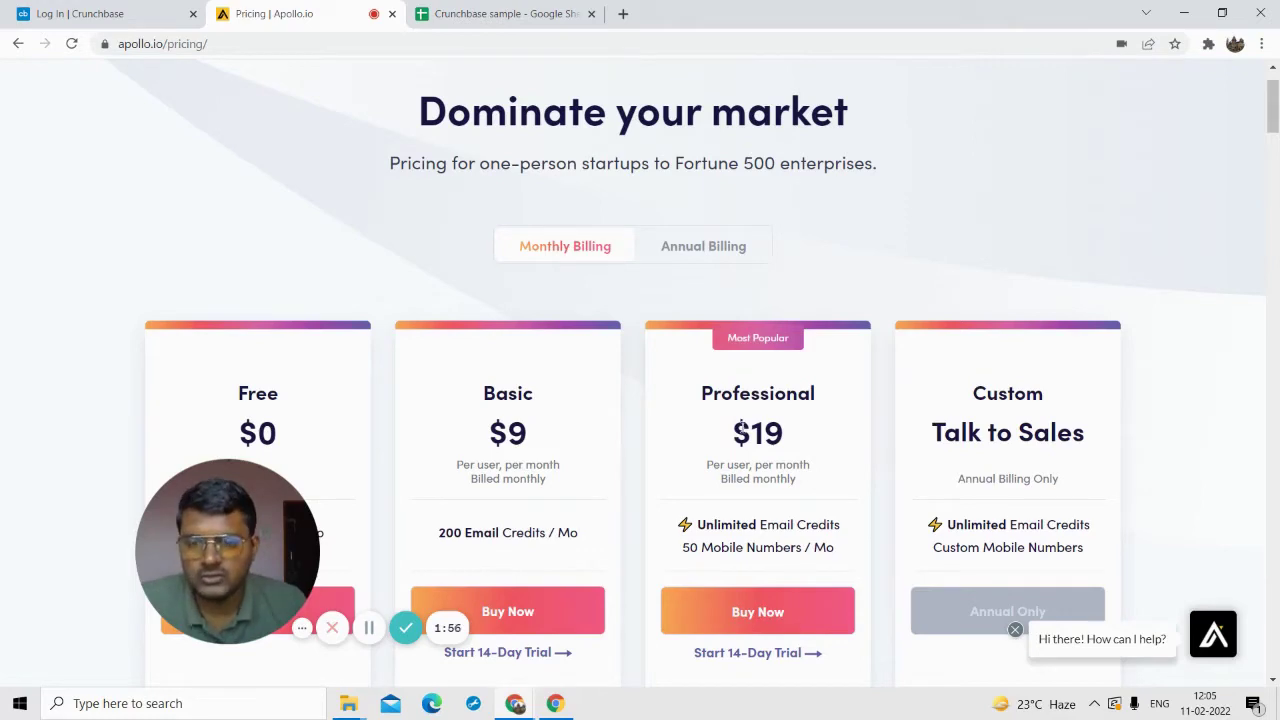
scroll(765, 440, down, 5)
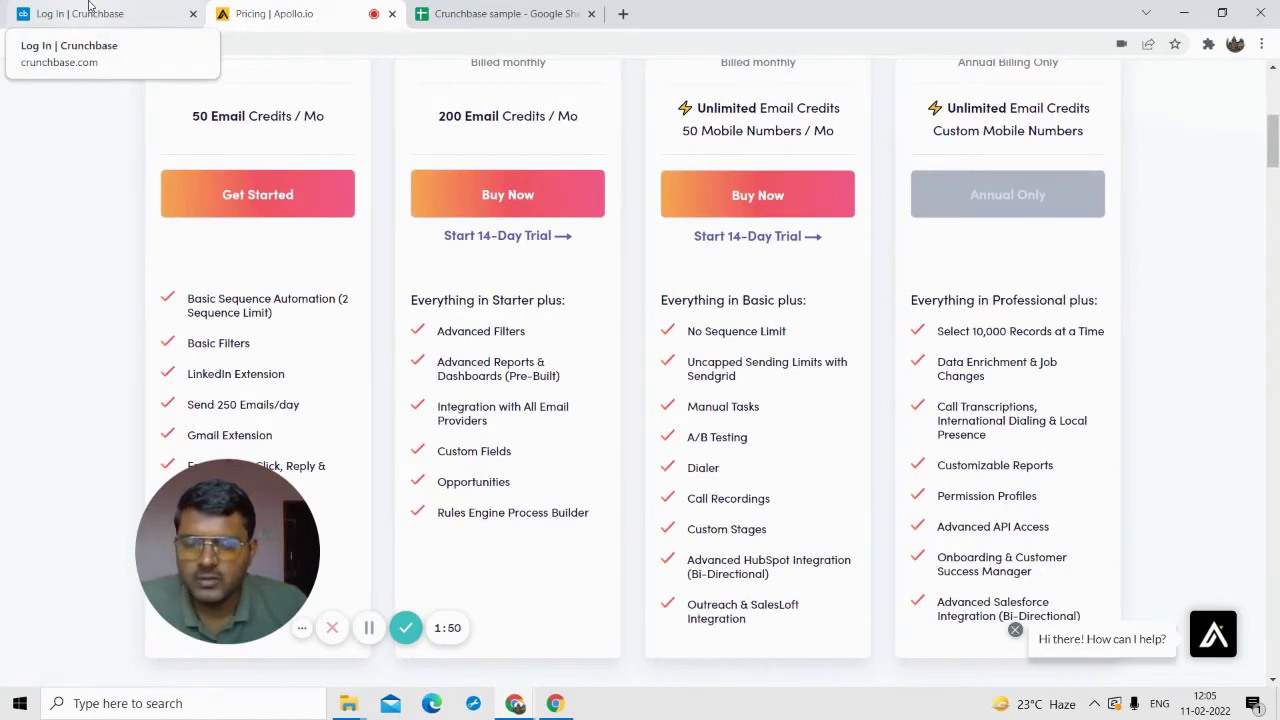
Step: Return to the Crunchbase plan page and go from there to the site's home page at crunchbase.com
click(88, 6)
scroll(197, 565, down, 2)
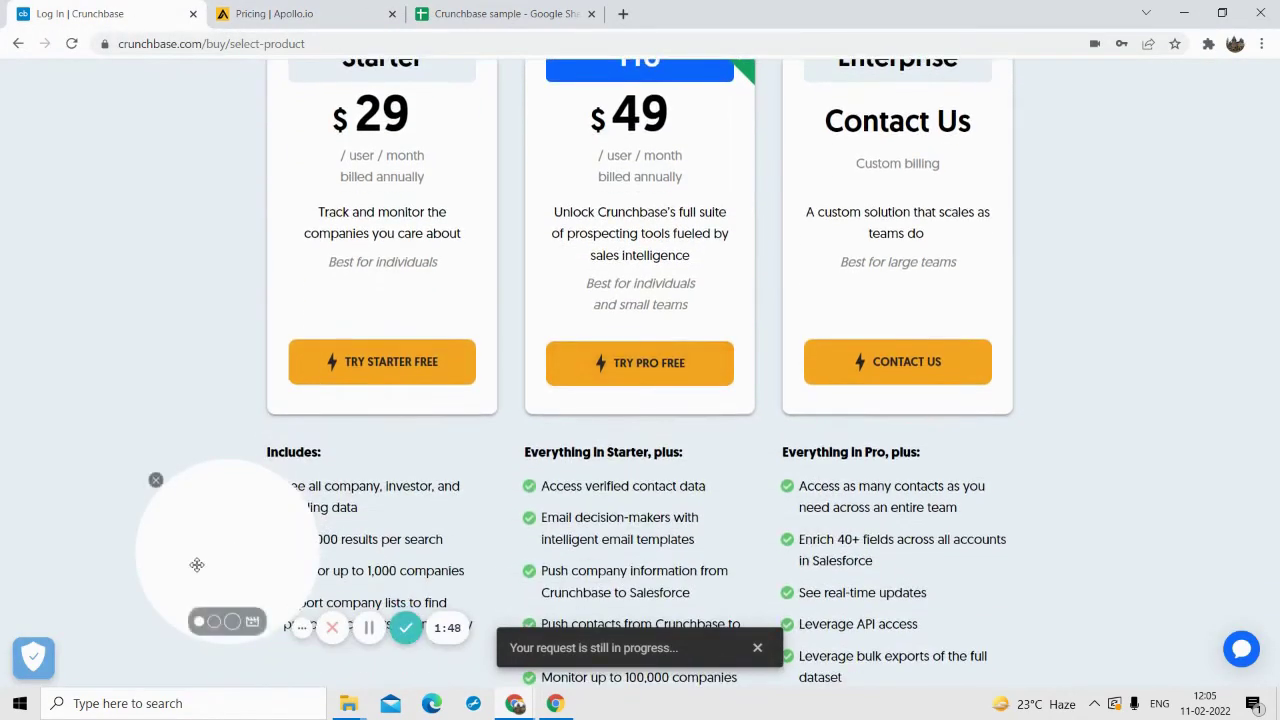
scroll(980, 283, up, 2)
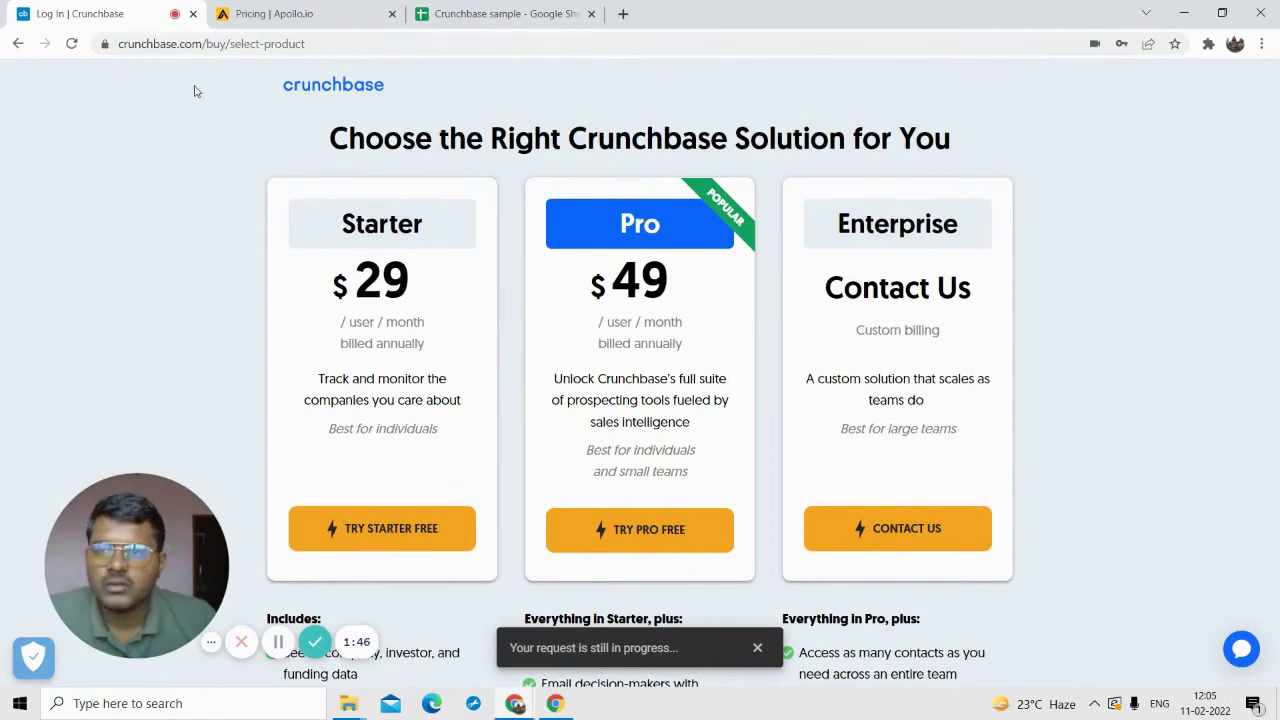
scroll(255, 125, down, 1)
scroll(212, 47, up, 1)
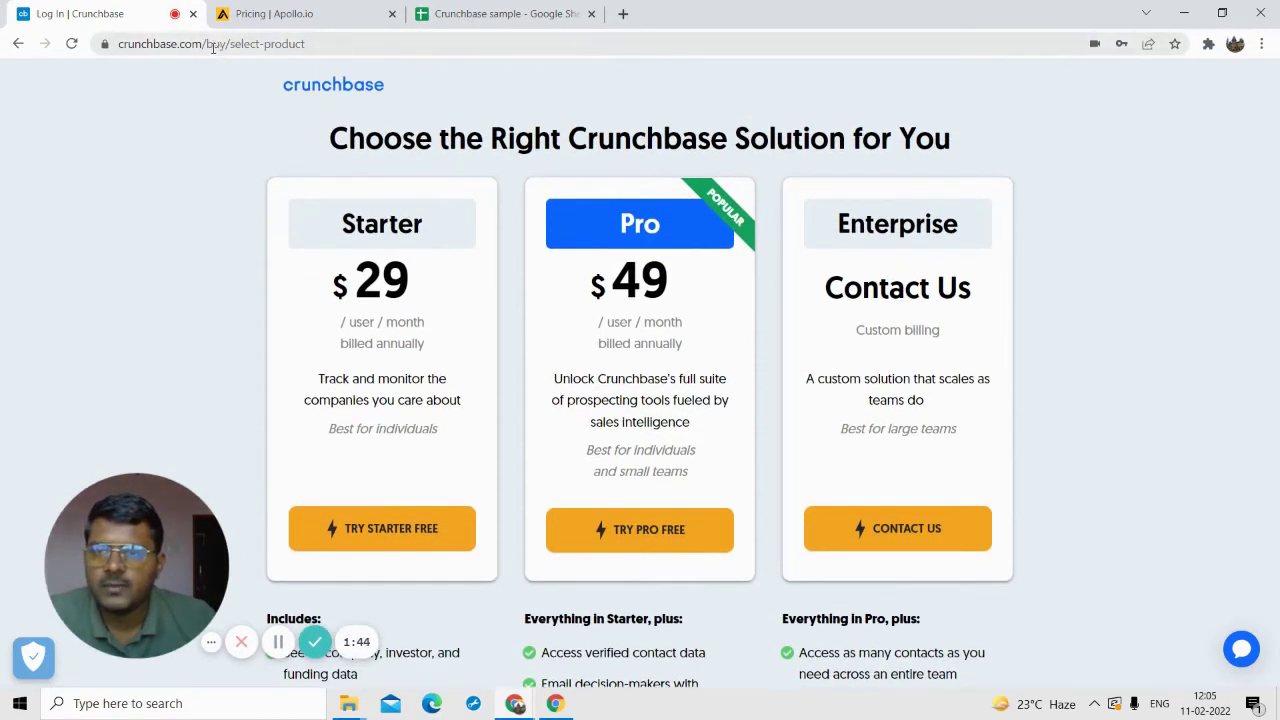
drag(212, 47, 353, 50)
key(BackSpace)
key(Return)
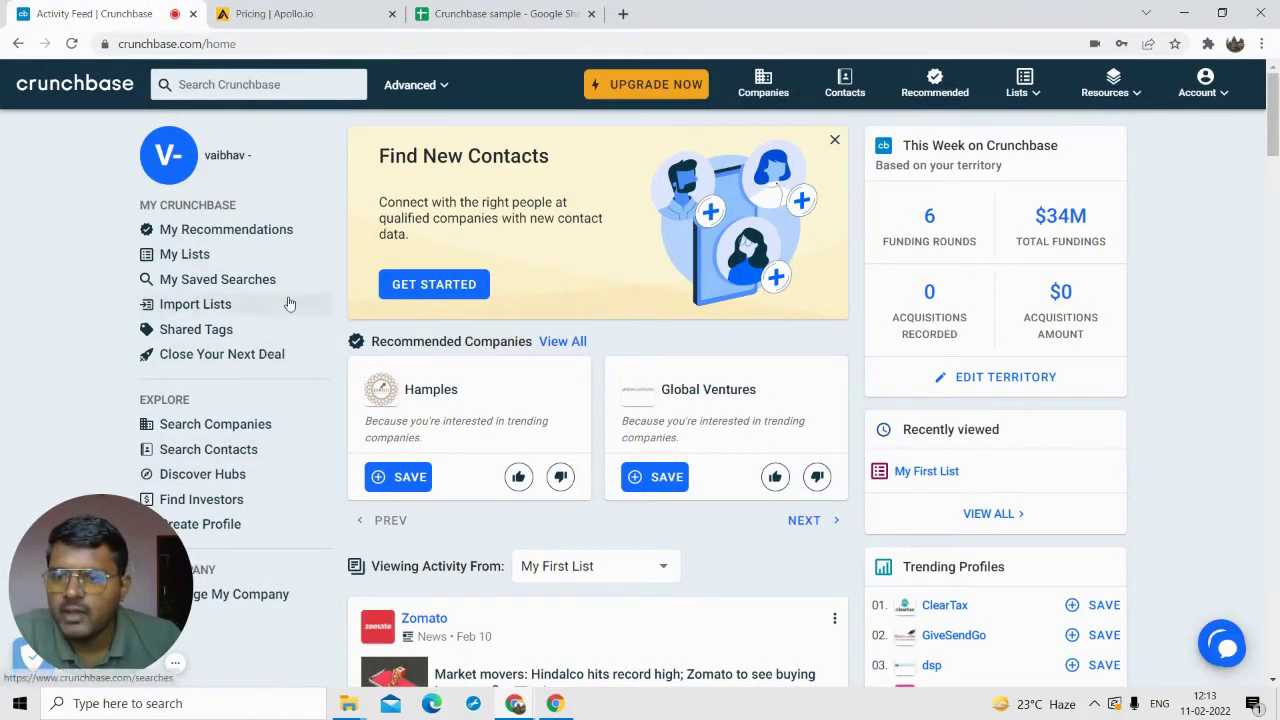
Step: Open the company search from the Crunchbase home page
scroll(260, 380, down, 1)
click(245, 425)
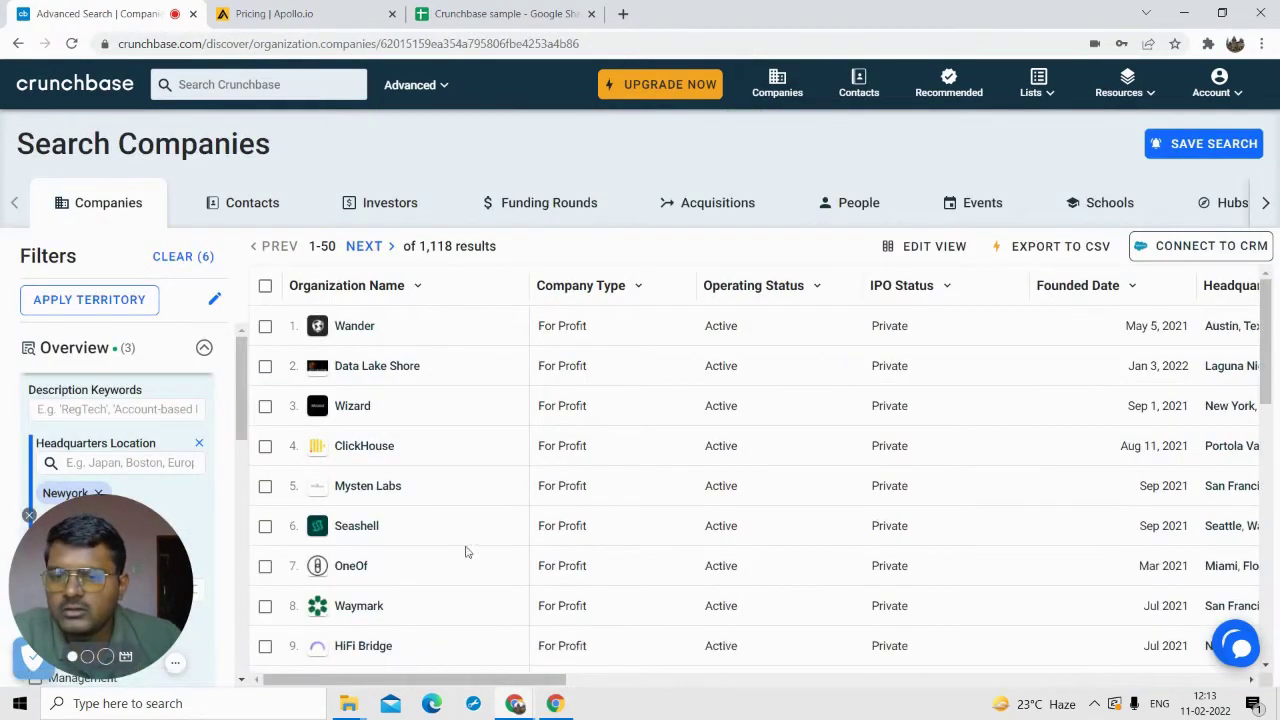
drag(118, 609, 828, 552)
scroll(100, 500, down, 2)
scroll(100, 525, up, 2)
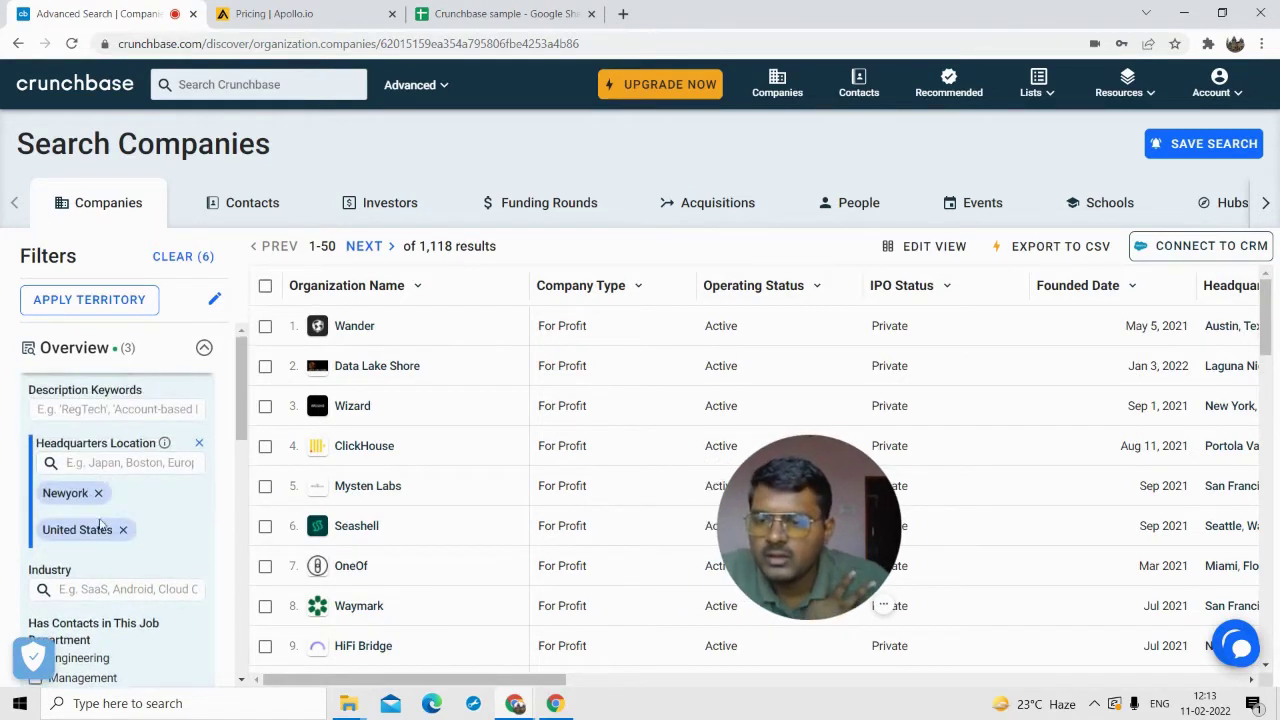
Step: Remove Newyork from the headquarters location filter and set the maximum number of employees to 1000
click(99, 493)
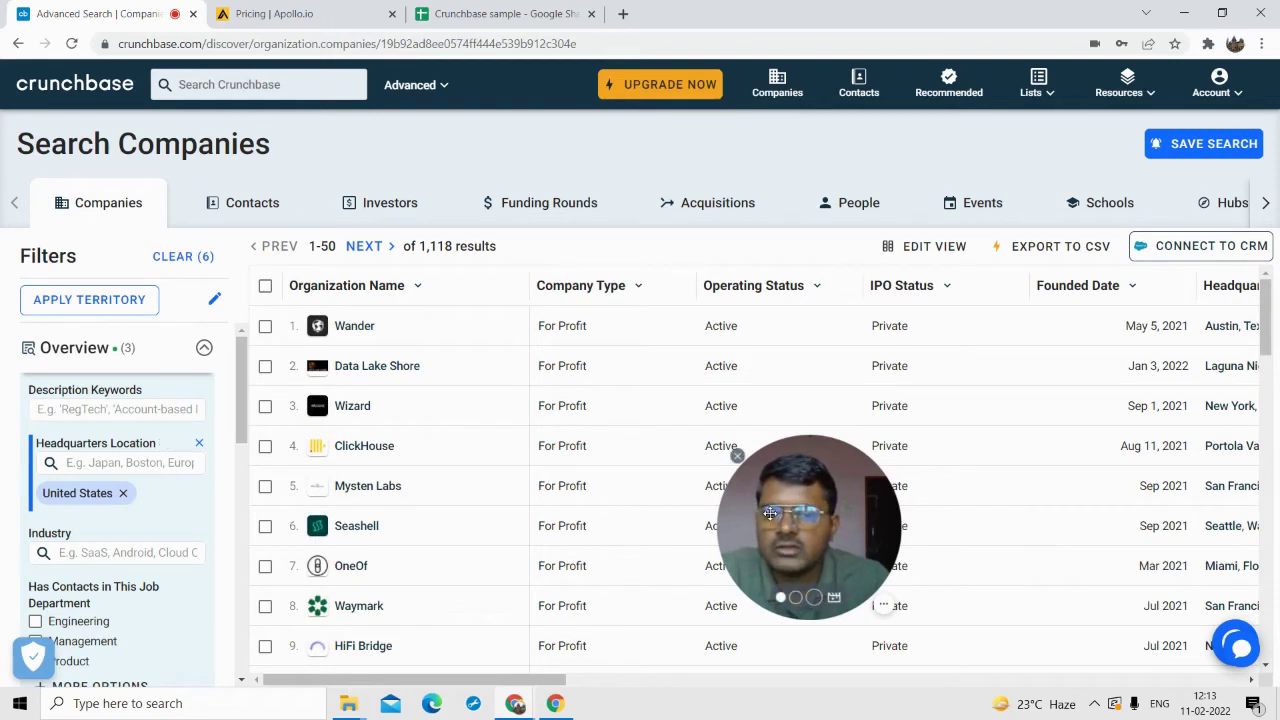
scroll(162, 517, down, 5)
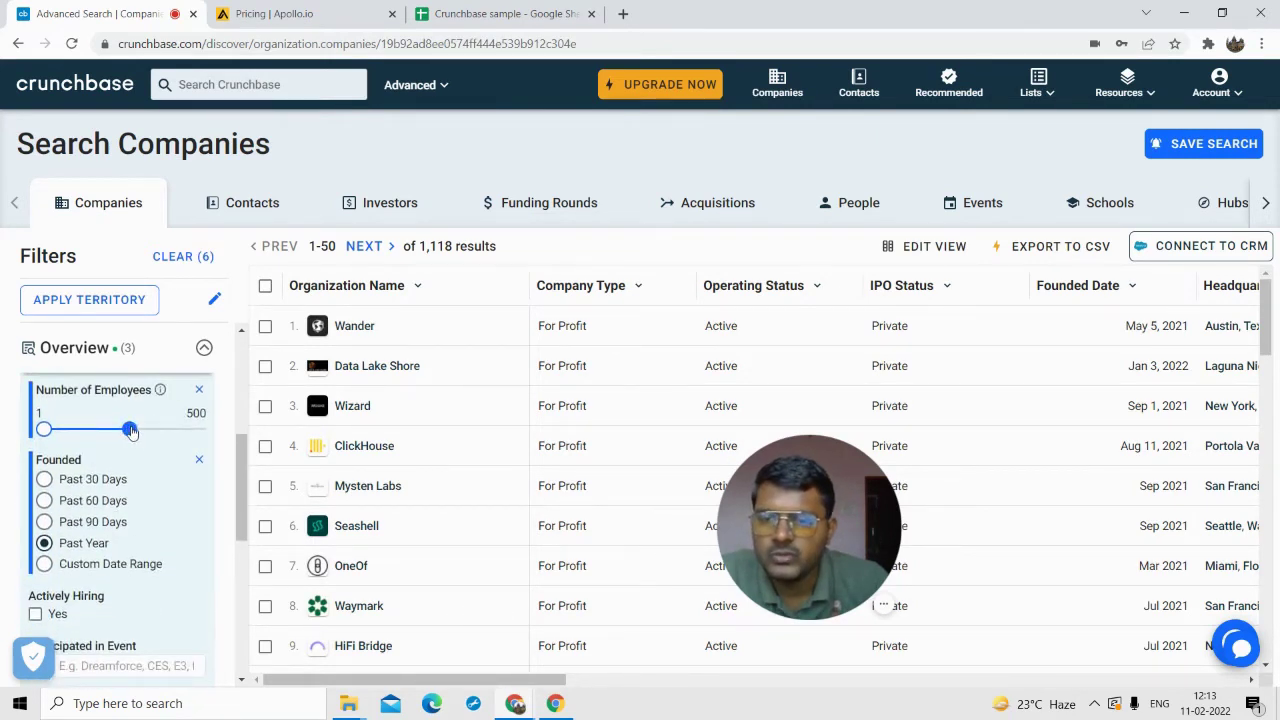
click(145, 430)
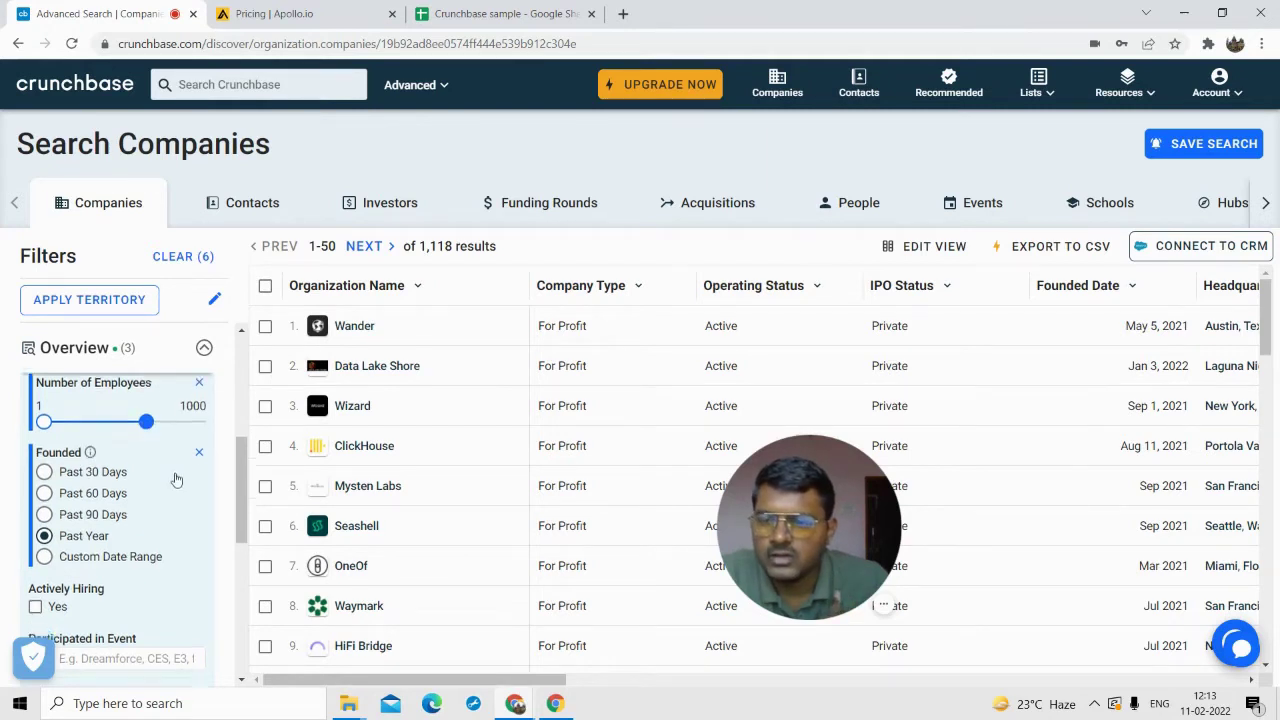
Step: Look through the remaining company filters, from the founding date down to notes, lists and tags
scroll(171, 471, down, 1)
scroll(90, 457, up, 1)
scroll(80, 462, down, 1)
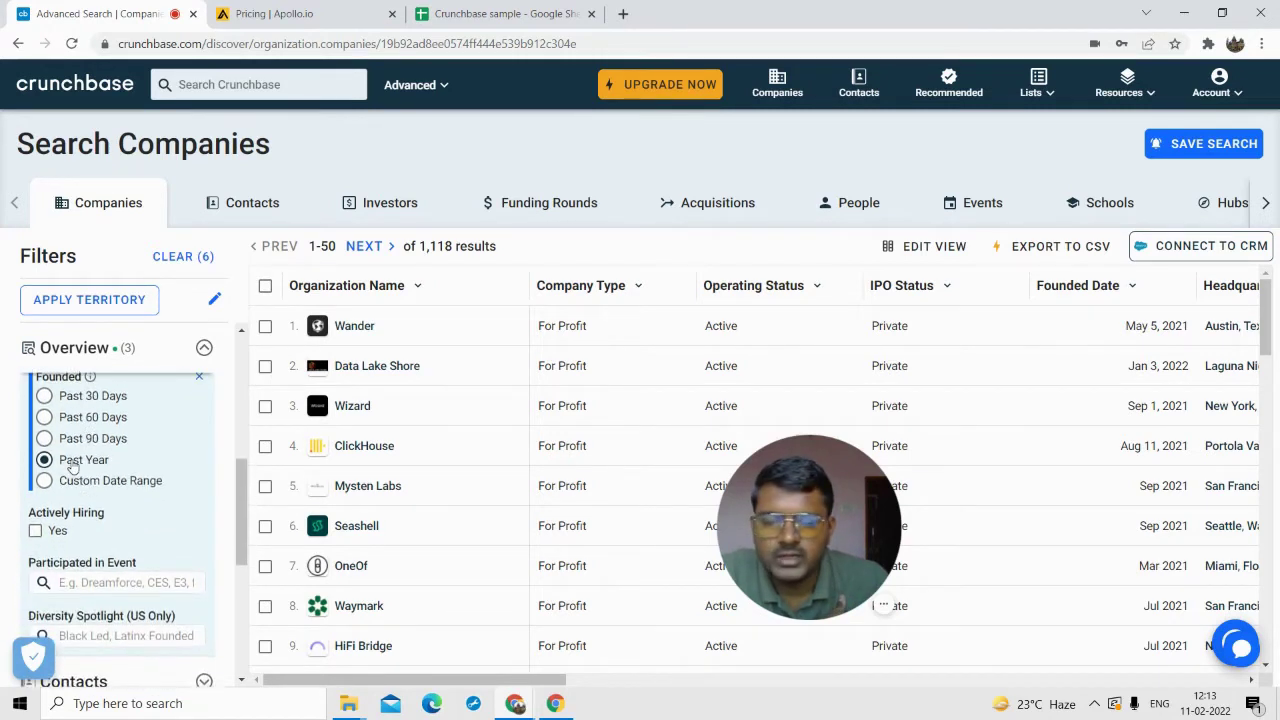
scroll(75, 475, down, 2)
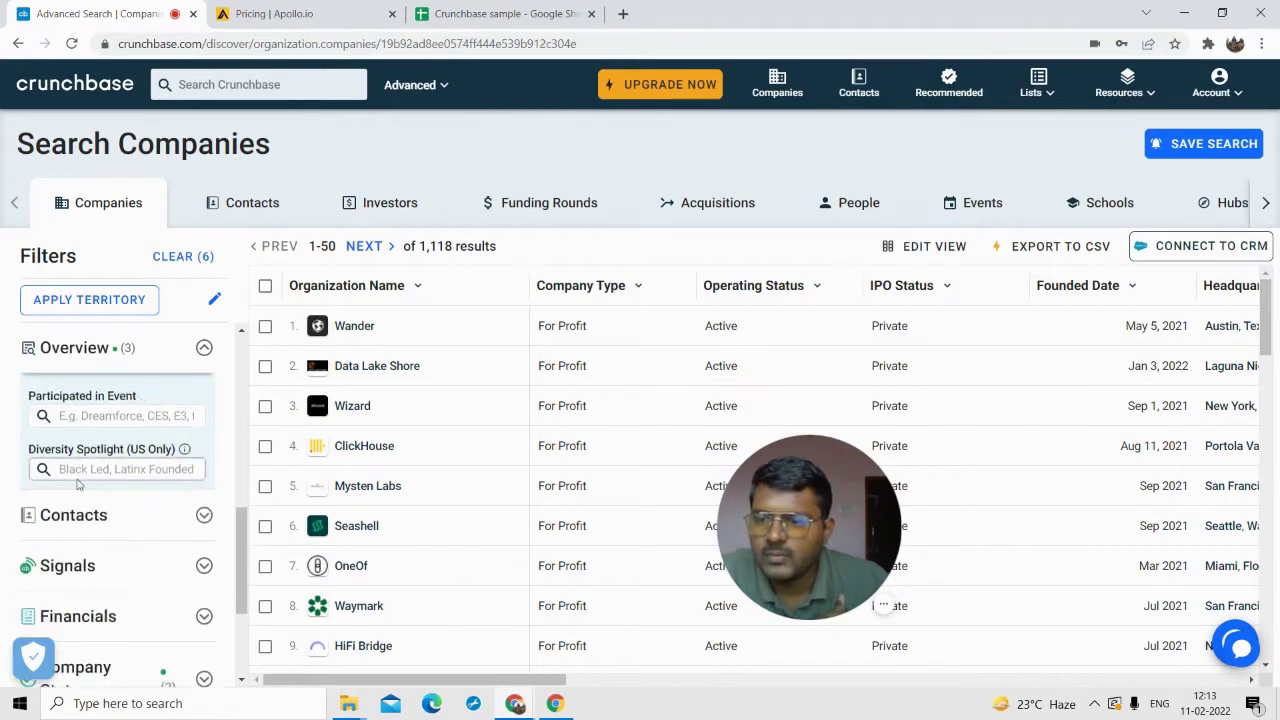
scroll(77, 482, up, 1)
scroll(80, 485, down, 3)
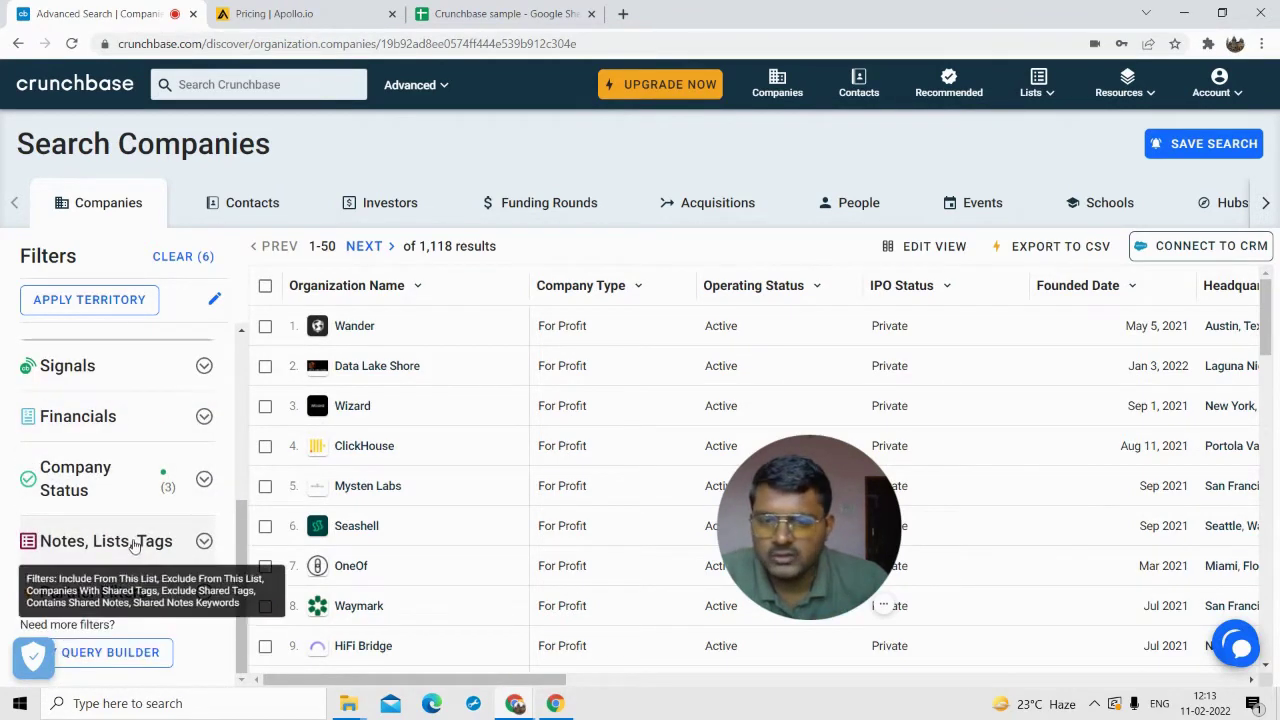
Step: Look through the filter options in the Signals and Contacts groups of the company search
scroll(132, 510, up, 1)
click(123, 458)
scroll(123, 486, up, 1)
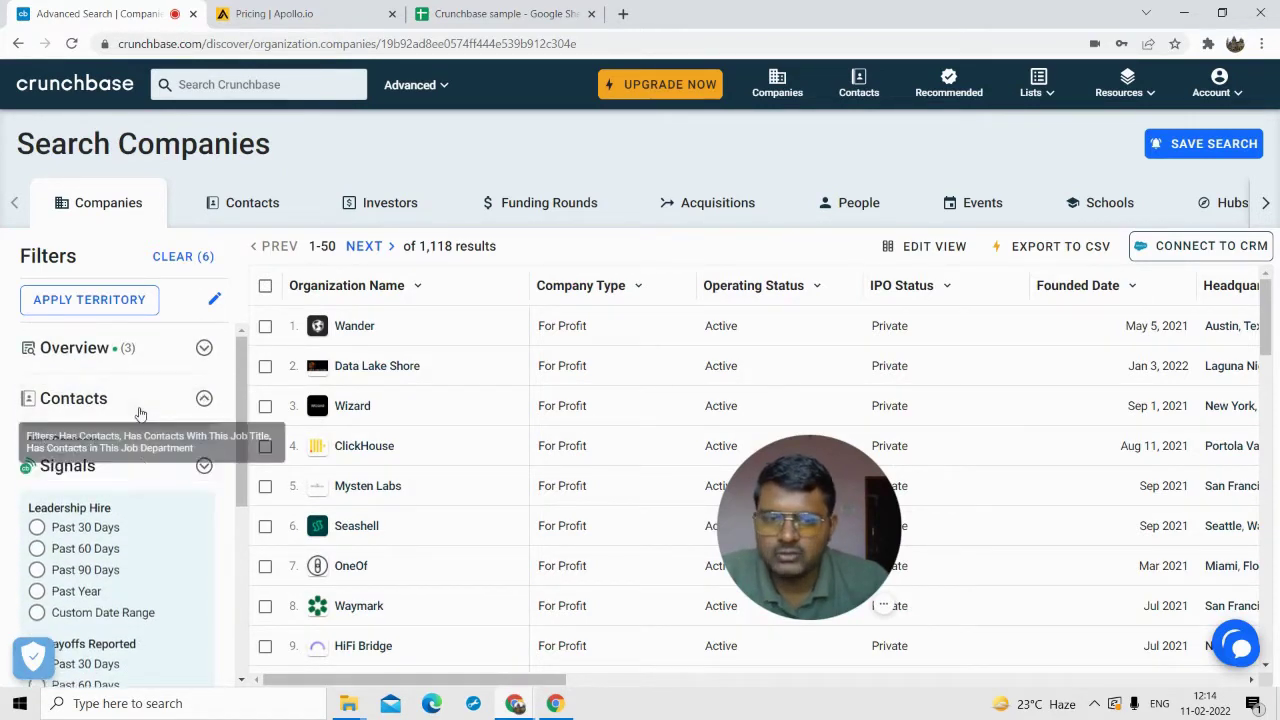
click(140, 405)
scroll(152, 556, down, 2)
scroll(155, 550, down, 5)
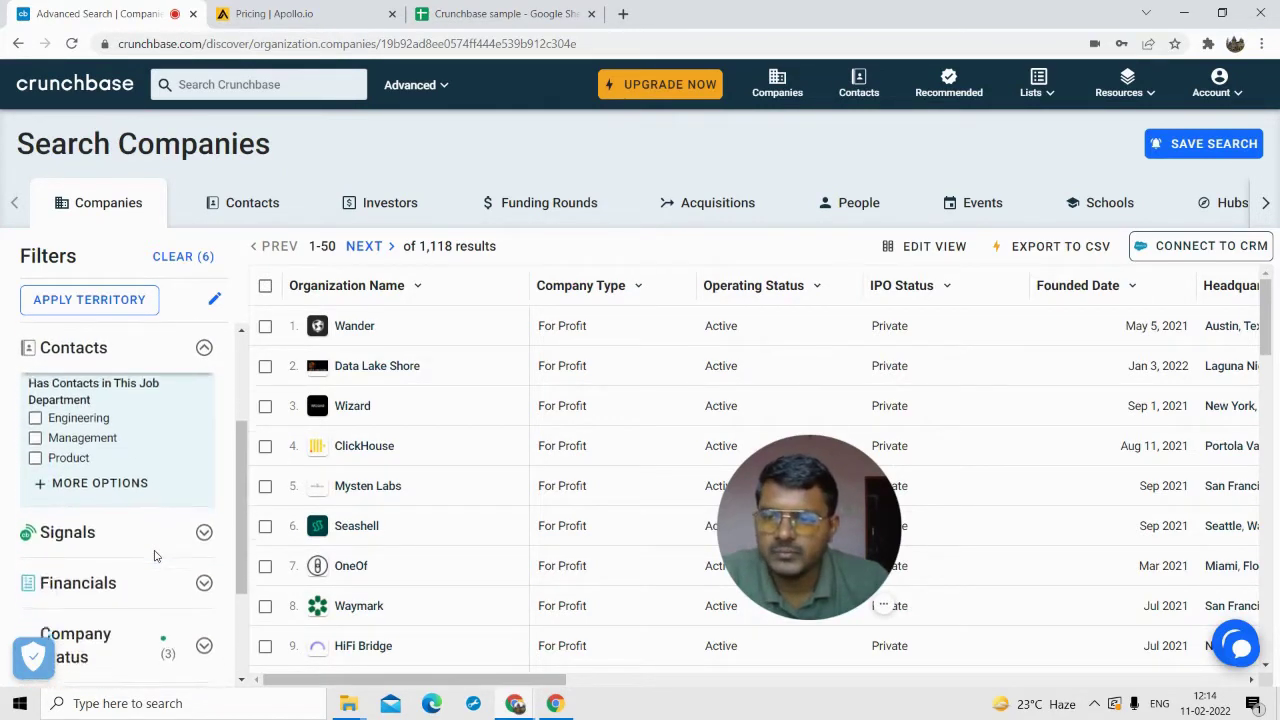
Step: Examine the Company Status filters for type, operating status, M&A status and IPO status, and expand the Partner Filters group
click(125, 485)
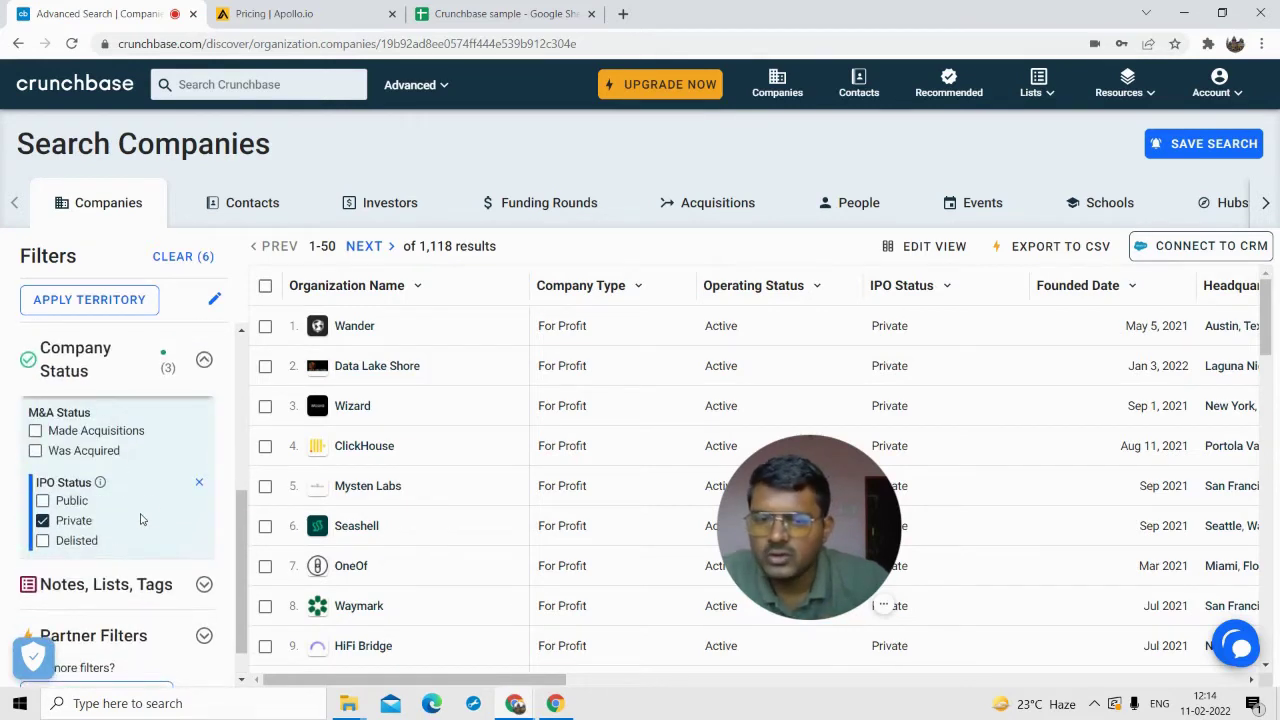
scroll(135, 526, down, 2)
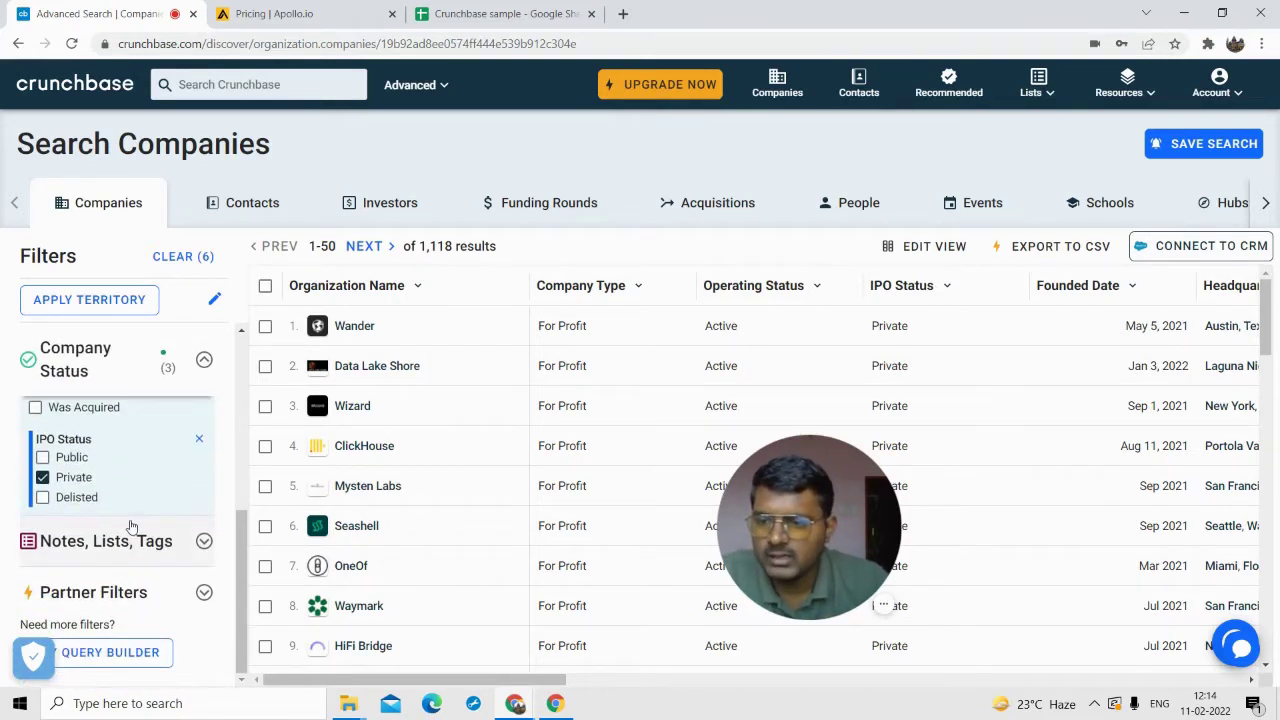
scroll(143, 600, up, 1)
scroll(148, 590, up, 1)
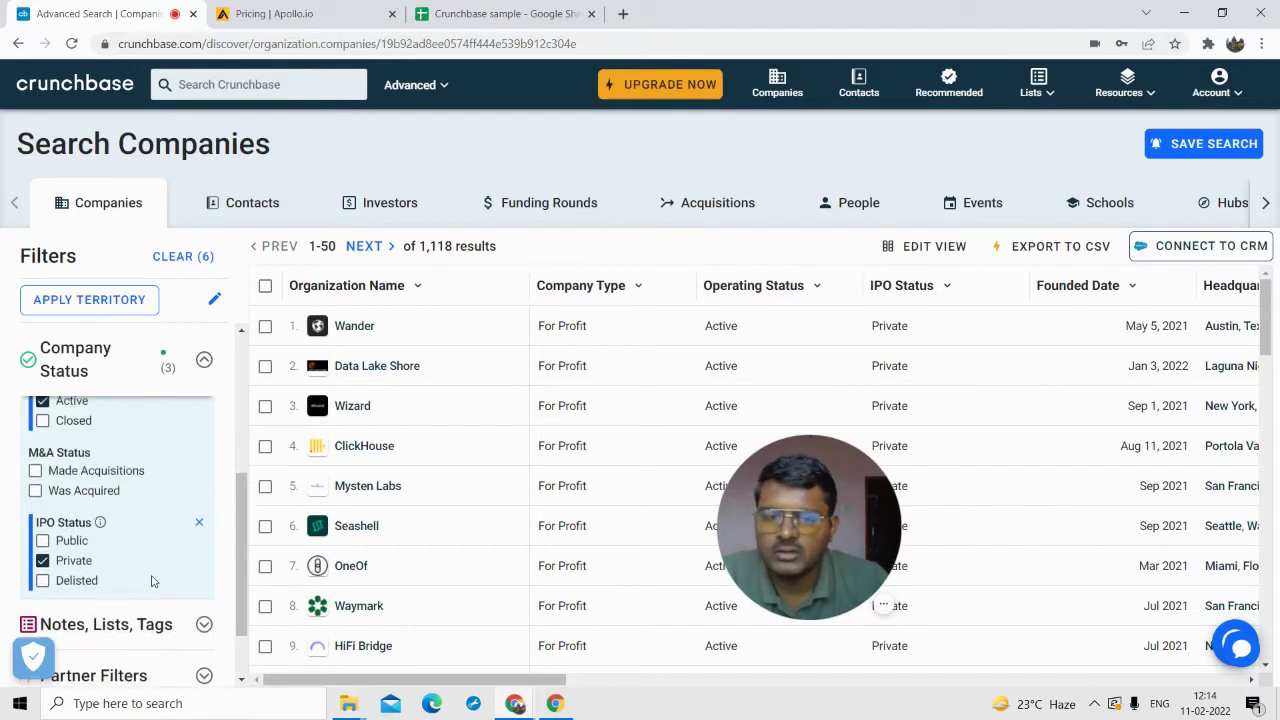
scroll(146, 460, up, 3)
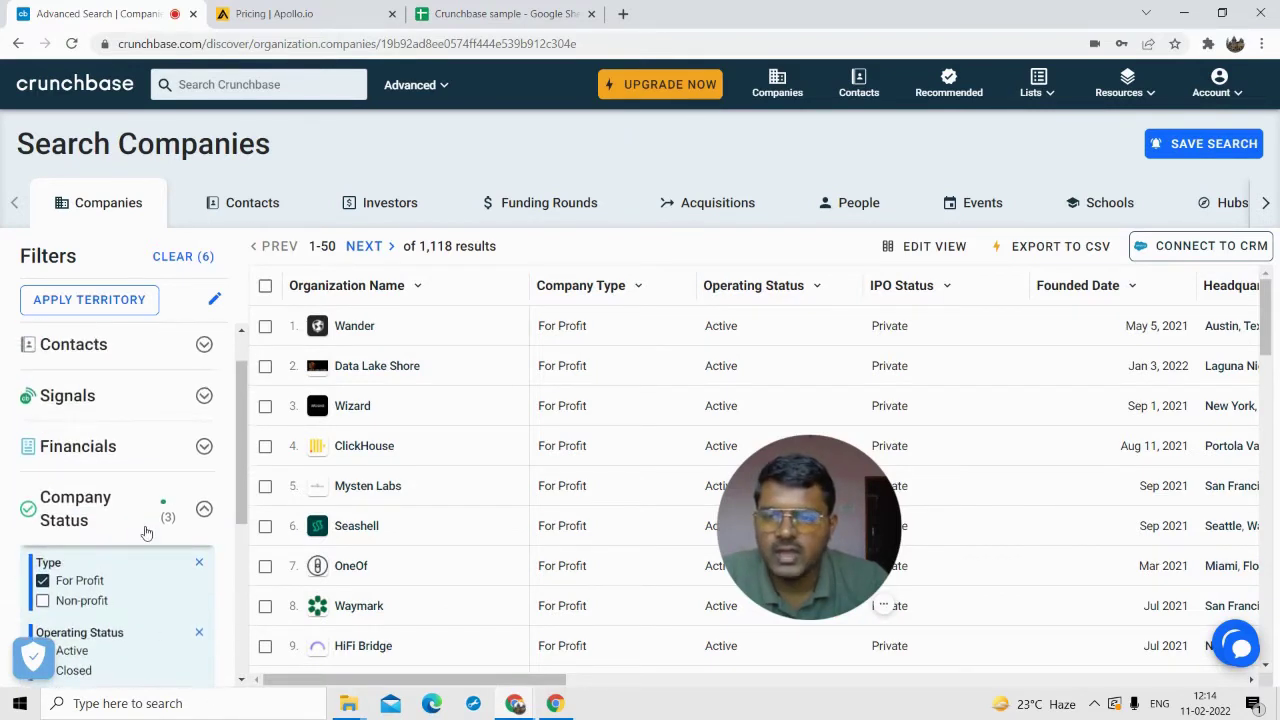
scroll(143, 520, down, 3)
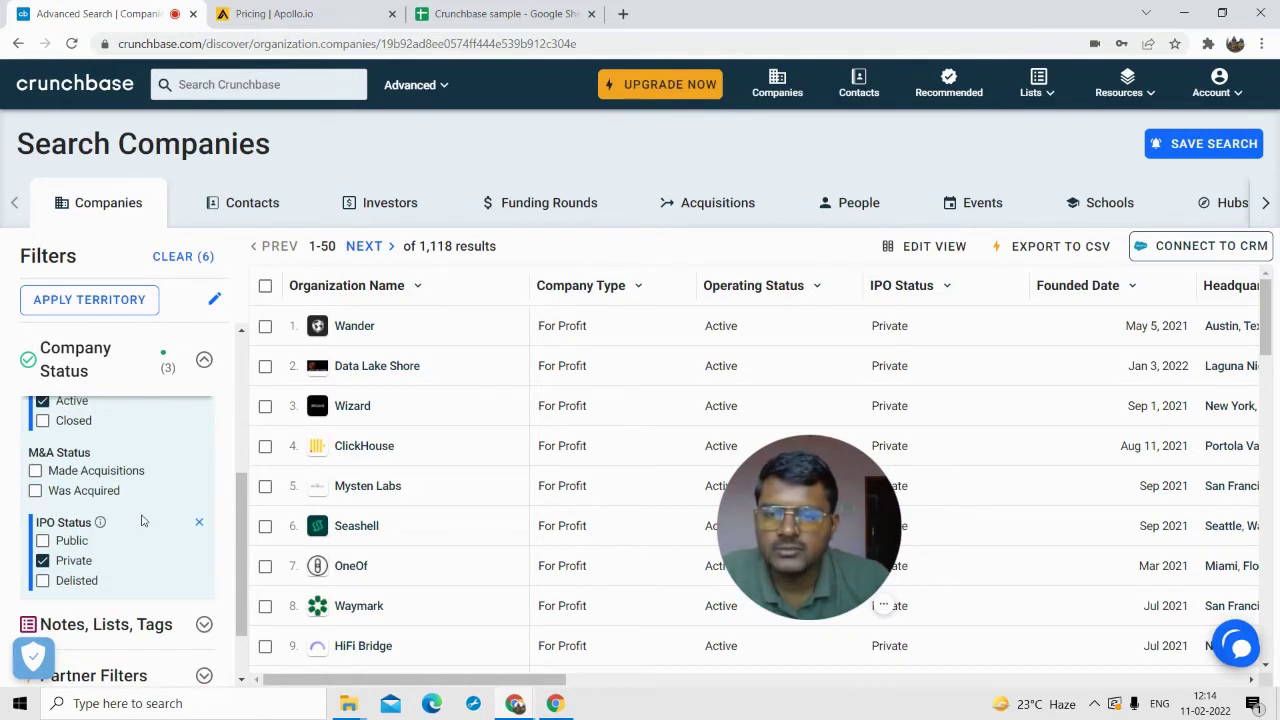
scroll(114, 495, down, 1)
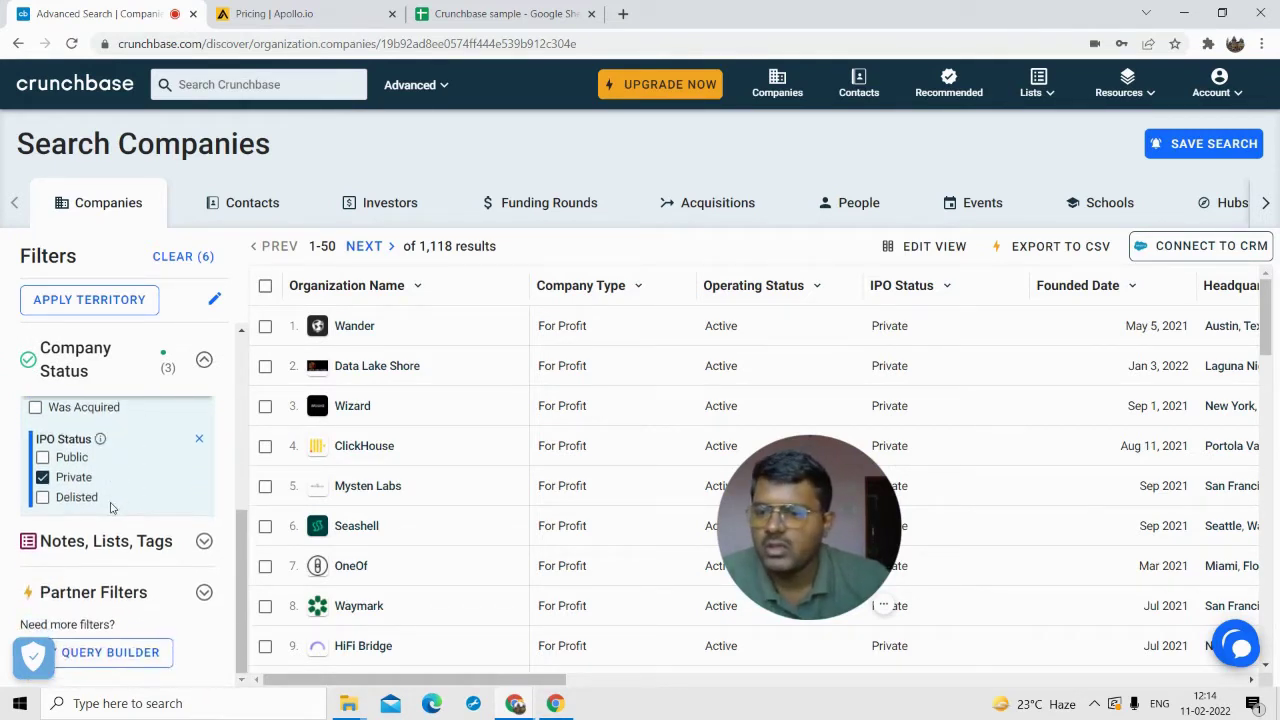
scroll(111, 508, up, 3)
scroll(114, 520, down, 3)
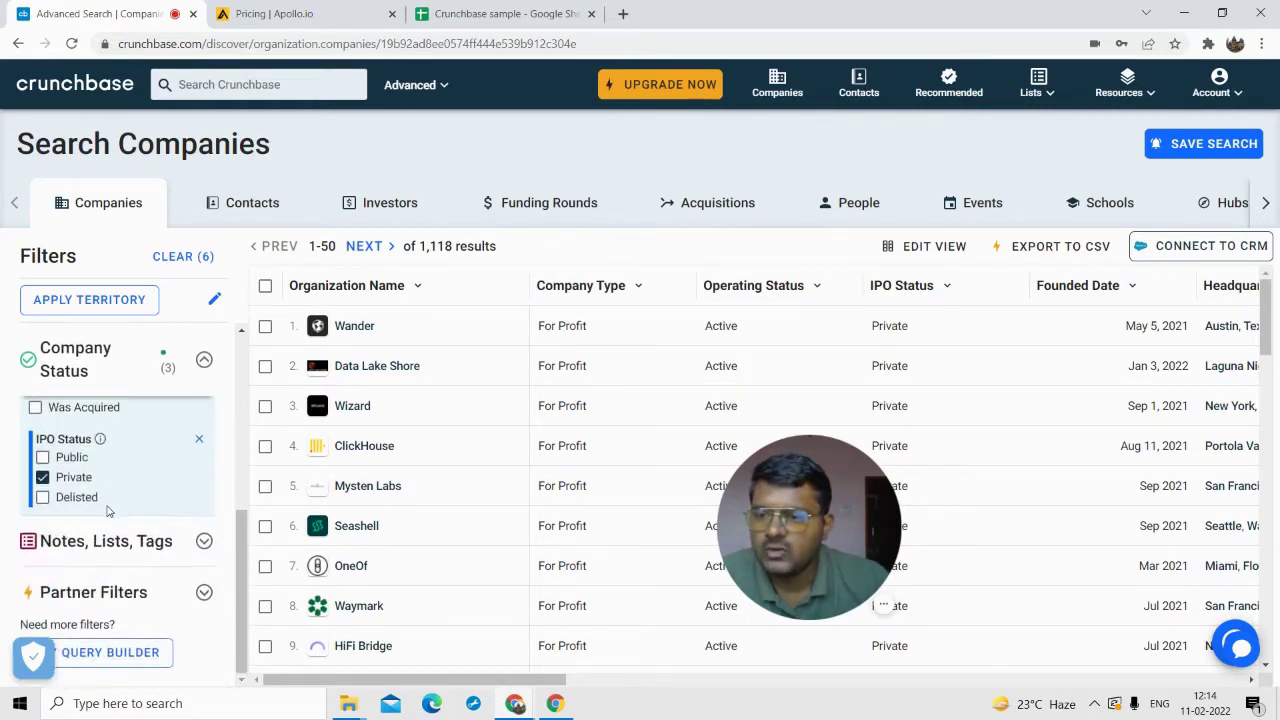
scroll(120, 545, up, 1)
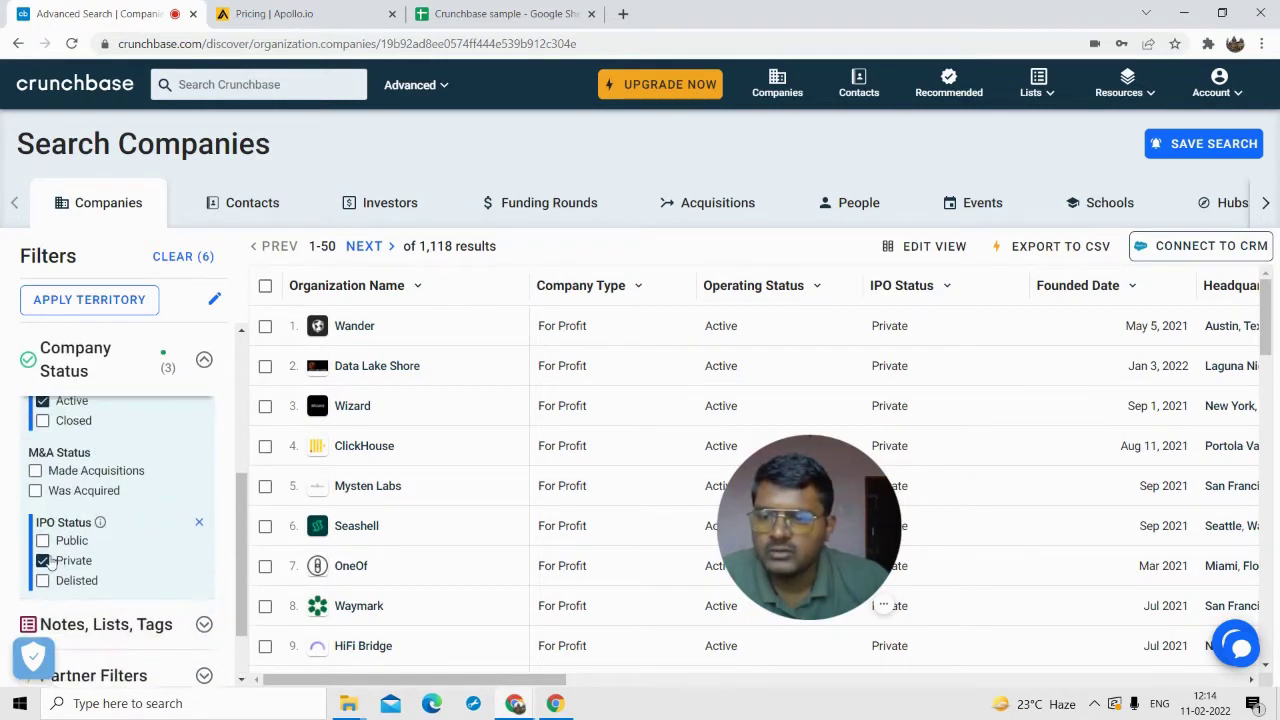
scroll(52, 568, up, 1)
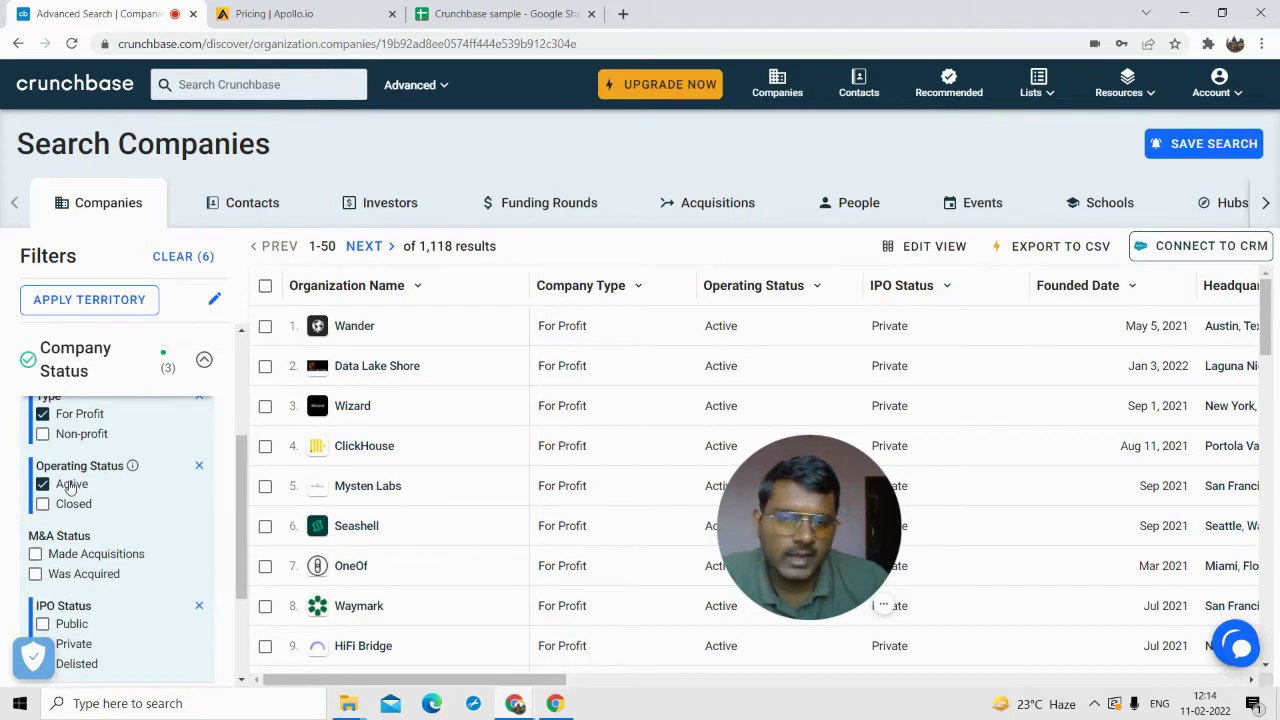
scroll(70, 486, up, 1)
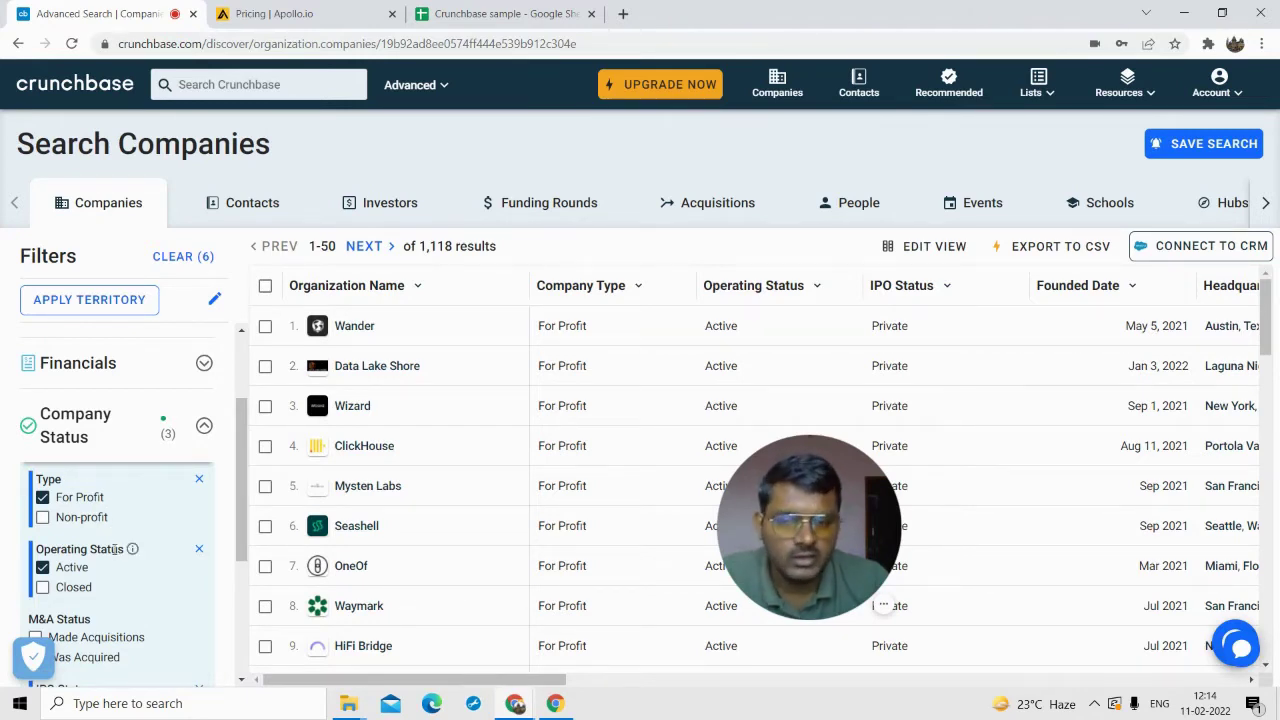
scroll(175, 515, down, 2)
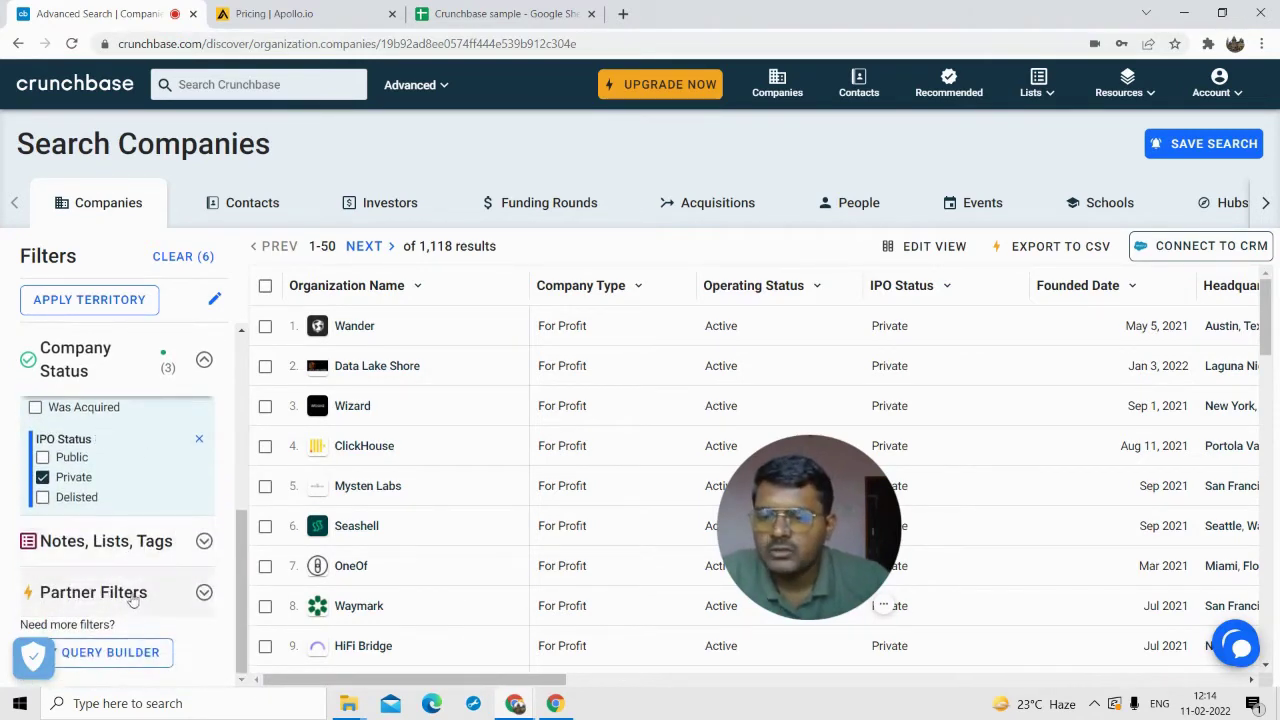
click(128, 594)
scroll(160, 525, up, 4)
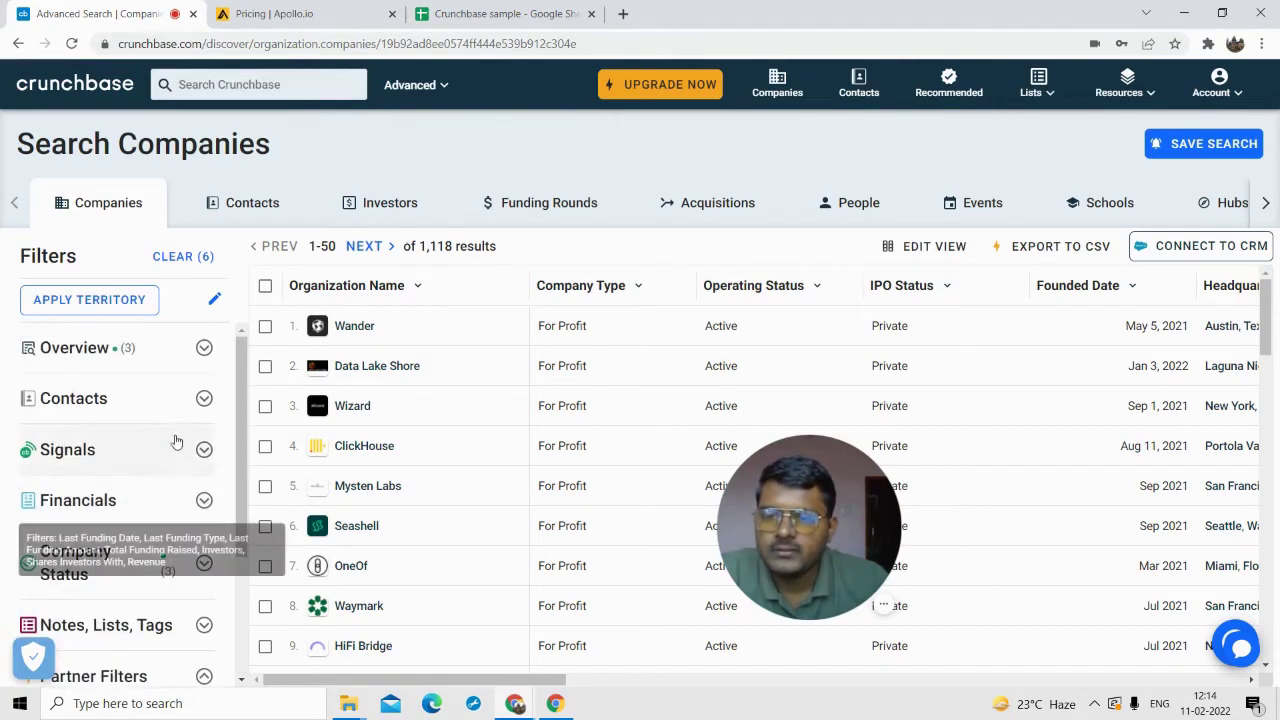
mouse_move(398, 678)
mouse_down()
mouse_move(430, 680)
mouse_move(400, 680)
mouse_up()
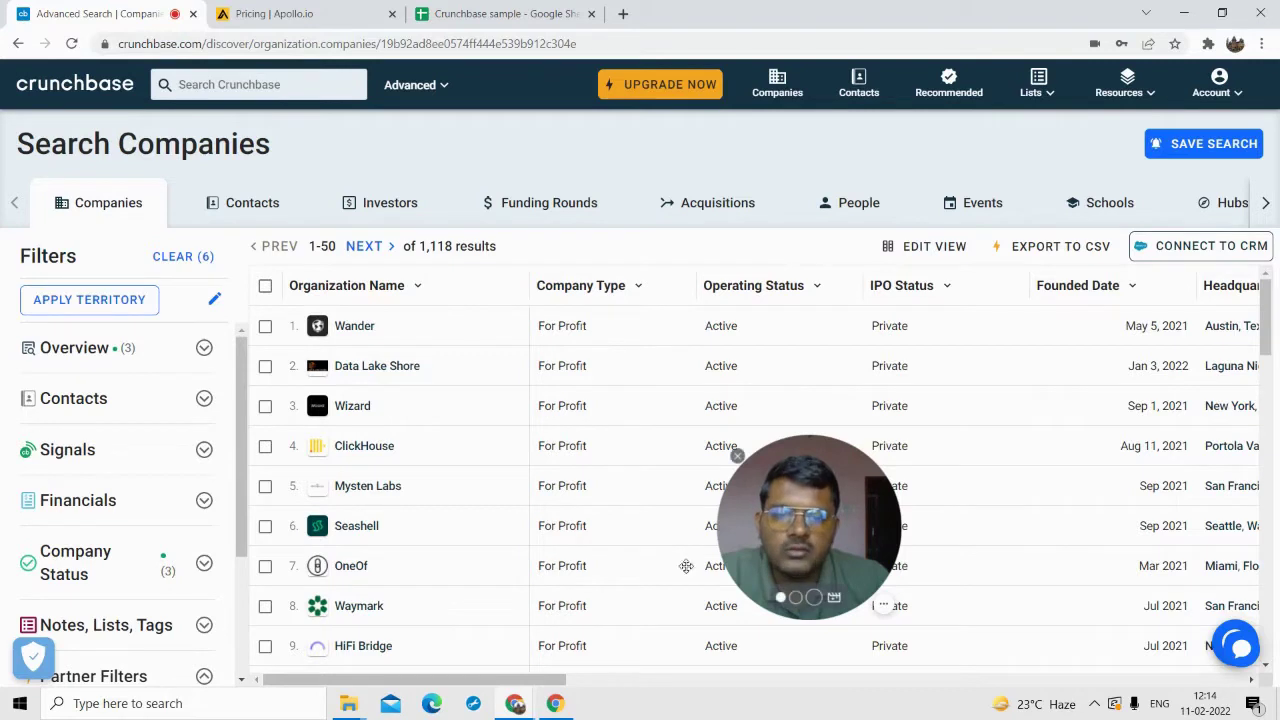
drag(686, 566, 40, 525)
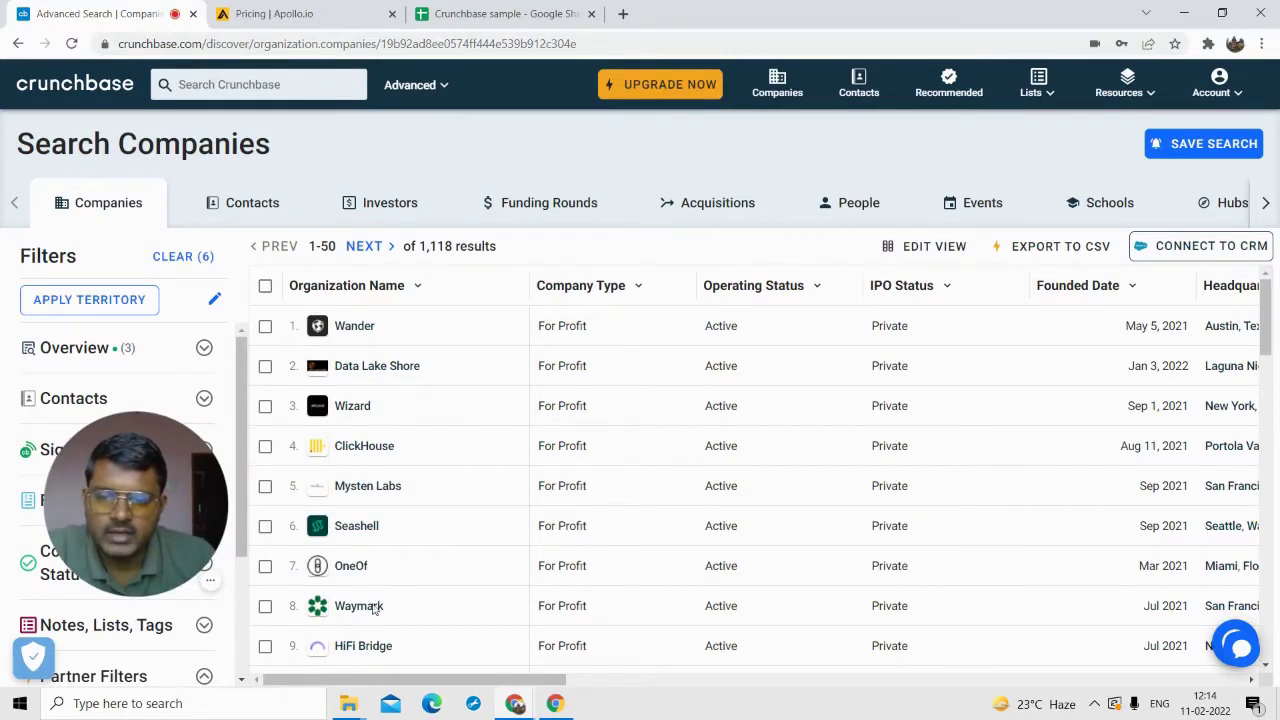
Step: Look through the company results and their founded date, headquarters location, number of employees and headquarters regions columns
scroll(391, 503, down, 8)
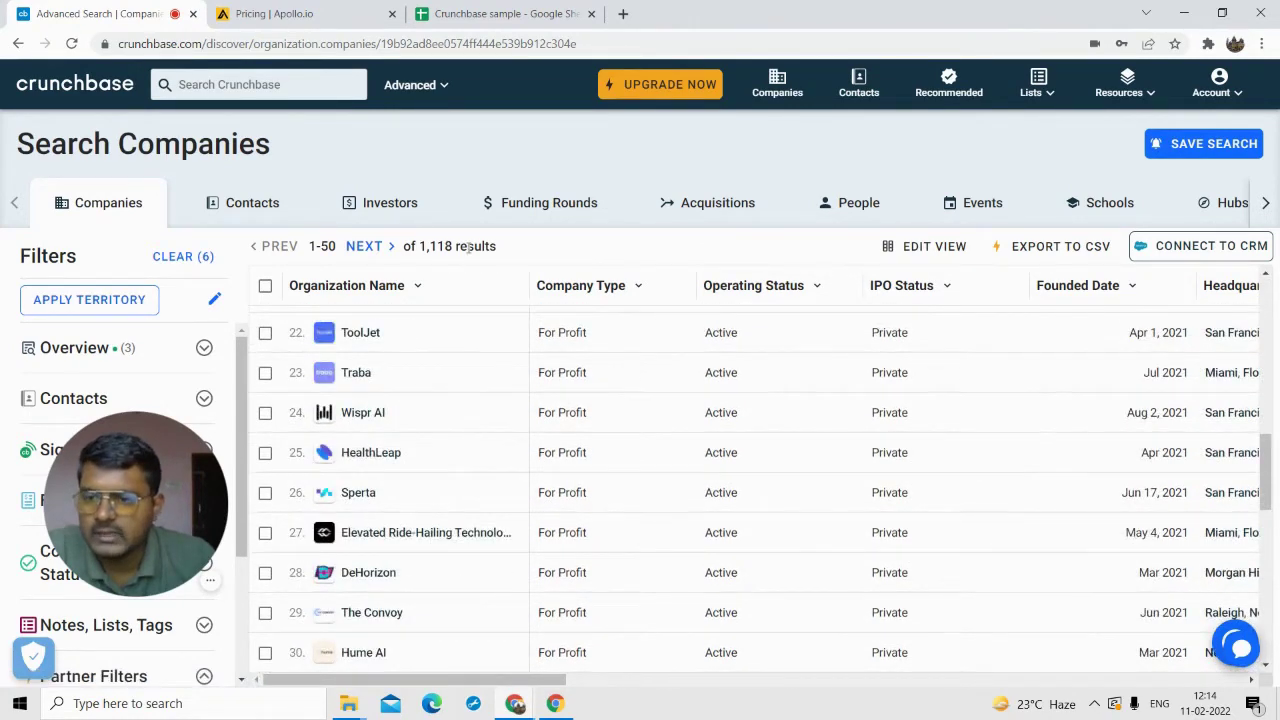
scroll(467, 457, up, 8)
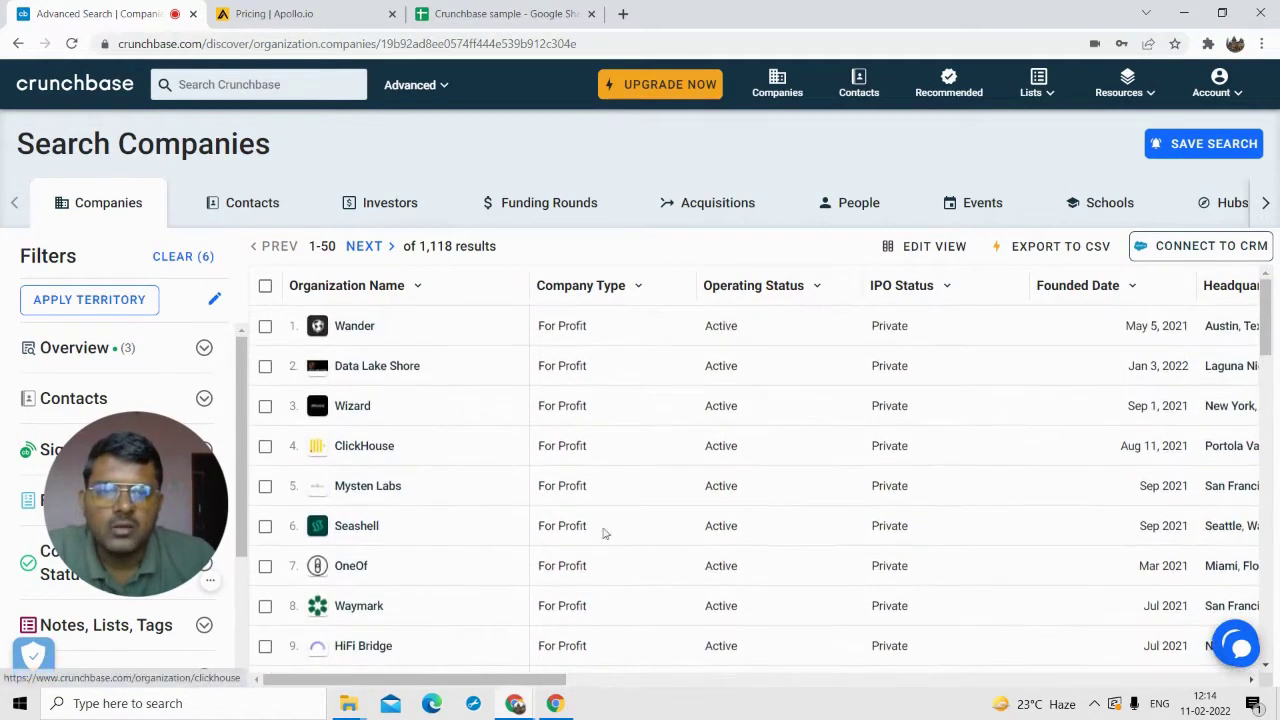
drag(465, 681, 608, 681)
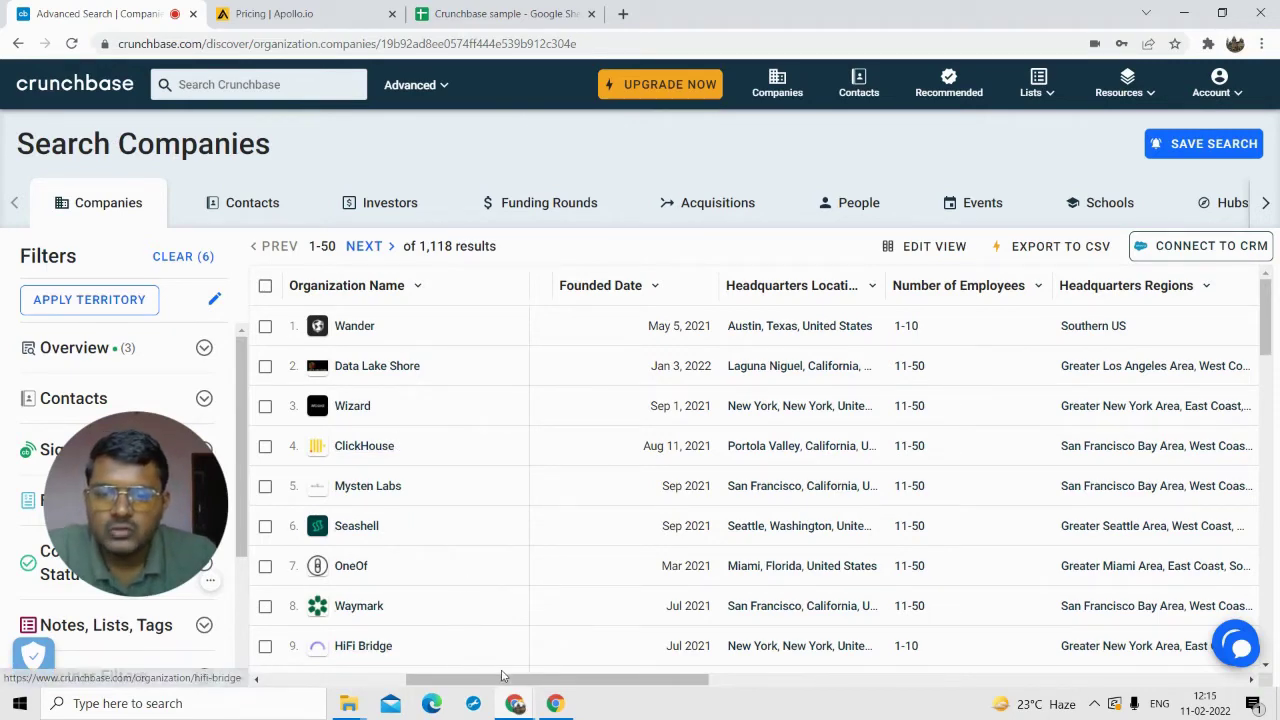
drag(503, 678, 515, 678)
mouse_move(520, 693)
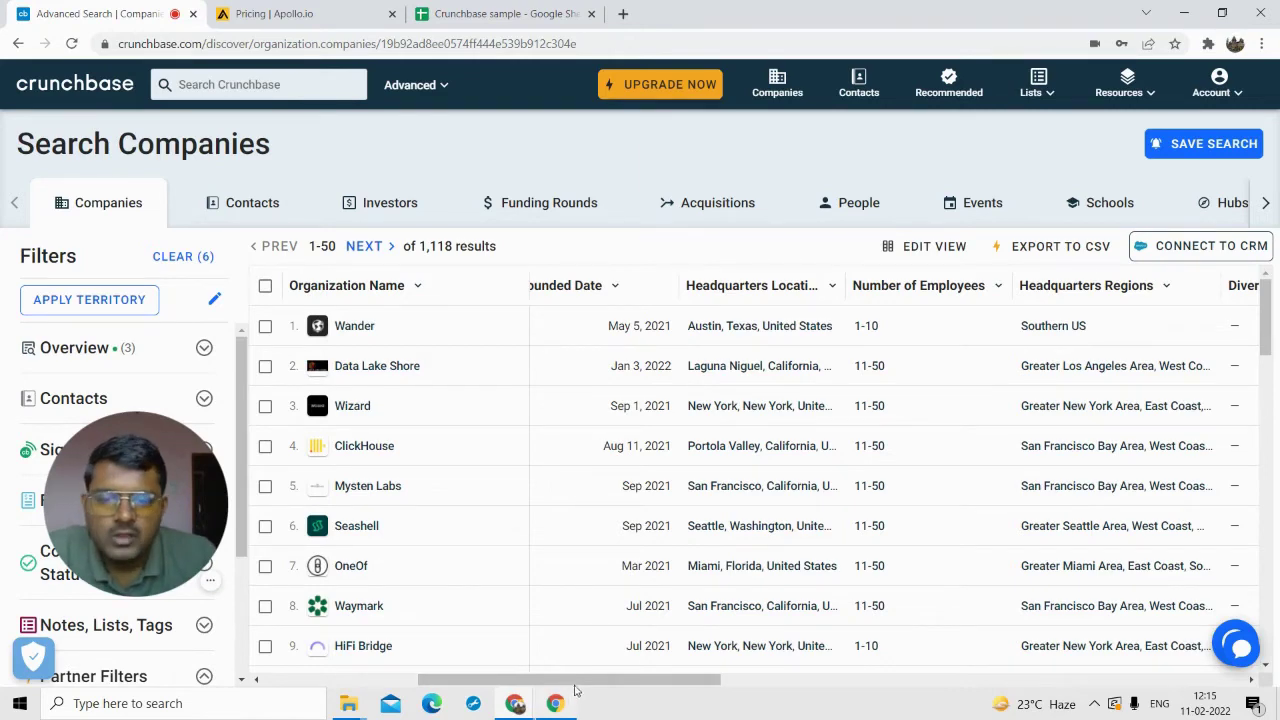
mouse_move(575, 690)
mouse_down()
mouse_move(590, 684)
mouse_move(555, 680)
mouse_up()
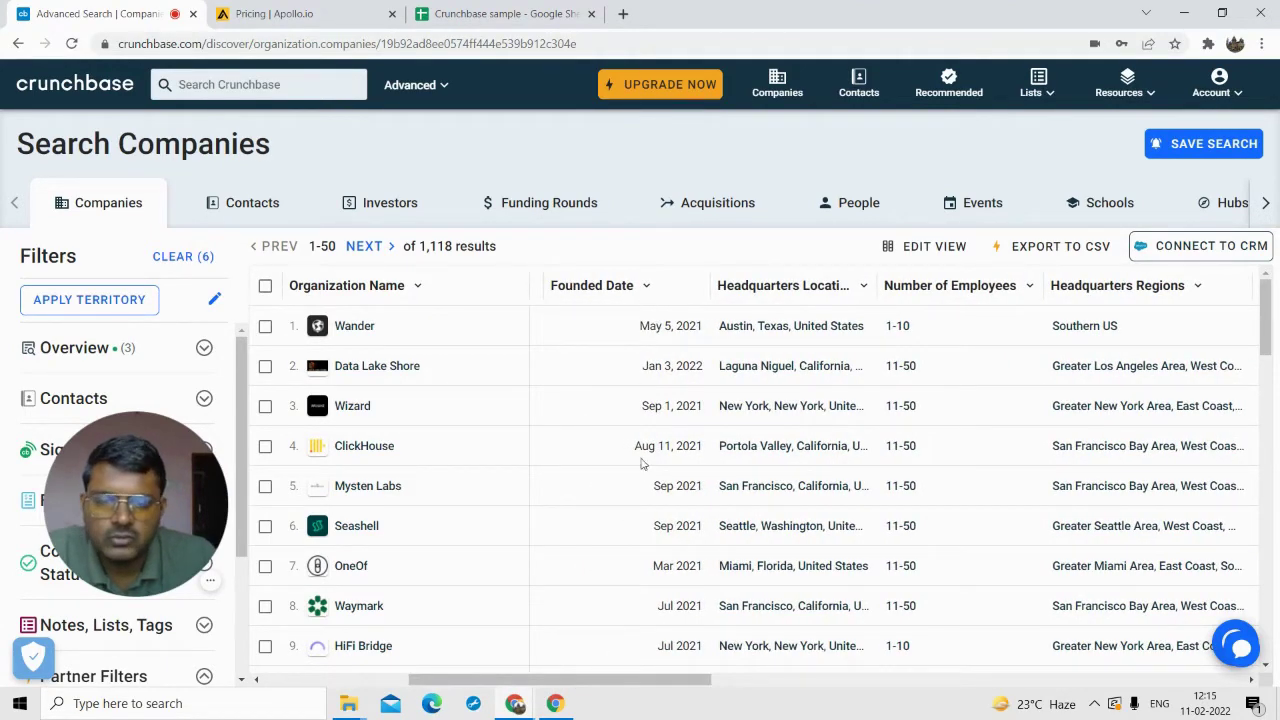
Step: Sort the company results by founded date in ascending order and look down to the end of the first page
click(645, 287)
click(678, 322)
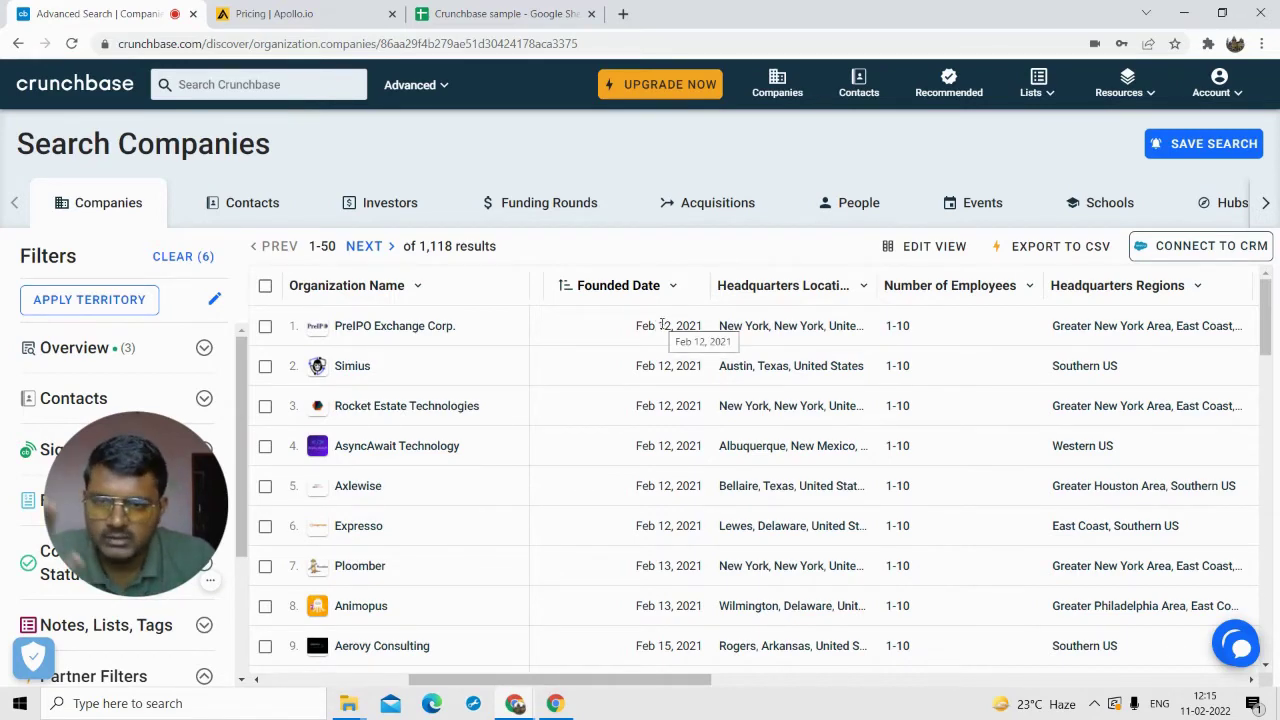
scroll(665, 430, down, 8)
scroll(668, 452, down, 10)
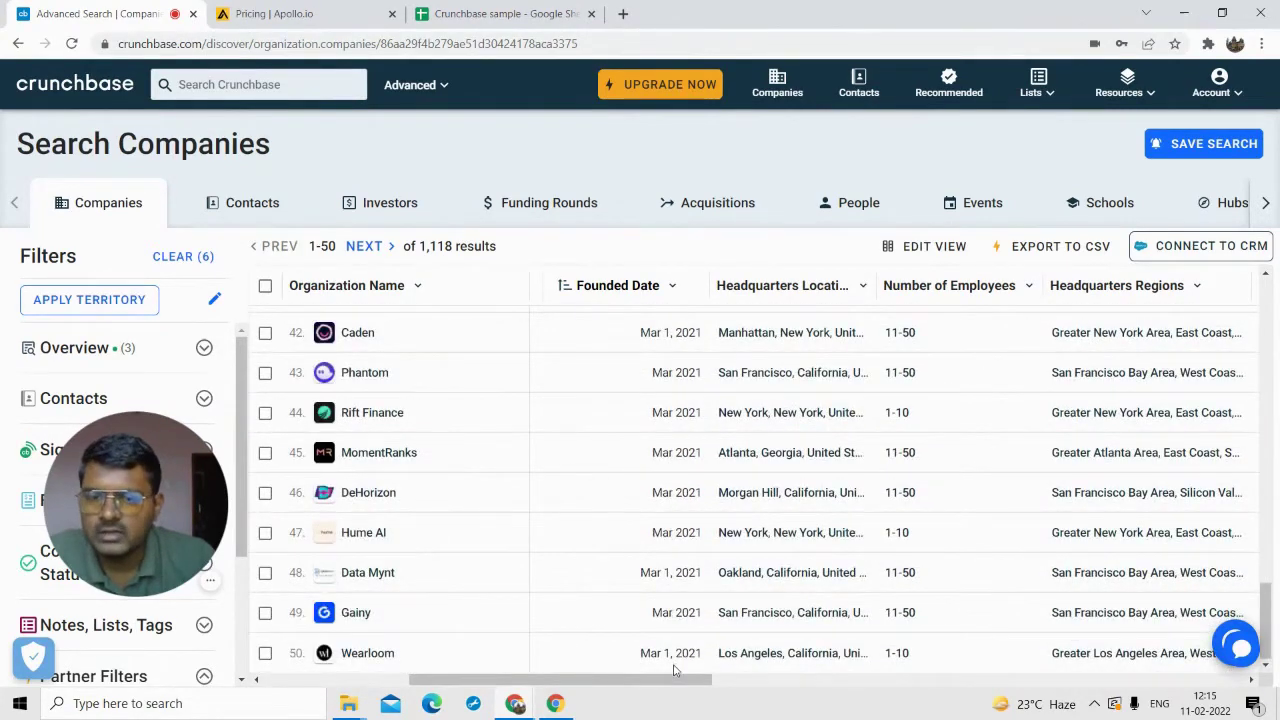
Step: Examine the Website, Diversity Spotlight and Estimated Revenue Range columns of the company results
drag(674, 679, 1013, 690)
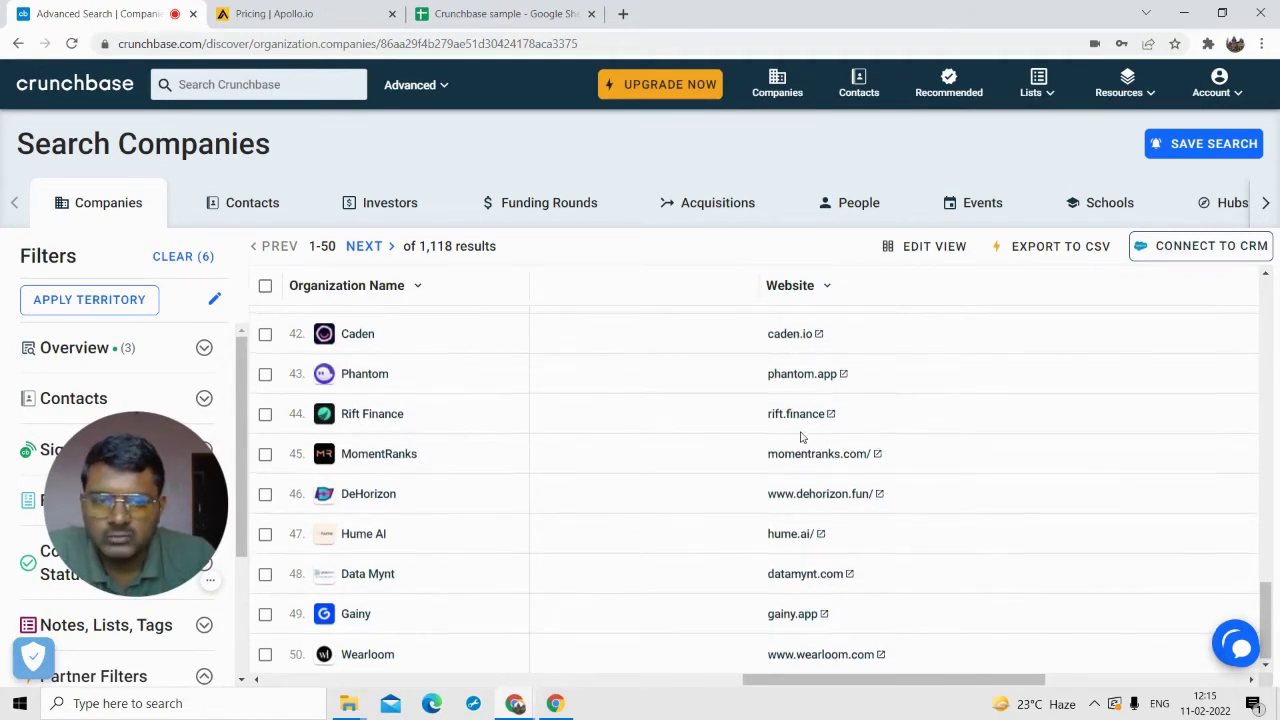
scroll(818, 646, up, 3)
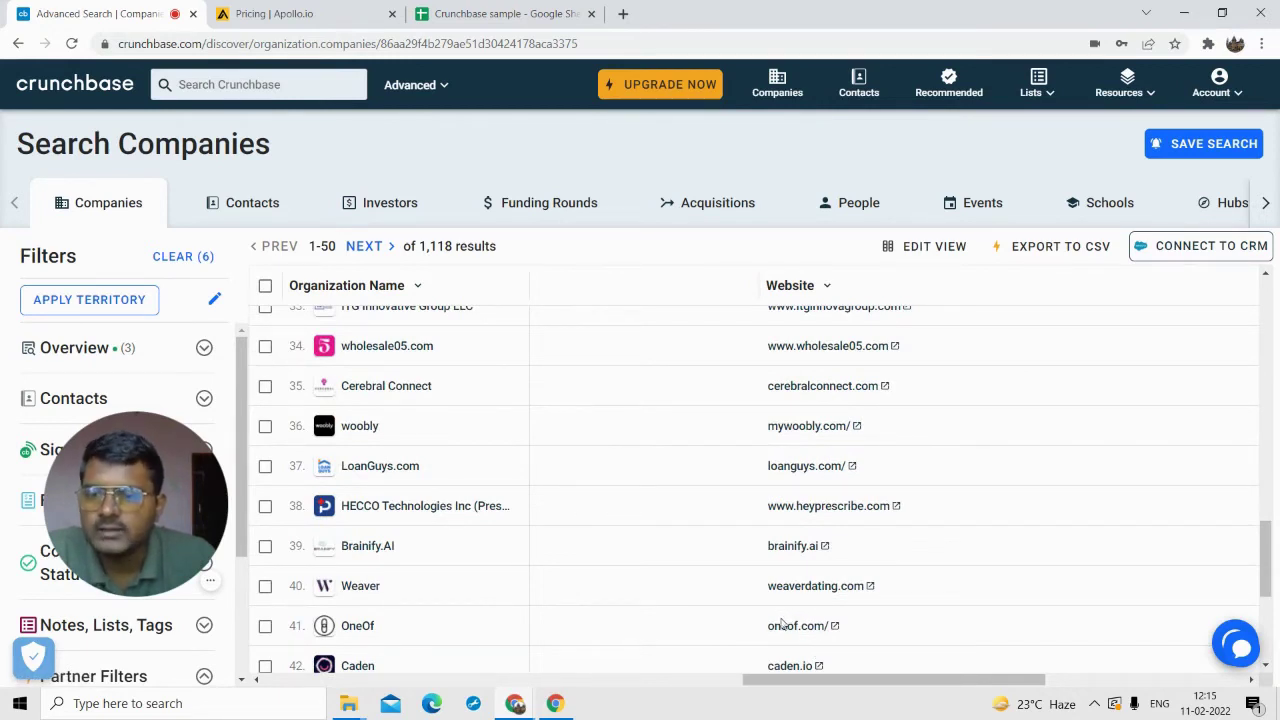
mouse_move(133, 551)
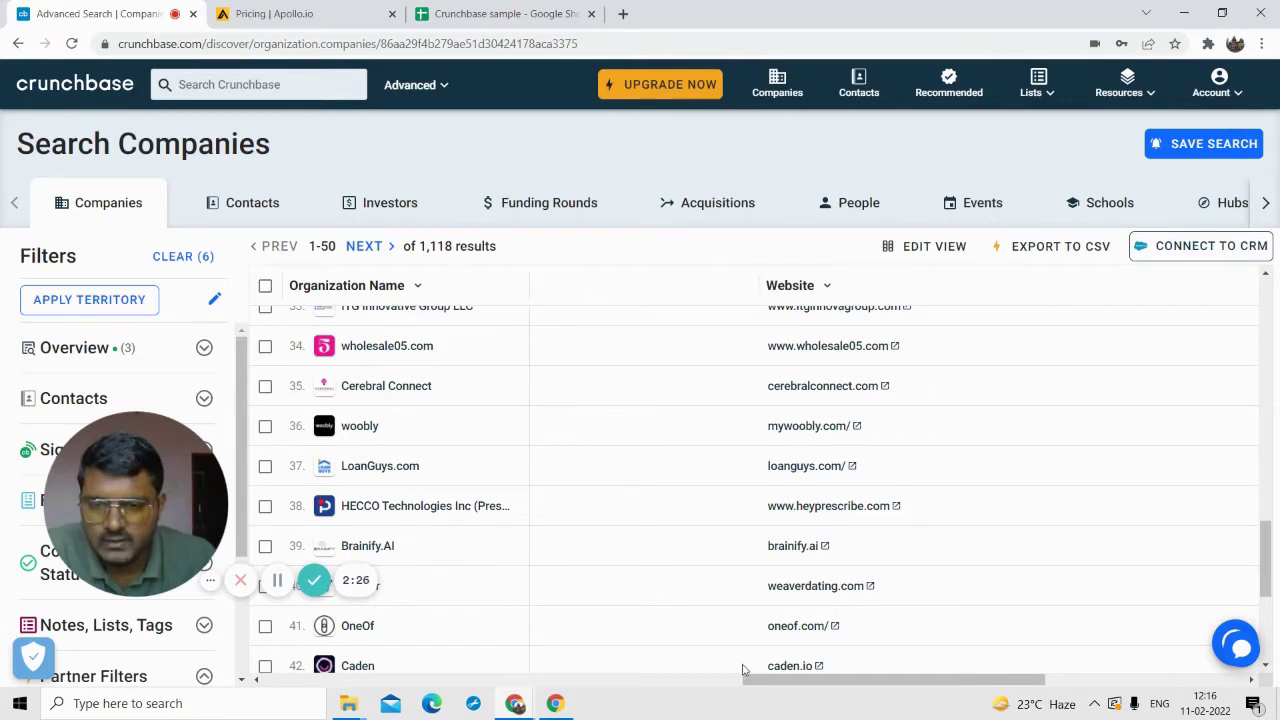
drag(840, 686, 706, 686)
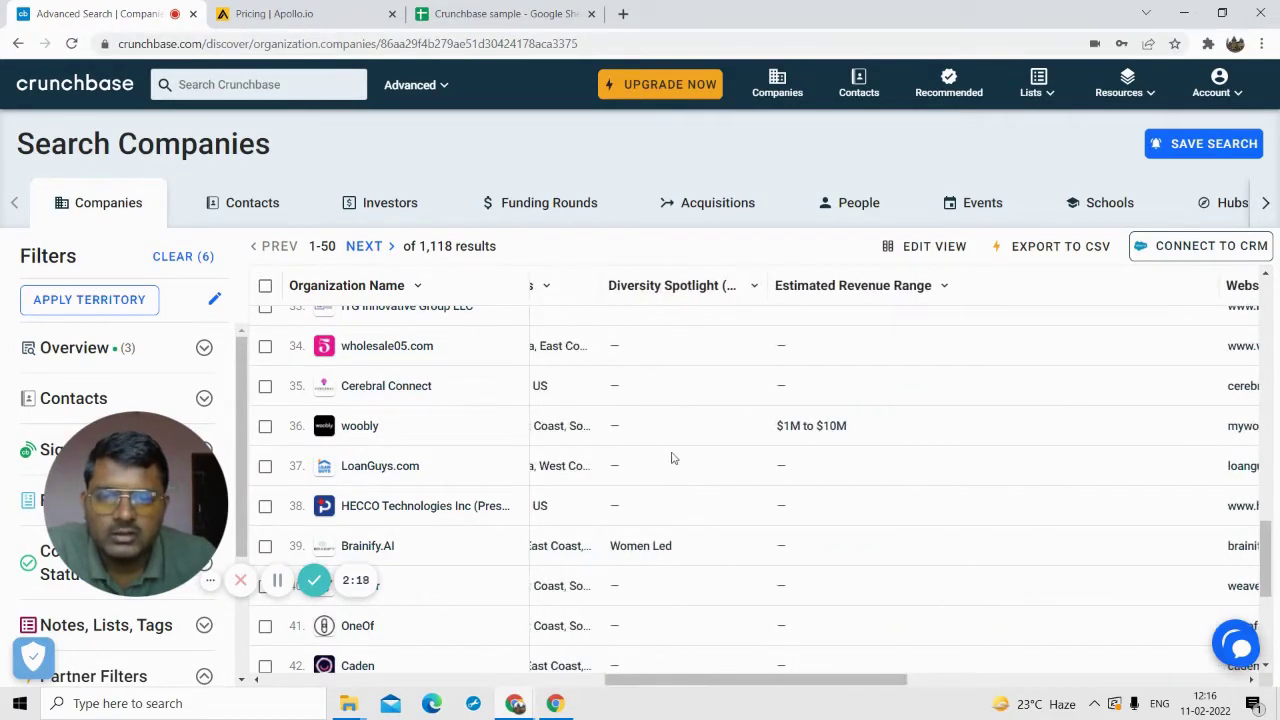
scroll(700, 575, up, 13)
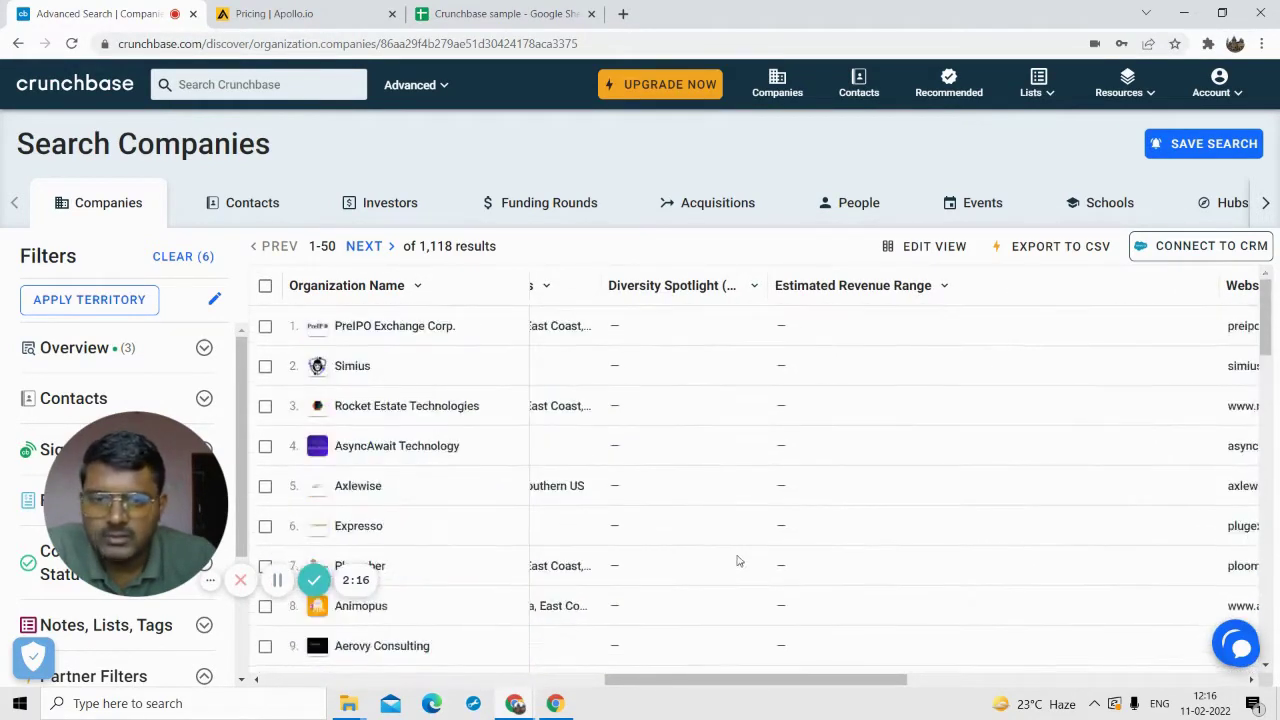
Step: Add the Description column from the basic info fields to the results table and check its contents
click(916, 248)
scroll(448, 345, down, 1)
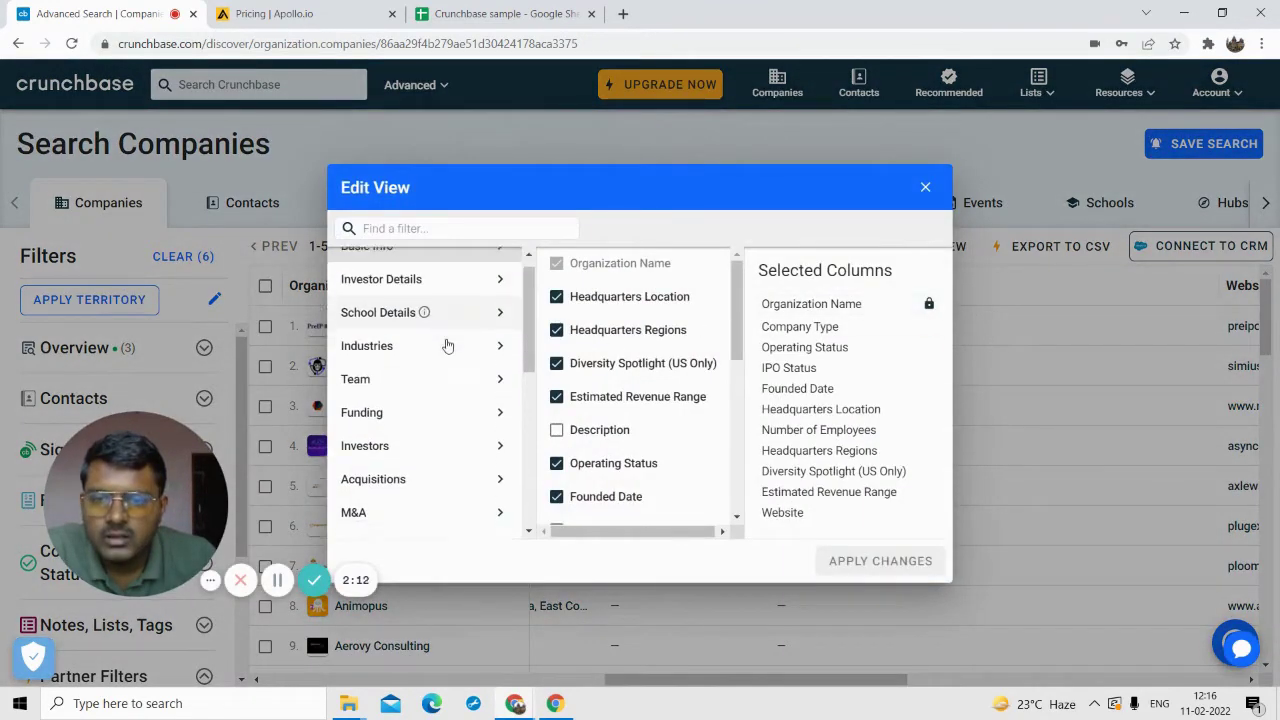
scroll(440, 390, down, 3)
scroll(434, 405, up, 4)
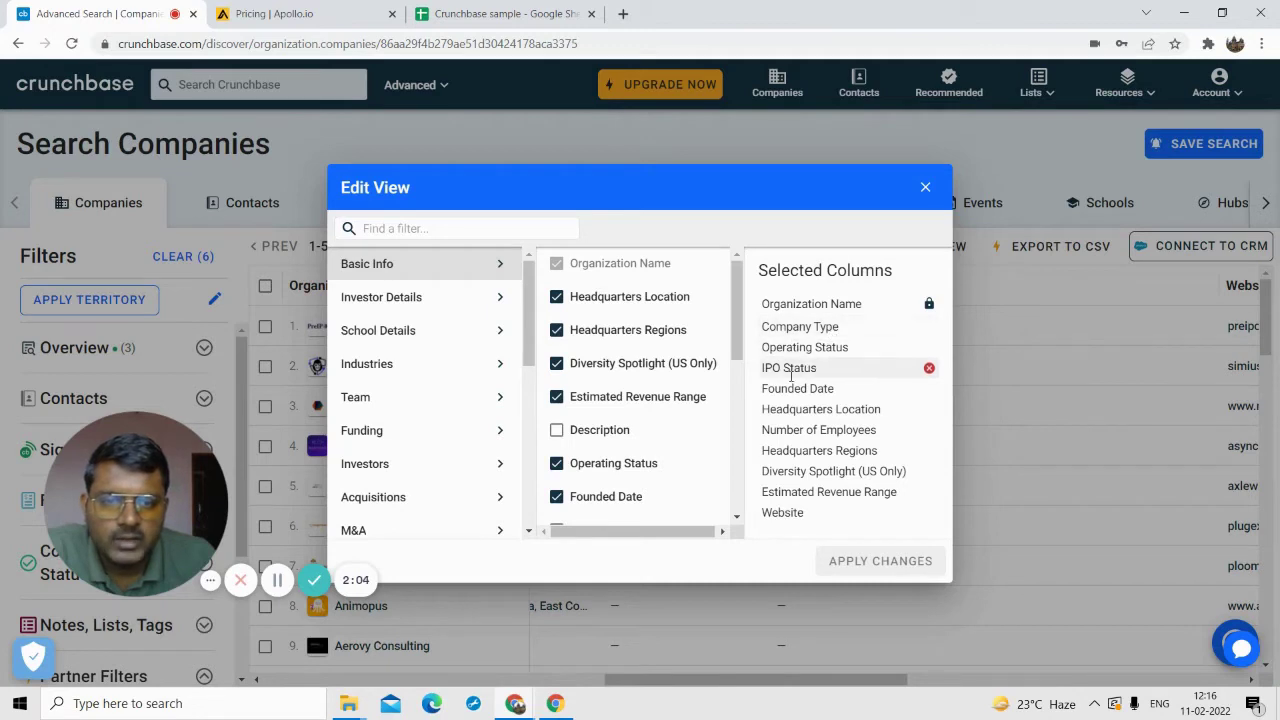
scroll(606, 432, down, 2)
click(578, 346)
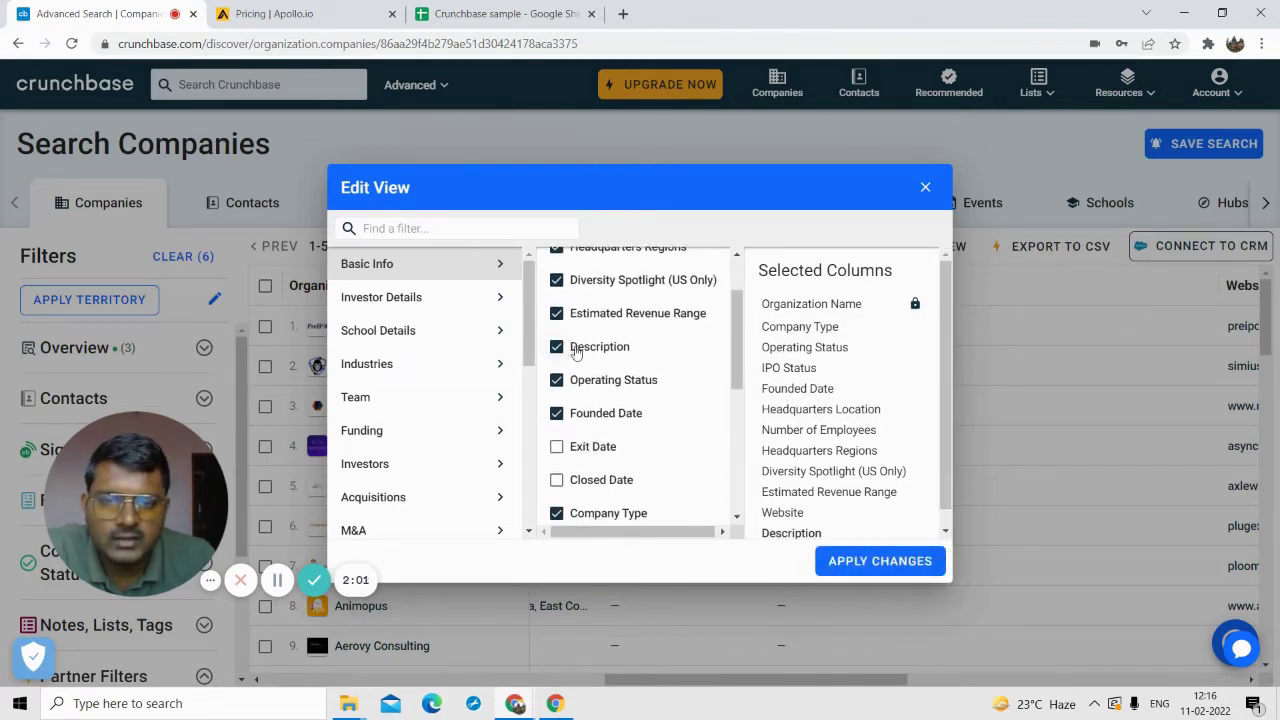
click(838, 561)
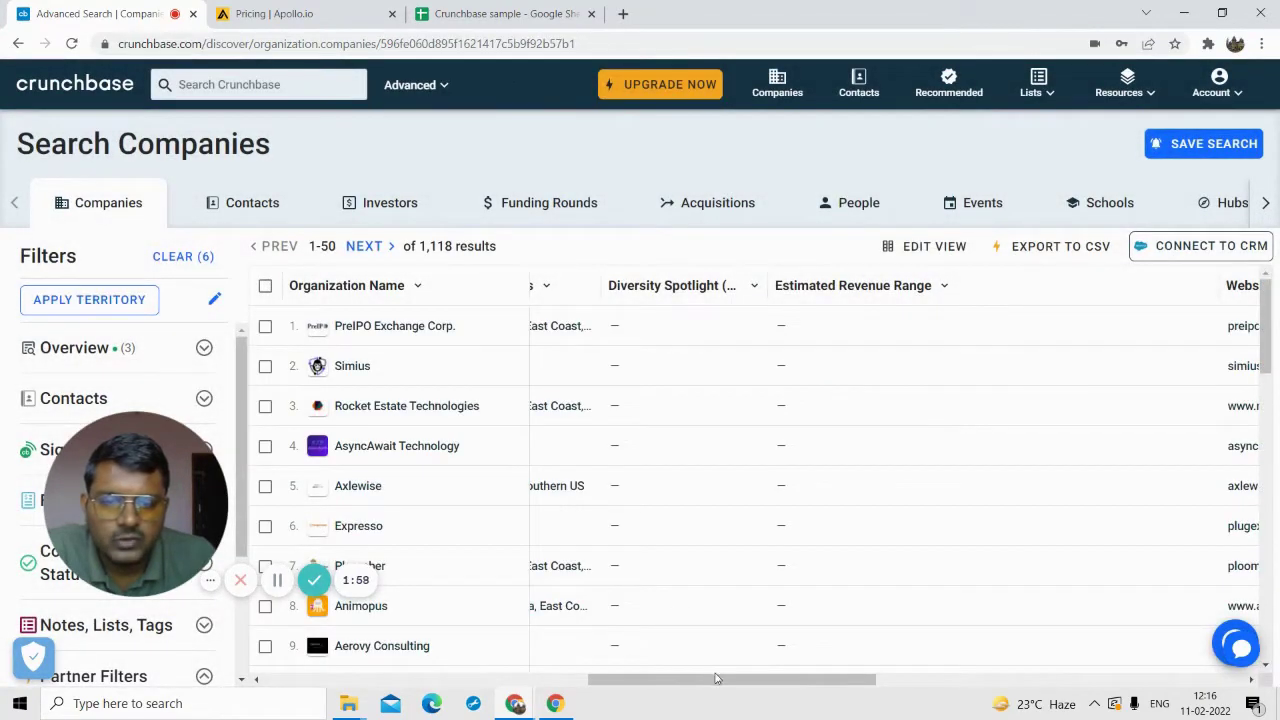
drag(712, 679, 1120, 695)
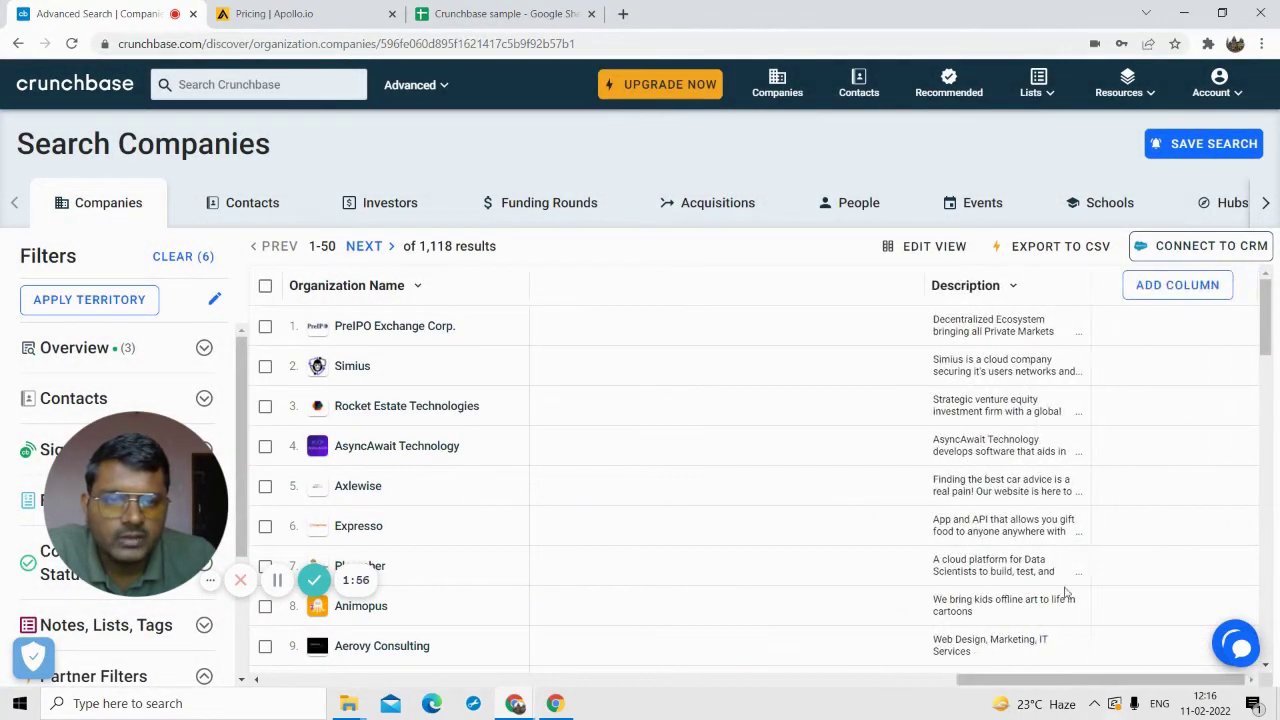
drag(1028, 706, 680, 717)
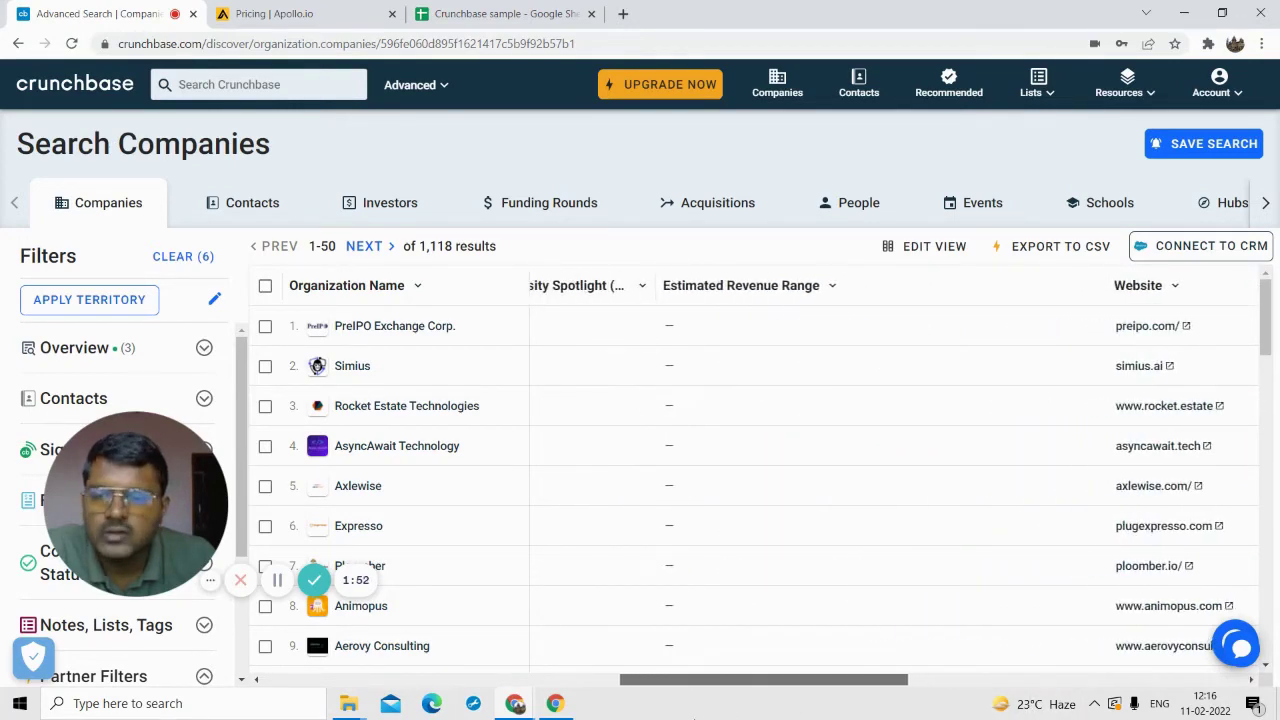
Step: Remove the Description, Estimated Revenue Range, Diversity Spotlight, Headquarters Regions, Number of Employees and Headquarters Location columns from the results view
click(934, 246)
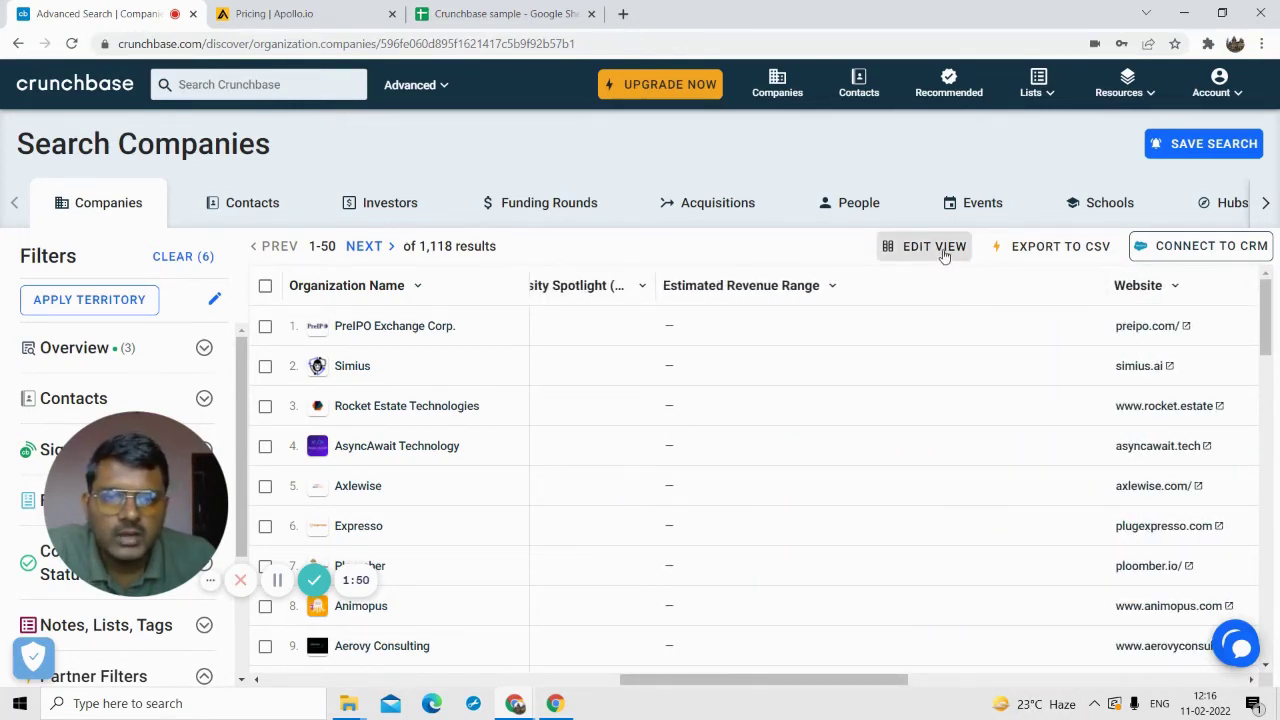
scroll(840, 380, down, 1)
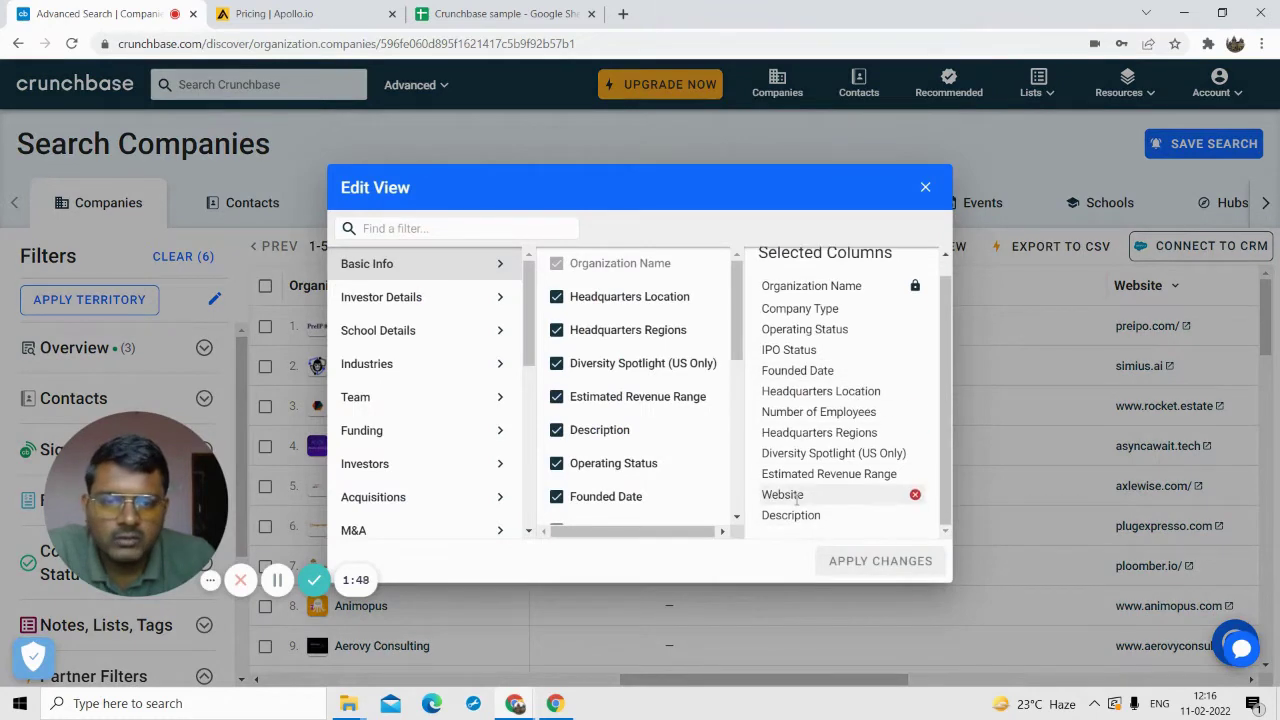
click(915, 515)
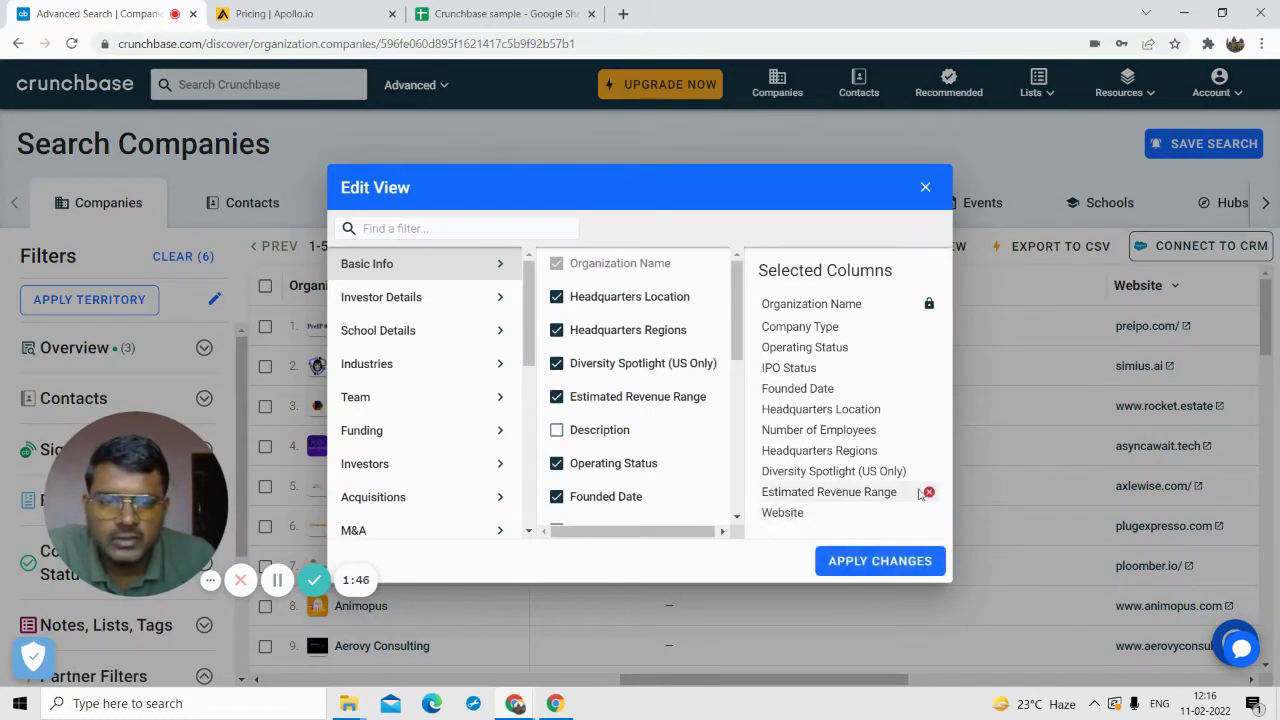
click(929, 495)
click(929, 471)
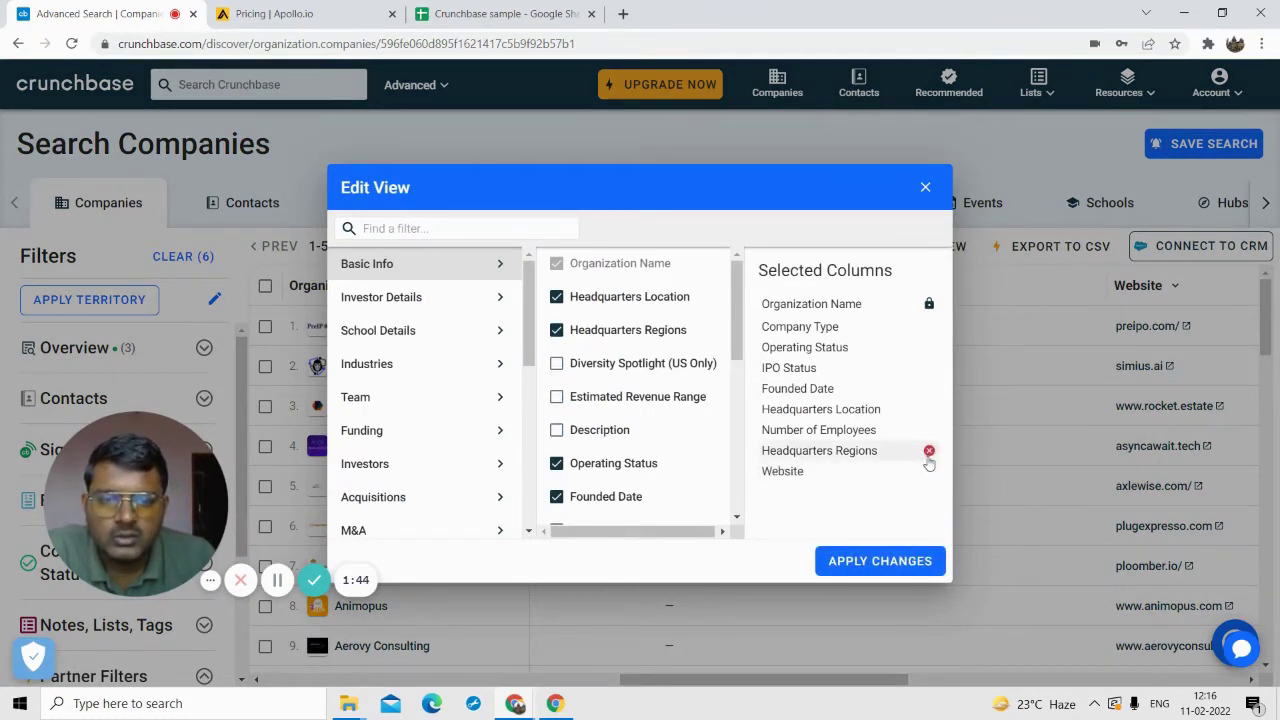
click(929, 451)
click(929, 430)
click(929, 409)
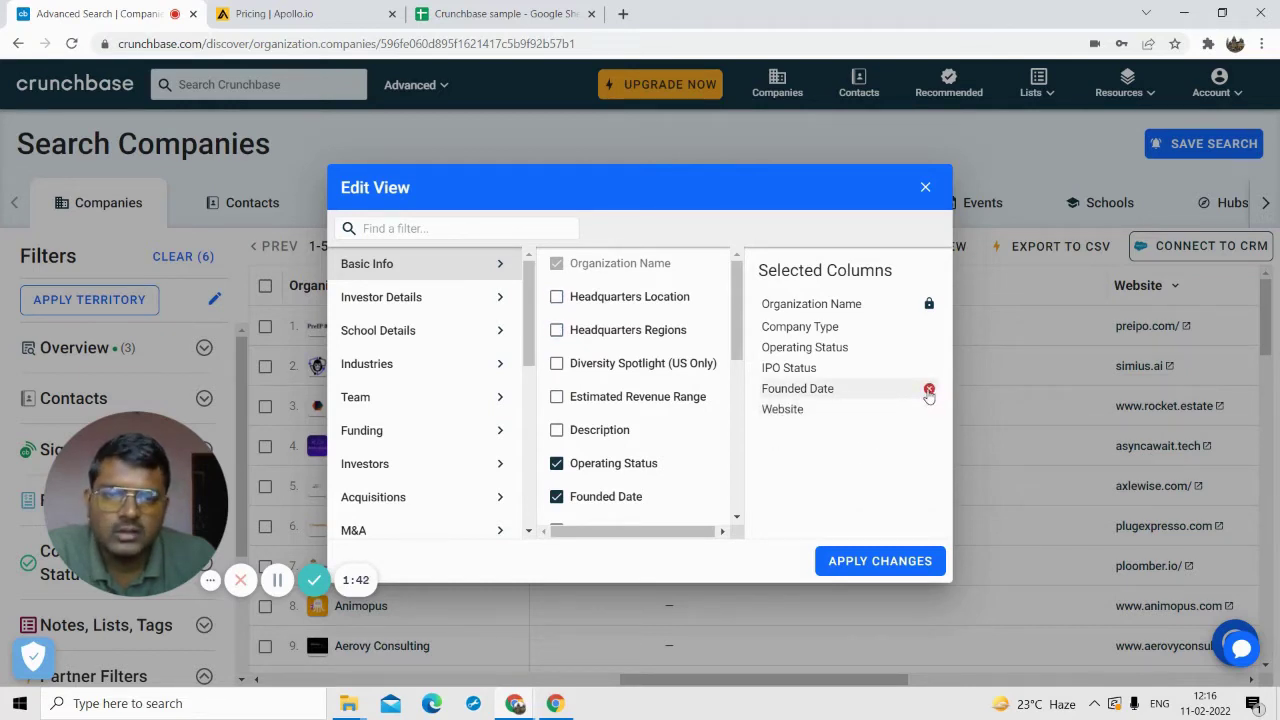
Step: Remove the Founded Date, IPO Status, Operating Status and Company Type columns as well and apply the view changes
click(929, 388)
click(929, 368)
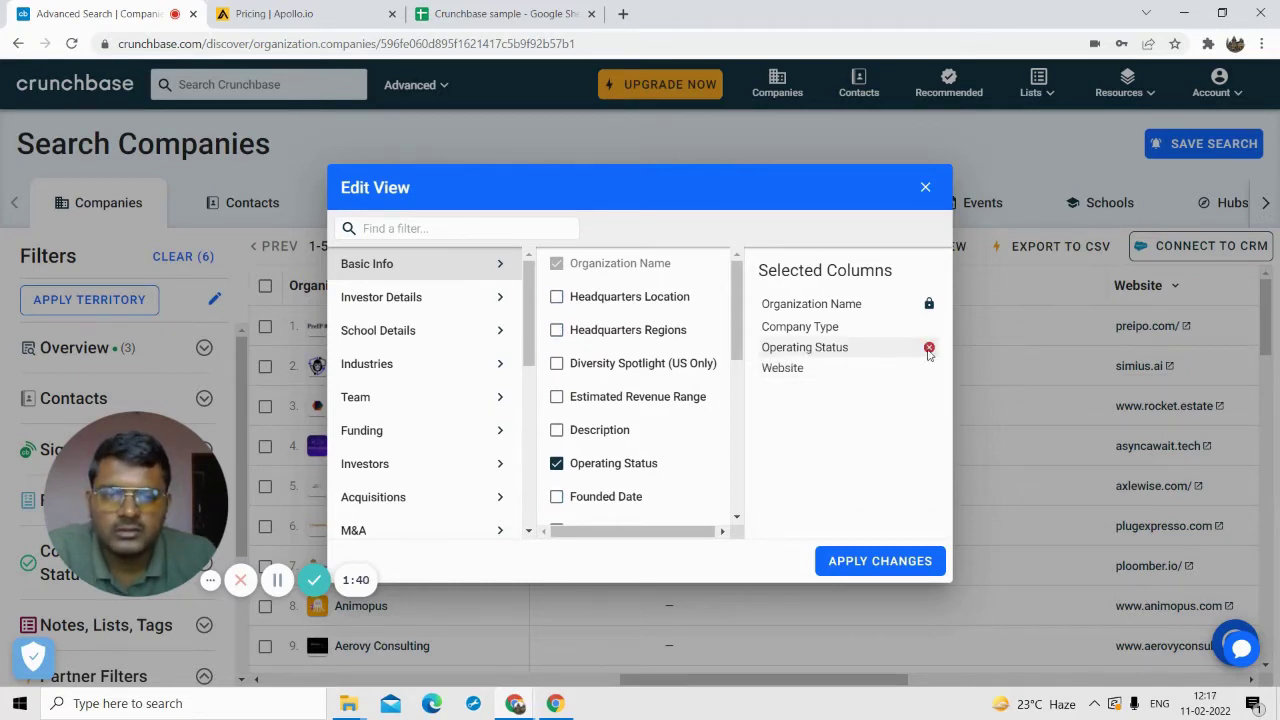
click(929, 348)
click(929, 328)
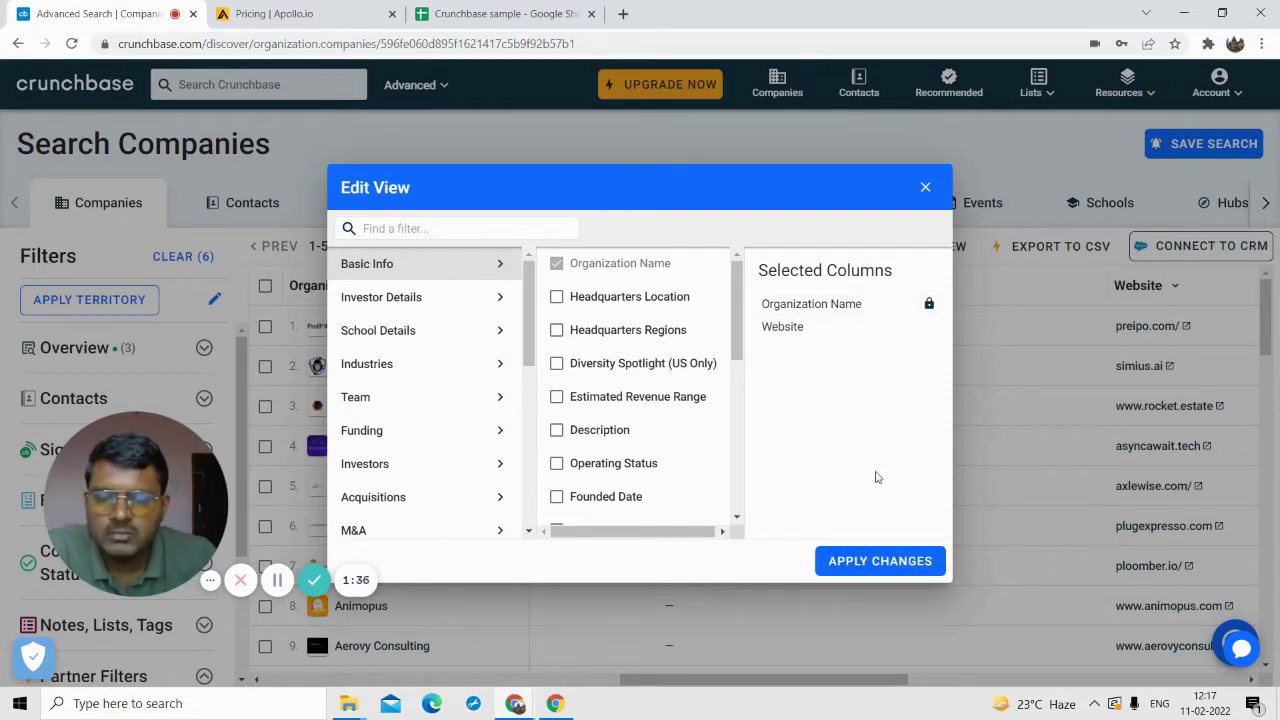
click(866, 563)
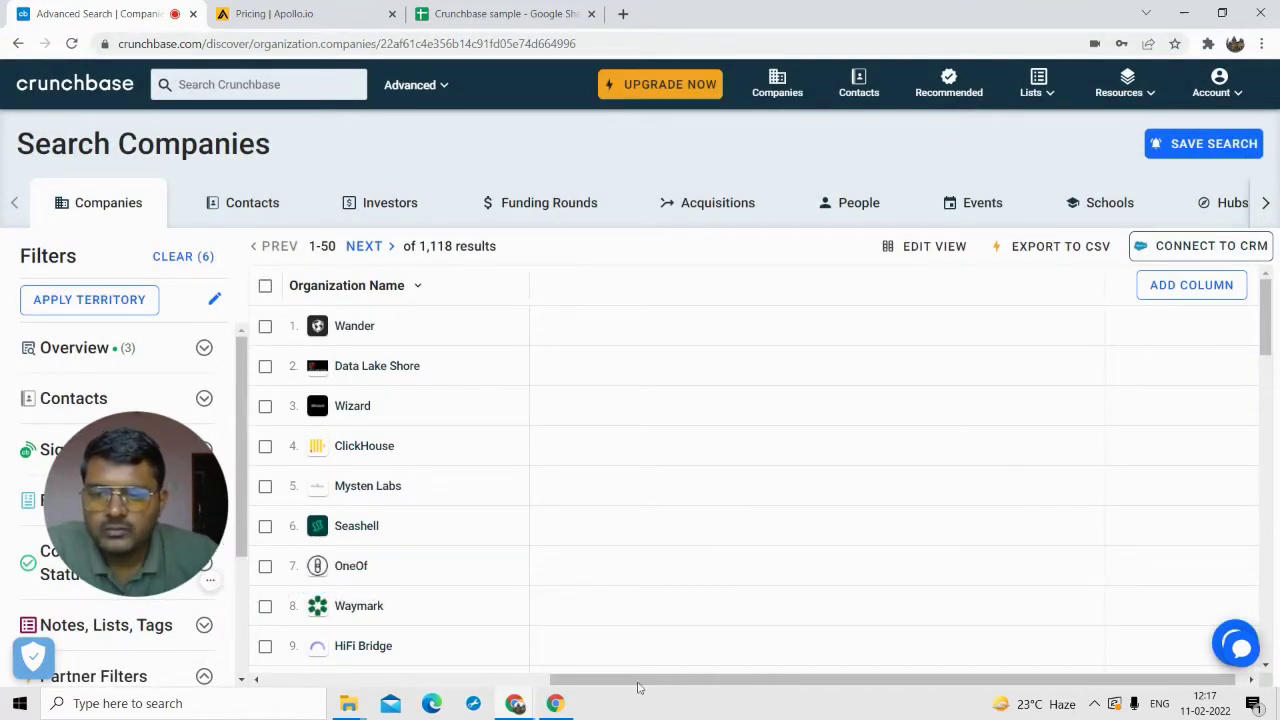
Step: Look through the organization names and websites down to the end of the first results page
drag(639, 687, 482, 689)
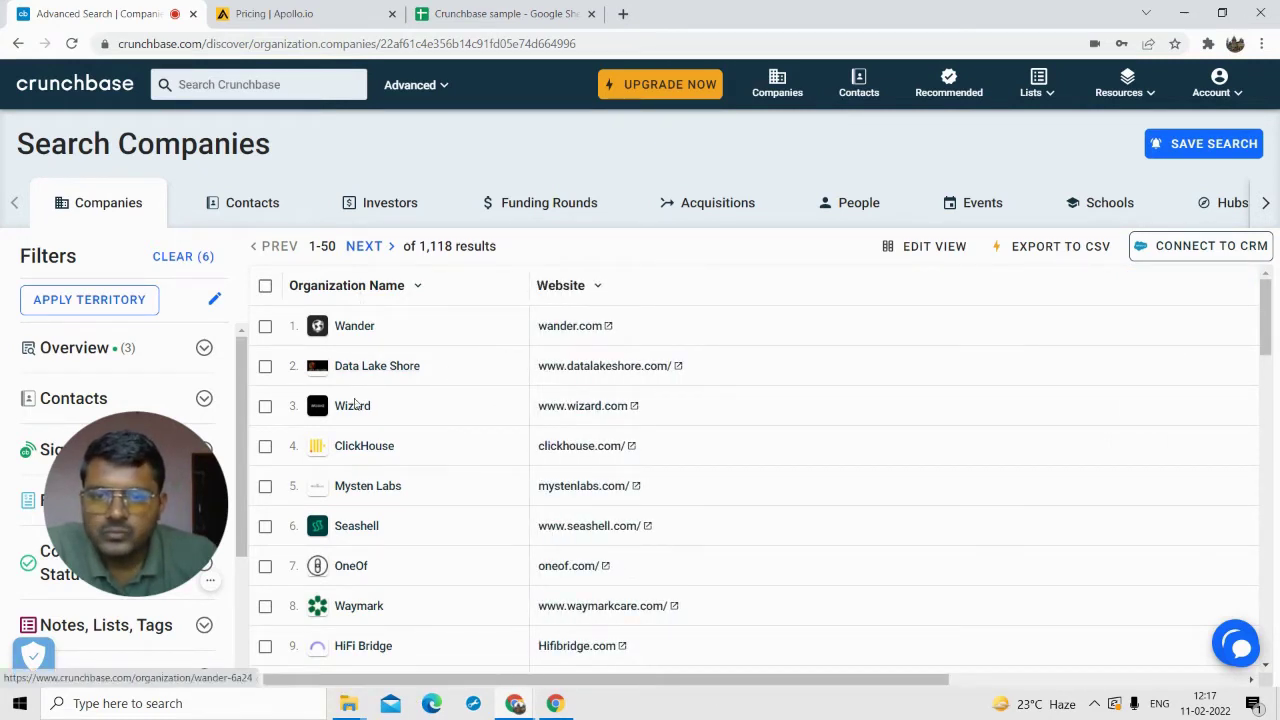
scroll(563, 586, down, 10)
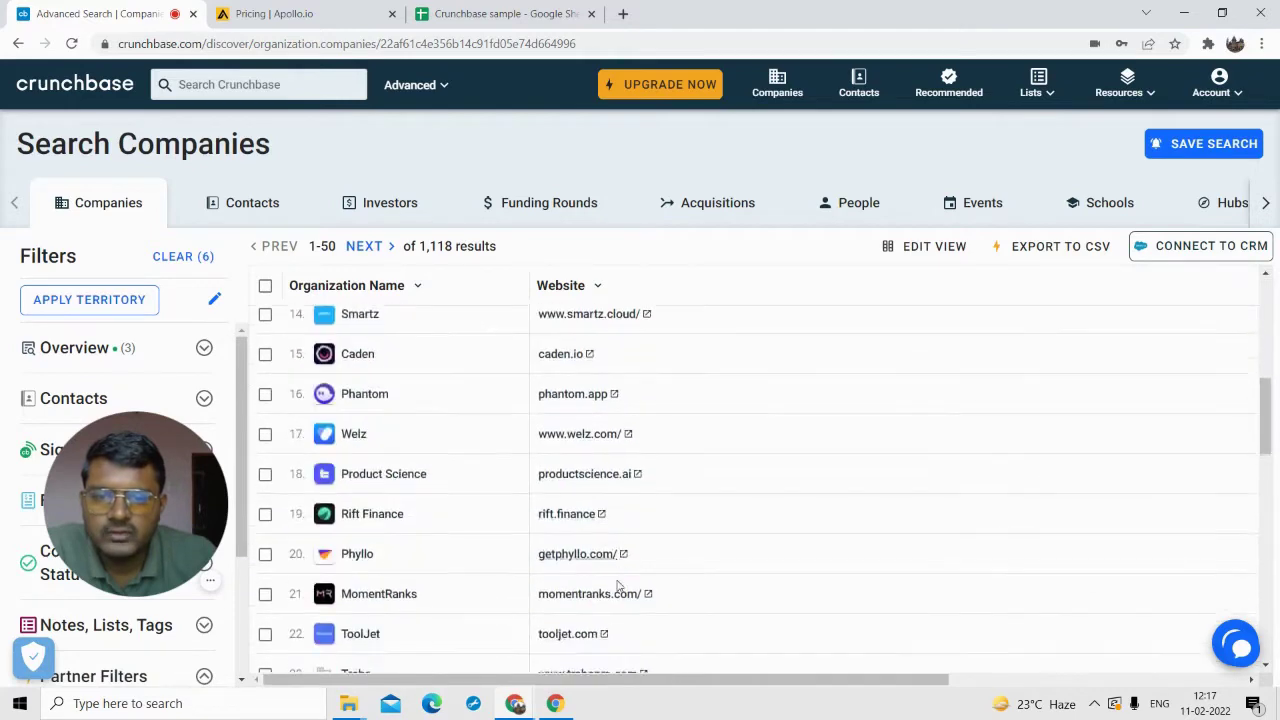
scroll(610, 595, down, 3)
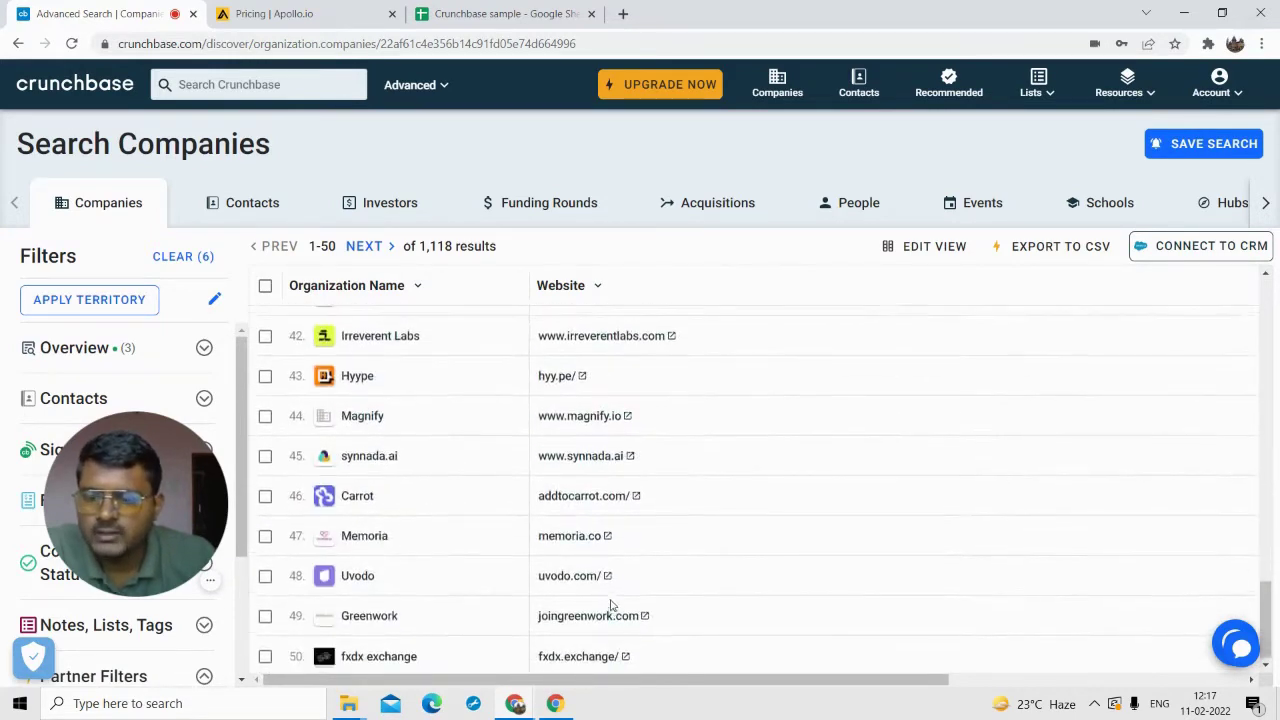
scroll(609, 590, up, 4)
scroll(609, 590, up, 15)
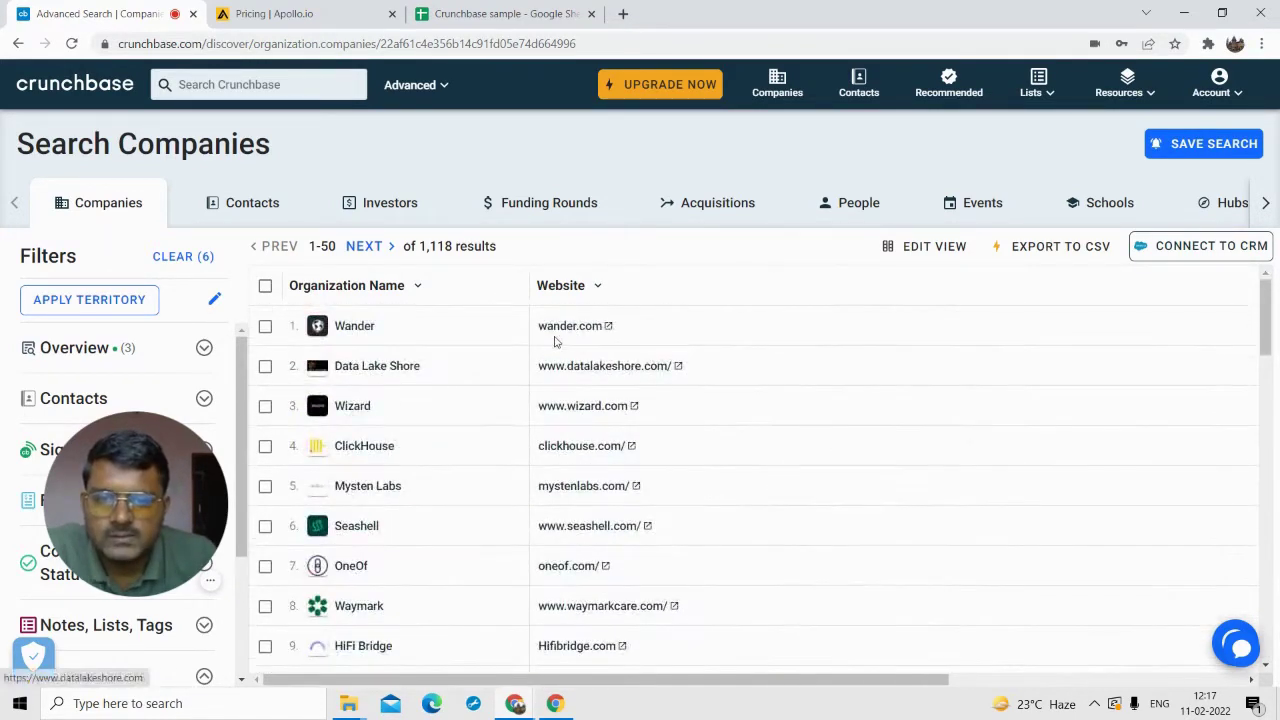
drag(535, 323, 629, 563)
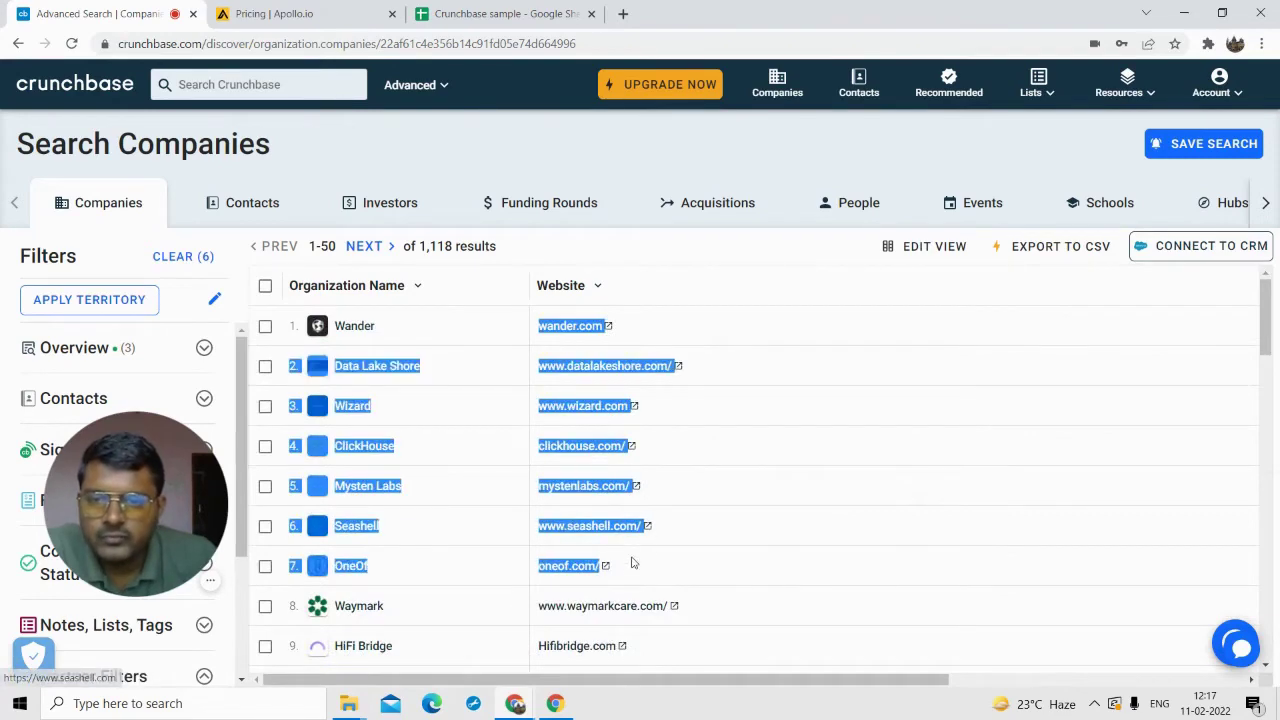
scroll(617, 487, down, 3)
scroll(640, 400, up, 3)
click(645, 295)
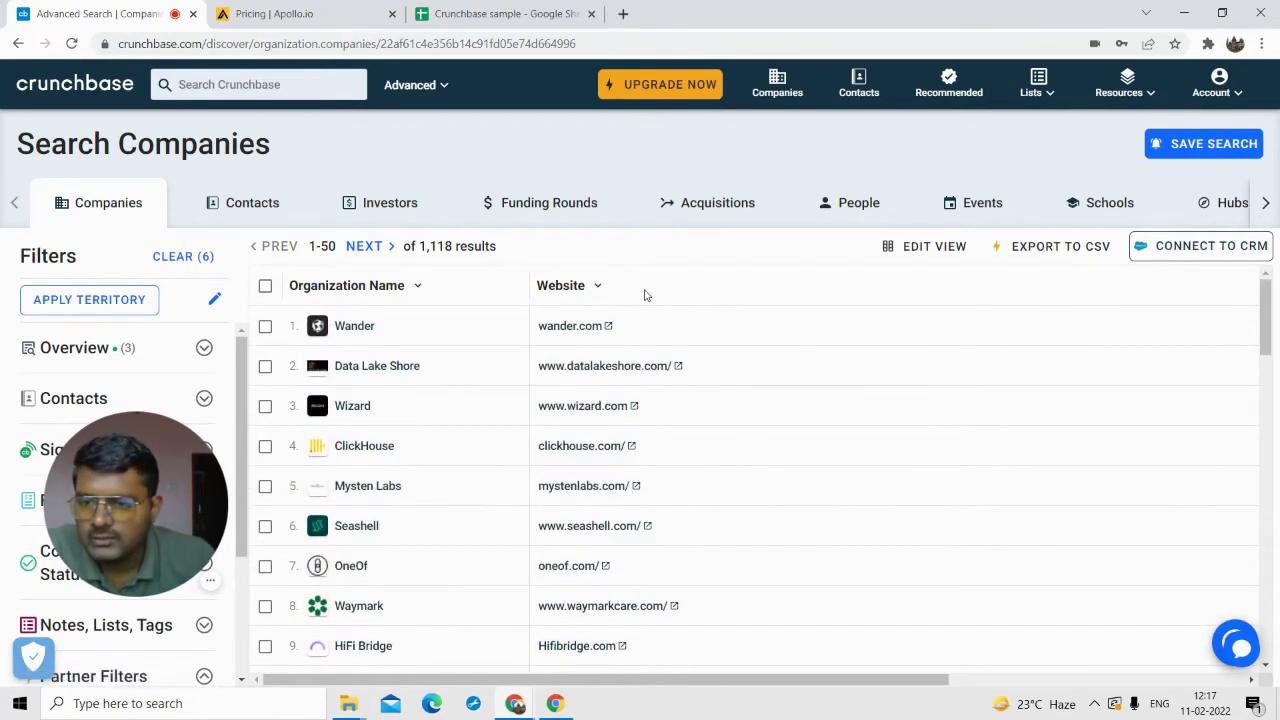
Step: Select and copy the first page's company names and websites, from wander.com through fxdx.exchange
mouse_move(335, 366)
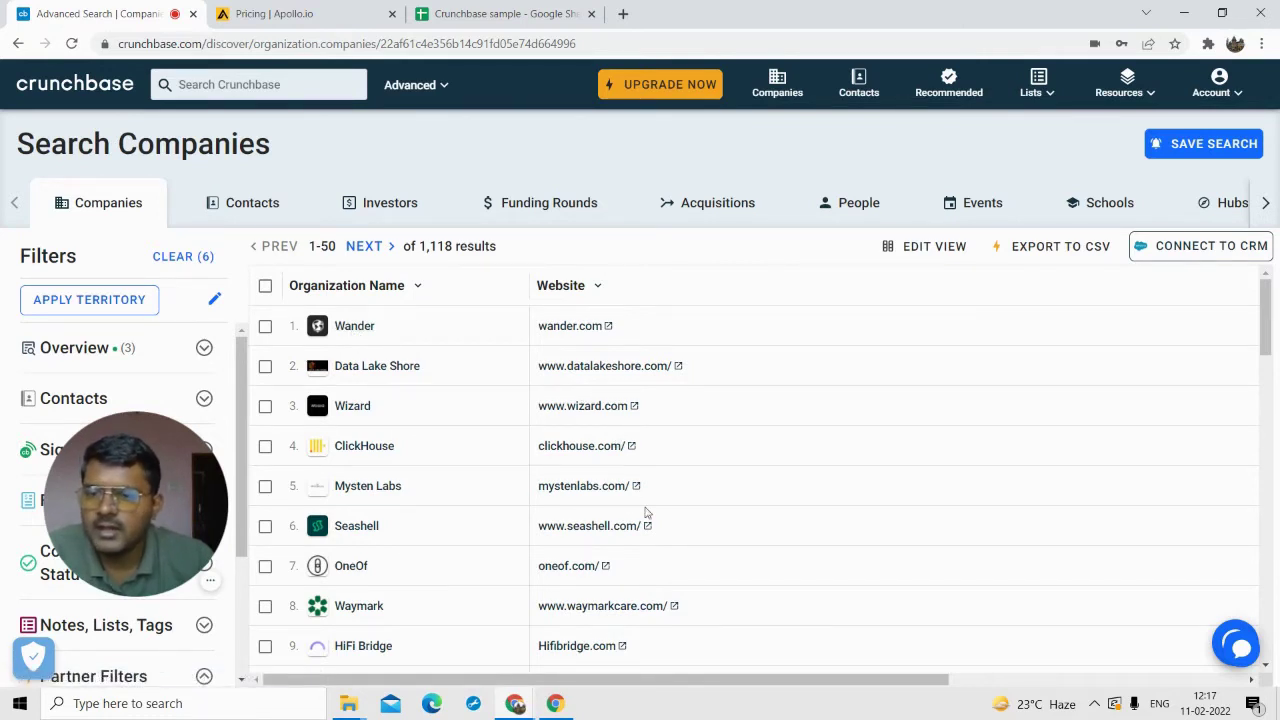
scroll(646, 512, down, 1)
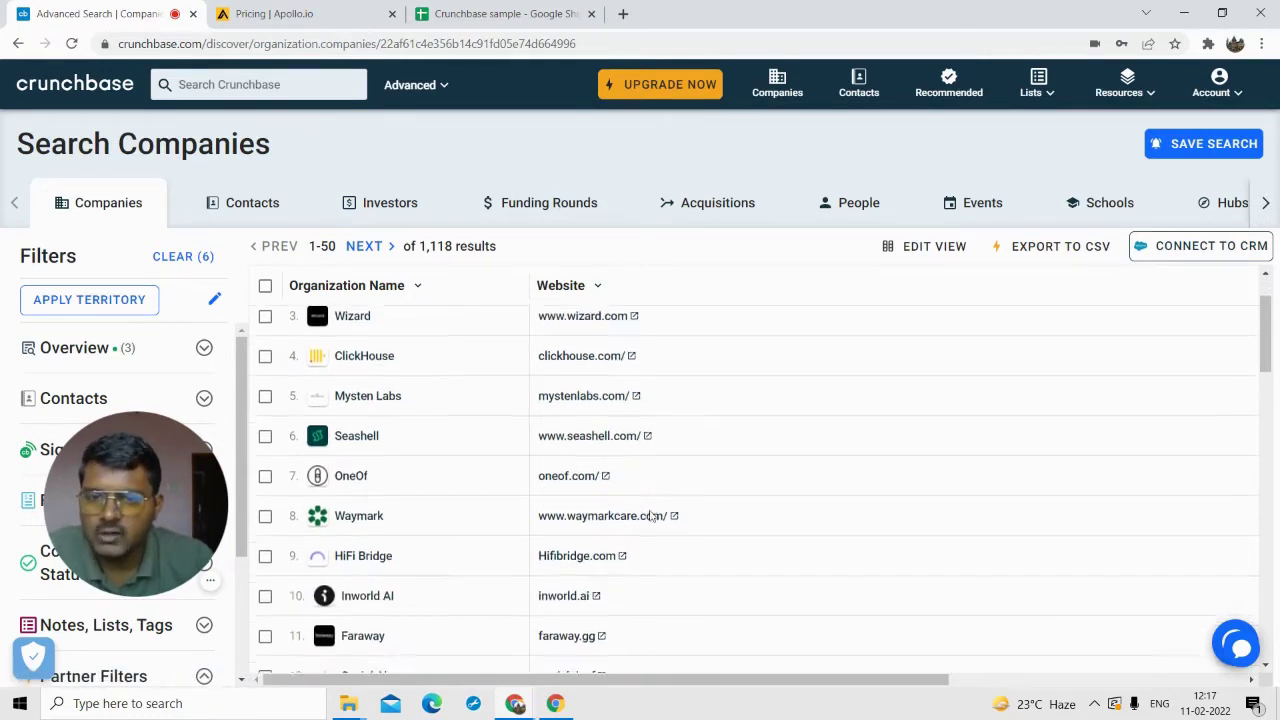
scroll(646, 512, down, 3)
scroll(640, 515, up, 4)
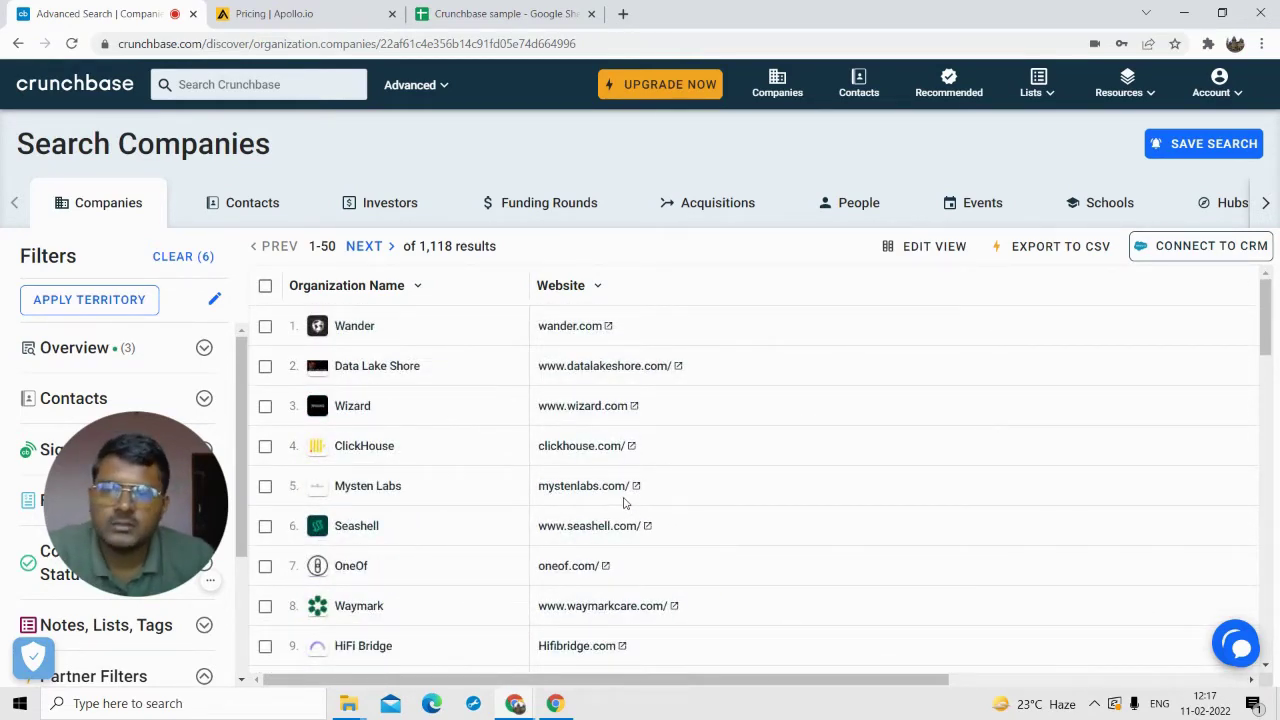
scroll(709, 430, down, 8)
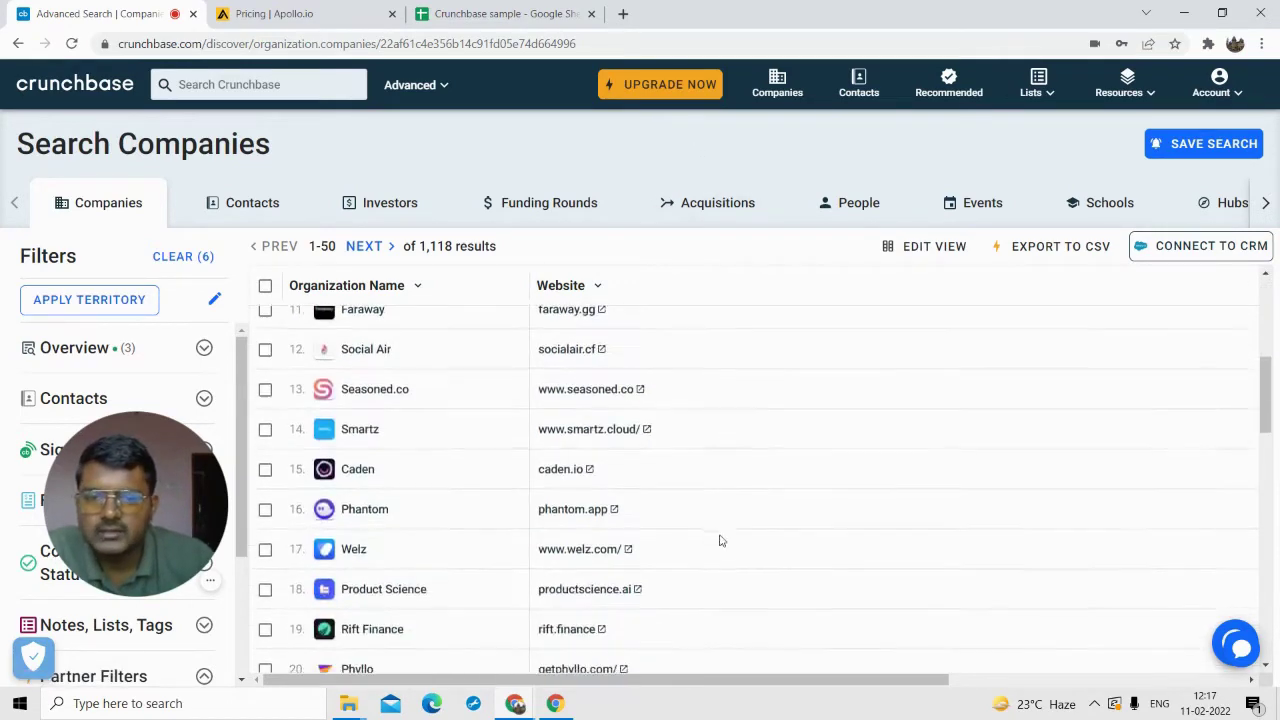
scroll(680, 474, up, 9)
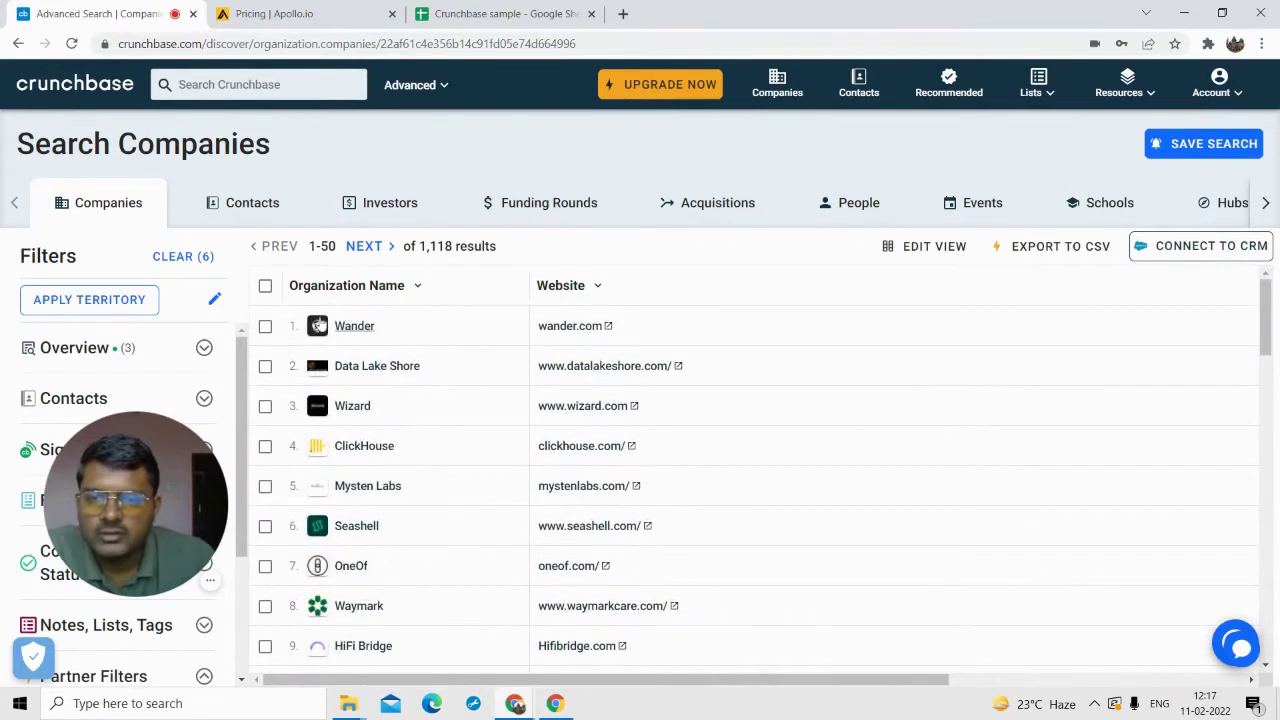
drag(488, 333, 650, 672)
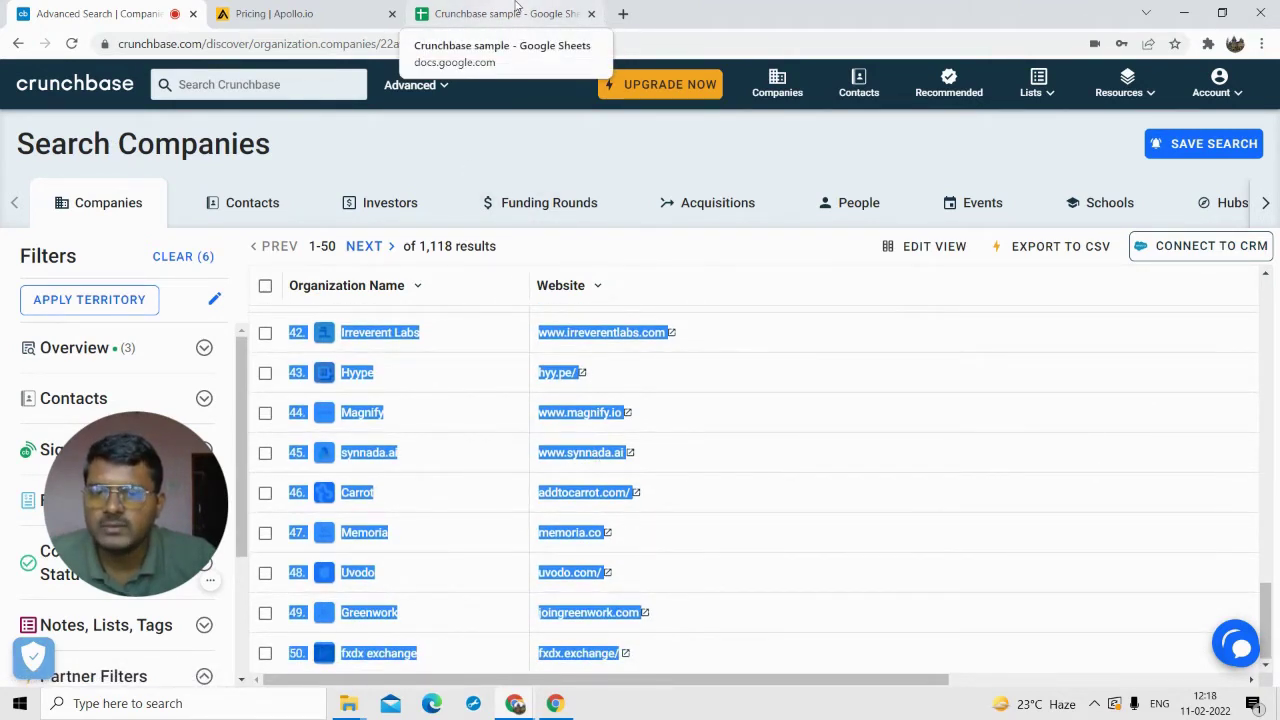
Step: Check that the selection covers the company rows from the start to the end of the page
scroll(634, 350, up, 15)
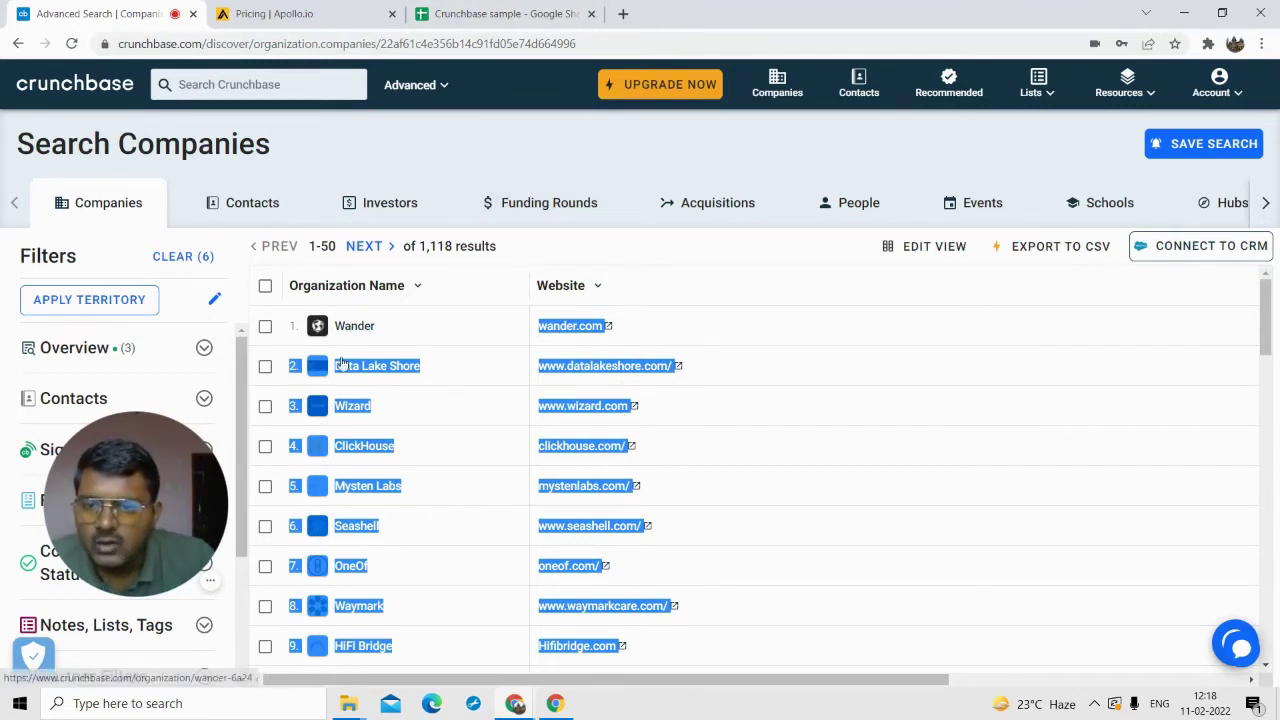
scroll(355, 590, down, 5)
scroll(355, 590, down, 12)
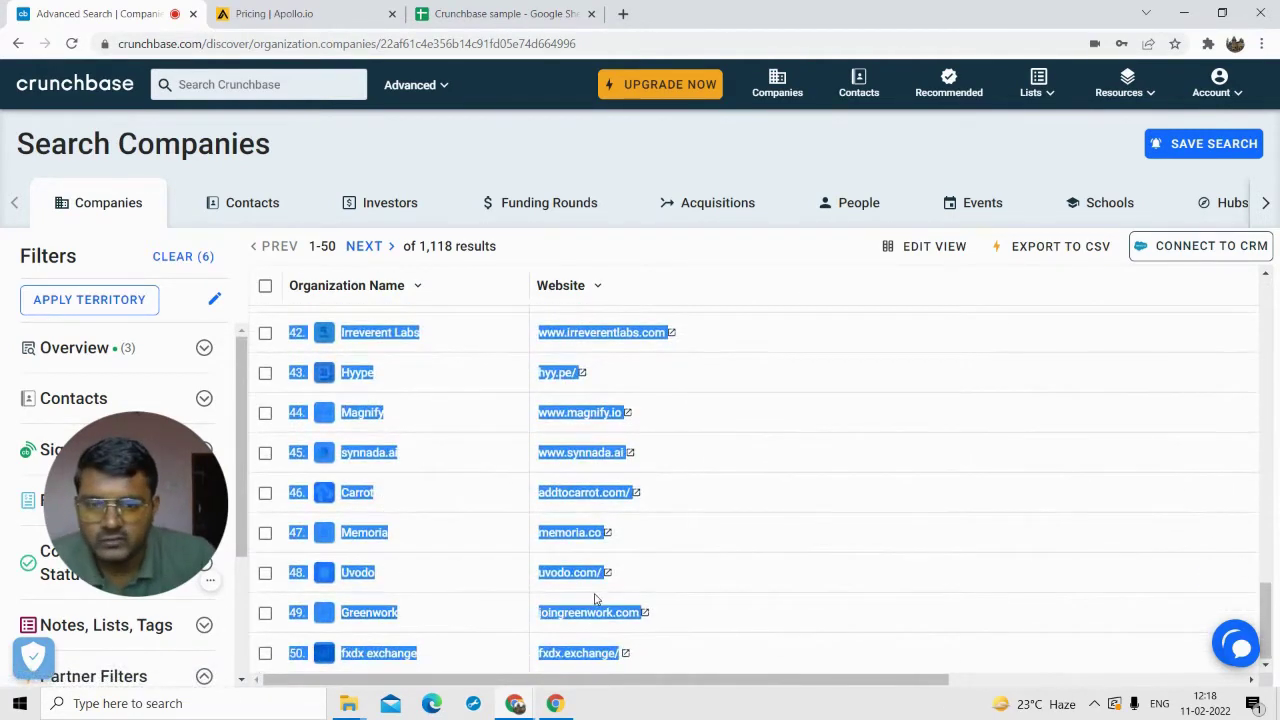
scroll(590, 530, up, 8)
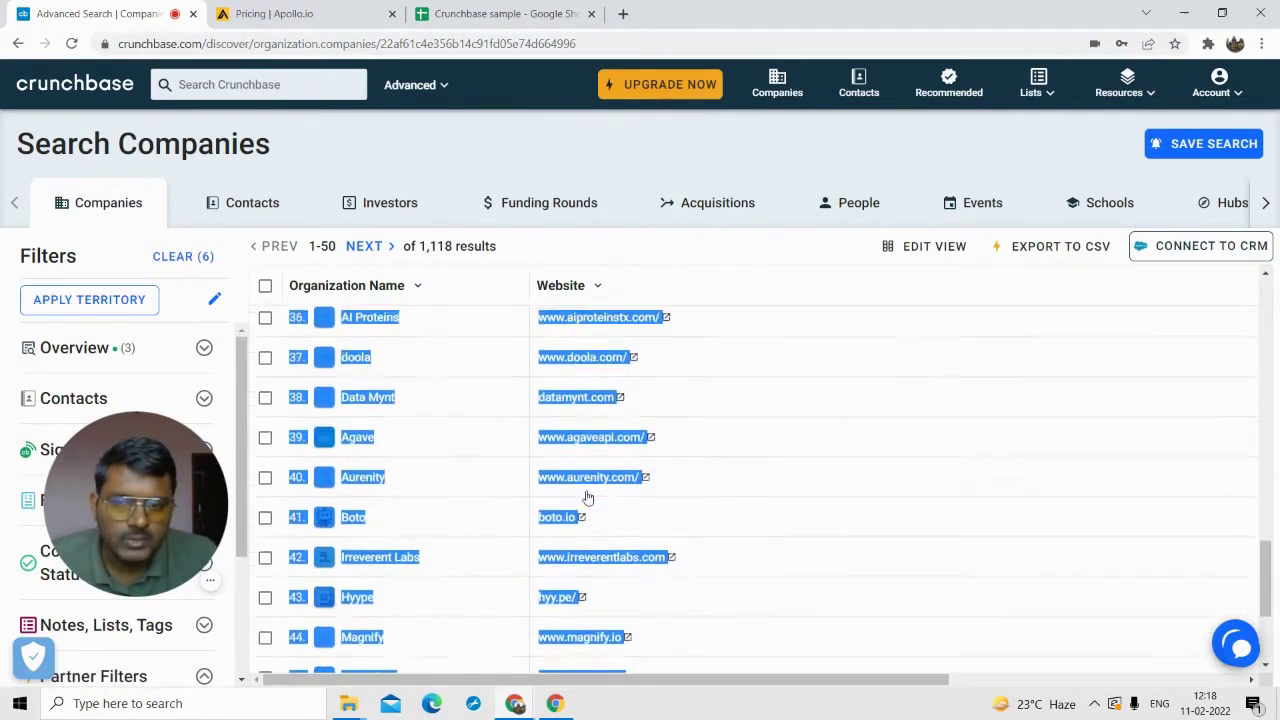
scroll(590, 450, up, 8)
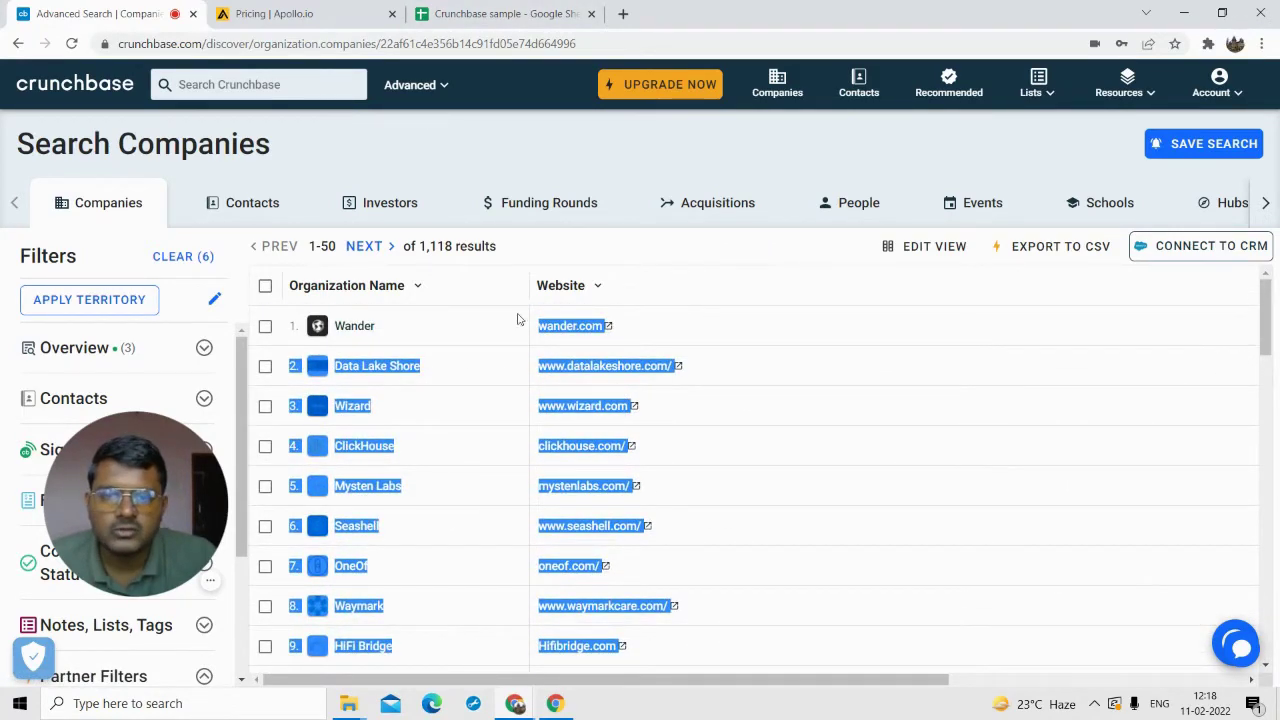
scroll(660, 590, down, 12)
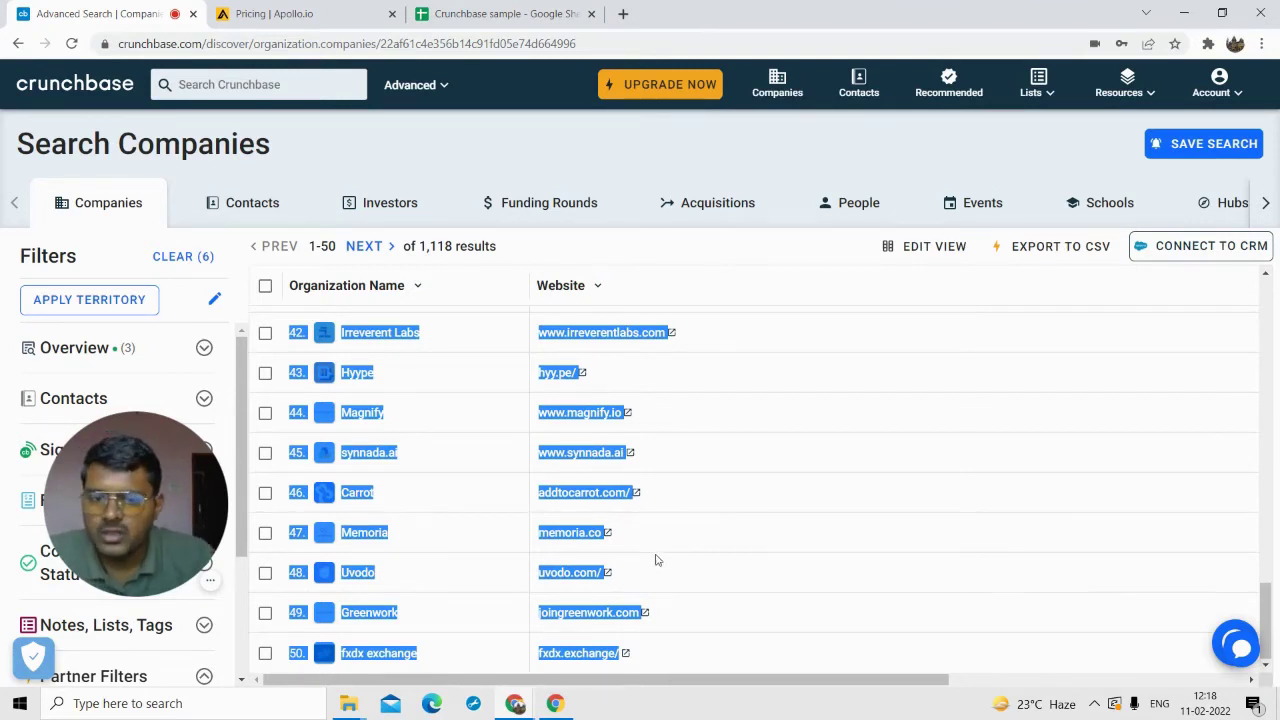
Step: Switch to the Crunchbase sample spreadsheet in Google Sheets, place it beside the Crunchbase page, and paste the copied companies starting at cell A1
click(424, 10)
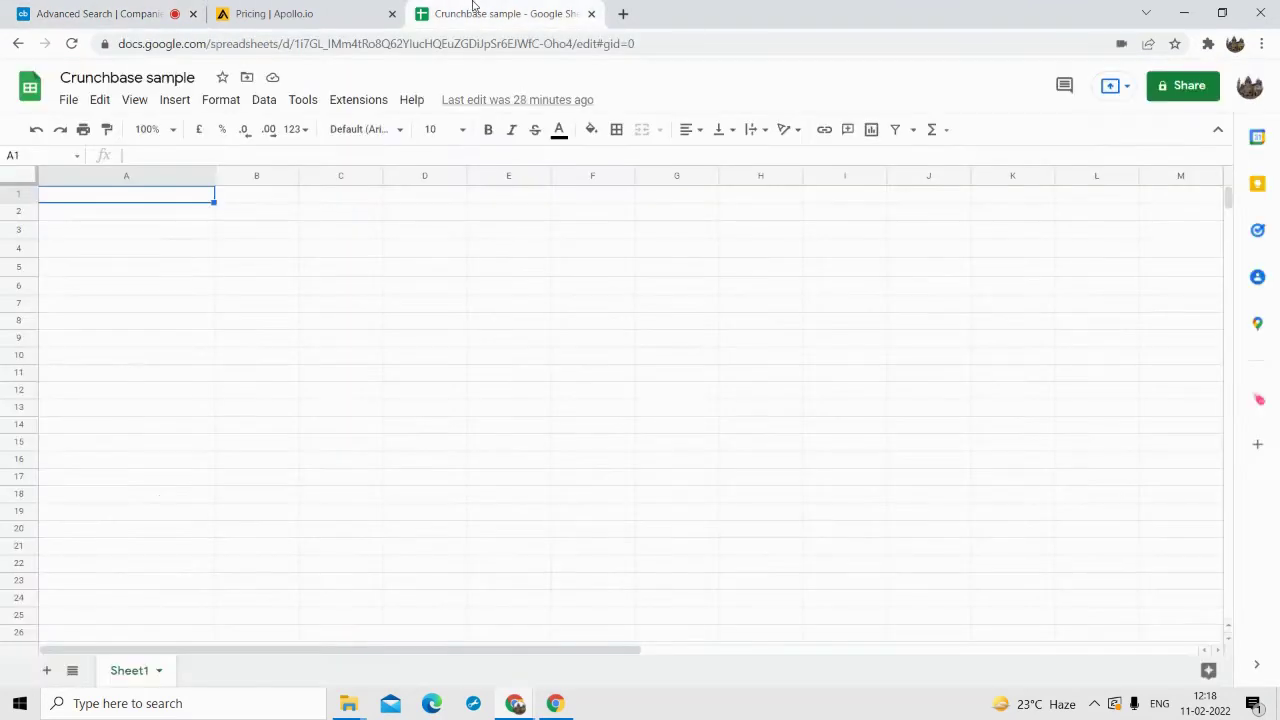
drag(466, 10, 285, 16)
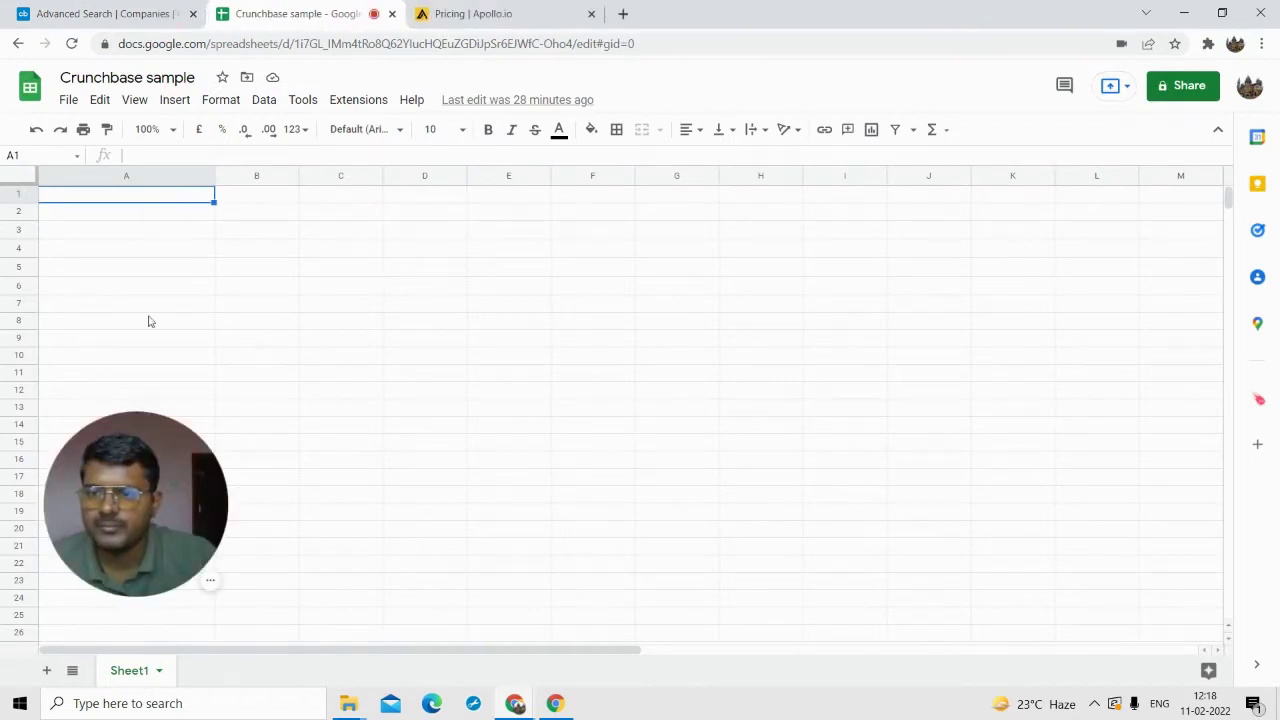
drag(136, 503, 557, 549)
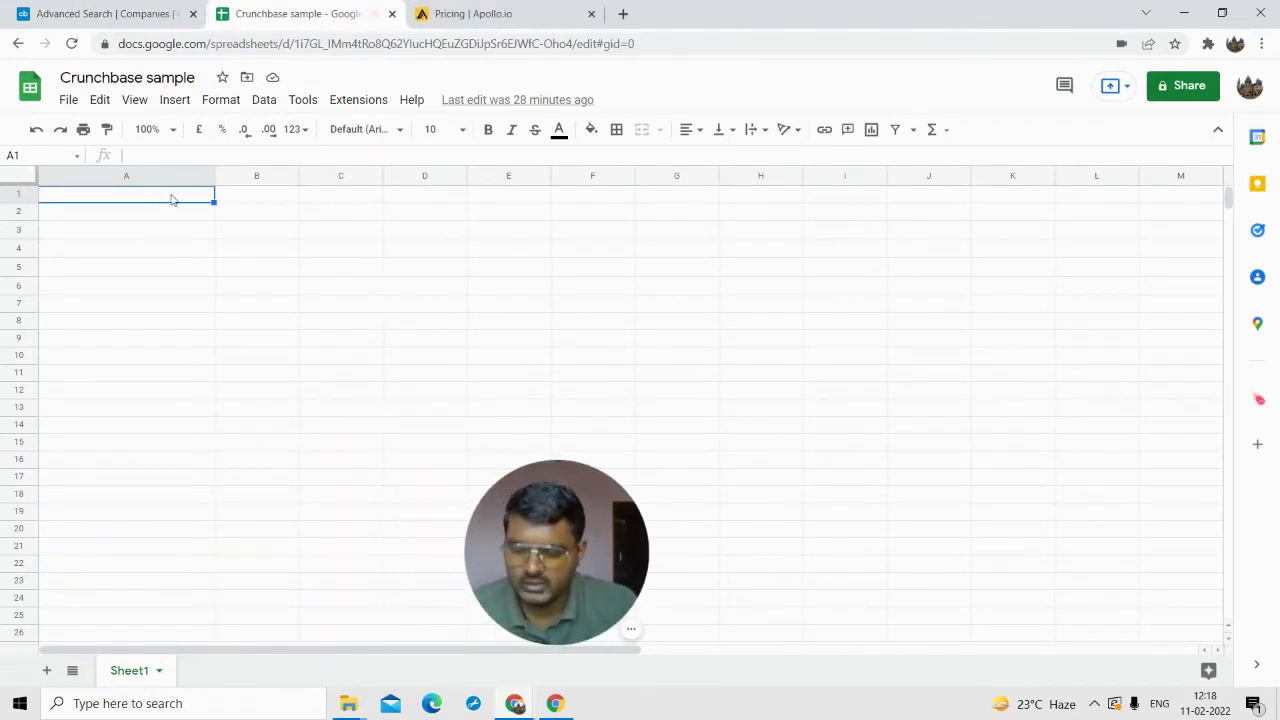
key(ctrl+v)
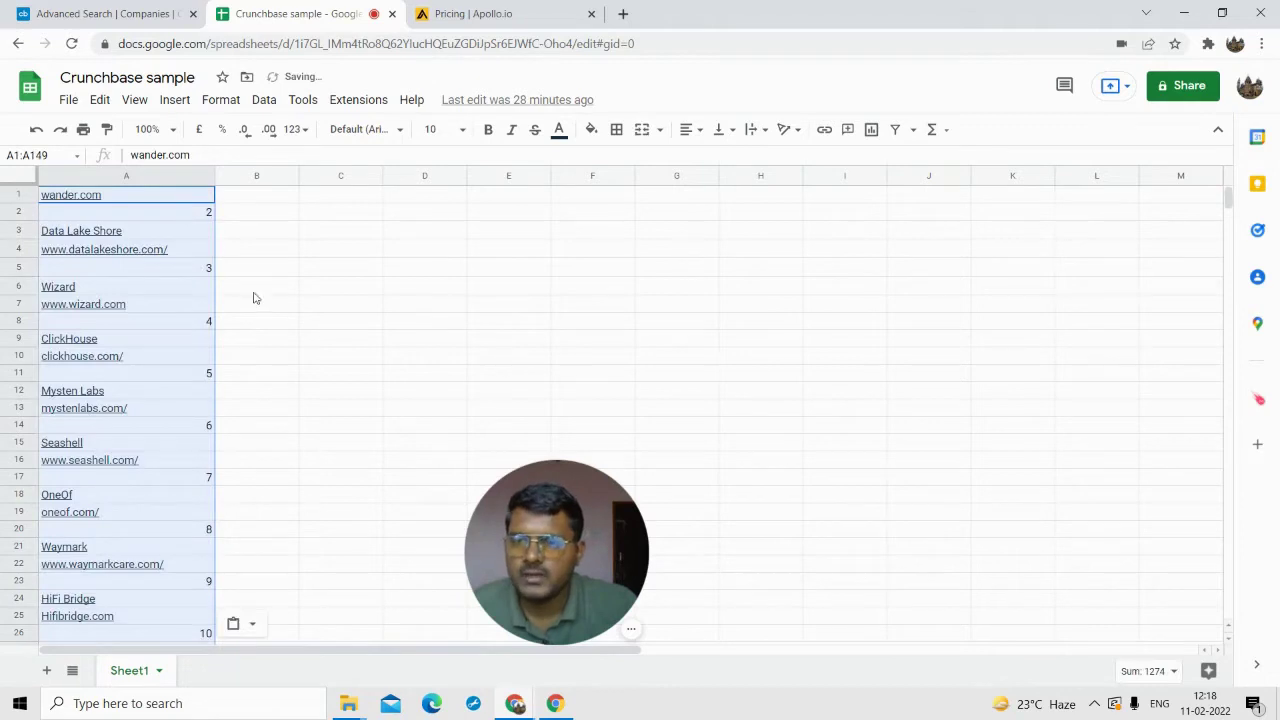
click(256, 338)
Step: Examine the pasted company names, website links and row numbers in column A of the sheet
scroll(190, 323, down, 2)
scroll(184, 343, up, 2)
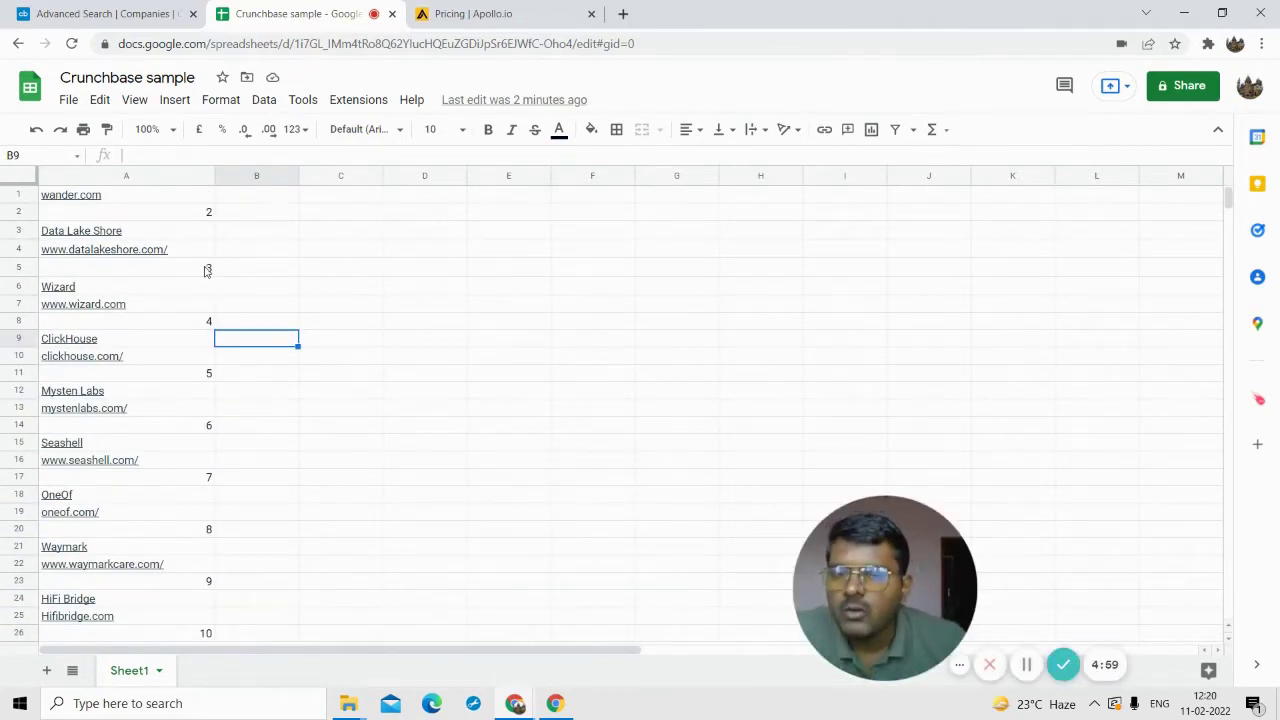
scroll(168, 300, down, 8)
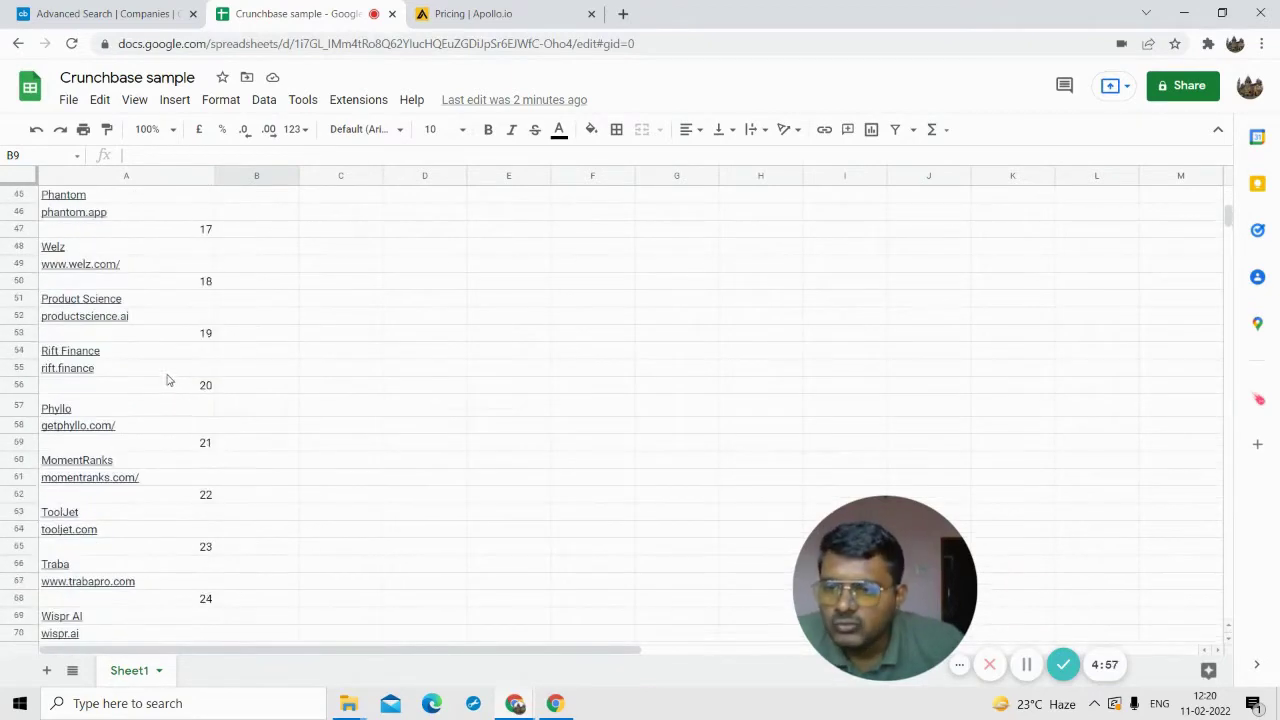
scroll(170, 370, up, 5)
scroll(162, 340, up, 5)
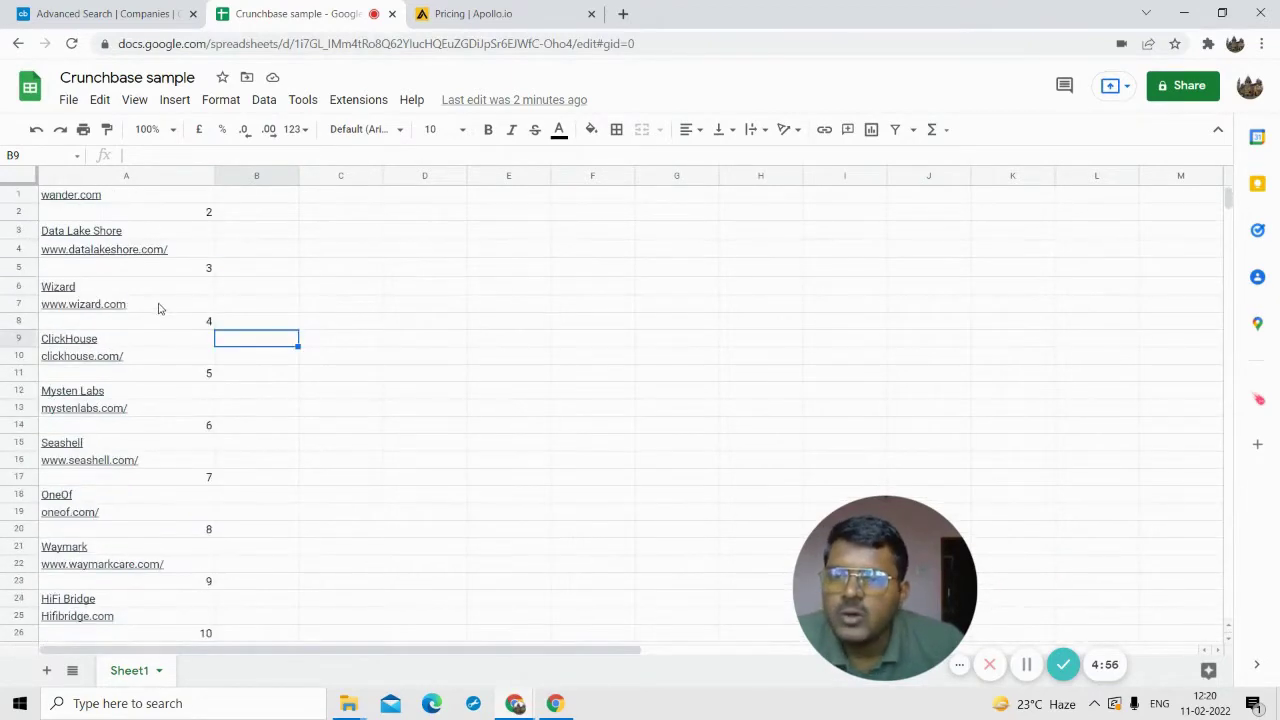
click(129, 245)
click(408, 272)
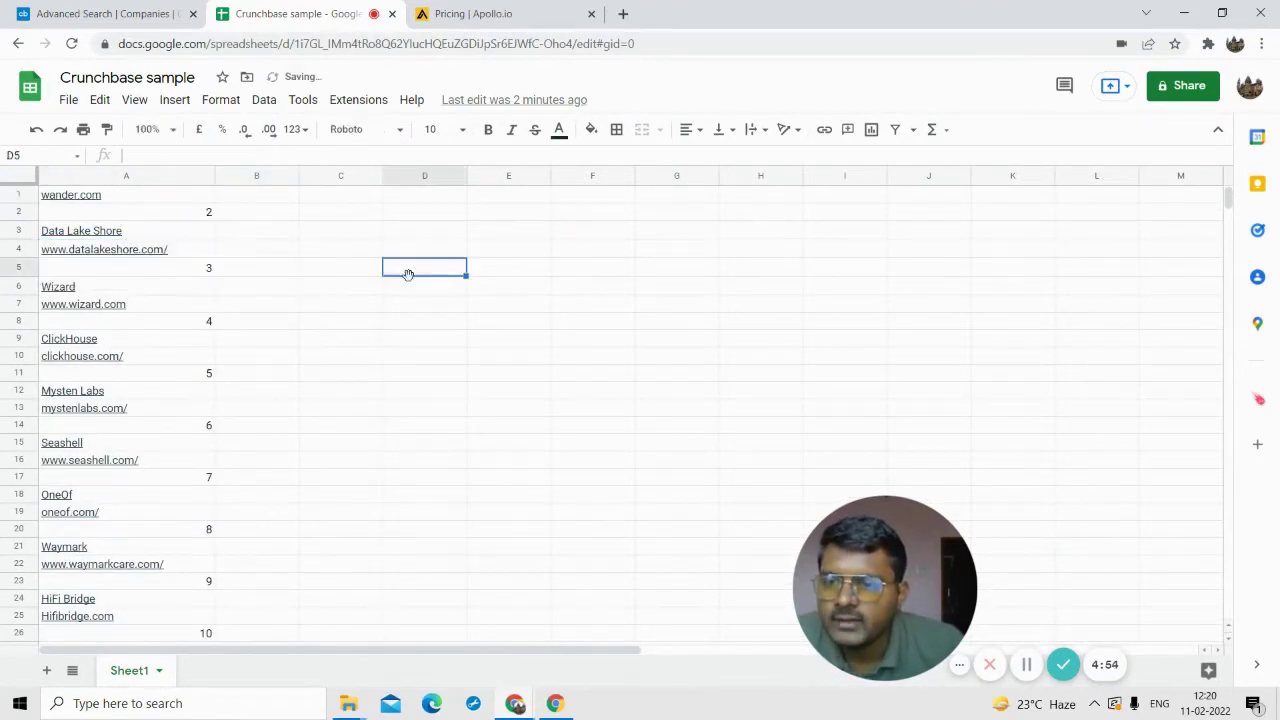
click(133, 306)
click(366, 290)
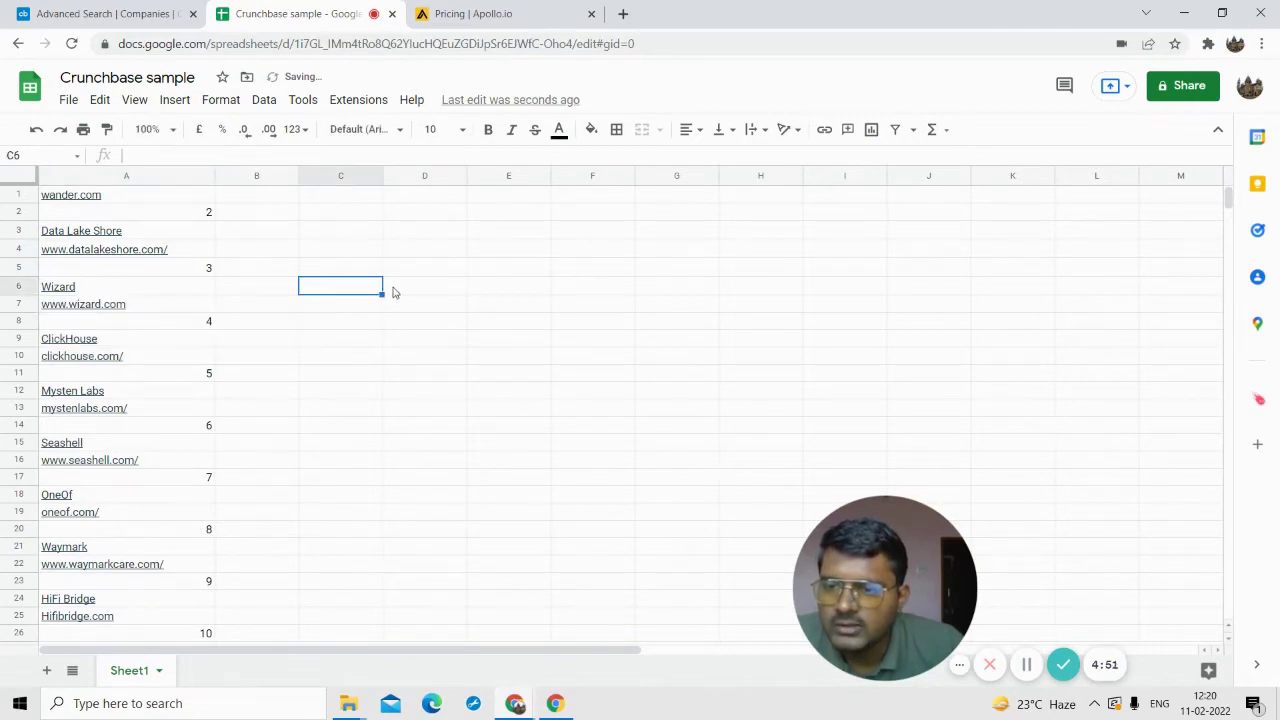
mouse_move(189, 290)
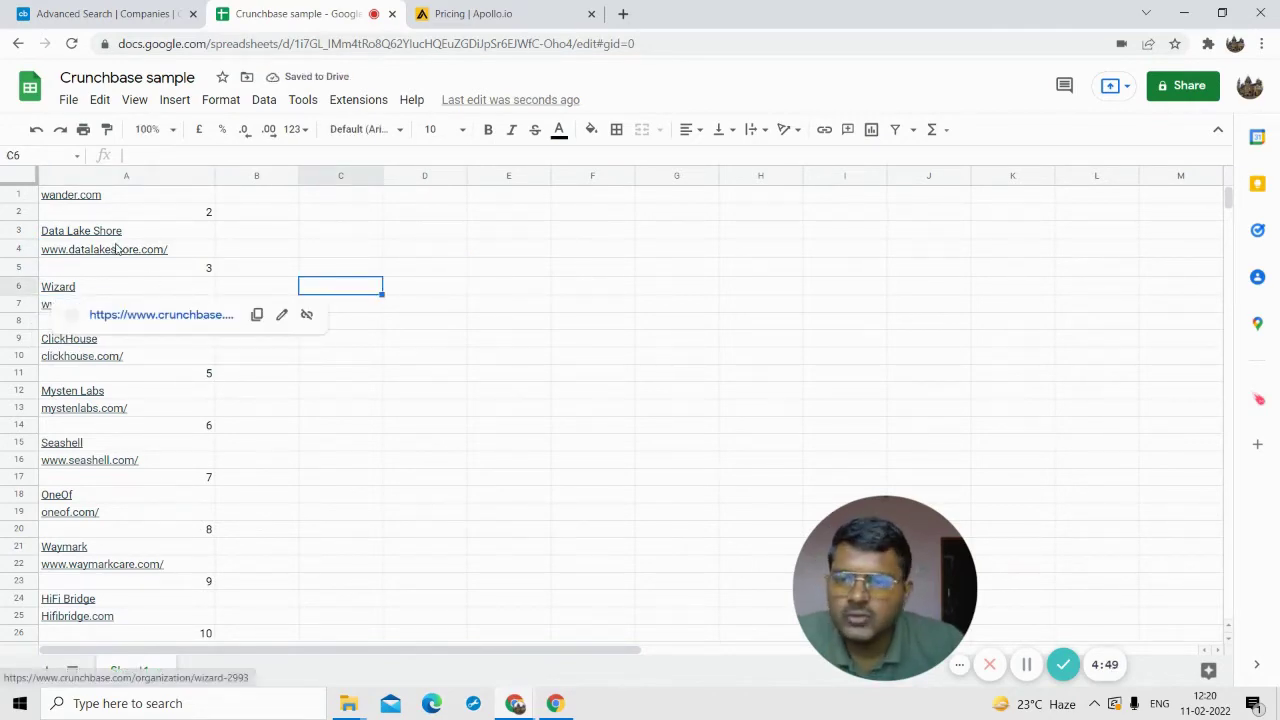
Step: Look through the whole pasted company list in column A, checking how names, websites and row numbers alternate down to the end
scroll(125, 450, down, 20)
scroll(118, 459, up, 20)
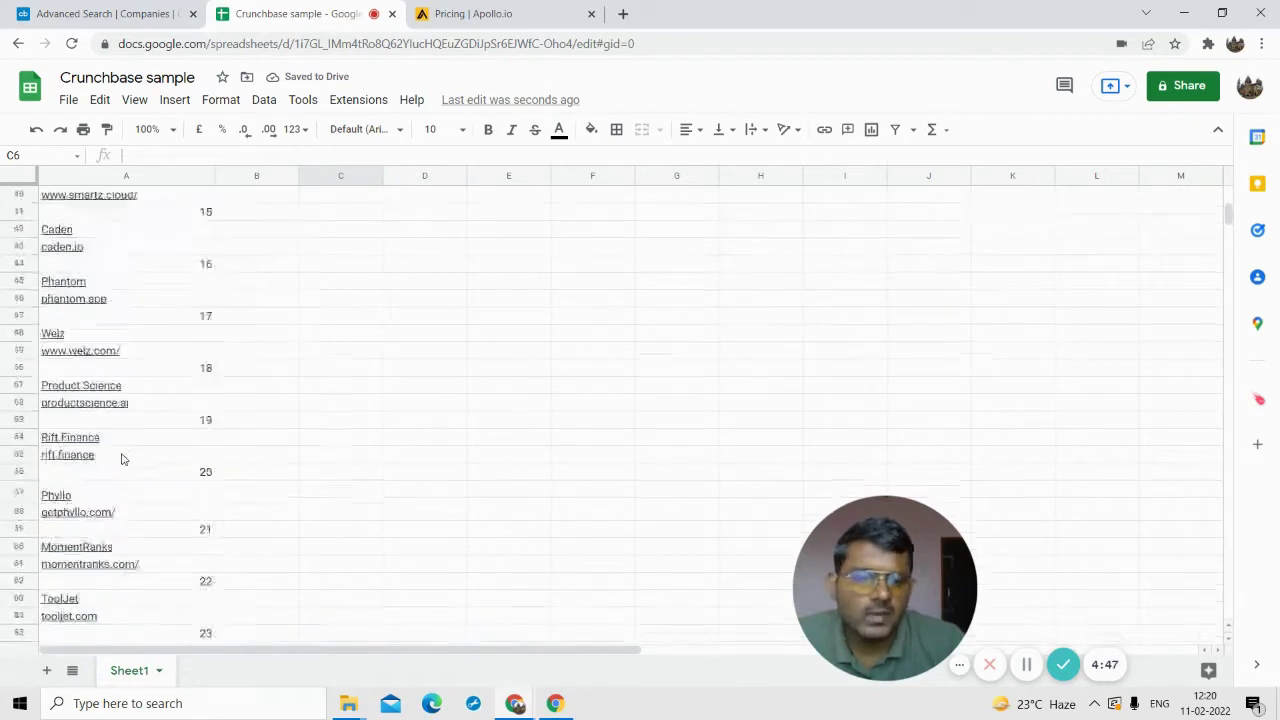
scroll(118, 457, down, 12)
scroll(100, 485, down, 3)
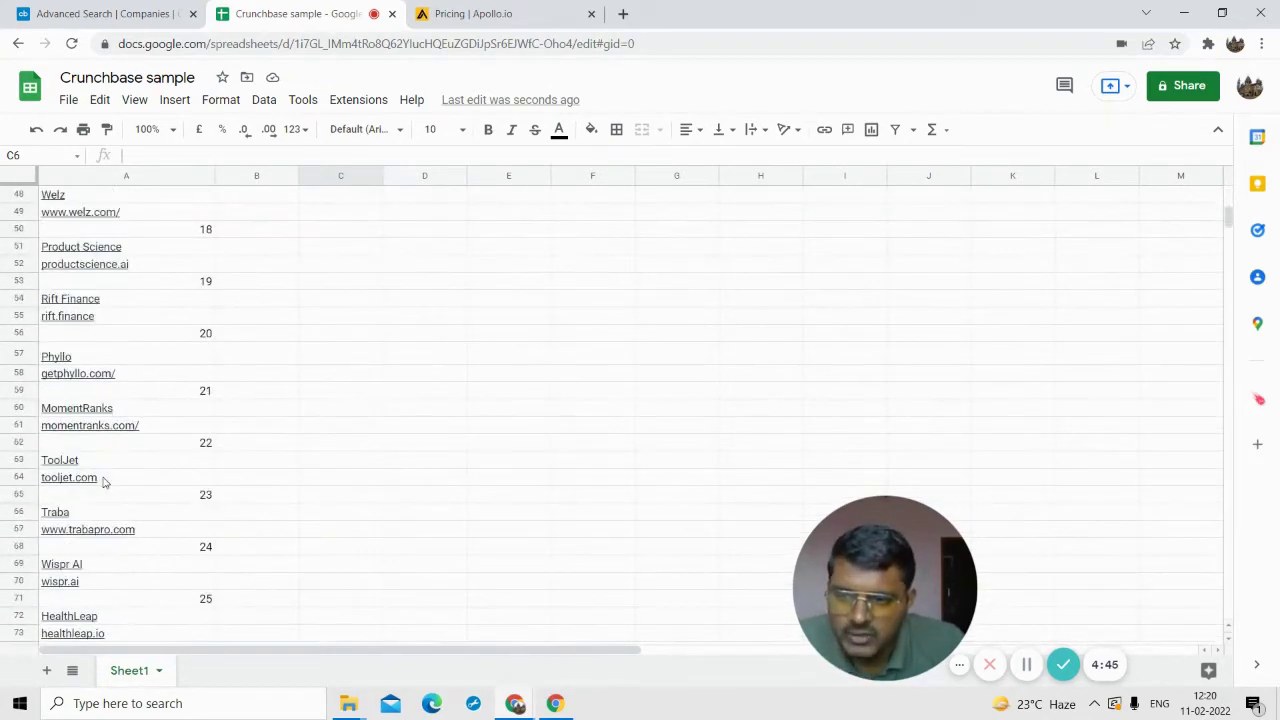
scroll(106, 480, up, 5)
scroll(112, 495, down, 3)
scroll(115, 500, down, 20)
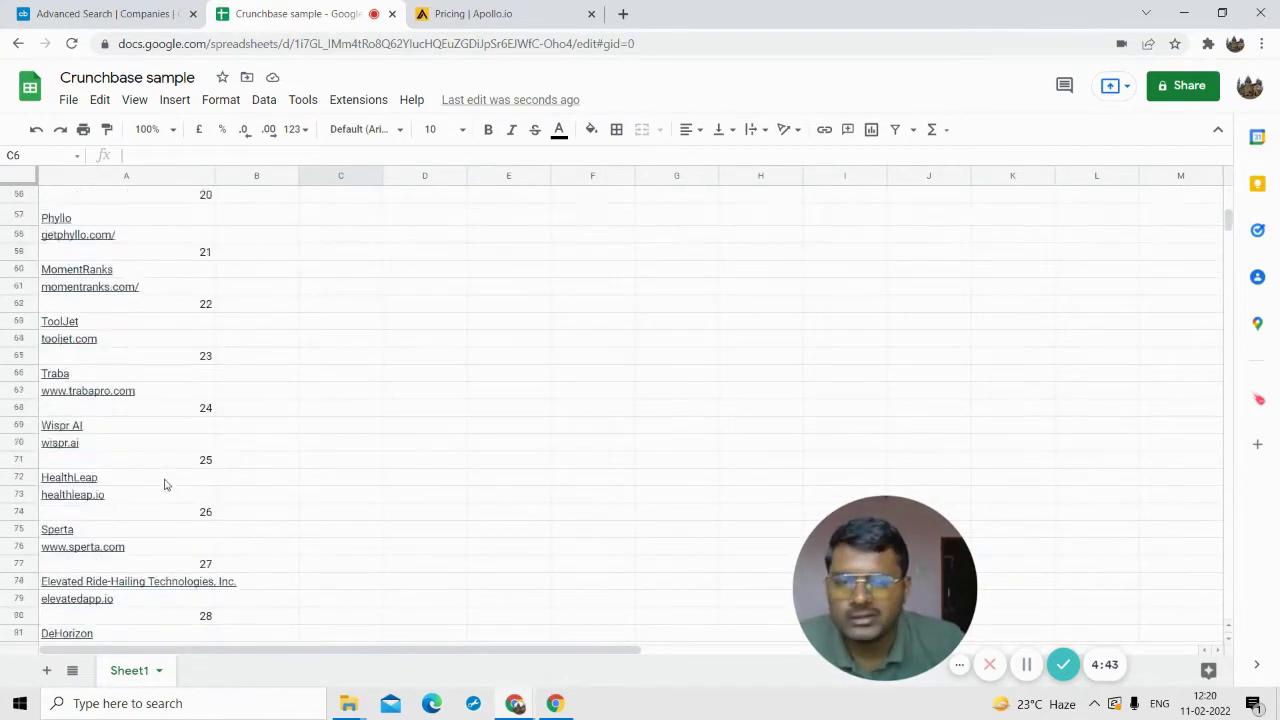
click(96, 391)
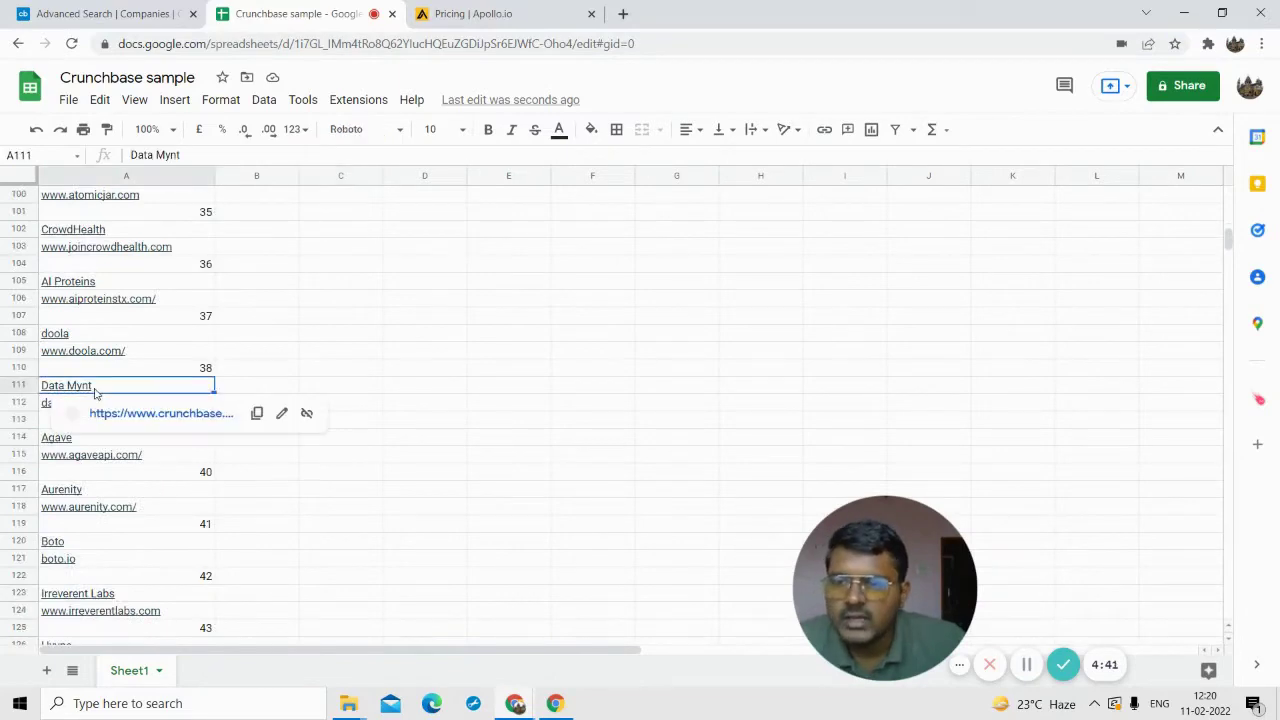
double_click(96, 391)
click(458, 342)
scroll(240, 436, down, 9)
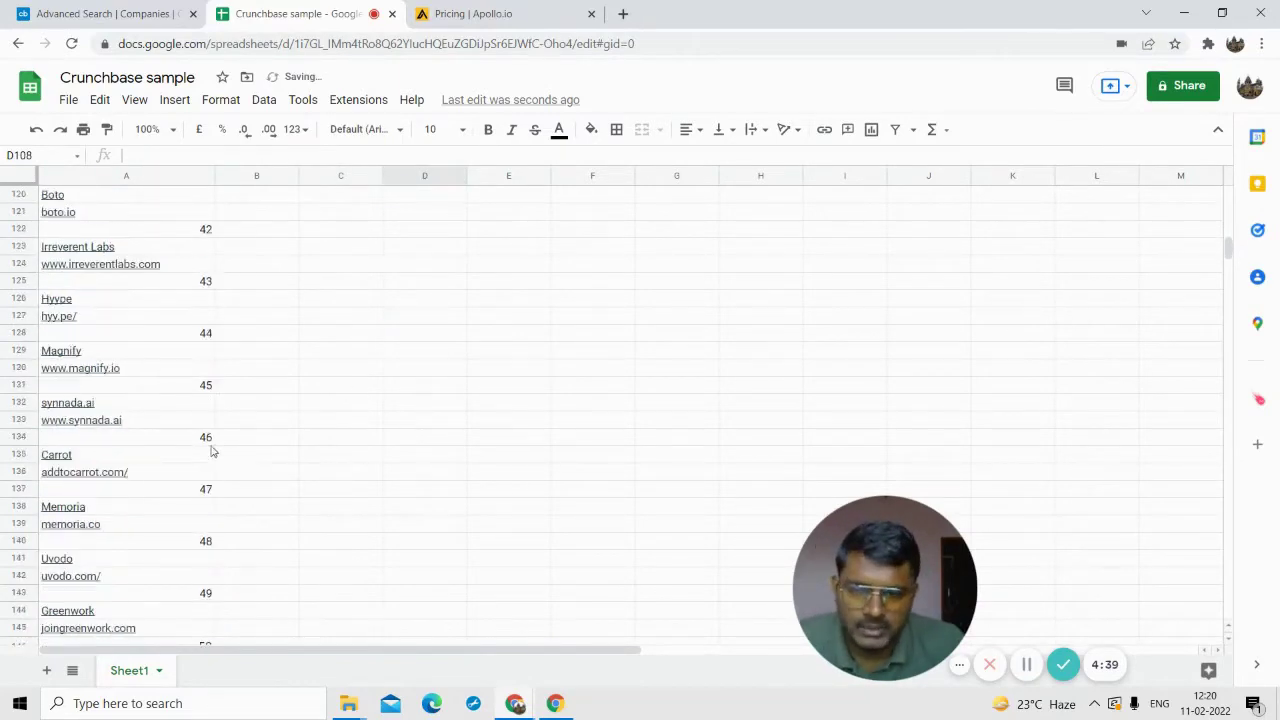
scroll(186, 420, up, 15)
scroll(174, 391, up, 20)
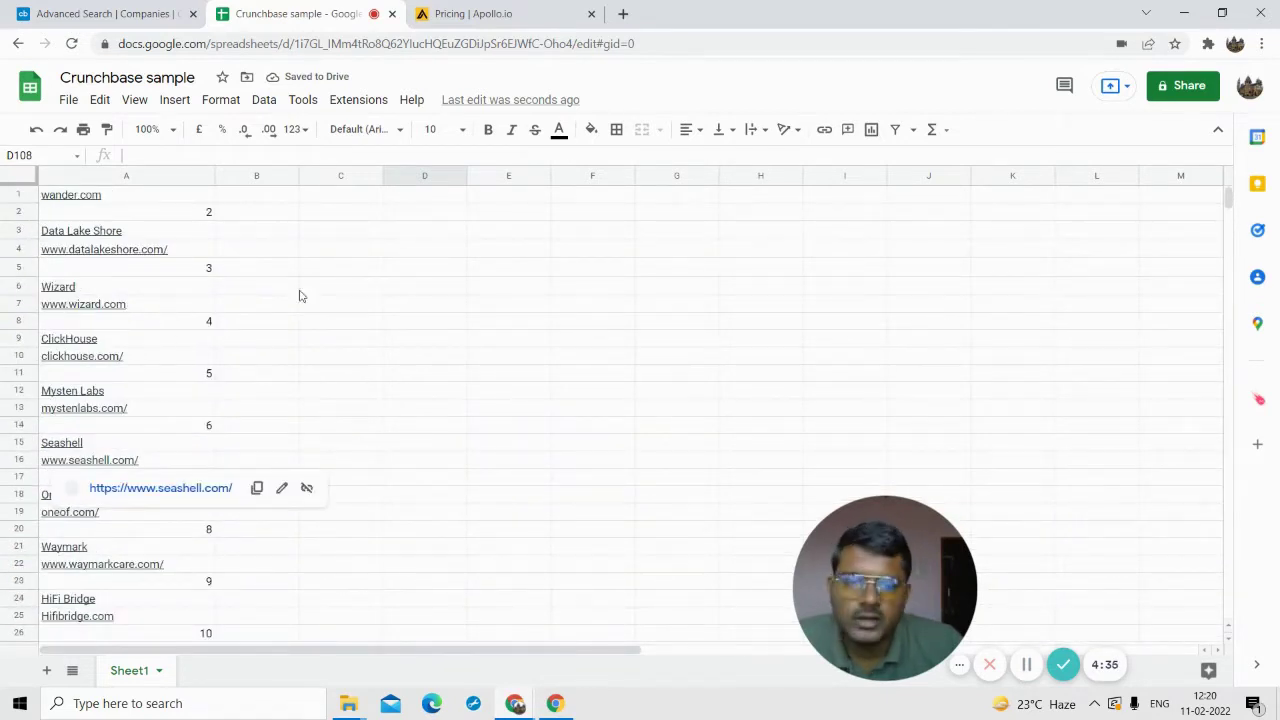
click(332, 286)
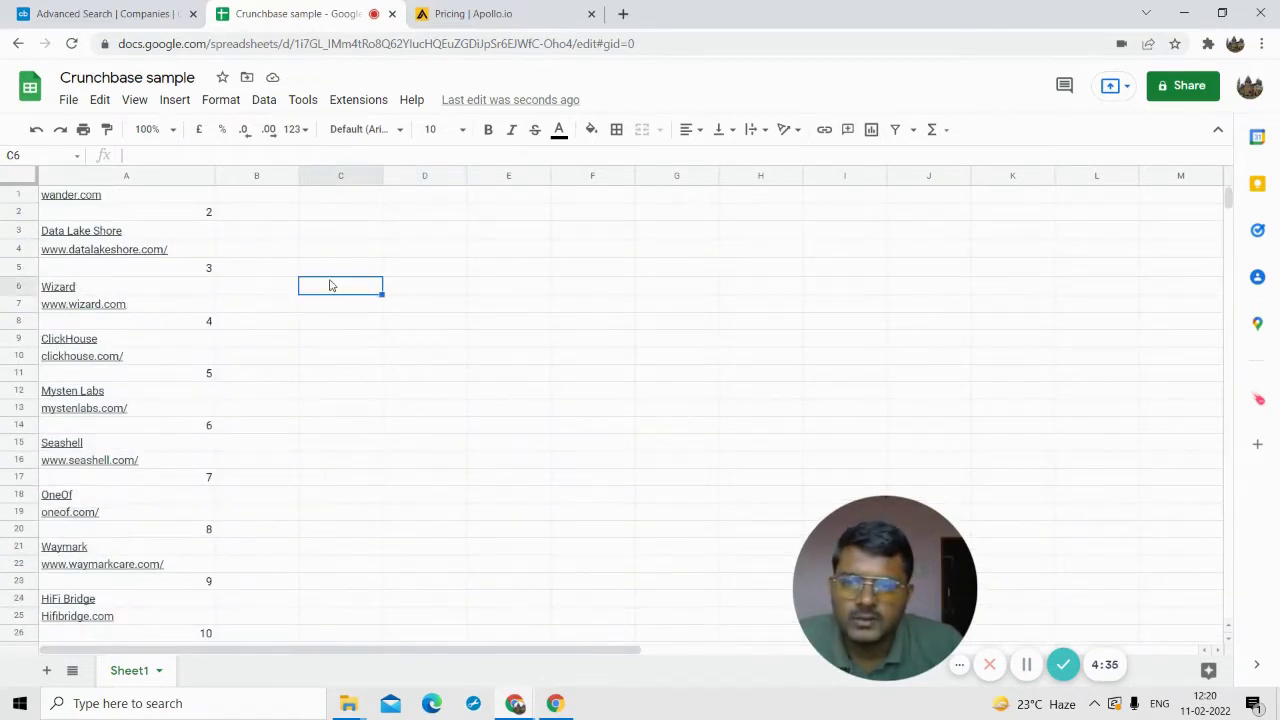
click(133, 178)
click(266, 101)
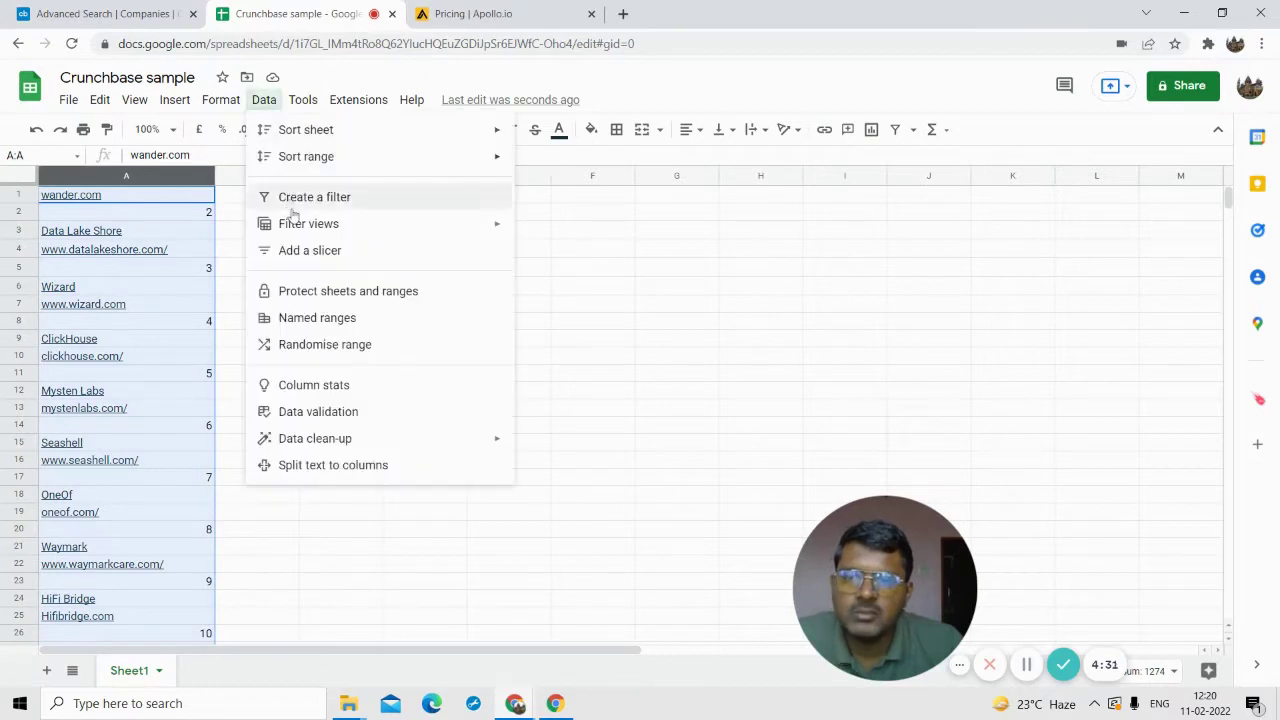
click(294, 198)
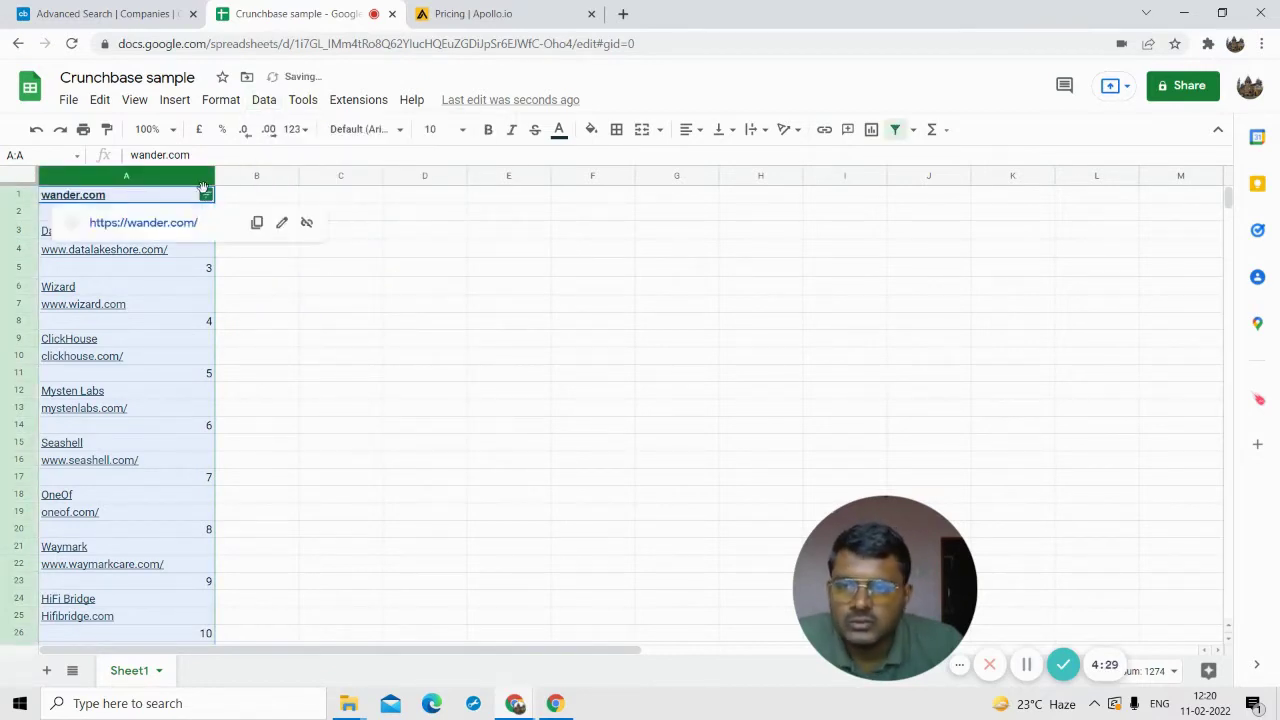
click(347, 269)
click(36, 130)
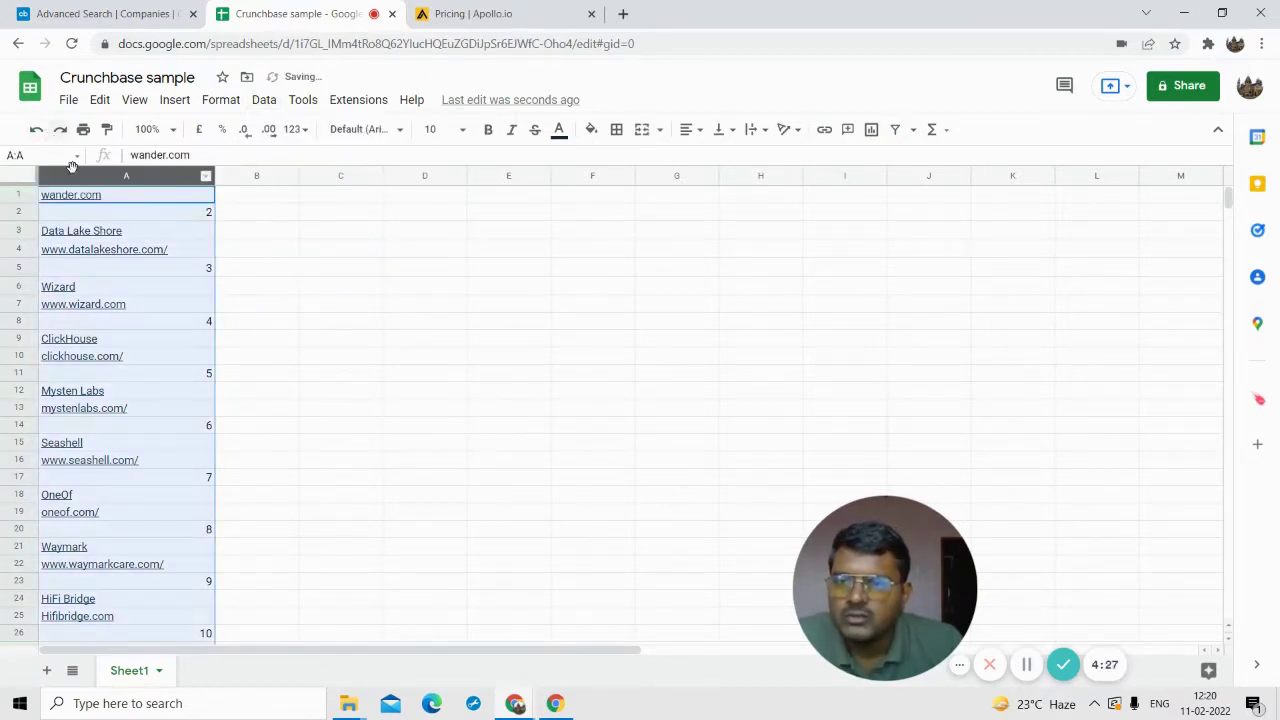
key(ctrl+z)
Step: Insert an empty row above row 1 and create a filter on column A
right_click(30, 196)
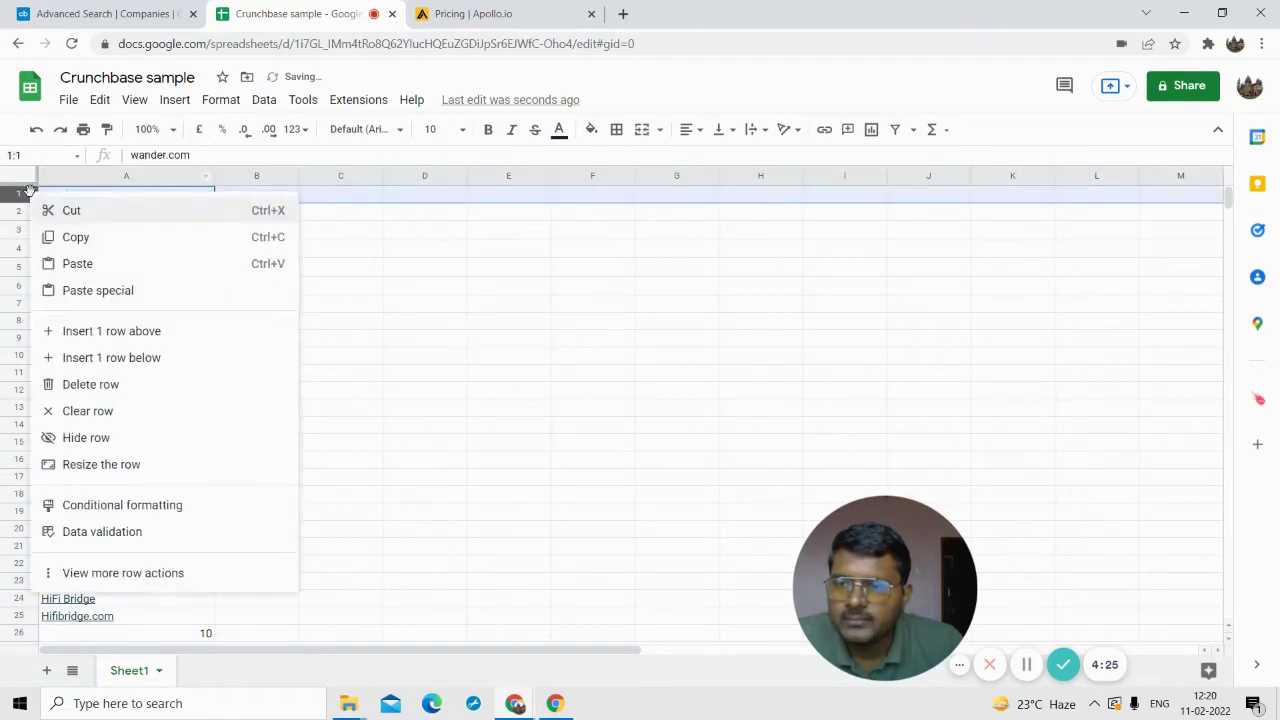
click(201, 331)
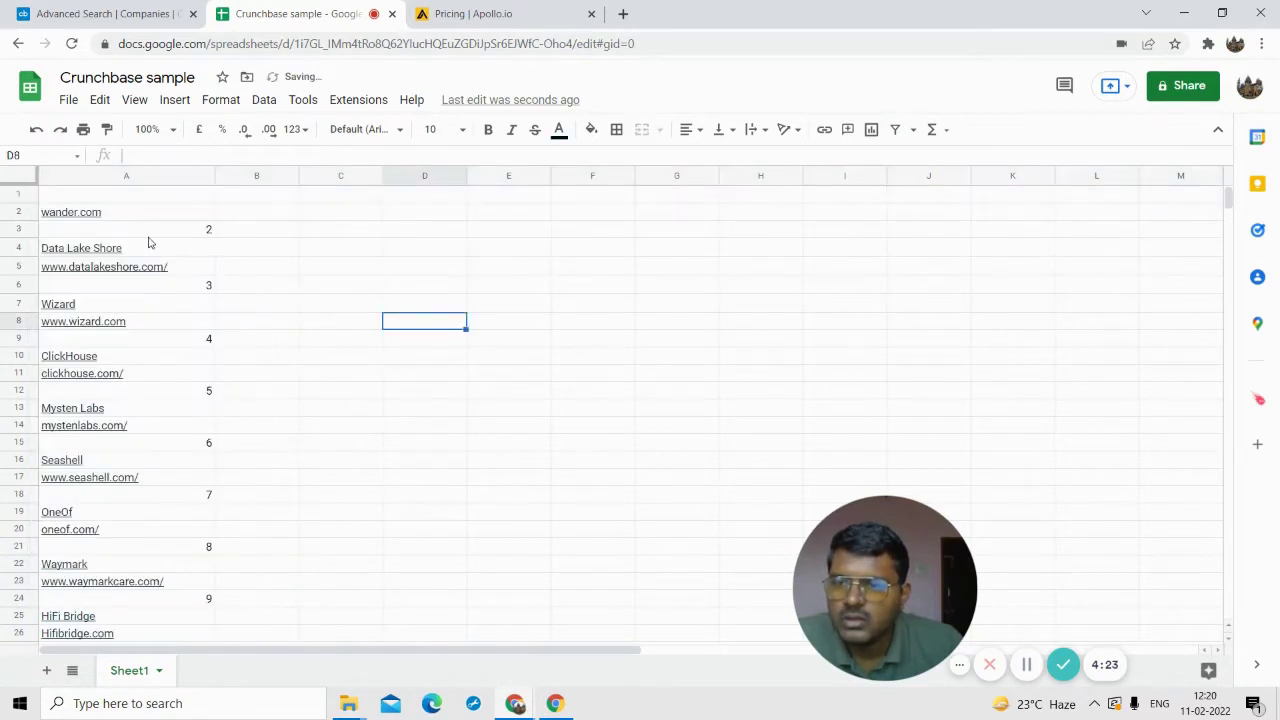
click(161, 172)
click(264, 99)
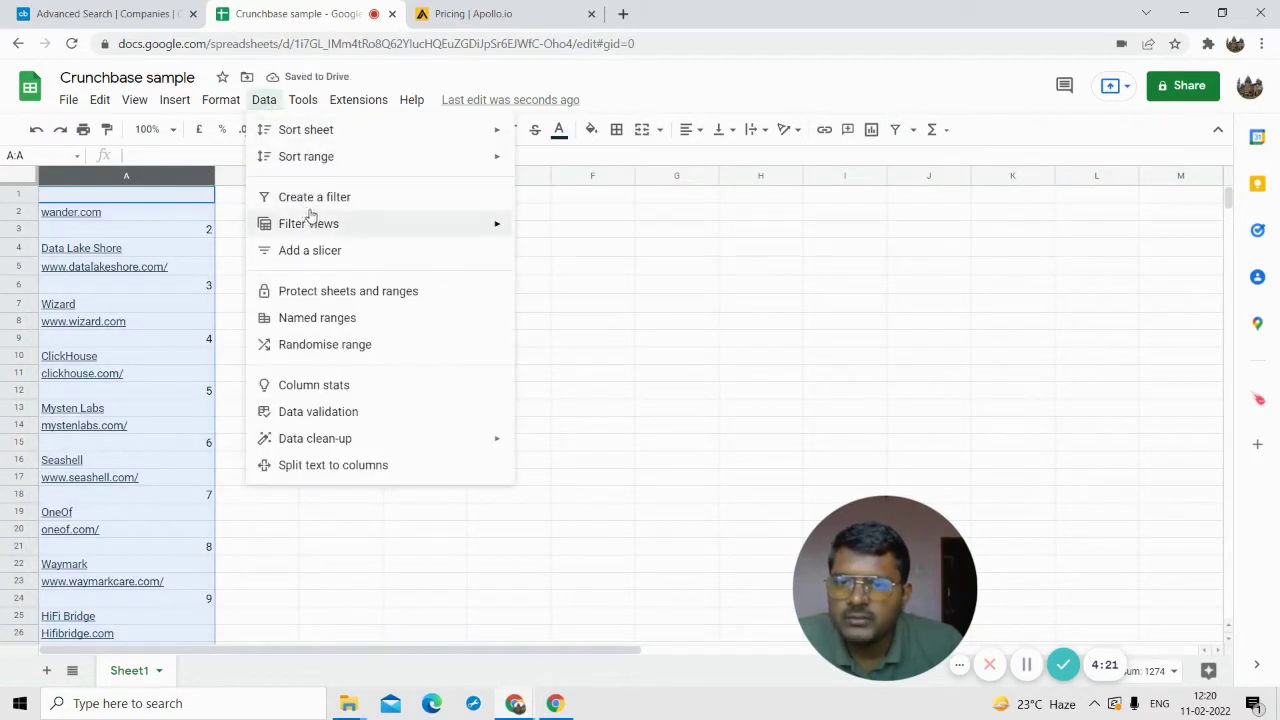
click(316, 200)
Step: Filter column A by values to the leftover row numbers, including all values that match 3 and 4
click(206, 193)
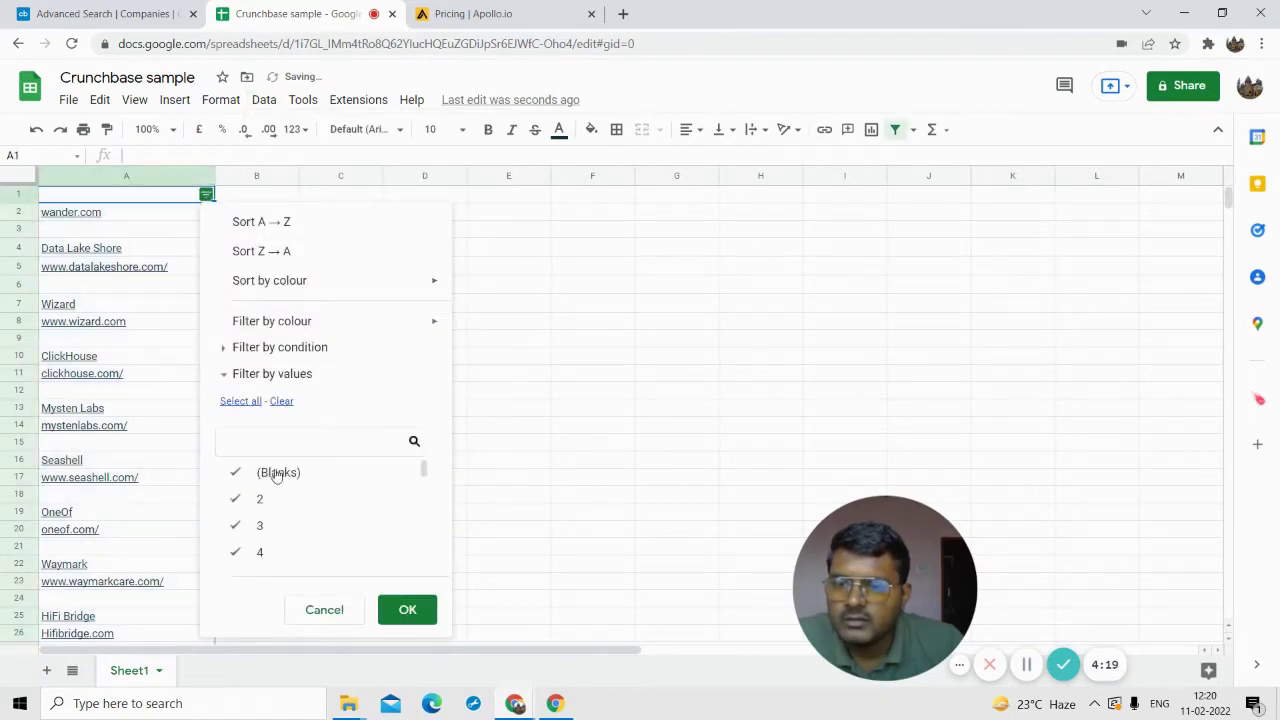
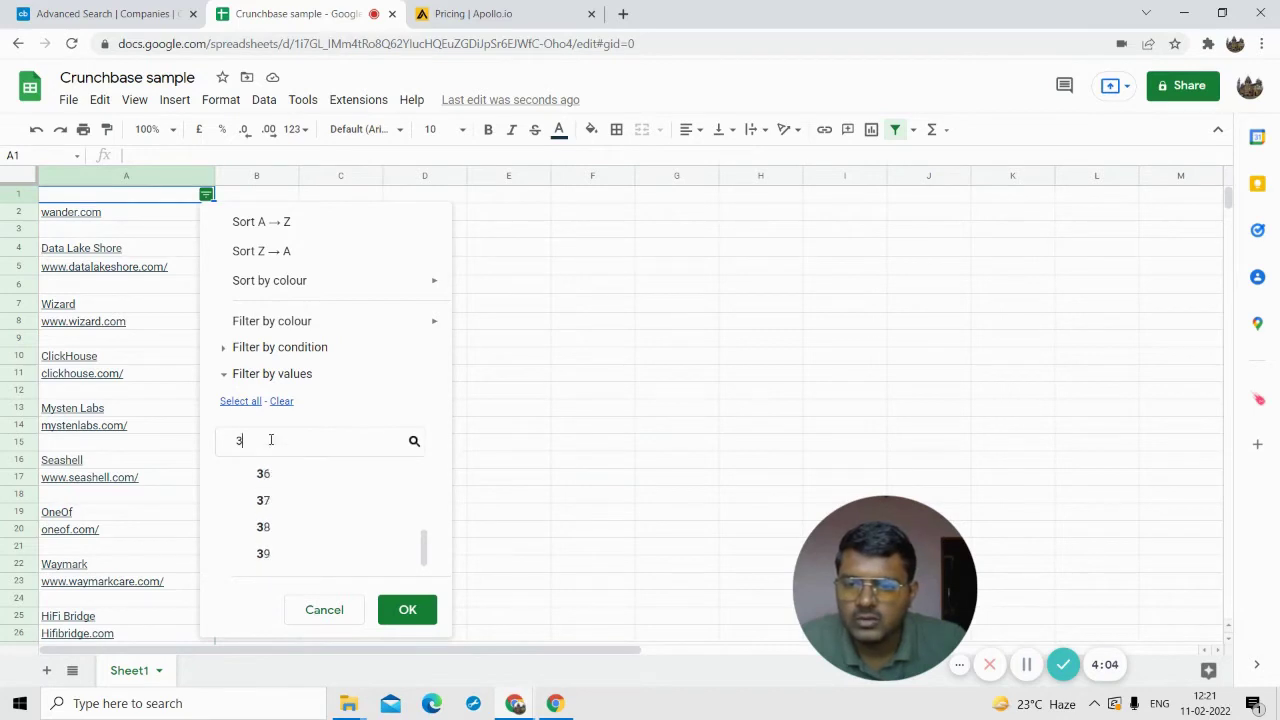
click(240, 401)
key(BackSpace)
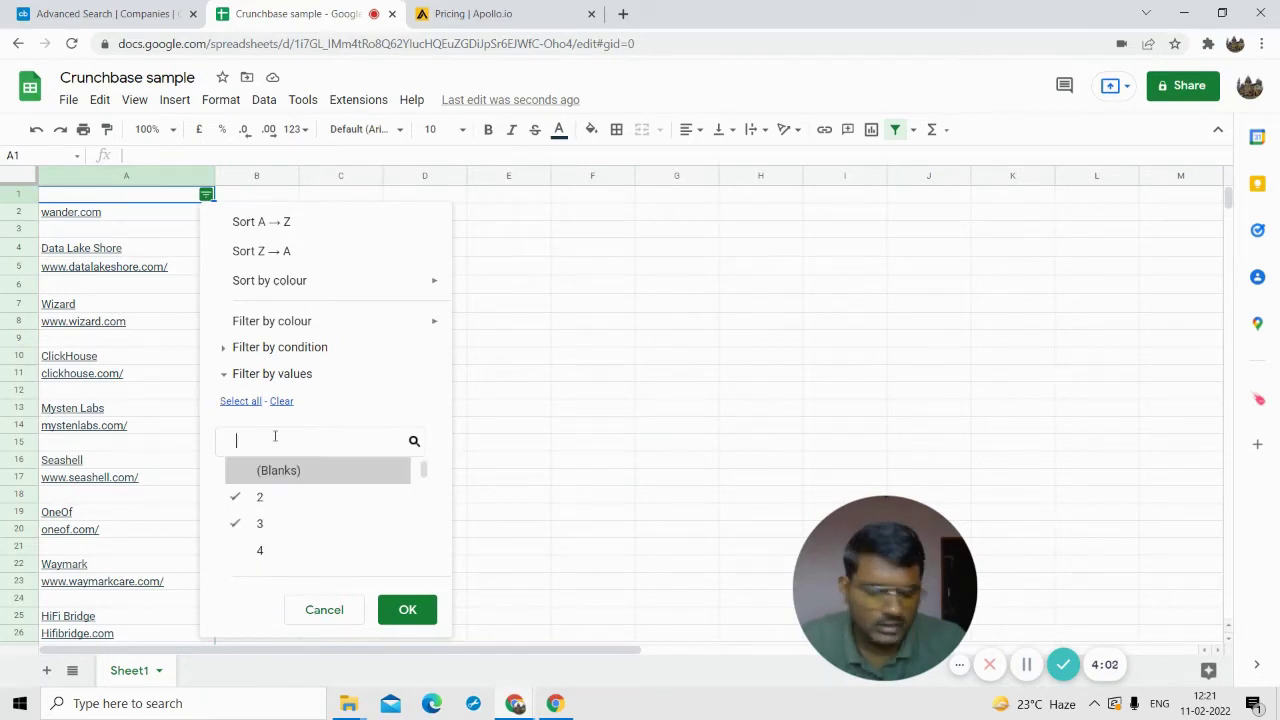
text(4)
scroll(279, 500, down, 2)
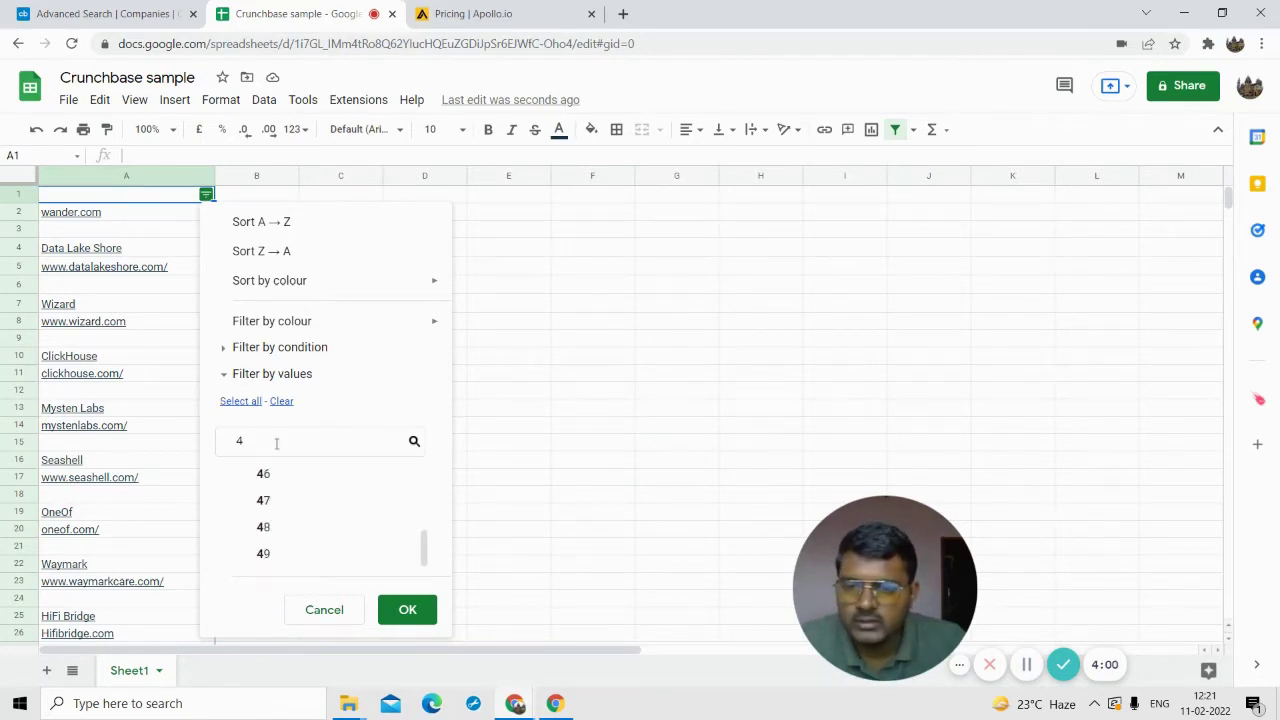
click(245, 401)
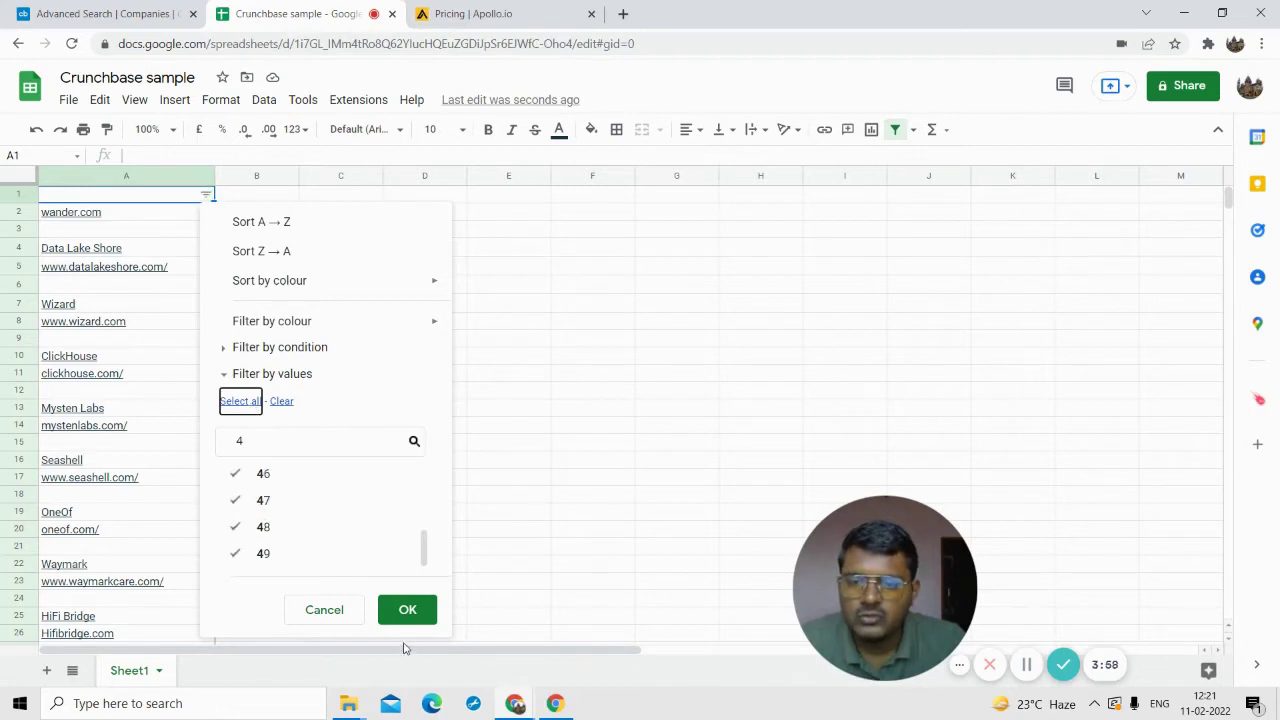
click(407, 610)
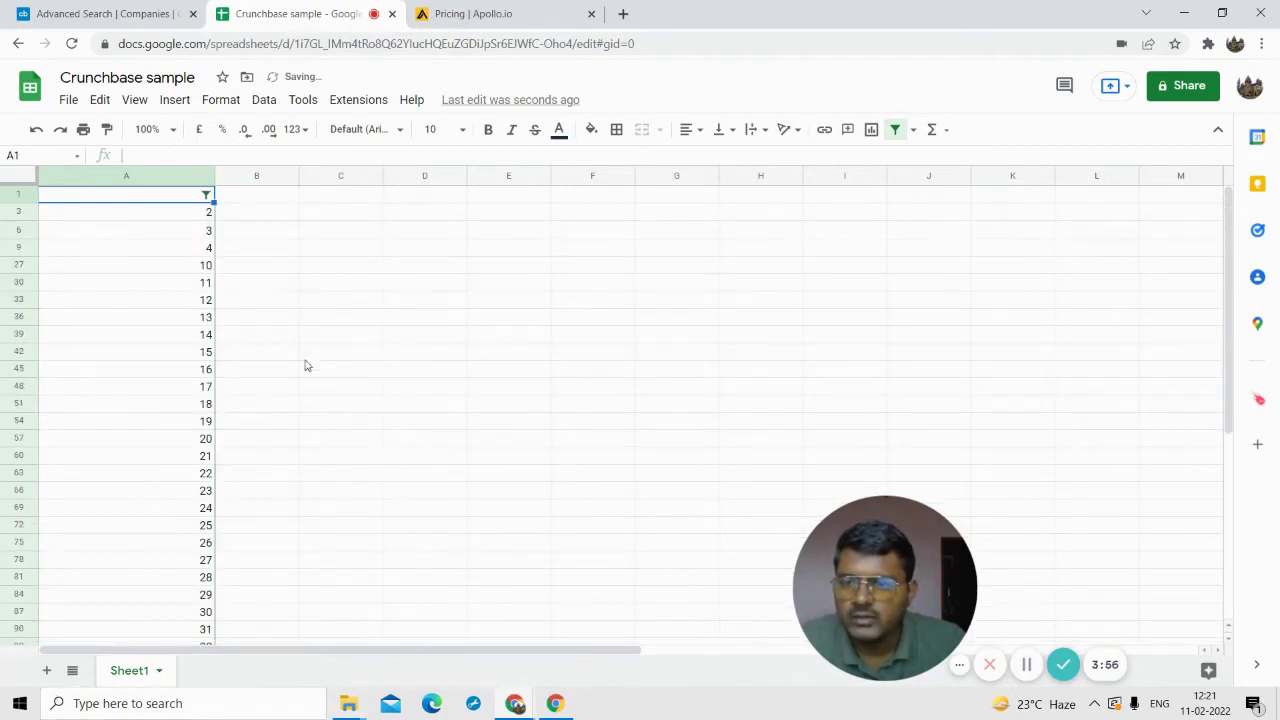
Step: Delete the filtered number rows from row 3 to row 144
scroll(238, 330, down, 4)
scroll(200, 330, up, 5)
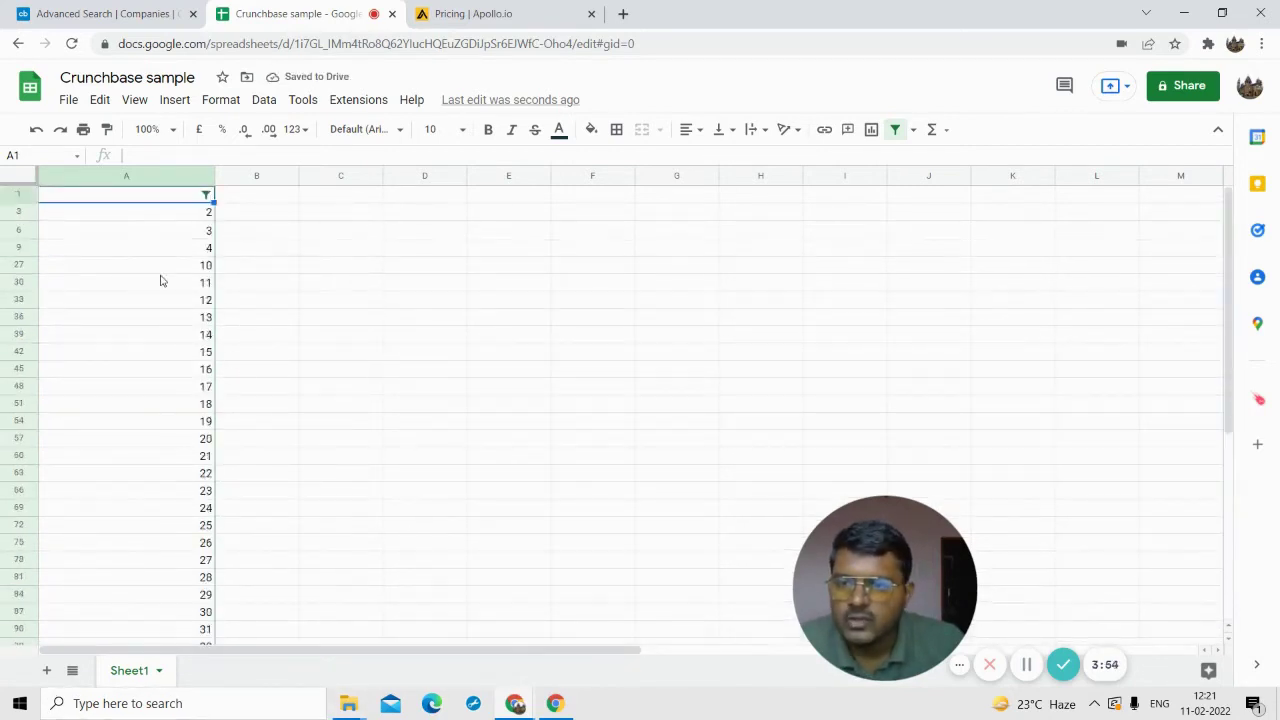
drag(27, 217, 72, 680)
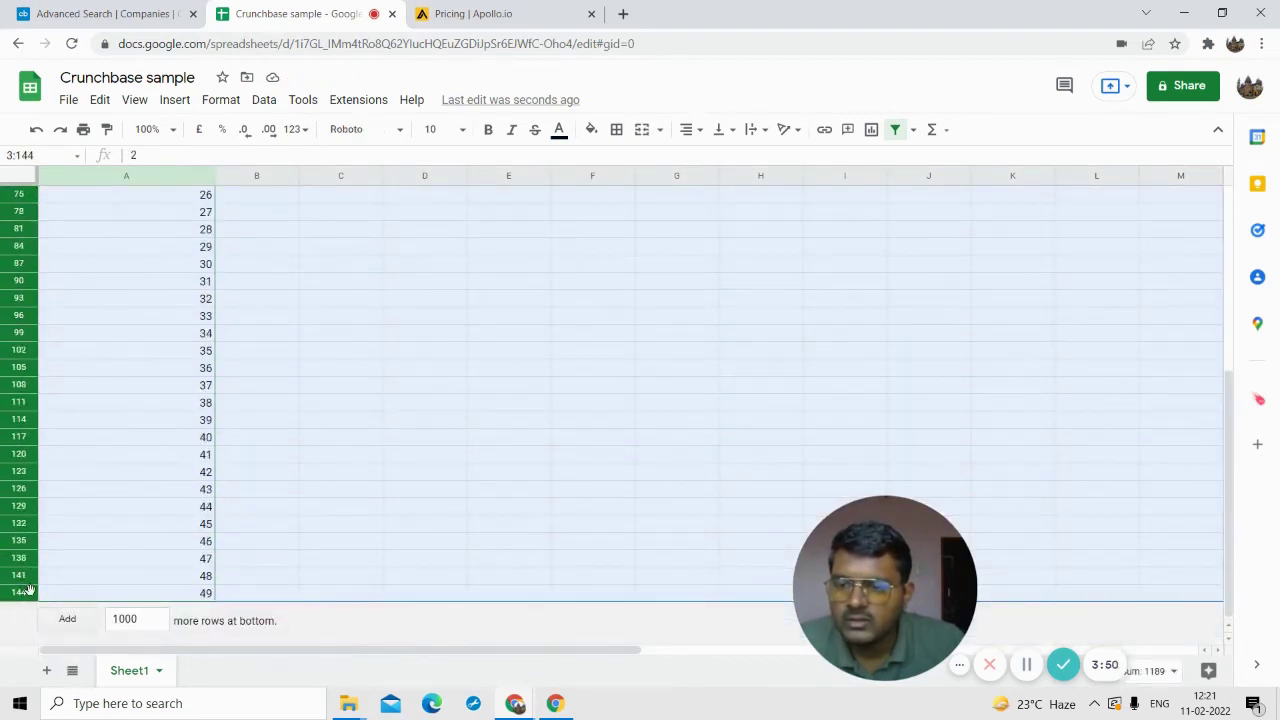
right_click(22, 586)
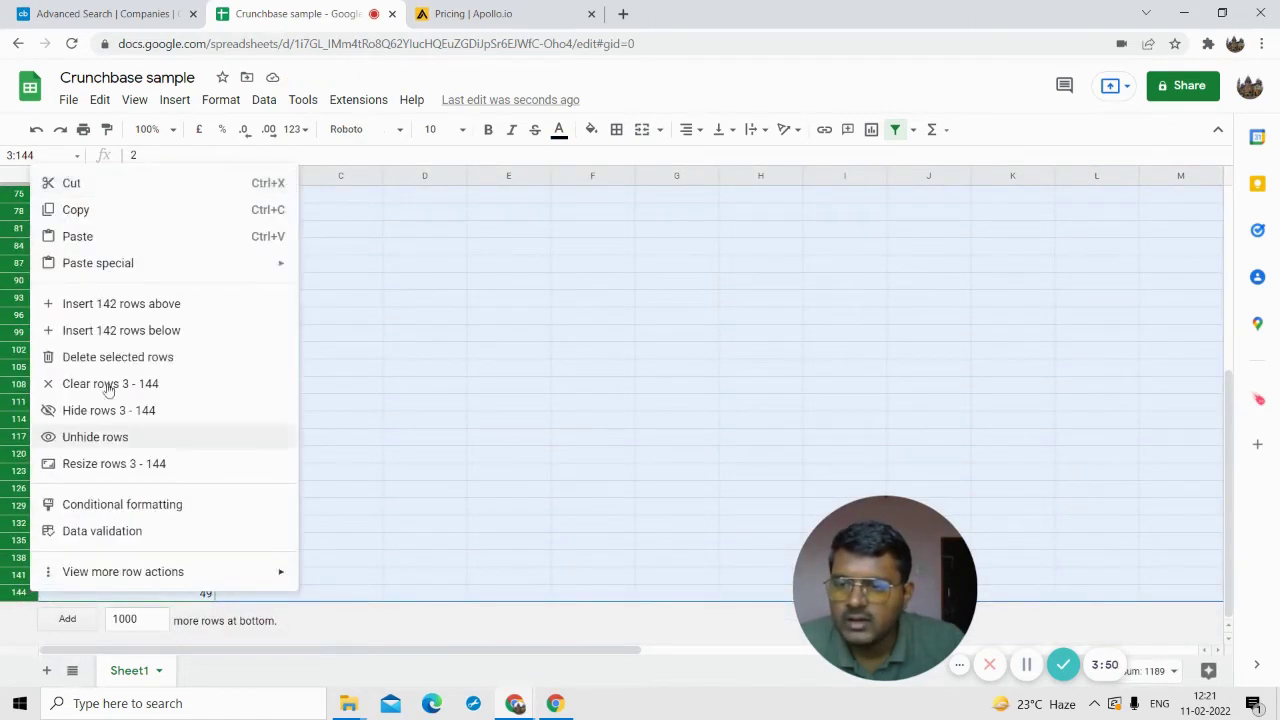
click(231, 356)
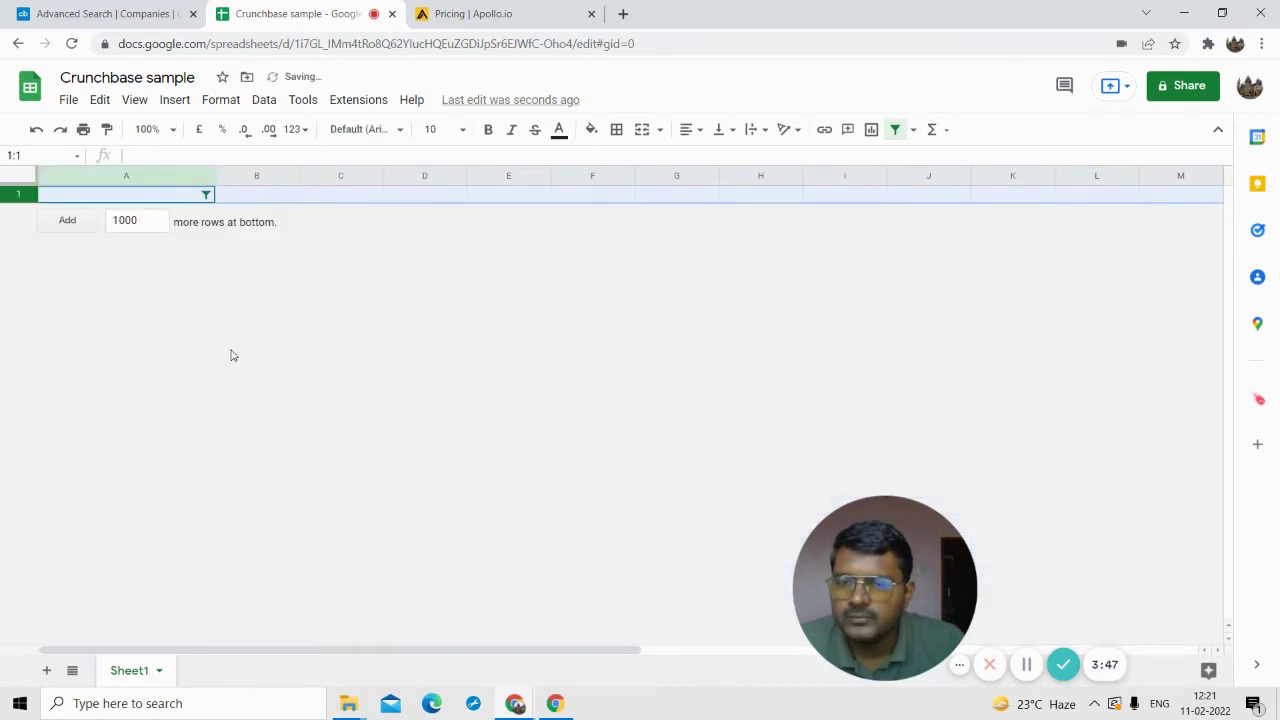
Step: Filter column A by values to show only the remaining numbers 5, 6, 7 and 50
click(206, 195)
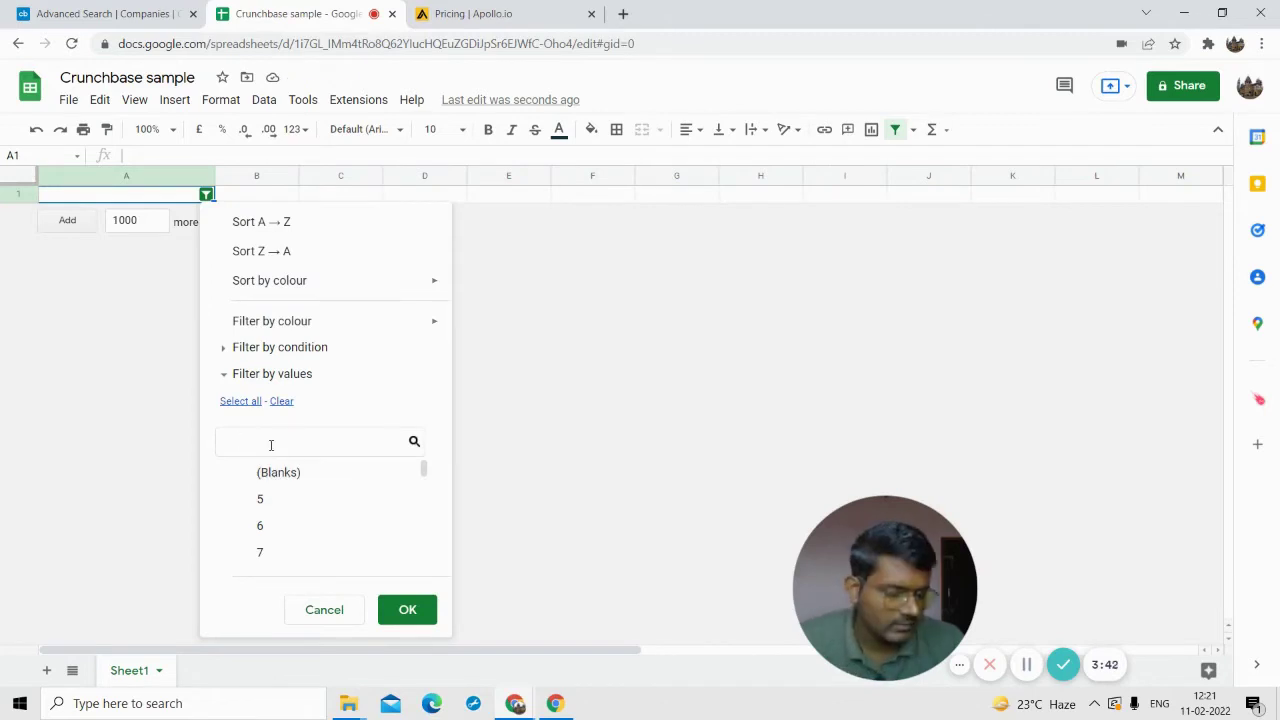
text(5)
click(248, 402)
click(256, 429)
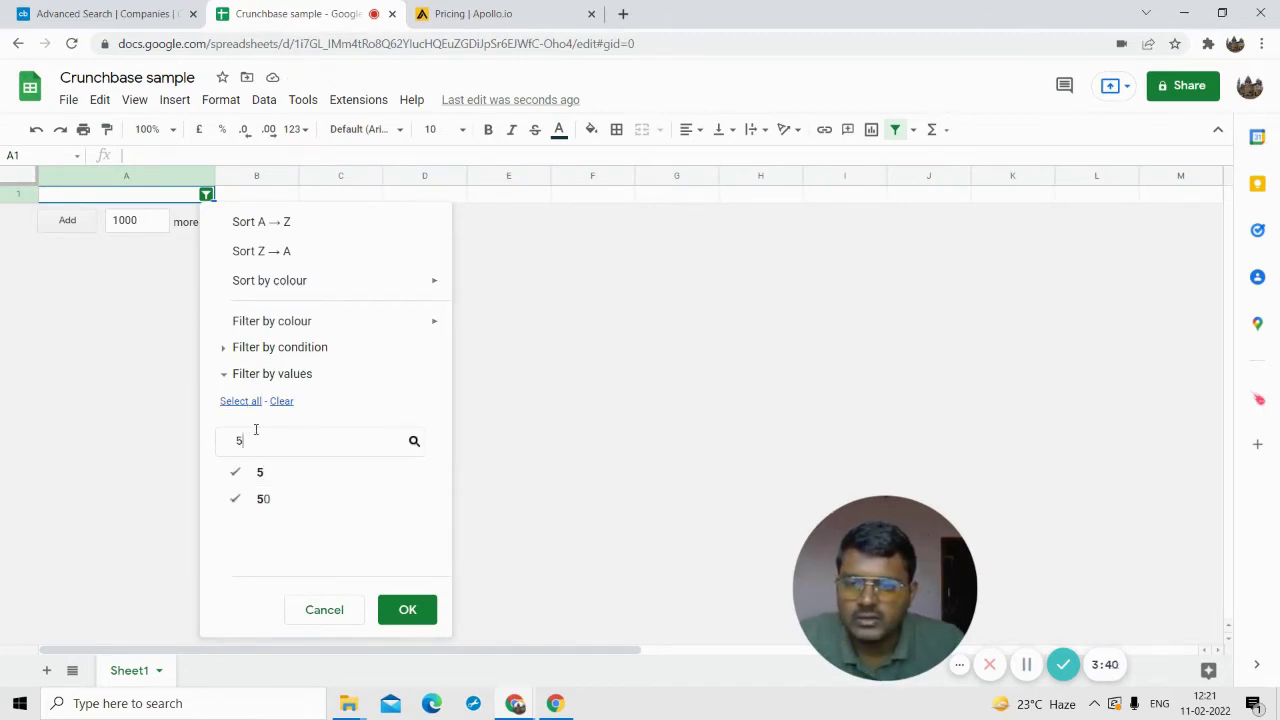
key(BackSpace)
text(6)
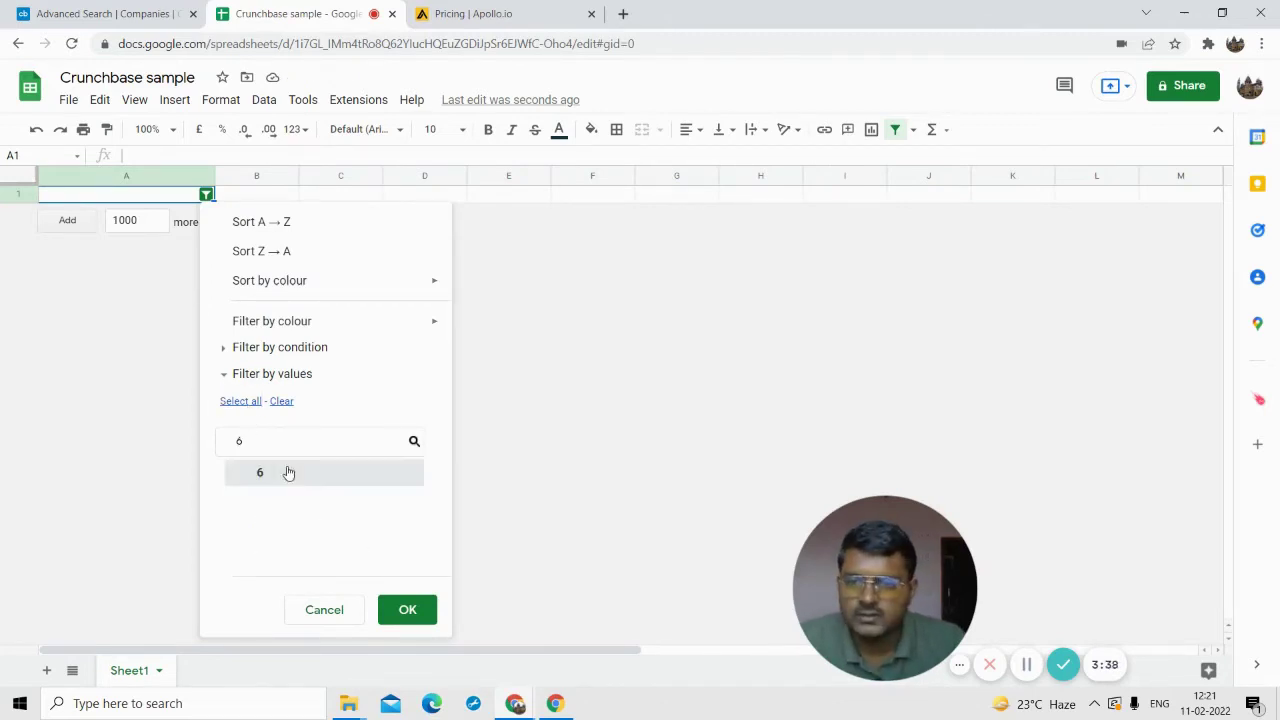
key(BackSpace)
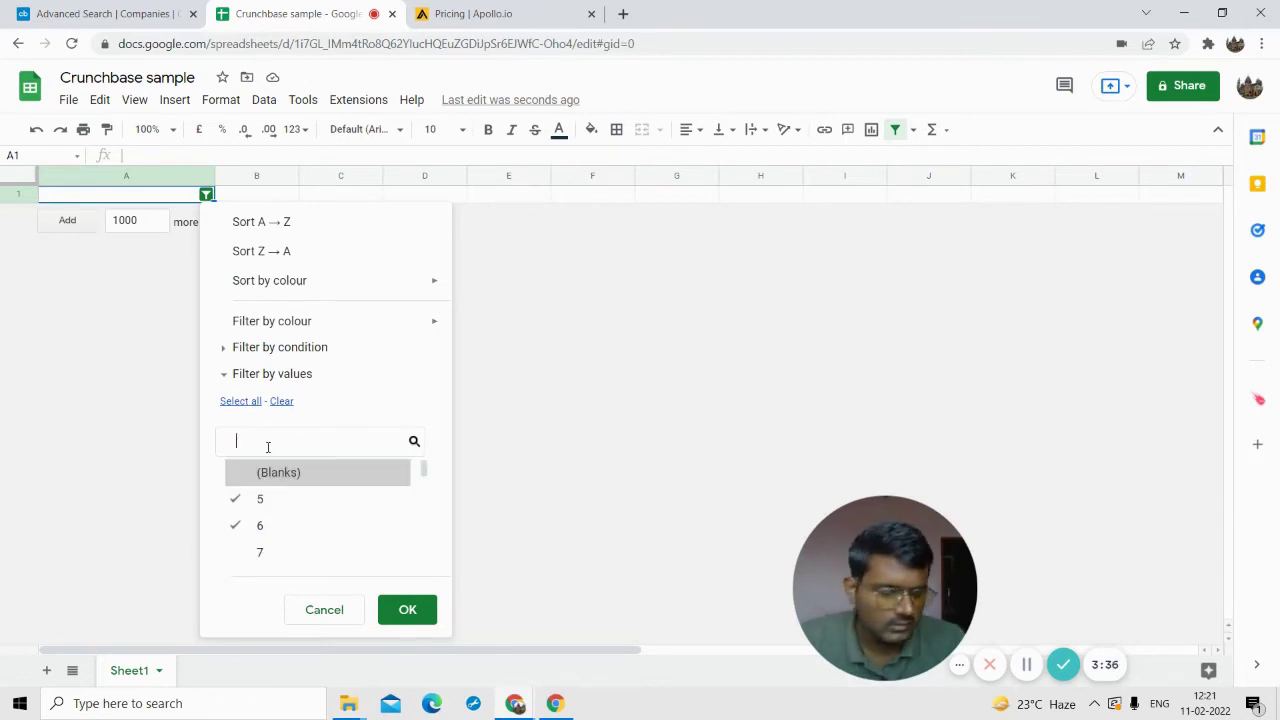
text(7)
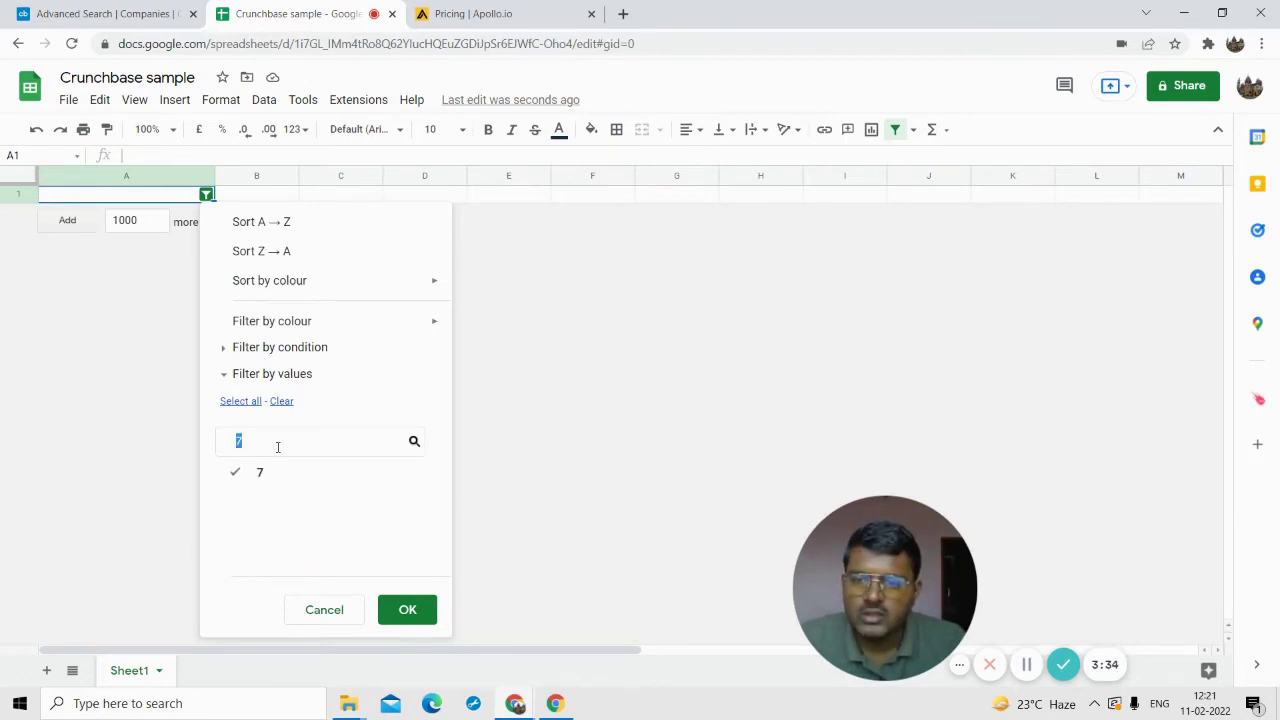
key(BackSpace)
scroll(286, 531, down, 5)
scroll(288, 531, up, 5)
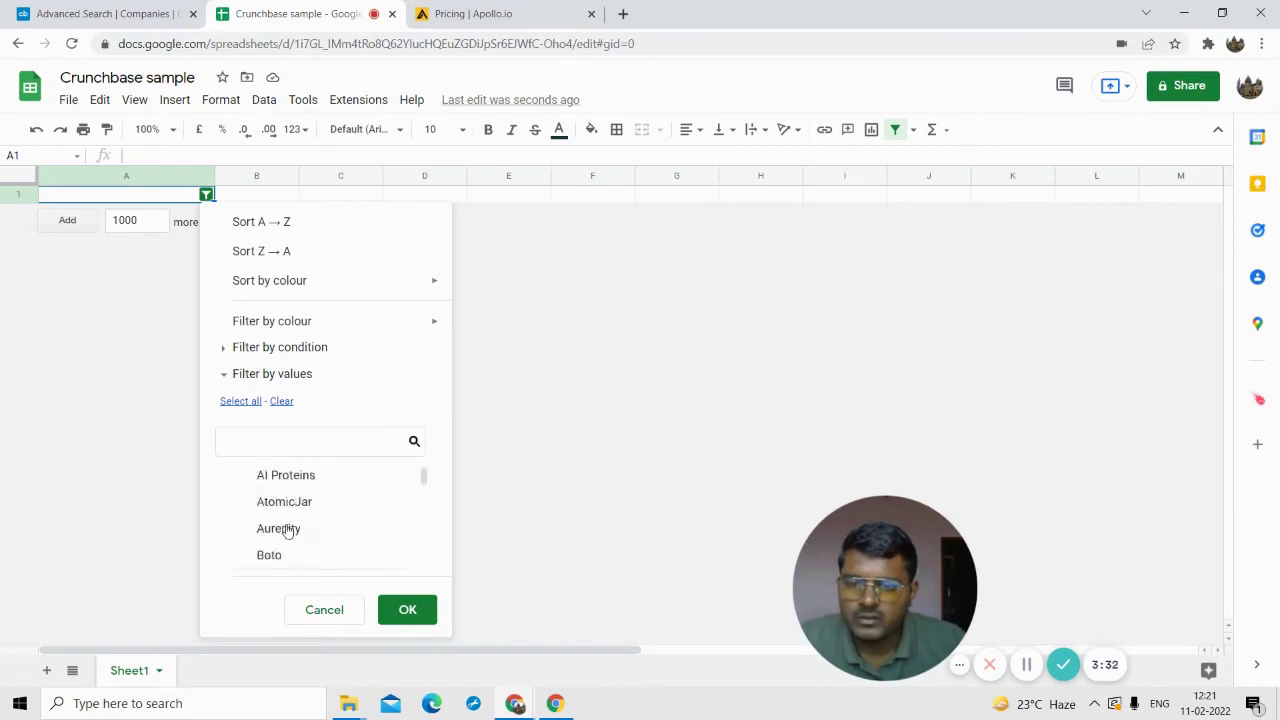
scroll(286, 531, up, 3)
click(408, 605)
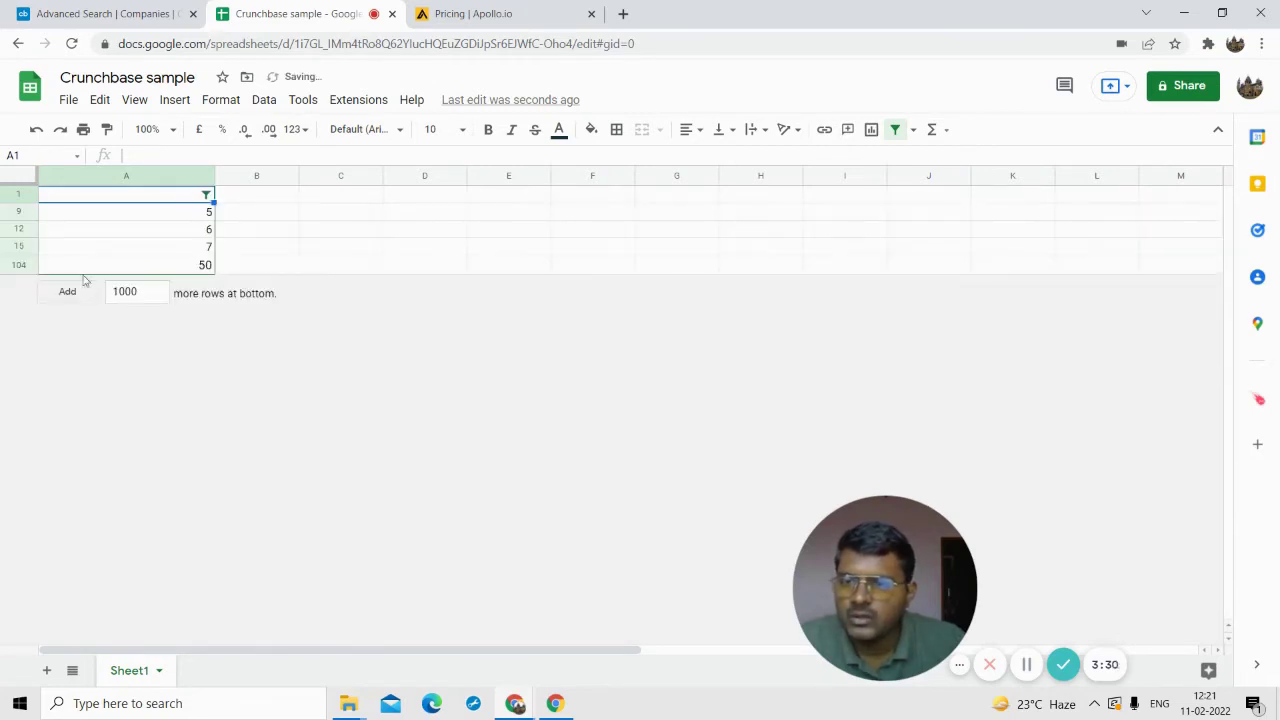
Step: Delete the filtered number rows from row 9 to row 104 and remove the filter from column A
click(19, 211)
shift+click(19, 264)
right_click(30, 265)
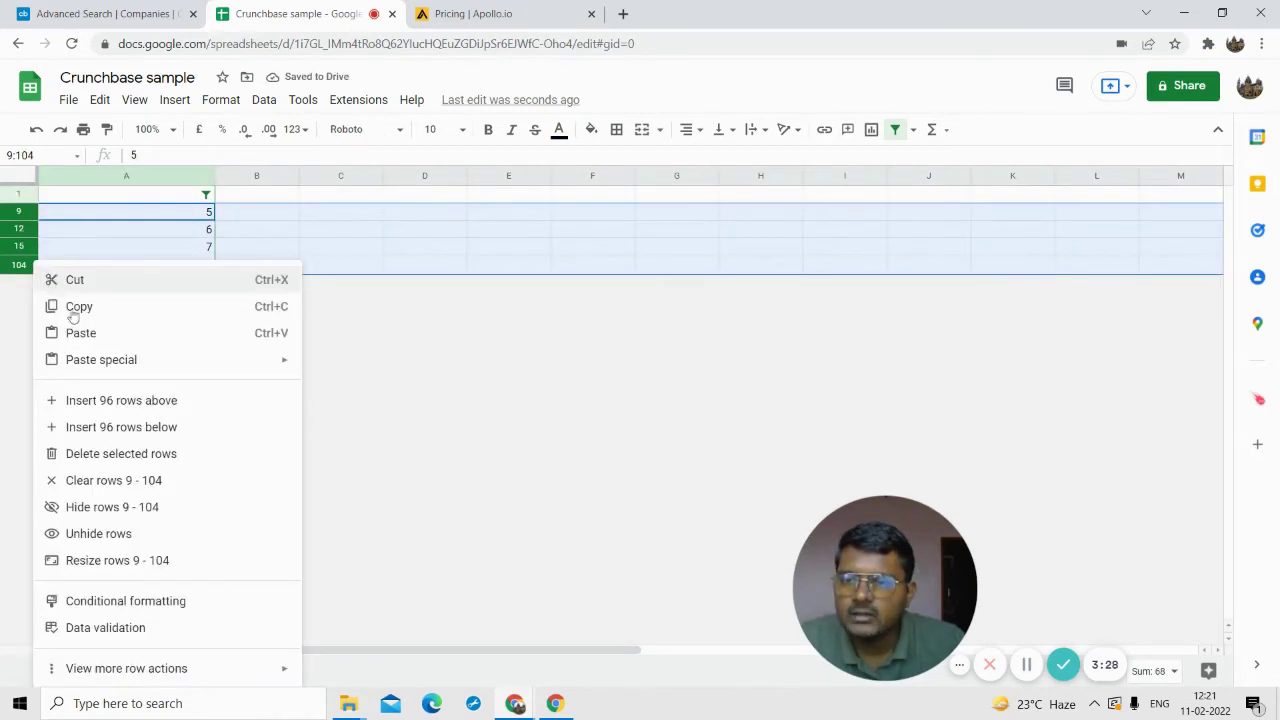
click(150, 453)
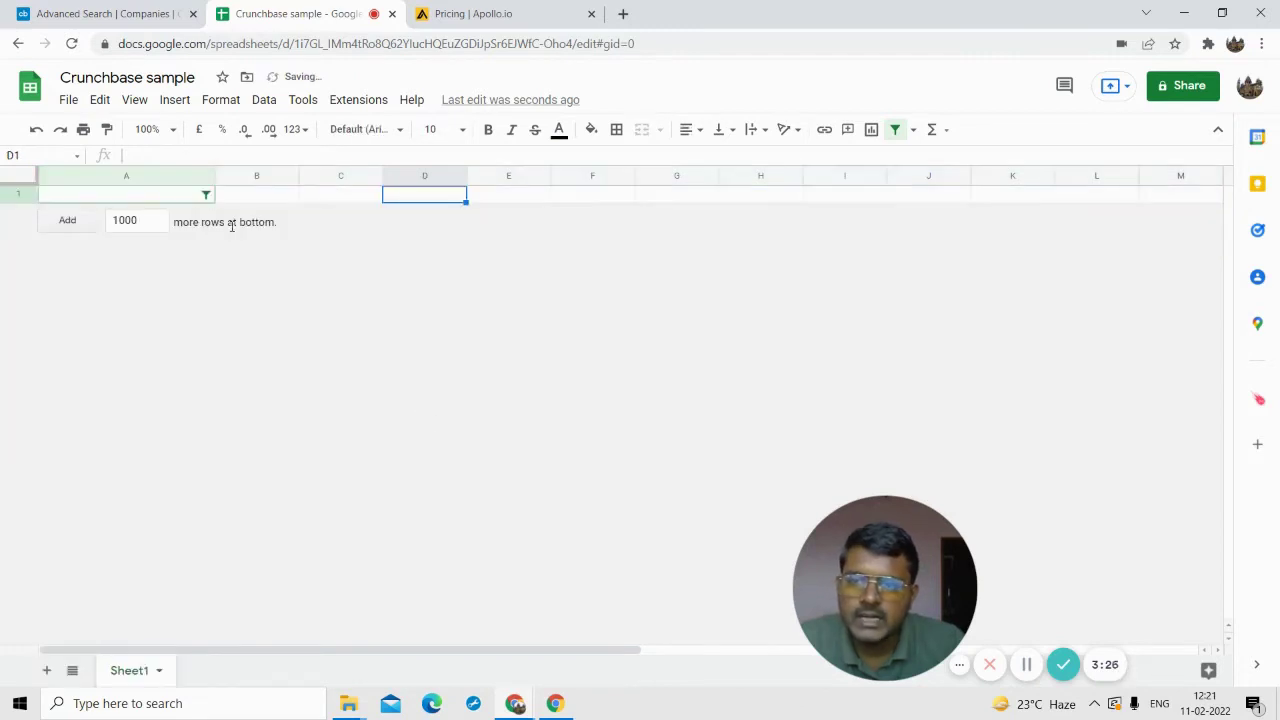
click(264, 100)
click(300, 195)
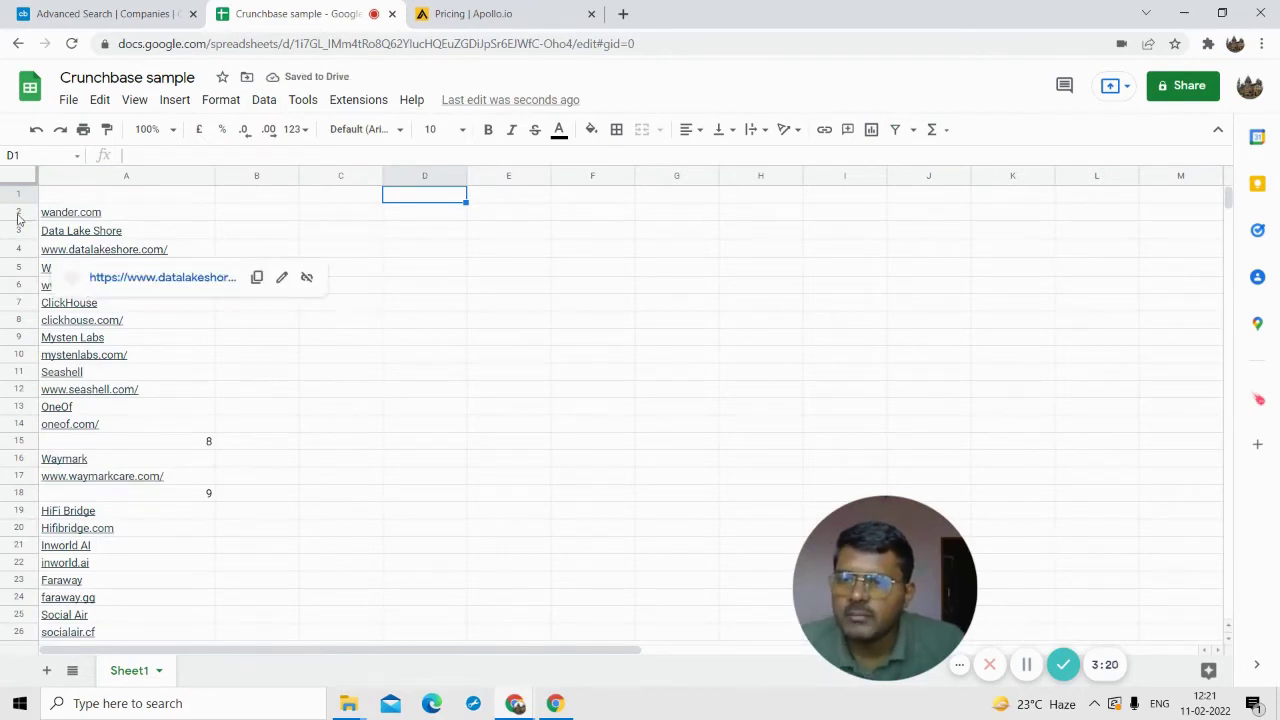
Step: Delete the company-name and leftover number rows 2, 3, 5, 7, 9, 11, 13, 15, 16, 18, 19, 21, 23 and 25
drag(20, 213, 22, 230)
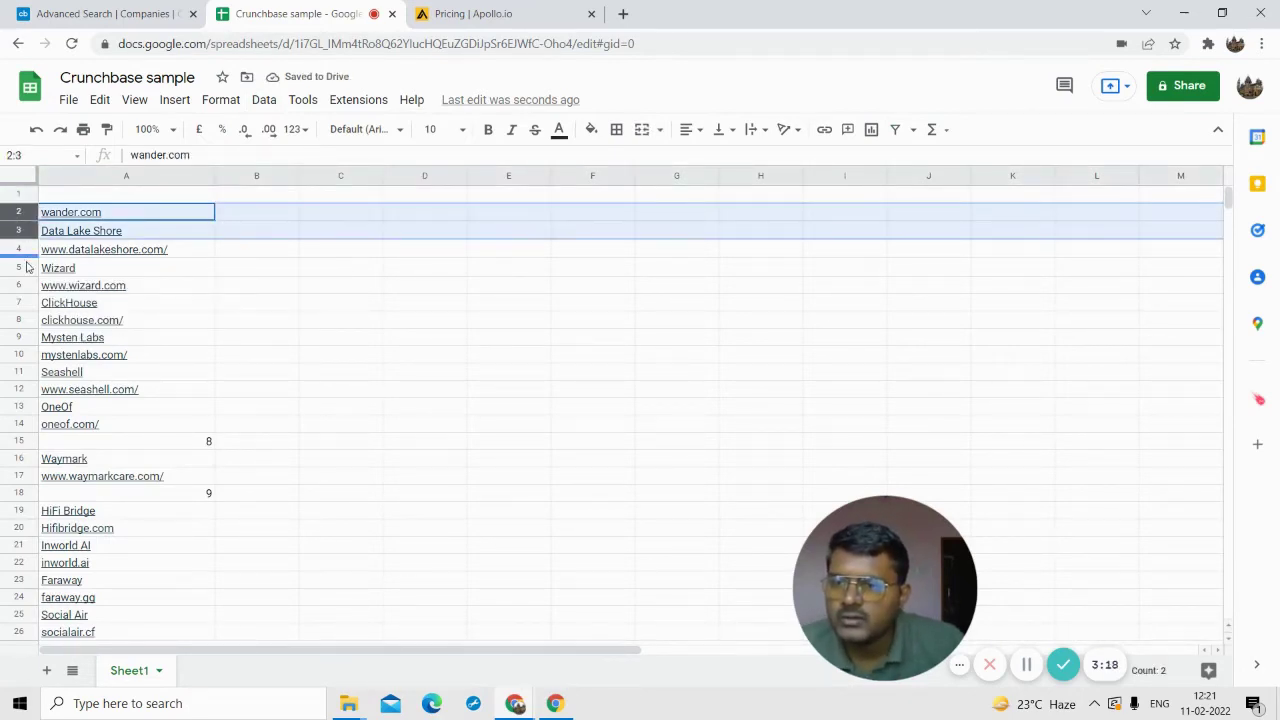
ctrl+click(19, 268)
ctrl+click(19, 302)
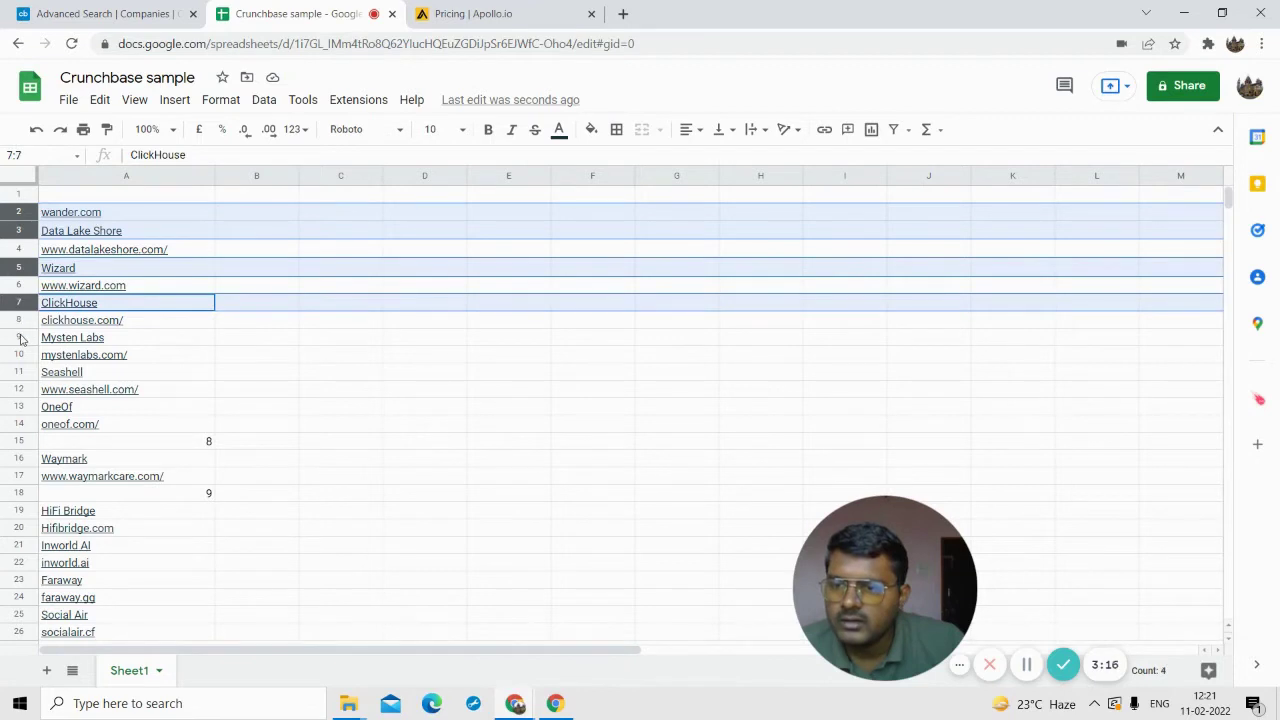
ctrl+click(18, 337)
ctrl+click(15, 372)
ctrl+click(18, 406)
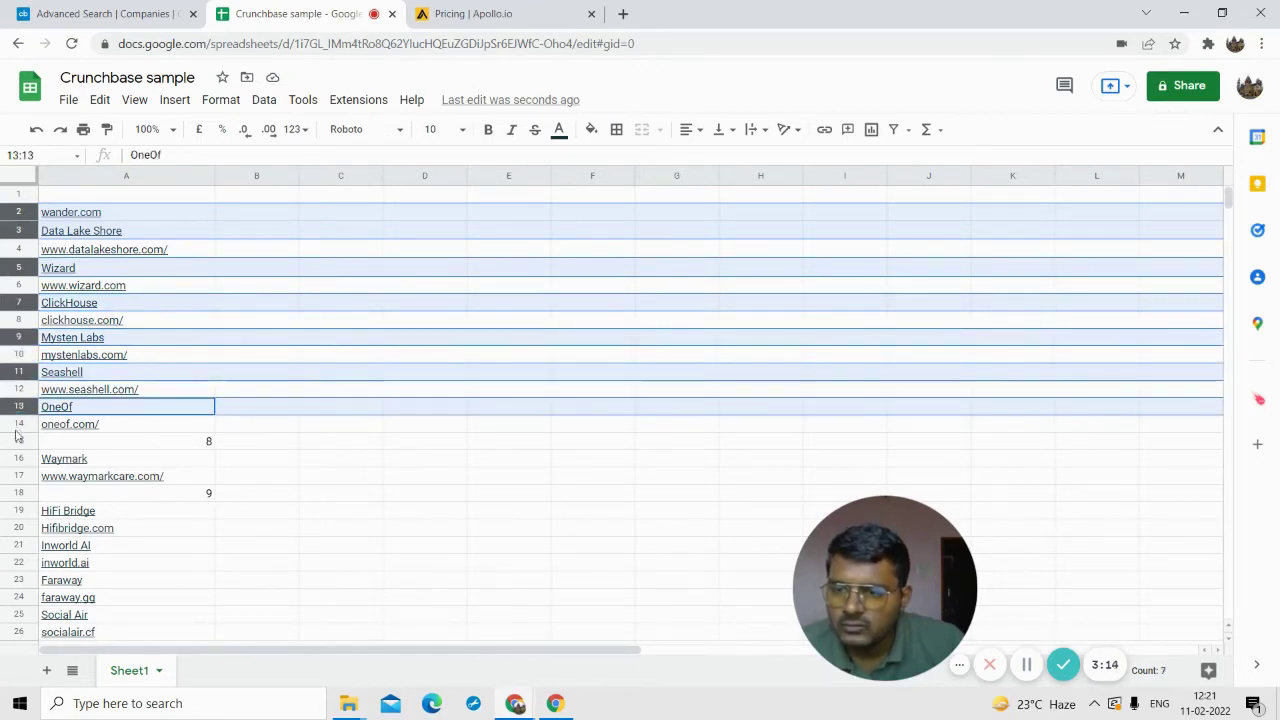
ctrl+click(17, 441)
ctrl+click(17, 458)
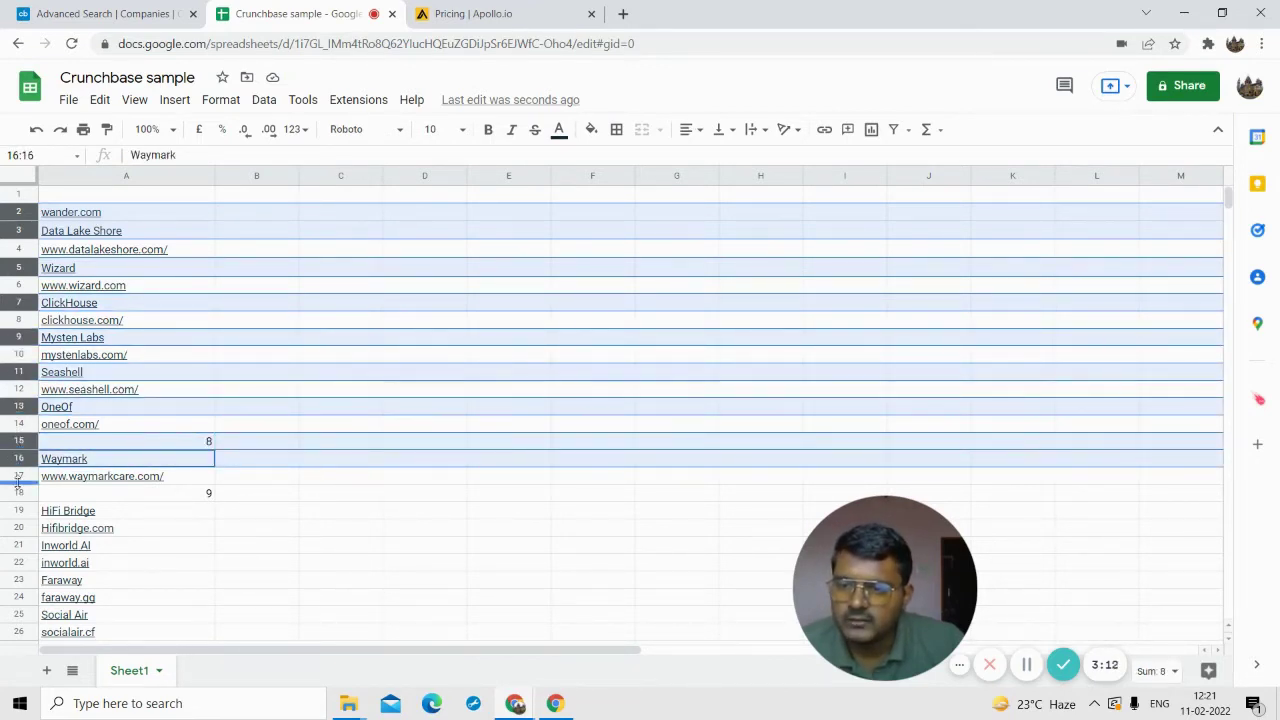
ctrl+click(15, 492)
ctrl+click(18, 510)
scroll(18, 500, down, 2)
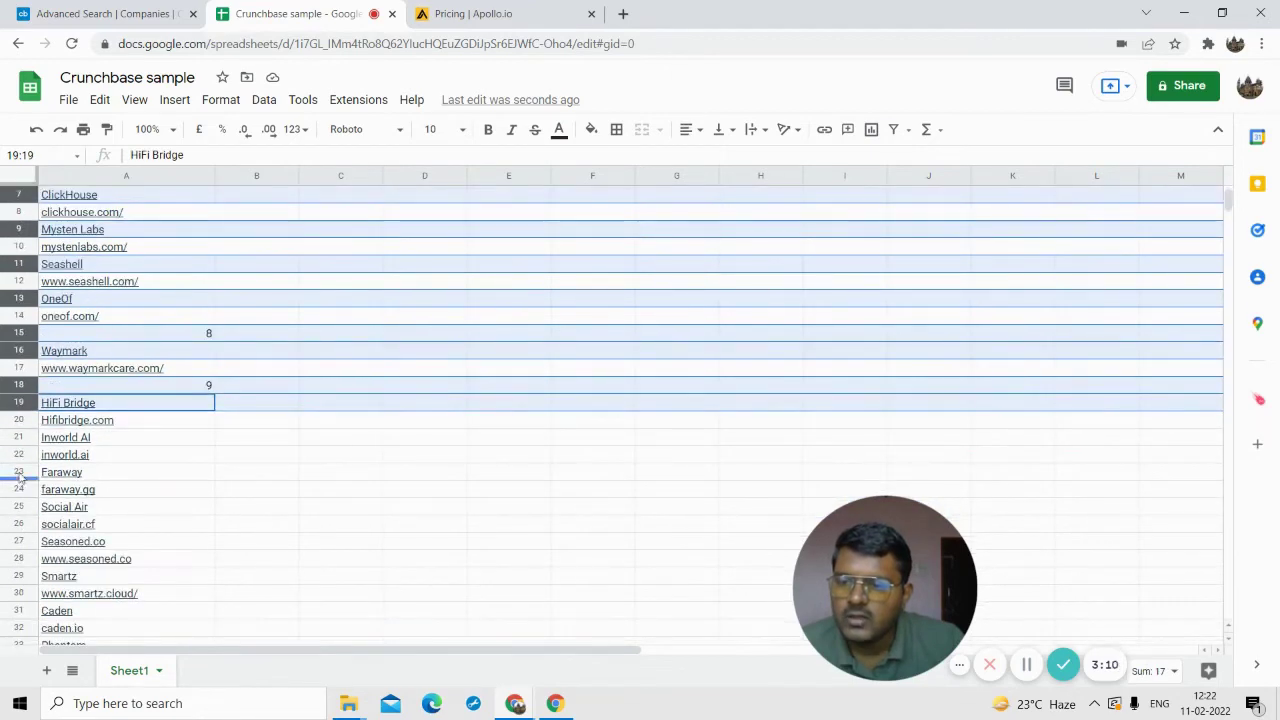
ctrl+click(20, 437)
ctrl+click(18, 471)
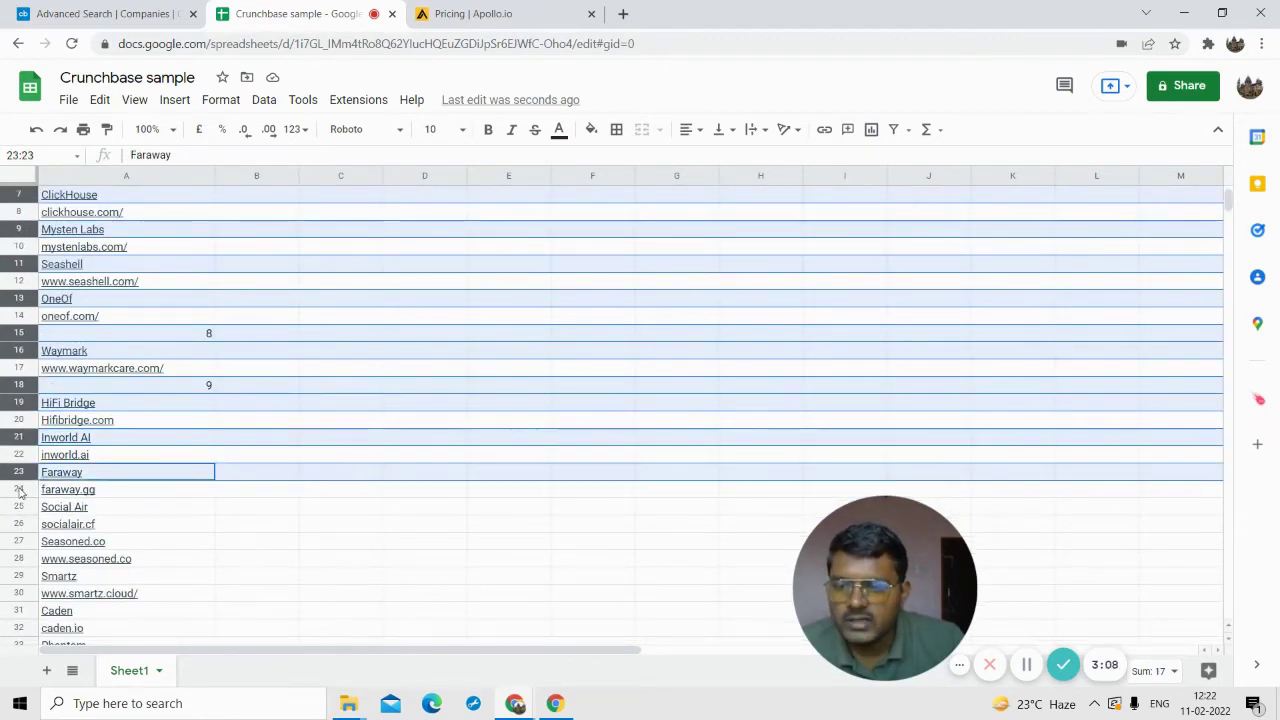
ctrl+click(17, 507)
key(ctrl+c)
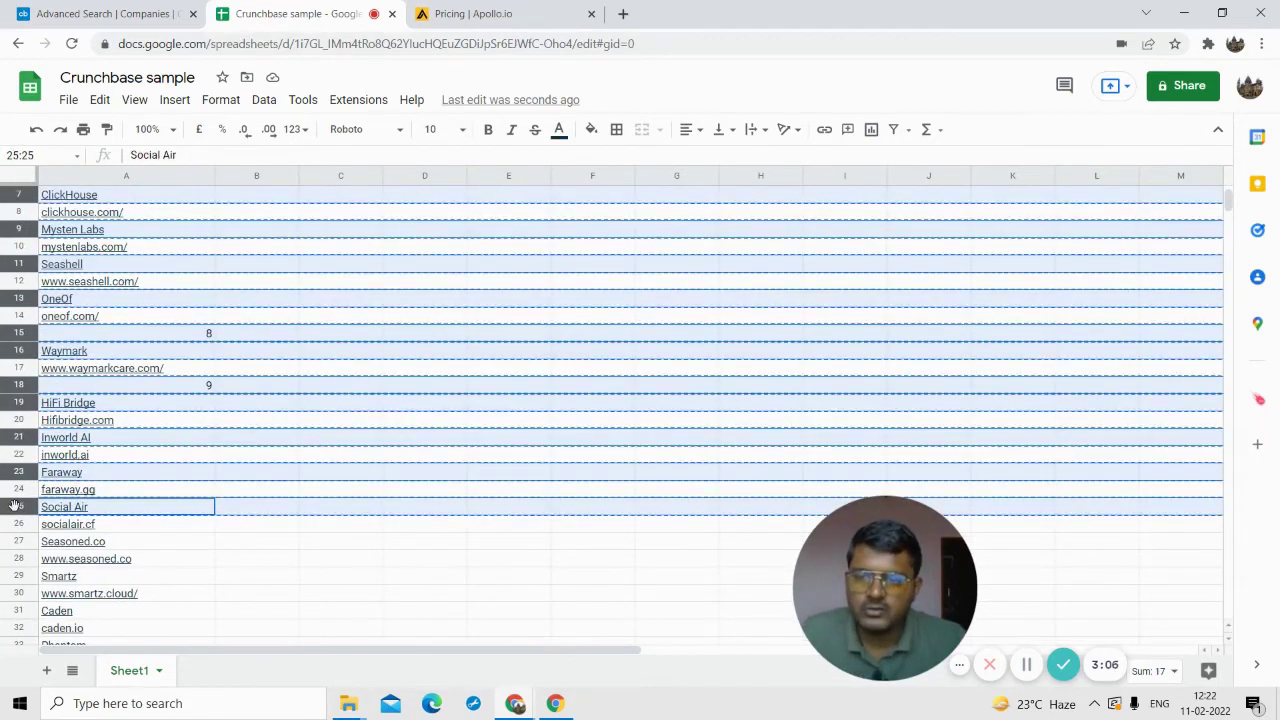
right_click(14, 505)
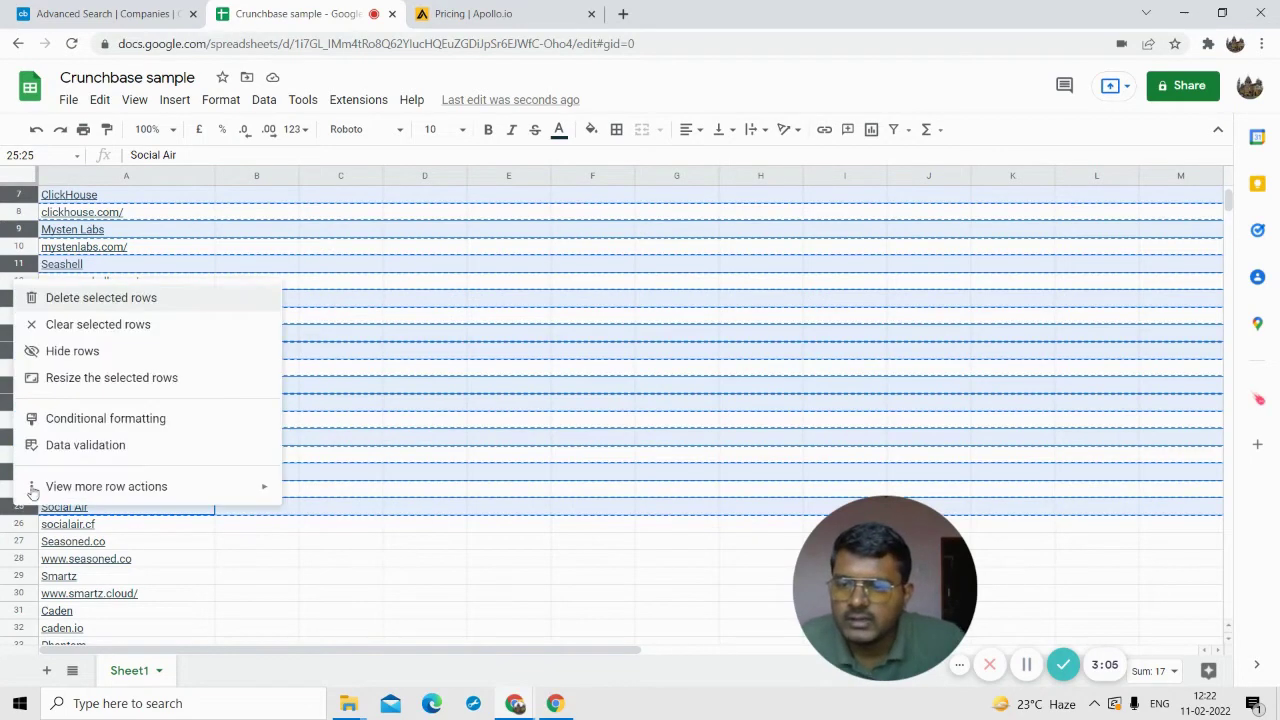
click(75, 302)
scroll(150, 350, up, 1)
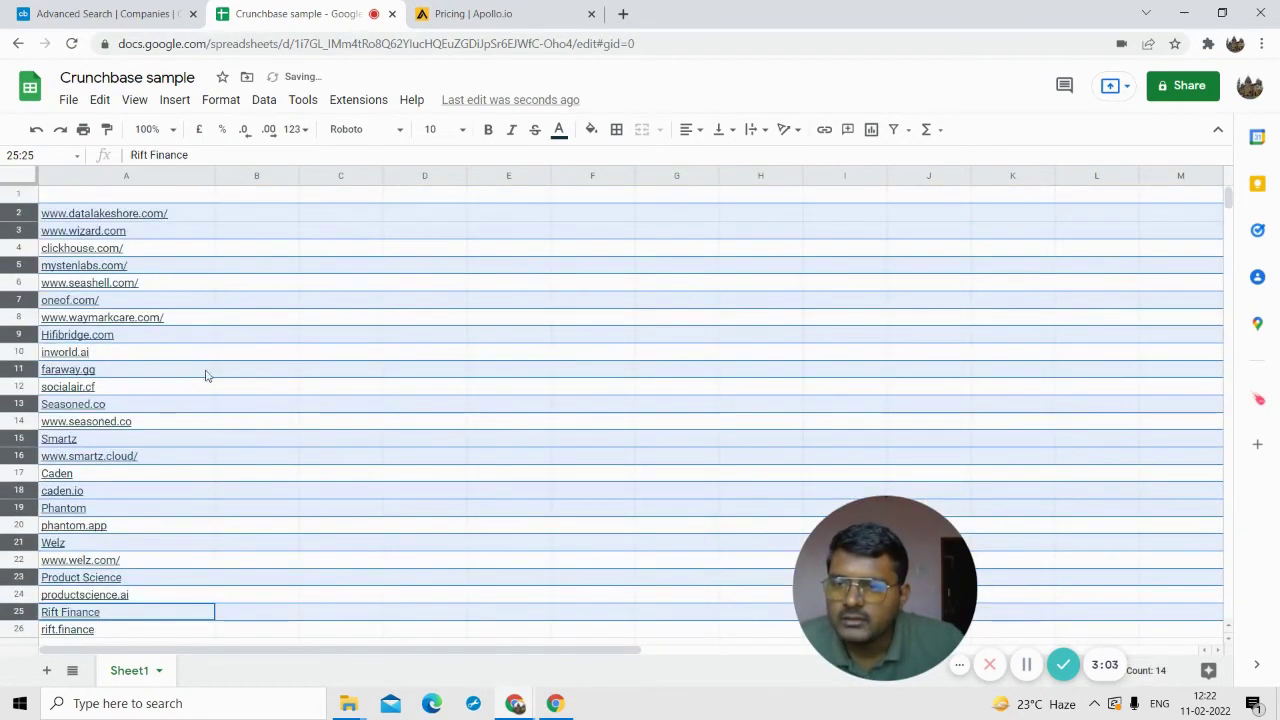
click(340, 232)
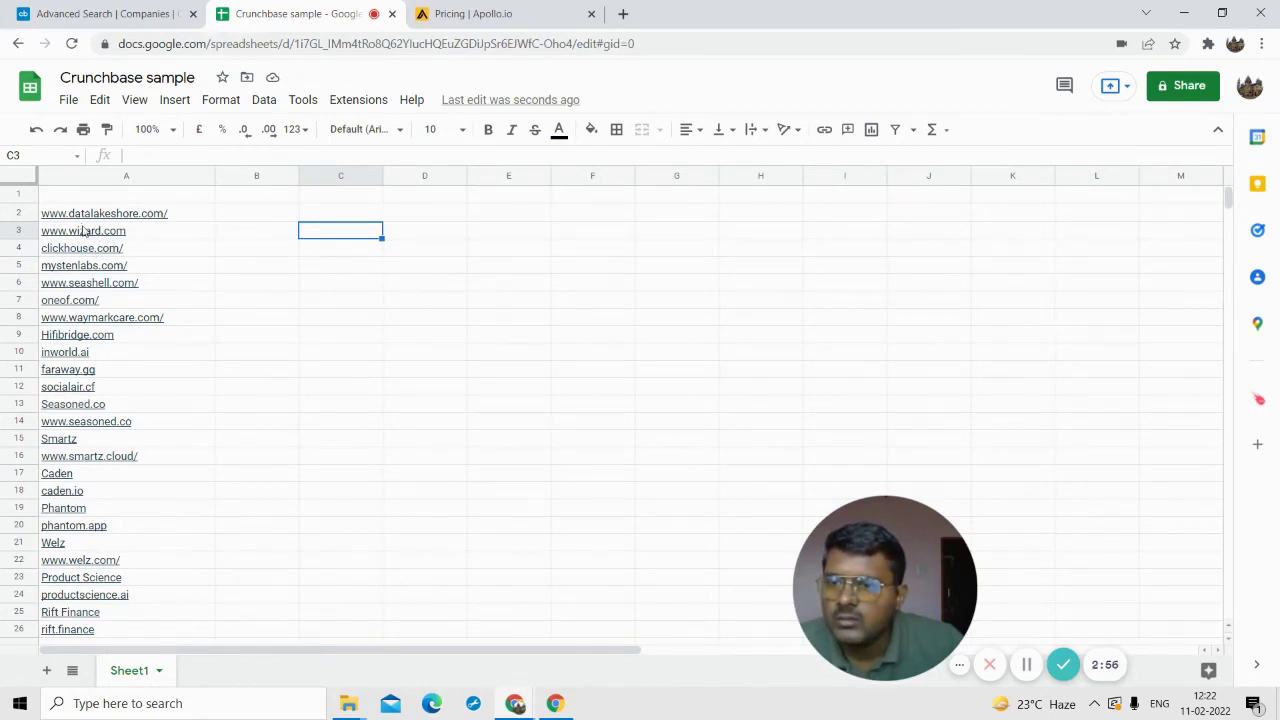
Step: Review the website list in column A from the first entry down to the last
mouse_move(83, 233)
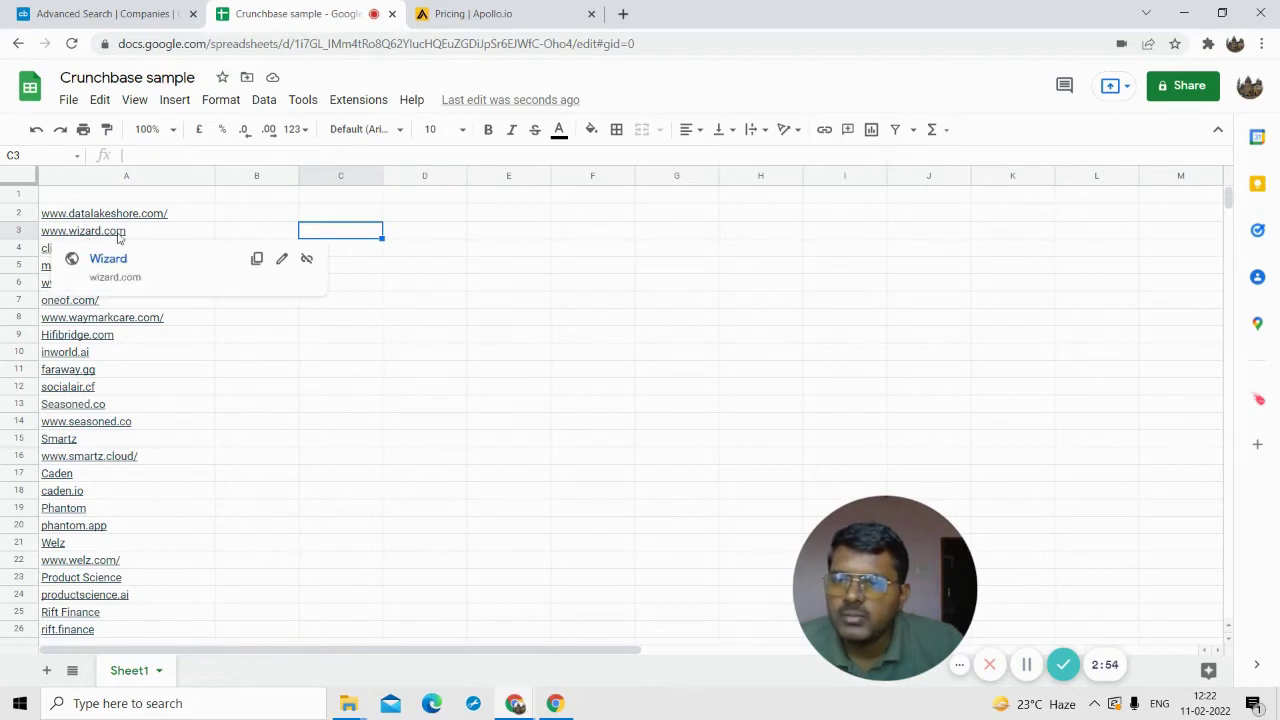
click(377, 288)
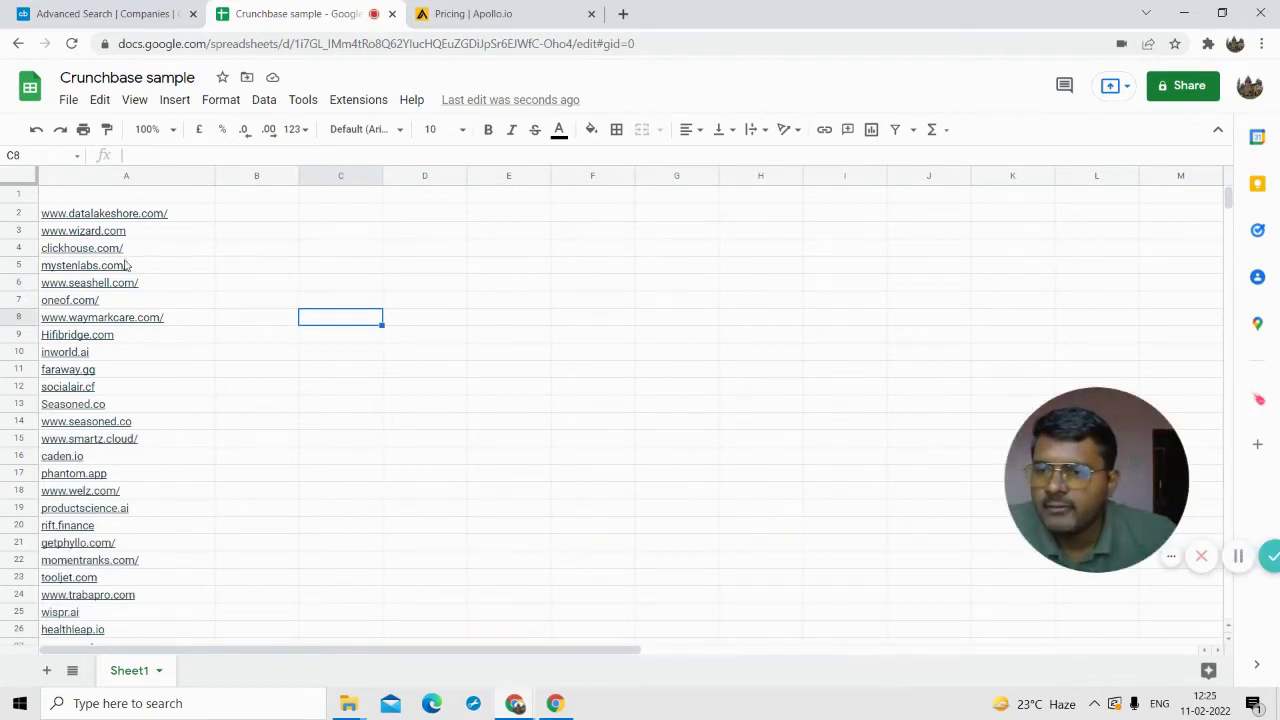
scroll(125, 262, down, 6)
scroll(123, 305, up, 6)
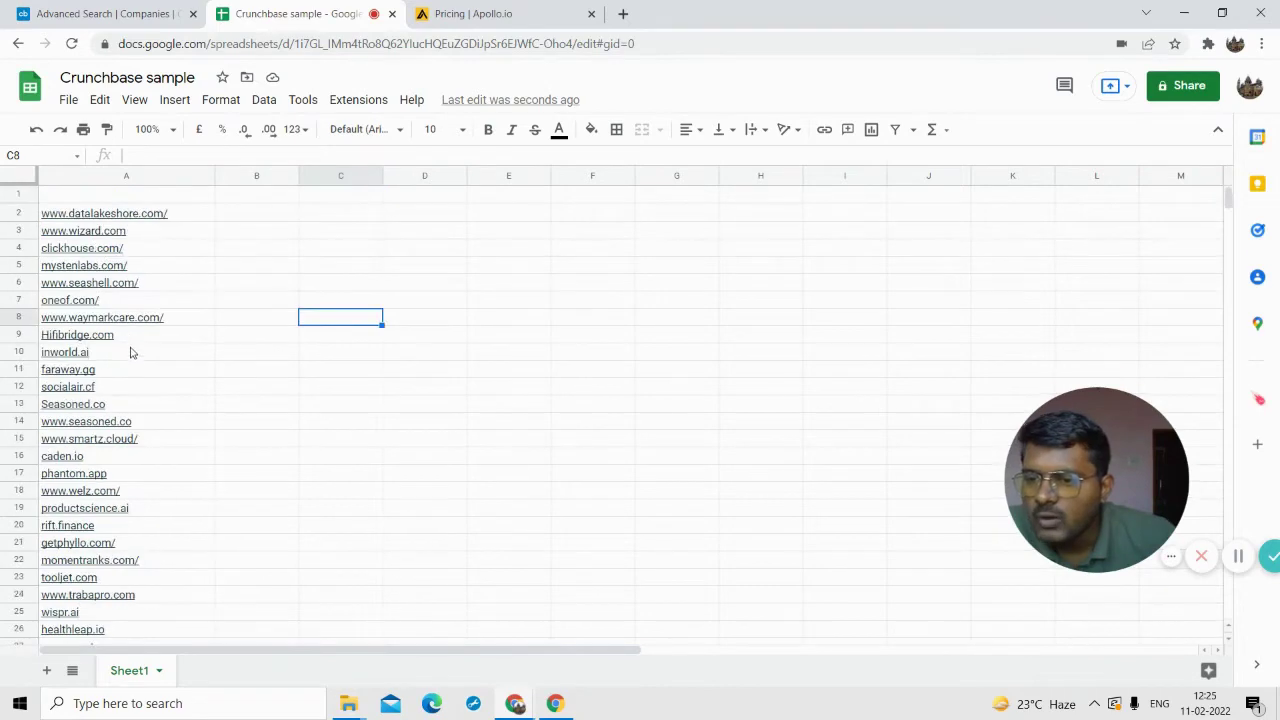
mouse_move(125, 231)
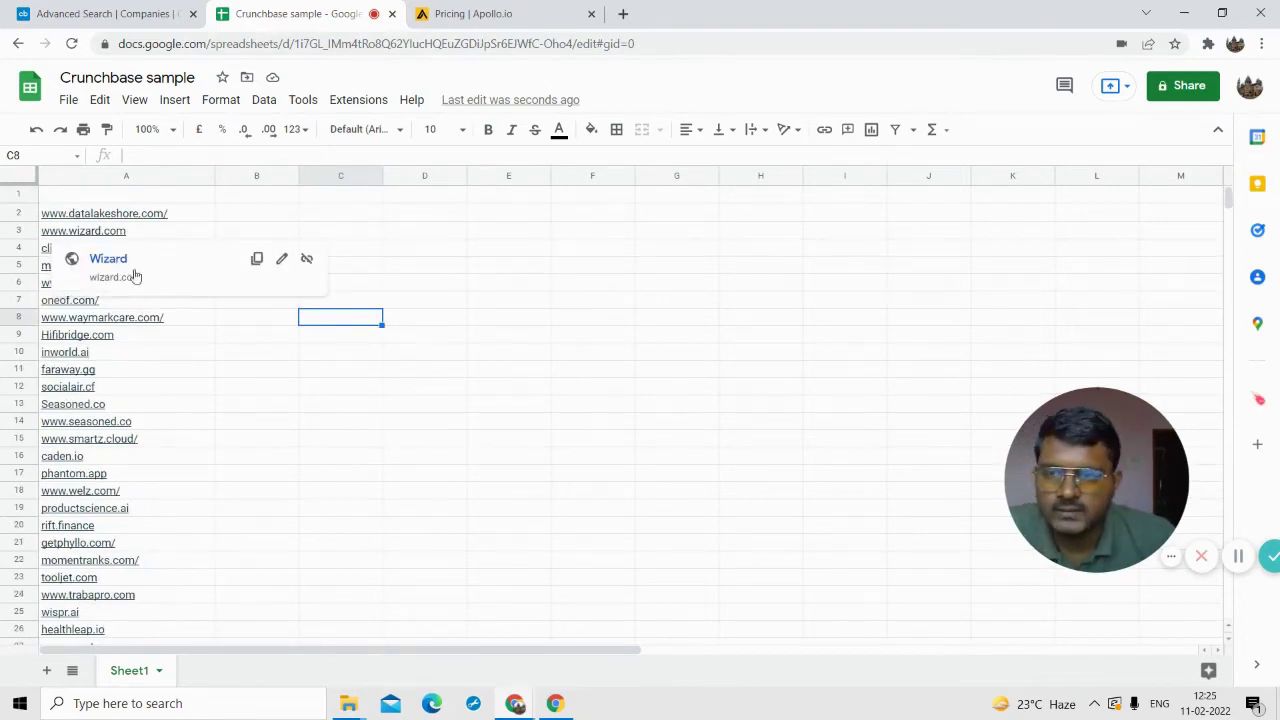
scroll(169, 443, down, 6)
scroll(166, 446, up, 6)
scroll(163, 420, down, 10)
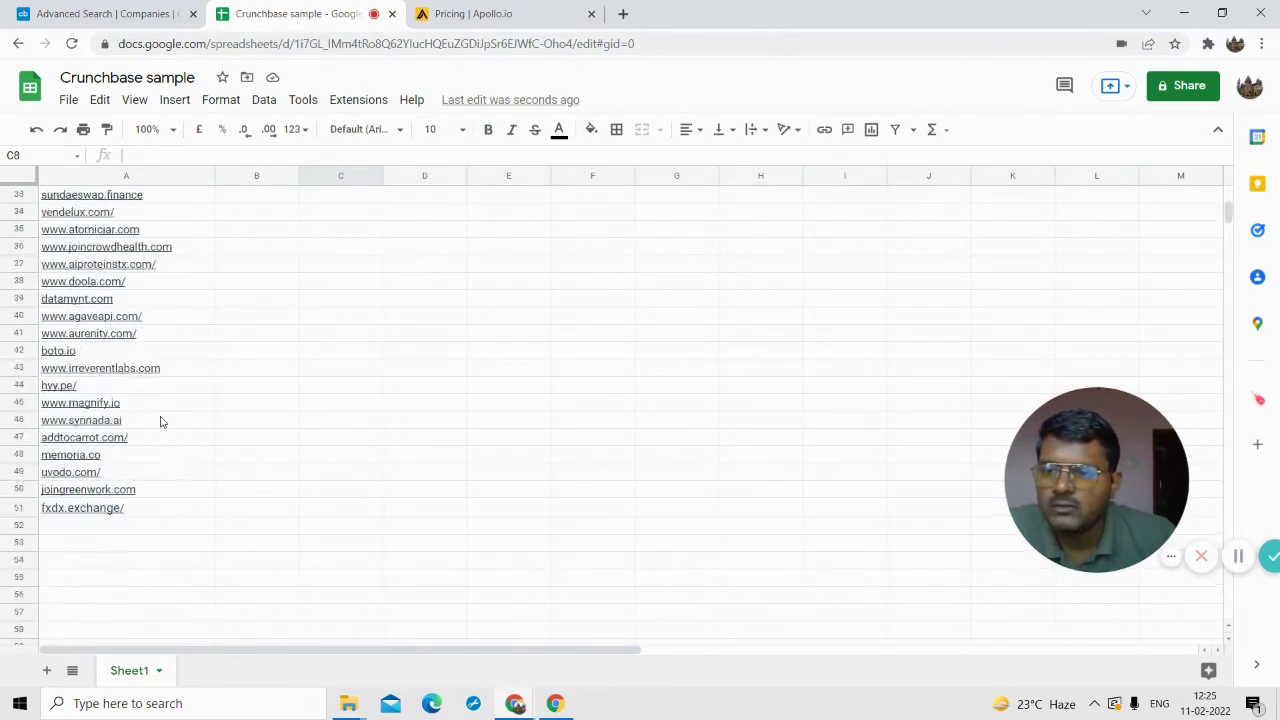
scroll(160, 421, down, 4)
scroll(160, 421, up, 7)
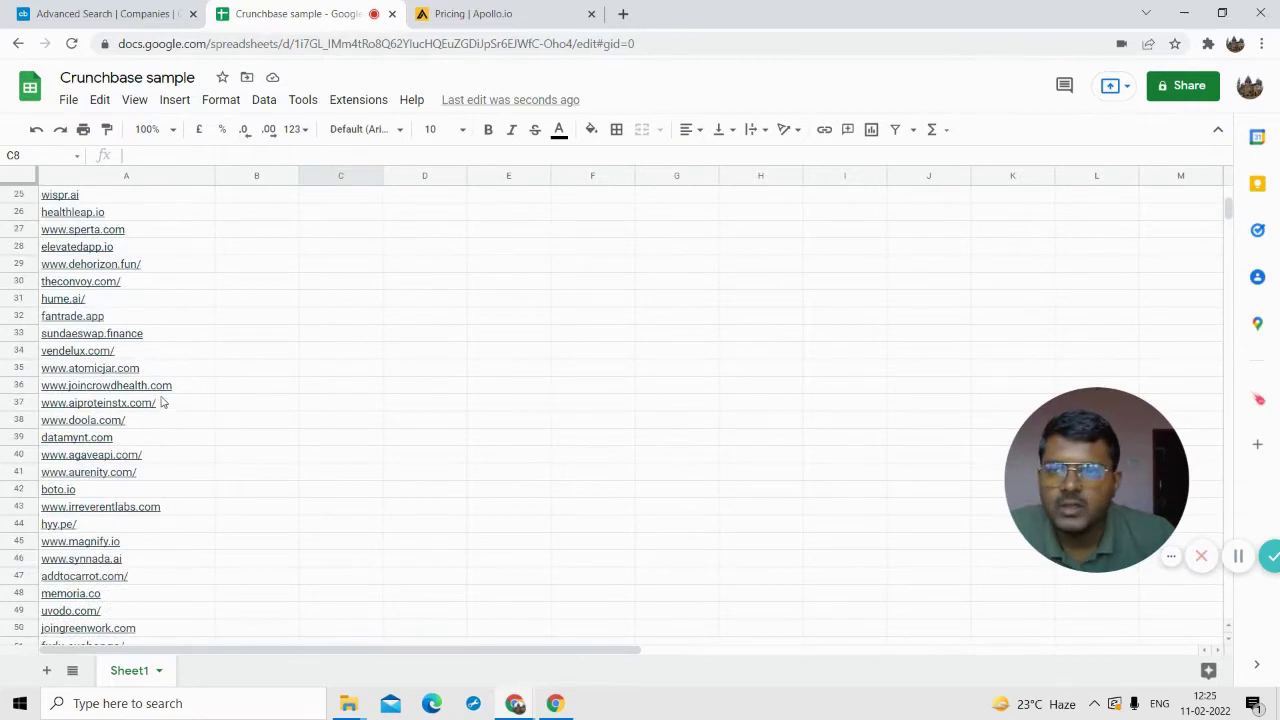
Step: Show the next page of company results in Crunchbase and return to the Crunchbase sample sheet to check where column A's list ends
click(112, 13)
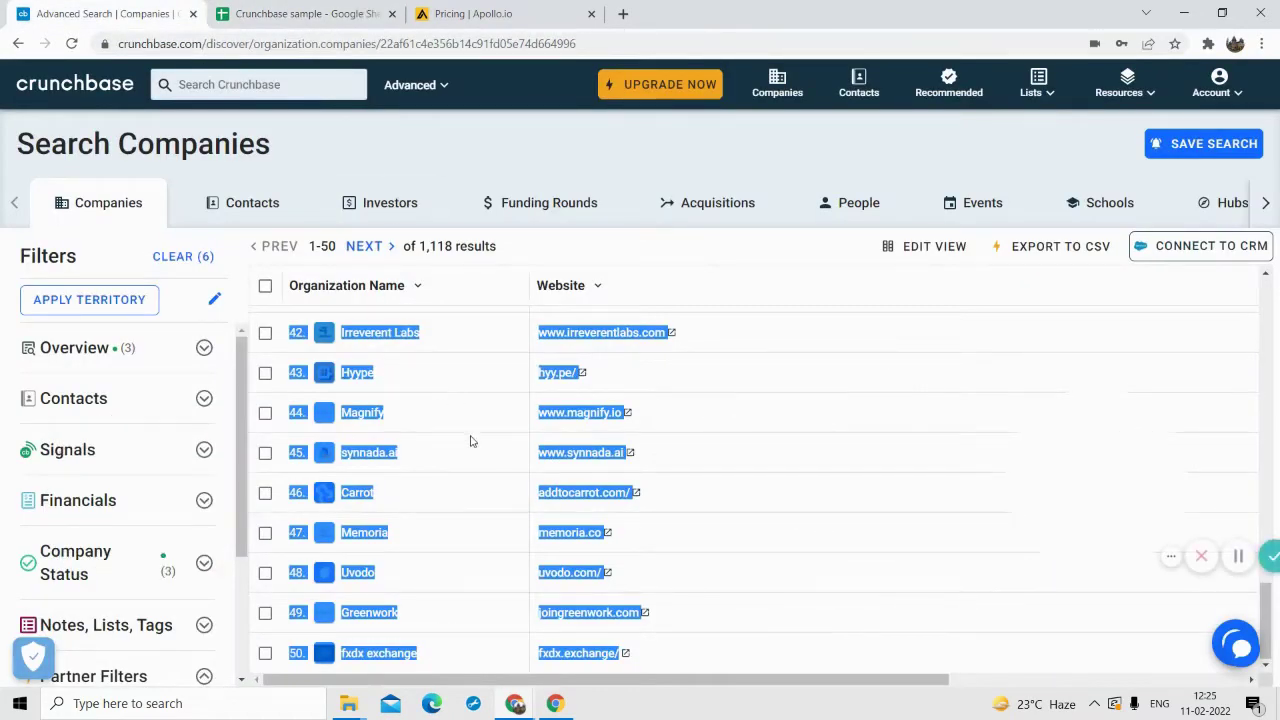
click(380, 252)
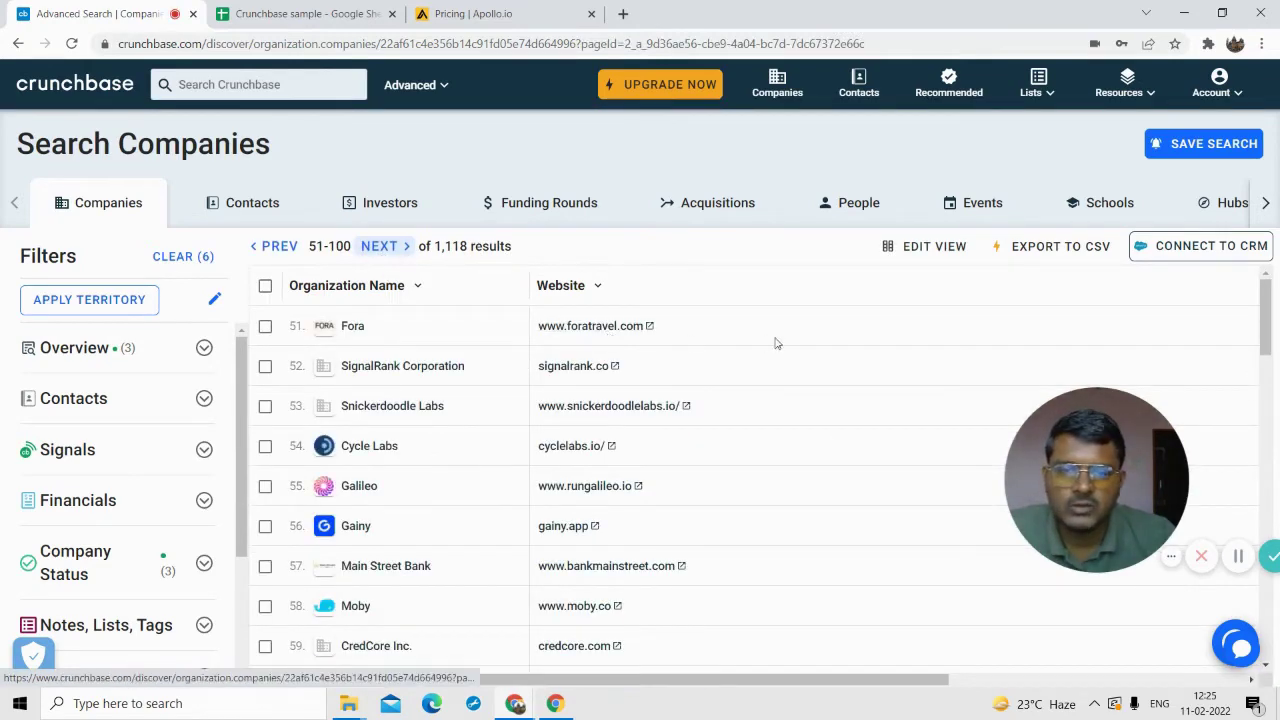
click(295, 8)
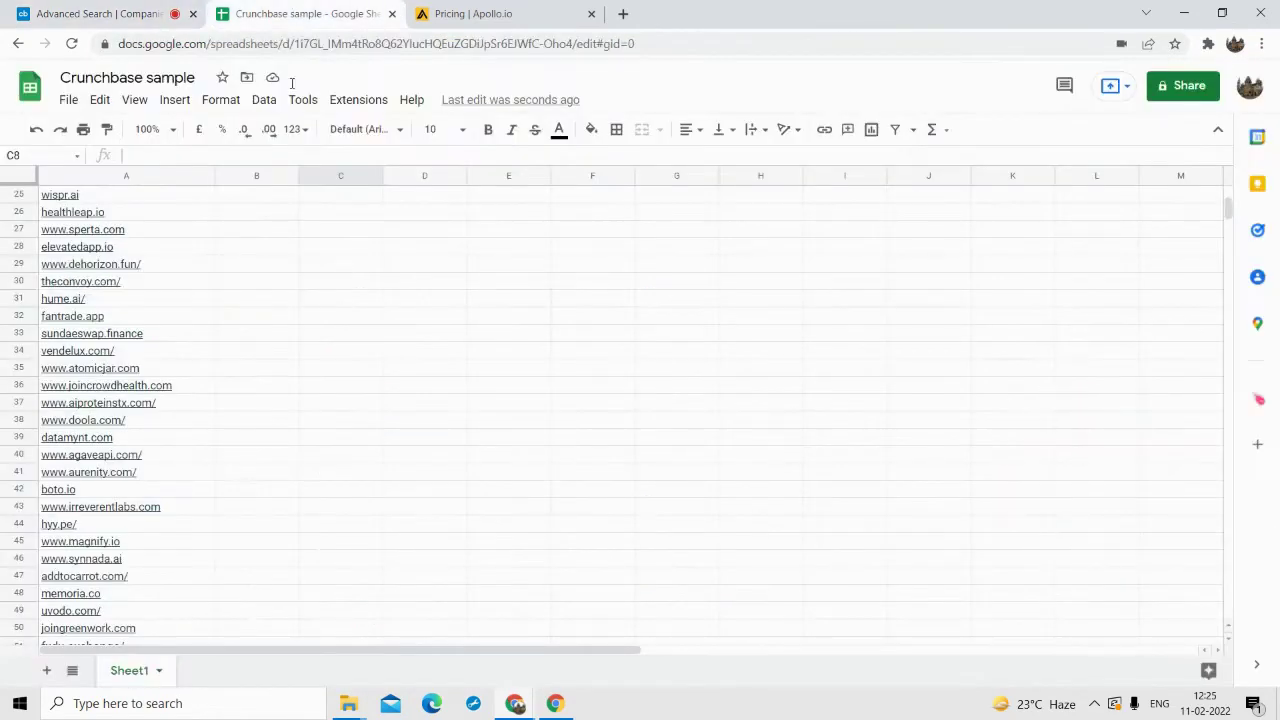
scroll(284, 404, down, 4)
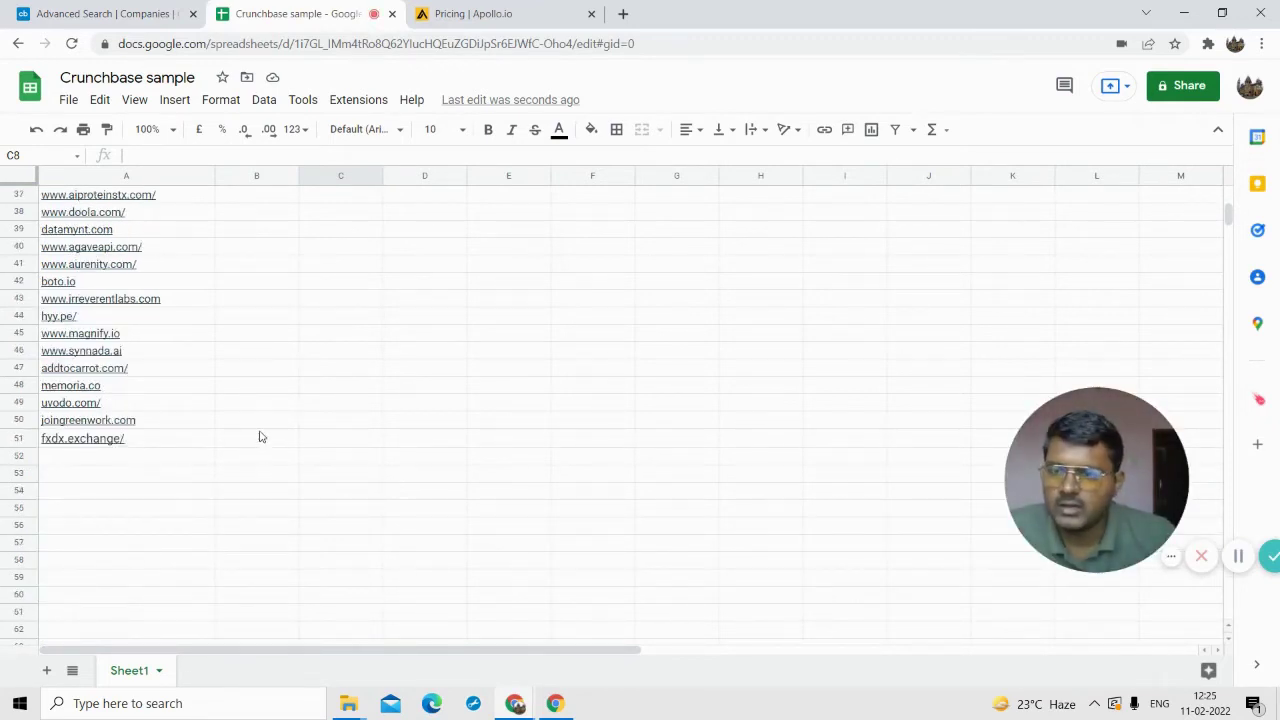
scroll(265, 434, up, 1)
scroll(270, 431, down, 1)
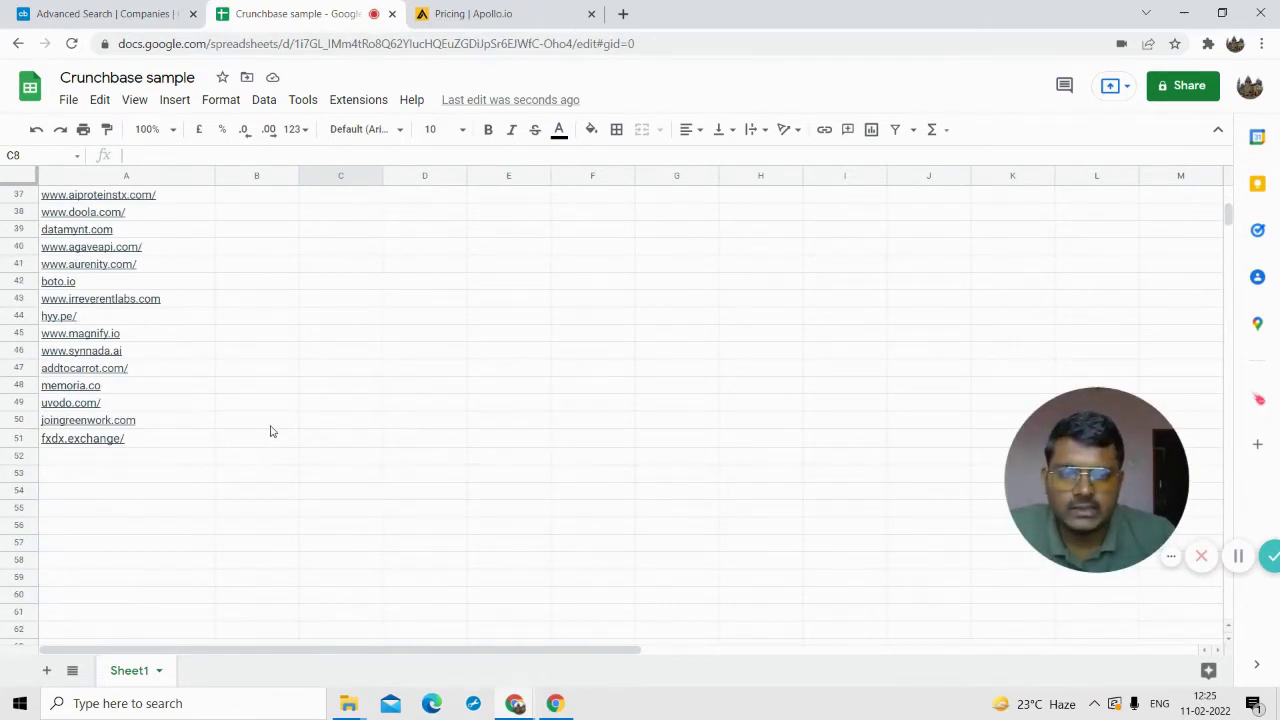
scroll(270, 431, up, 3)
scroll(265, 429, down, 3)
scroll(270, 385, up, 12)
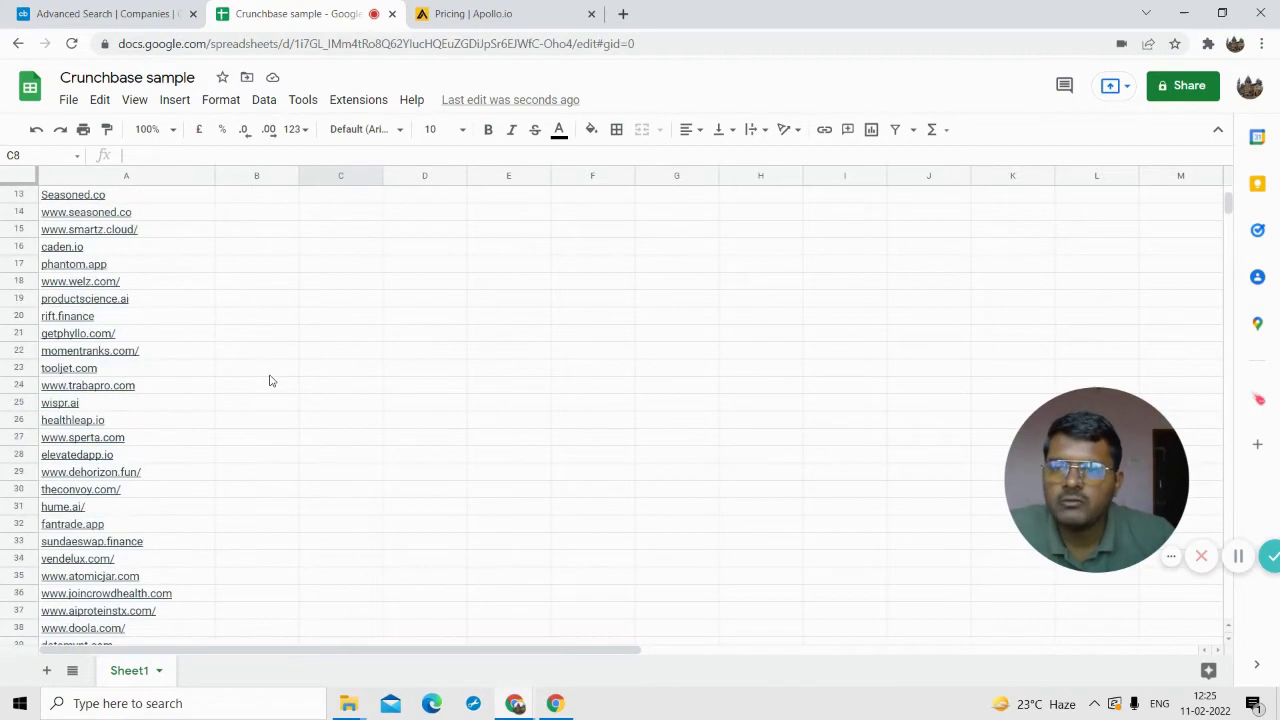
Step: Switch to Apollo, log in to the account and open the People search
click(497, 17)
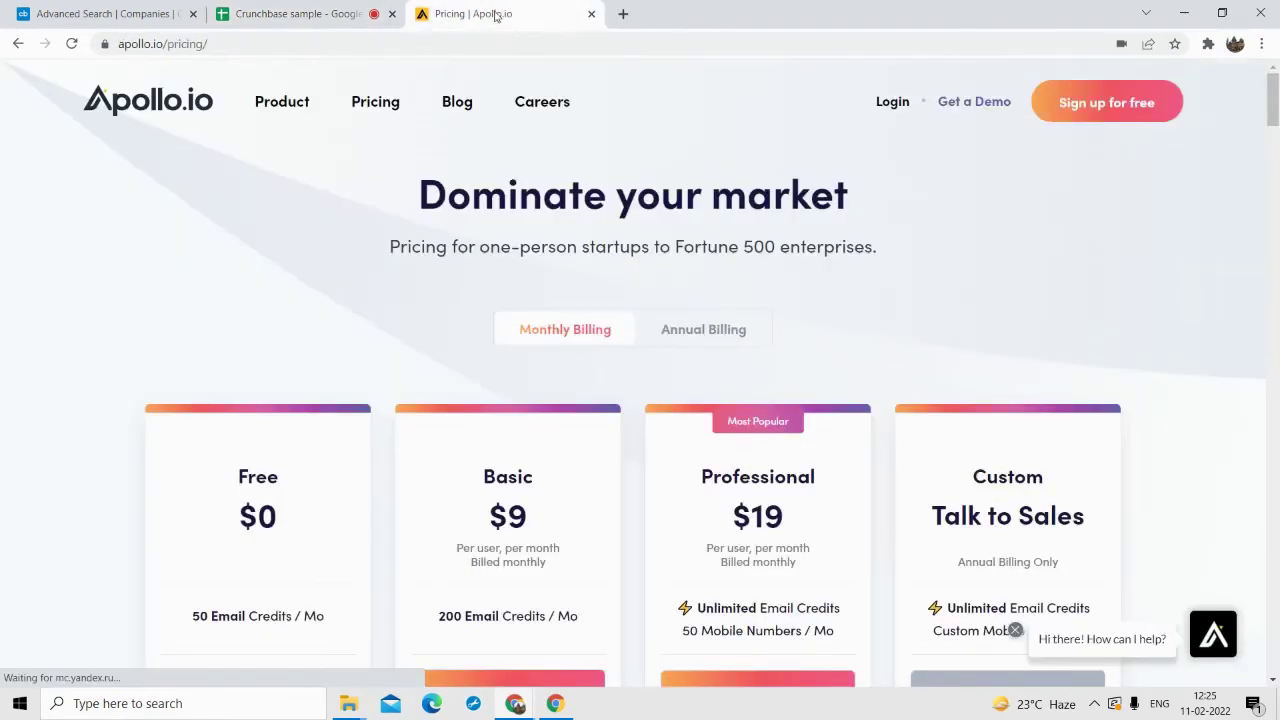
click(883, 108)
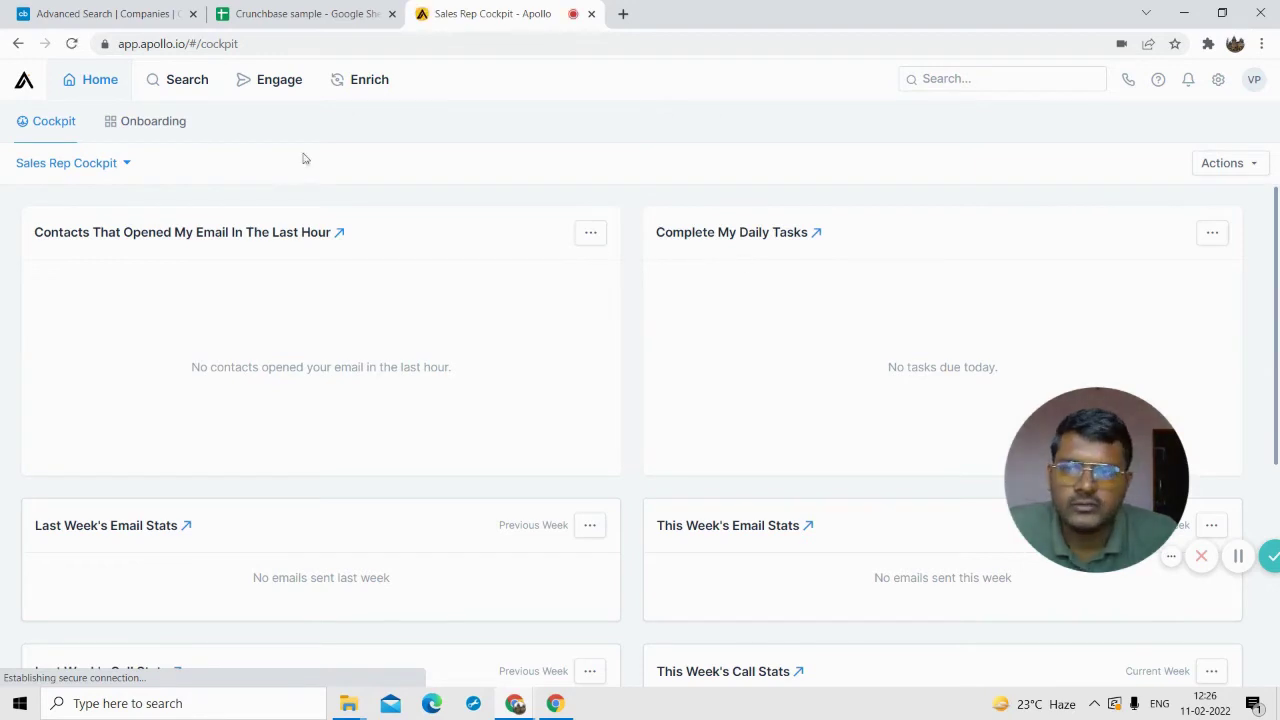
mouse_move(186, 89)
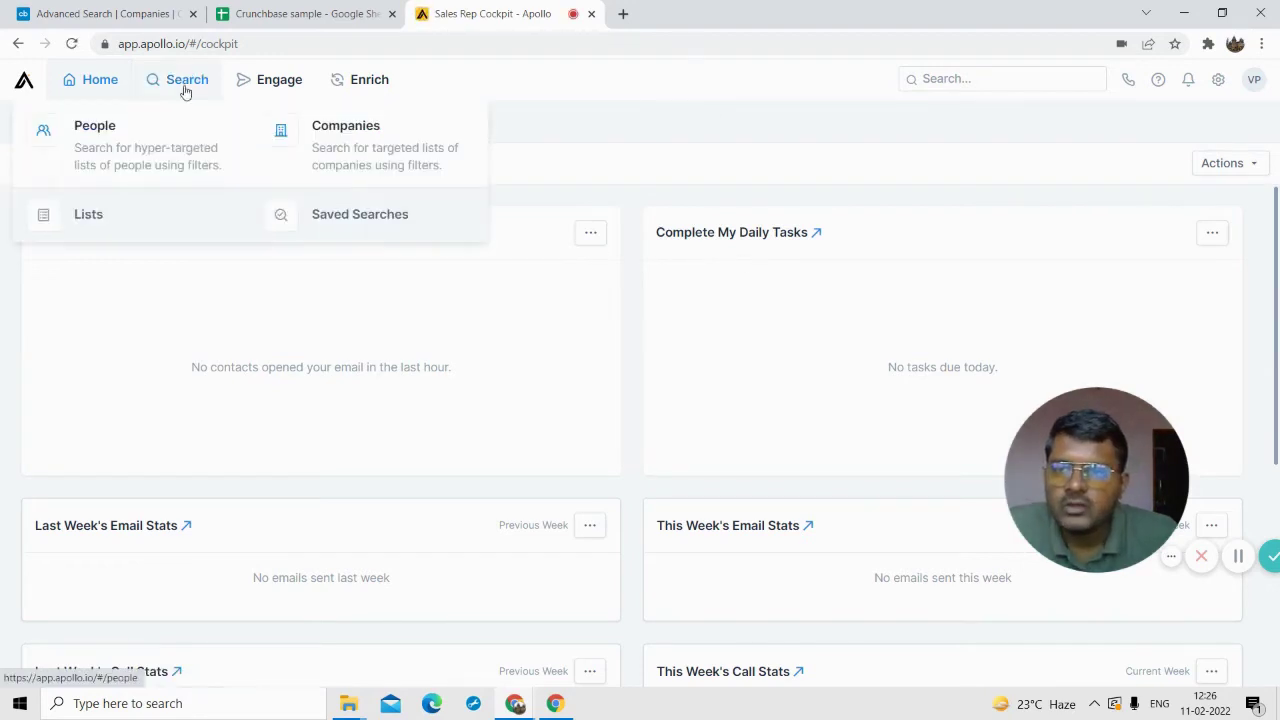
click(124, 142)
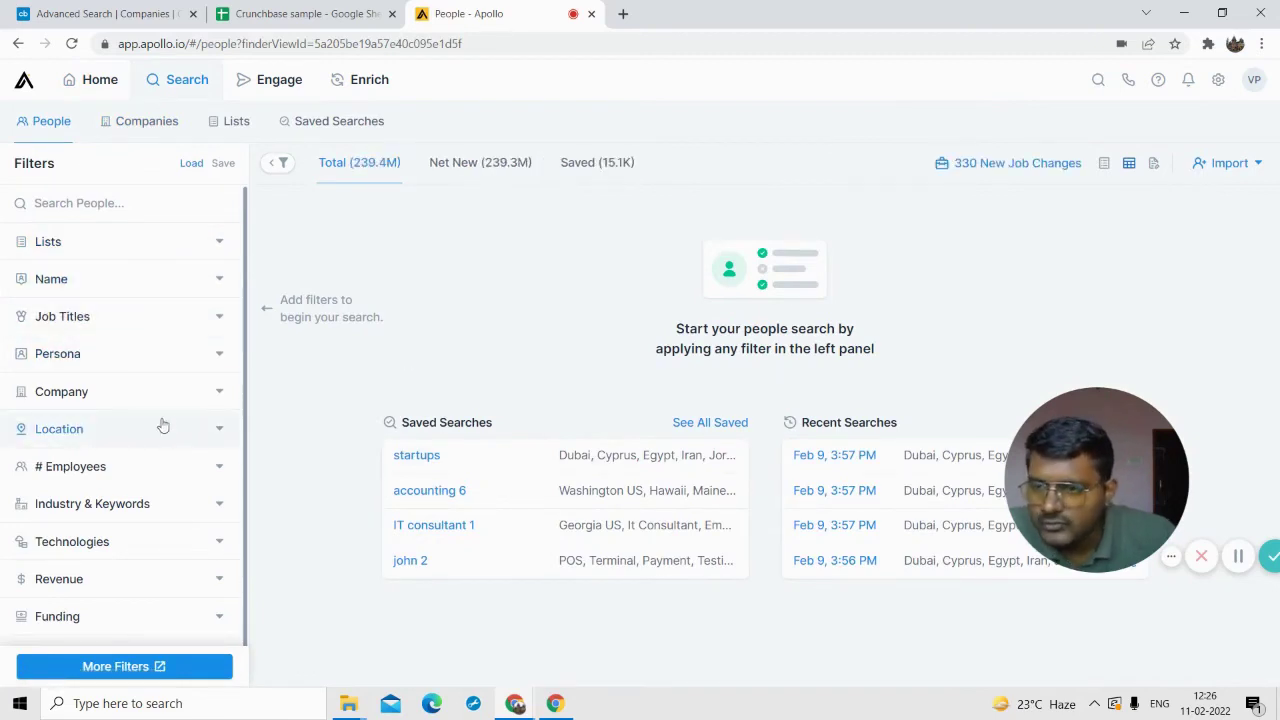
Step: Expand the Company filter and its section for including or excluding a list of companies
scroll(157, 394, down, 2)
scroll(163, 398, up, 1)
scroll(163, 398, up, 1)
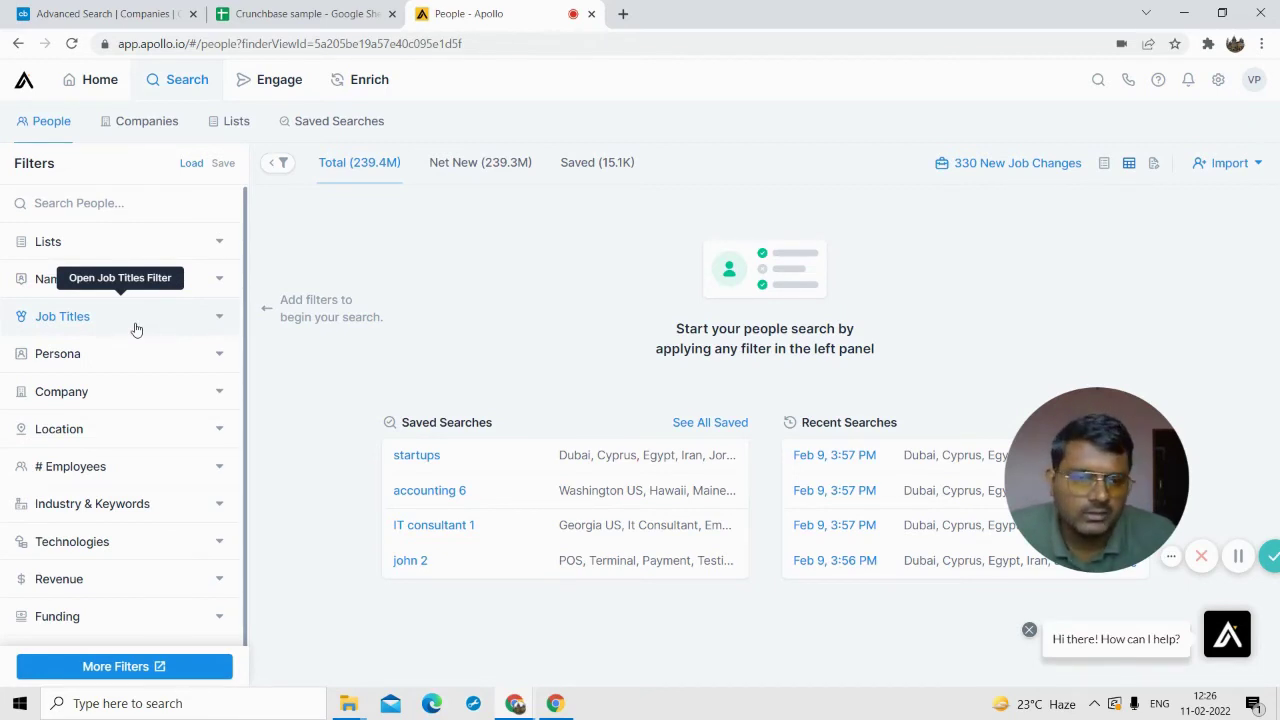
scroll(106, 423, down, 2)
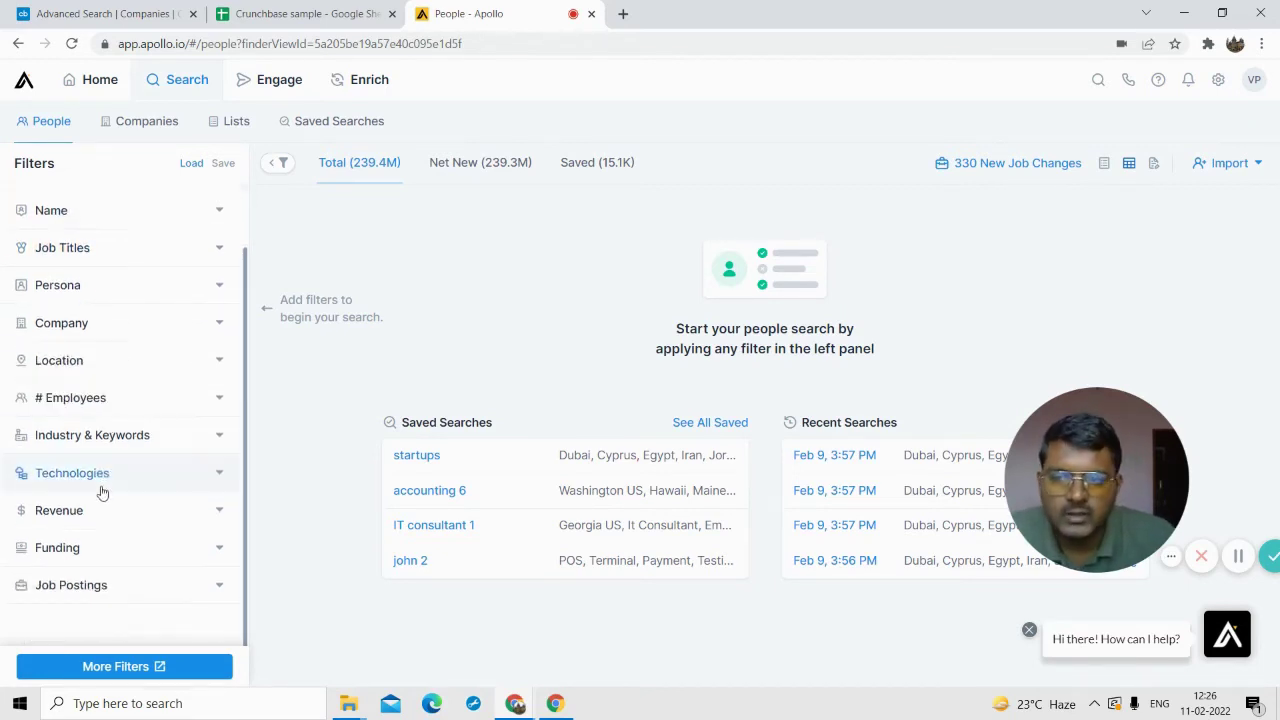
scroll(99, 460, up, 2)
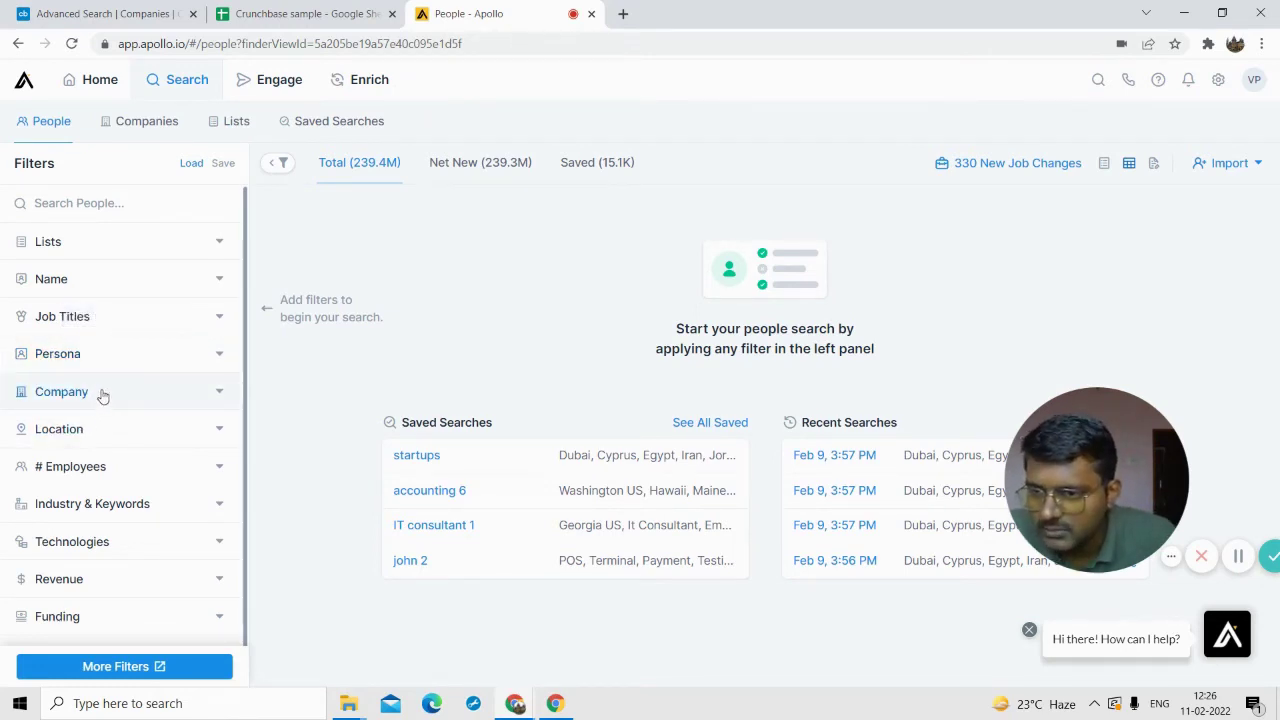
click(101, 396)
scroll(91, 440, down, 3)
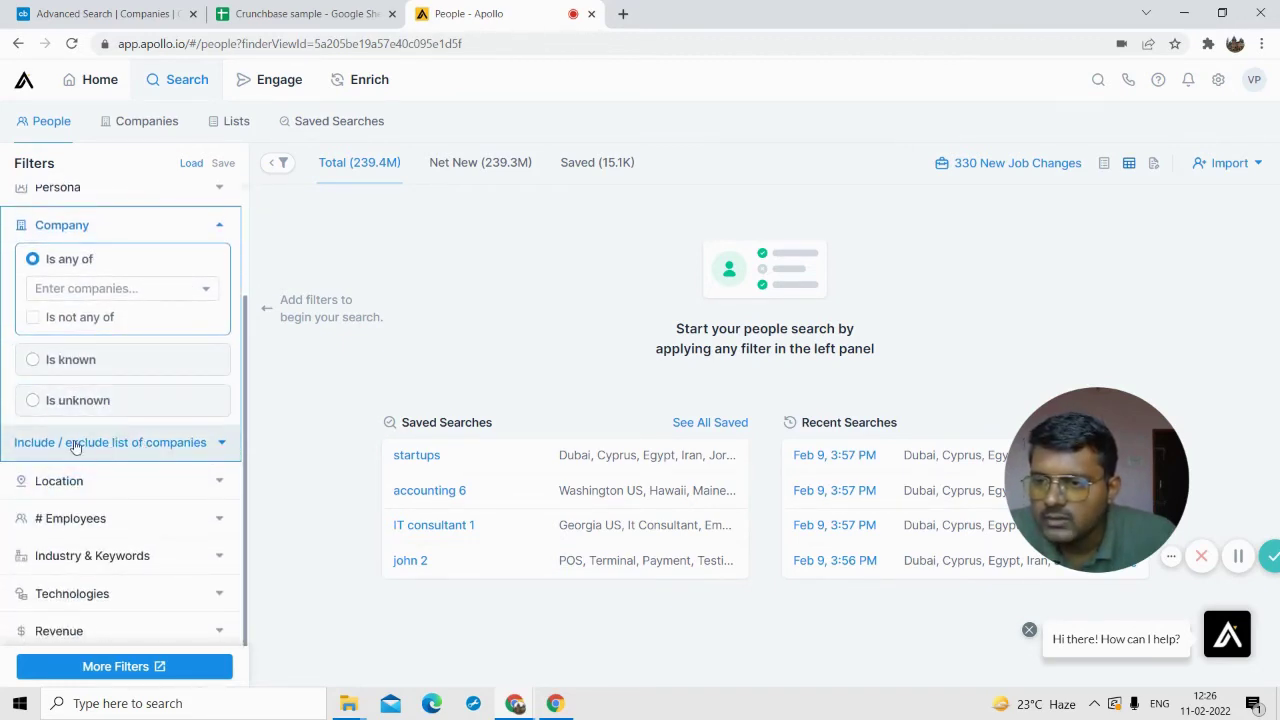
click(85, 451)
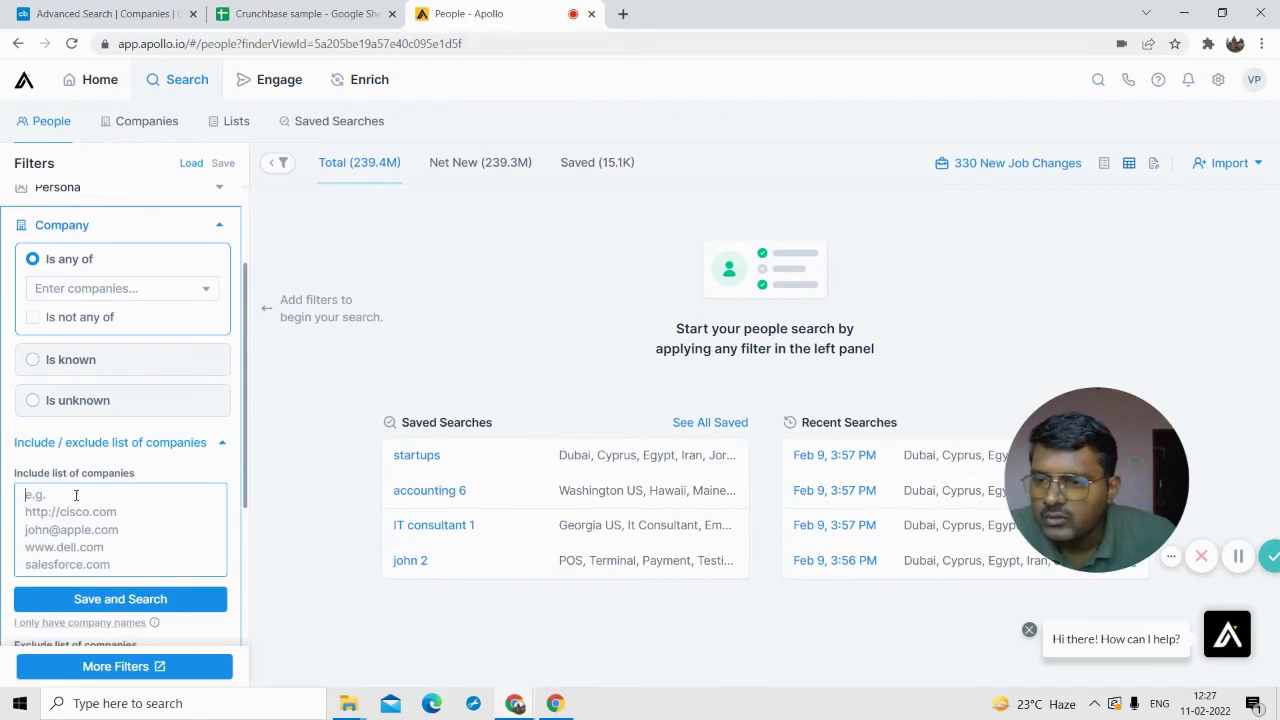
scroll(75, 495, down, 1)
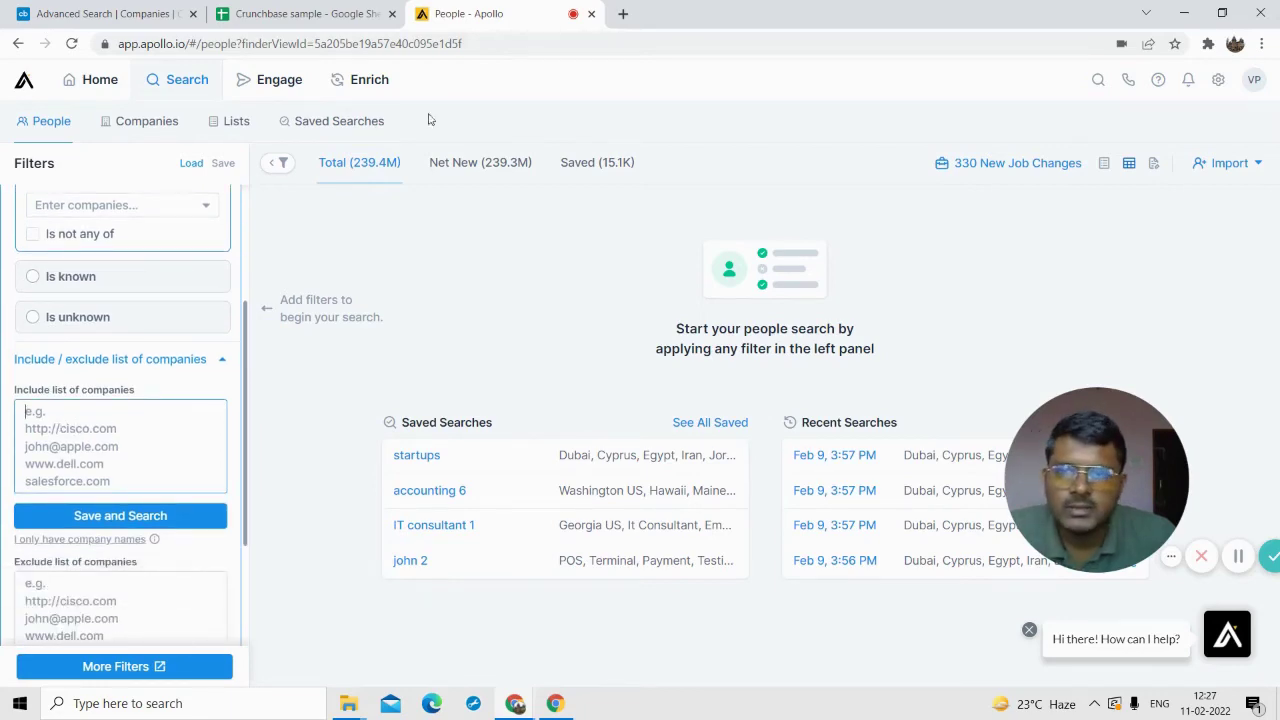
Step: Copy the websites in A2:A51 of the Crunchbase sample sheet and paste them into Apollo's include list of companies
click(310, 13)
drag(126, 216, 137, 503)
key(ctrl+c)
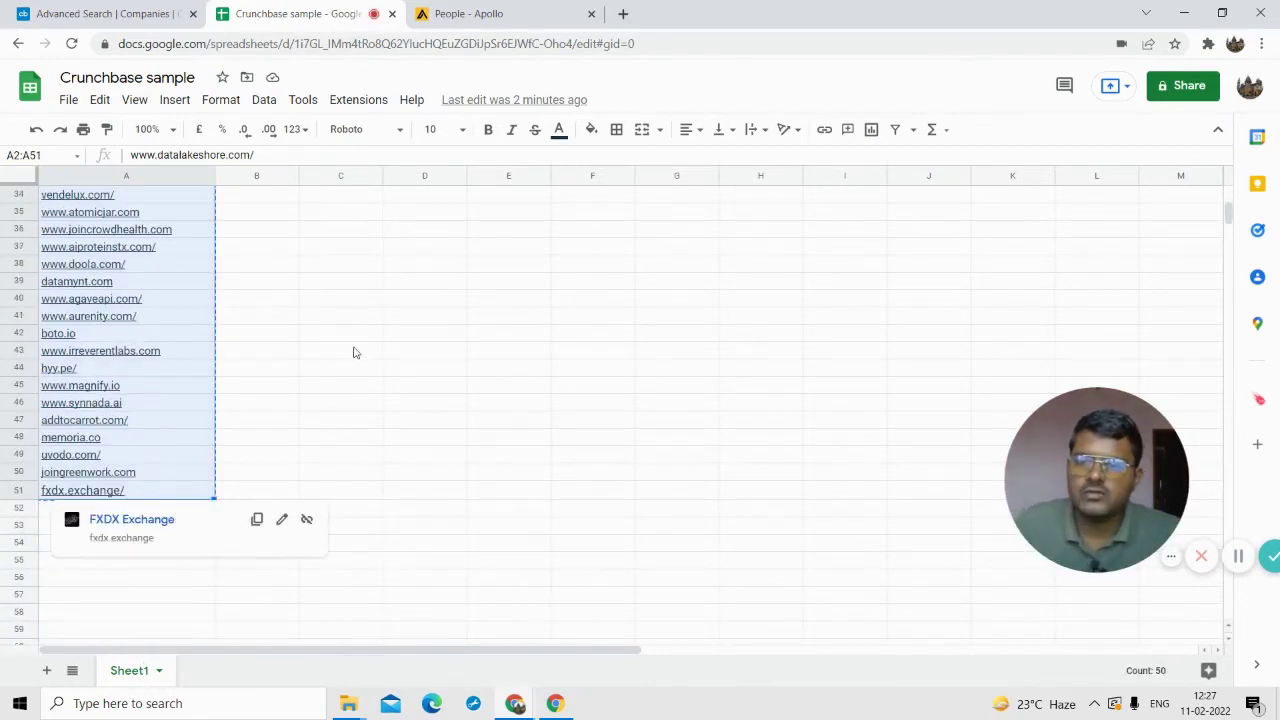
scroll(360, 340, up, 10)
click(470, 13)
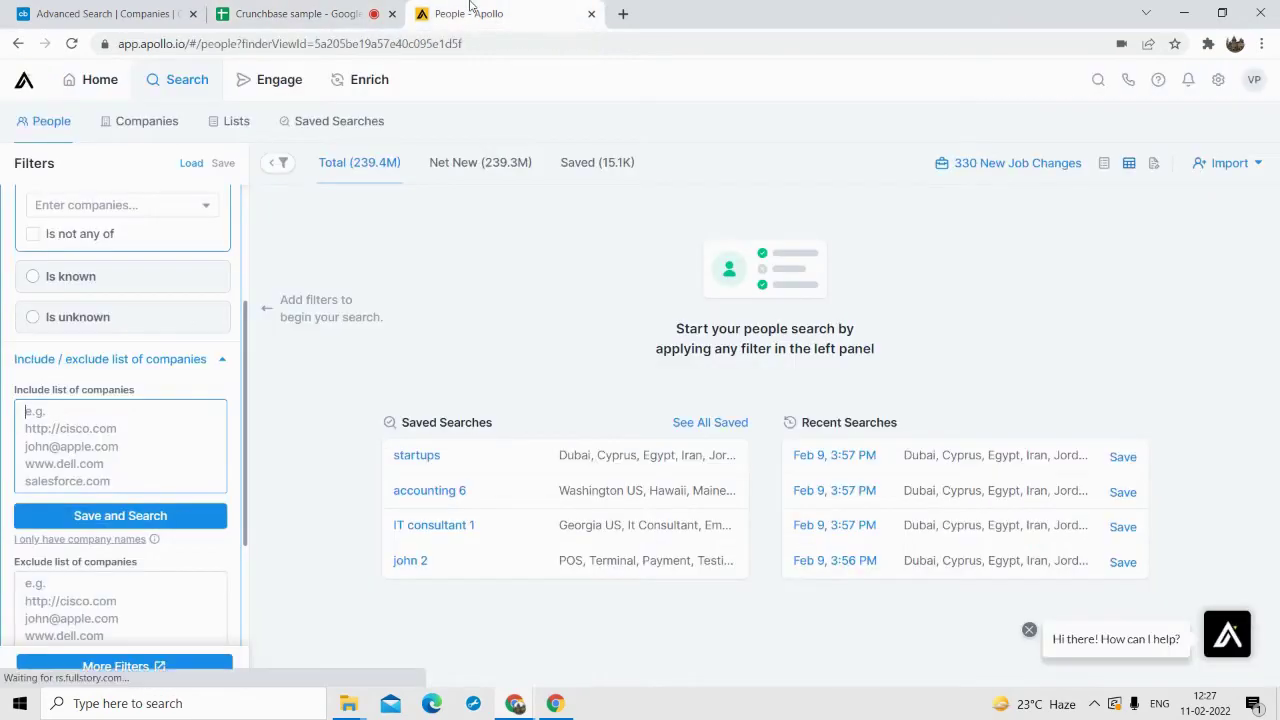
click(114, 437)
key(ctrl+v)
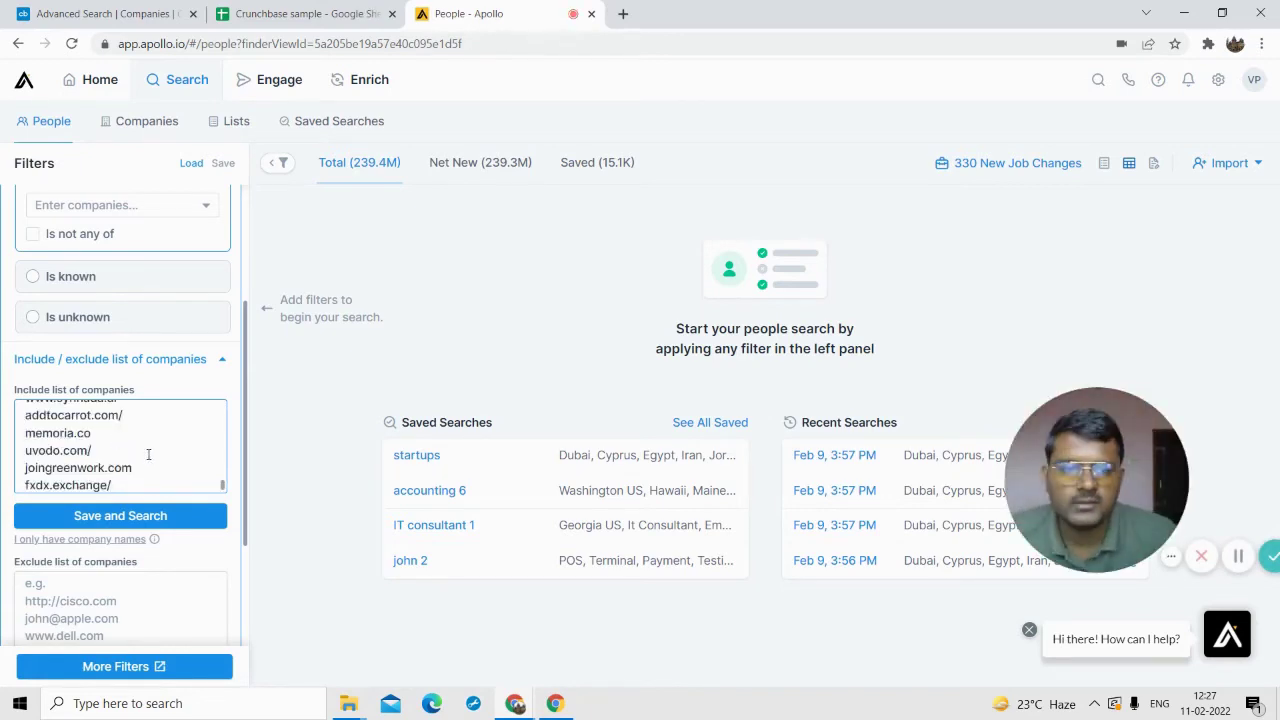
Step: Save the pasted include list of companies, run the people search with it and look through the resulting people
scroll(148, 454, up, 10)
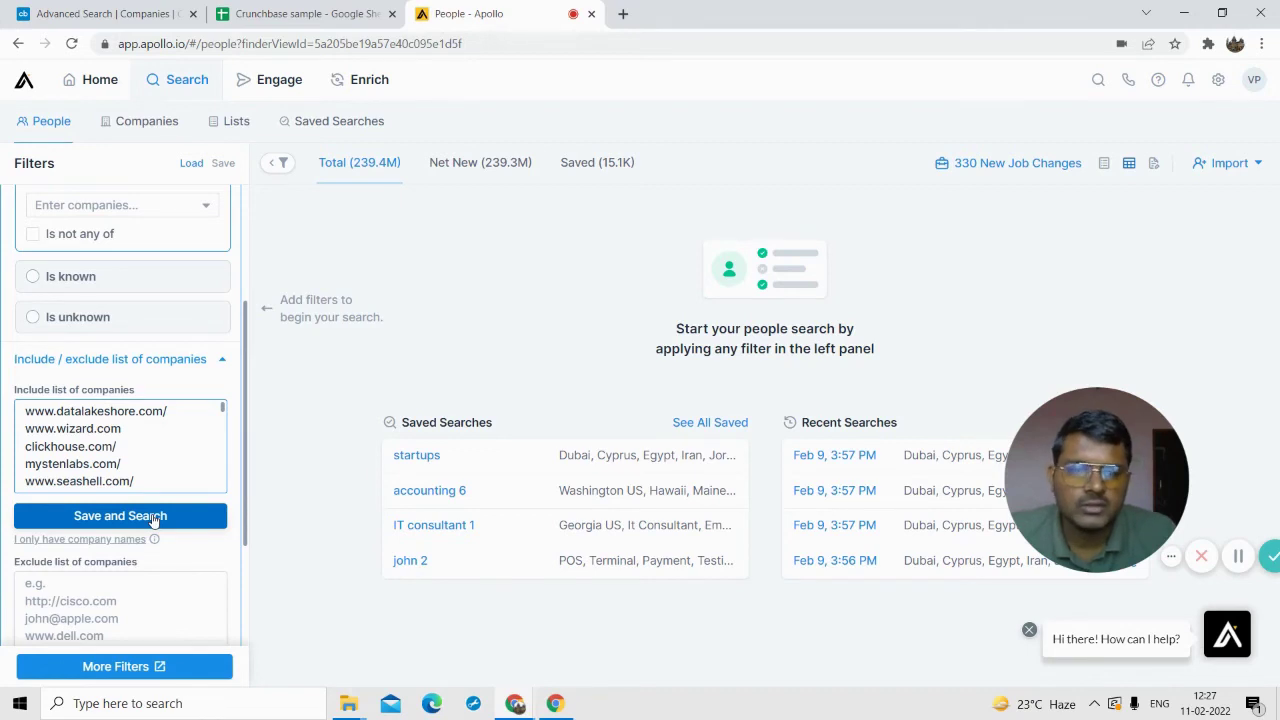
click(145, 516)
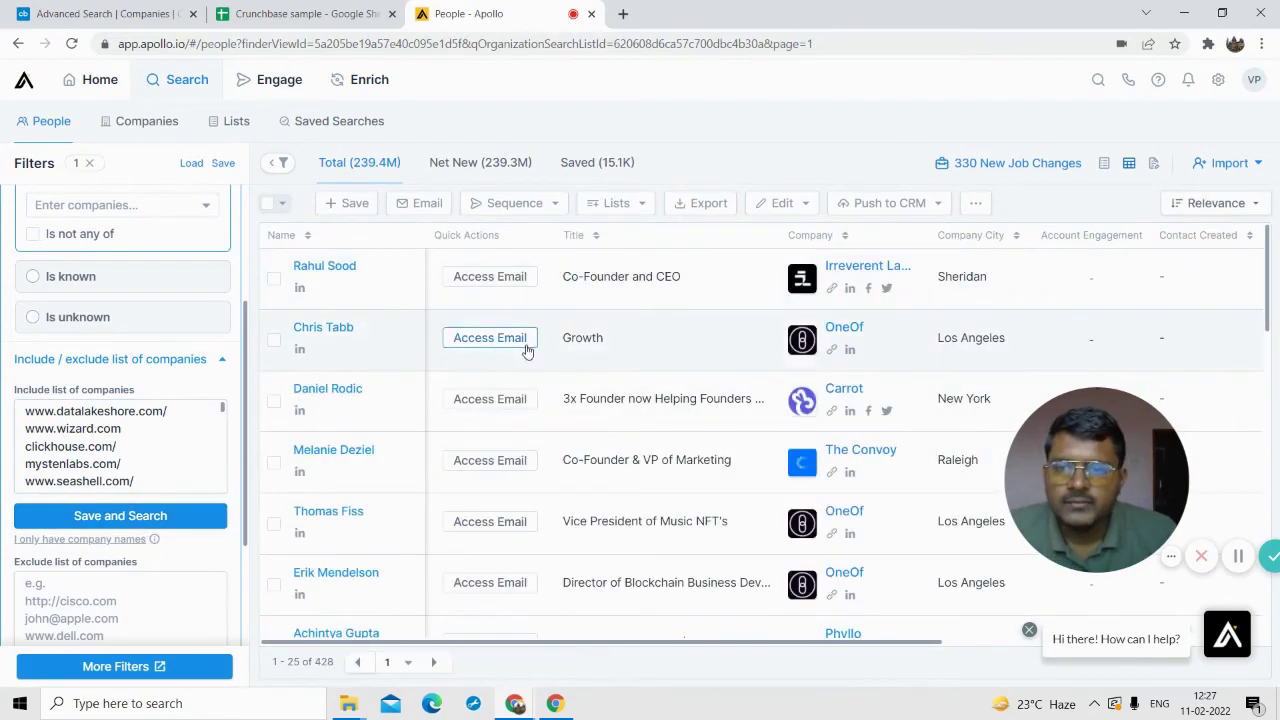
scroll(517, 354, down, 1)
scroll(520, 350, up, 1)
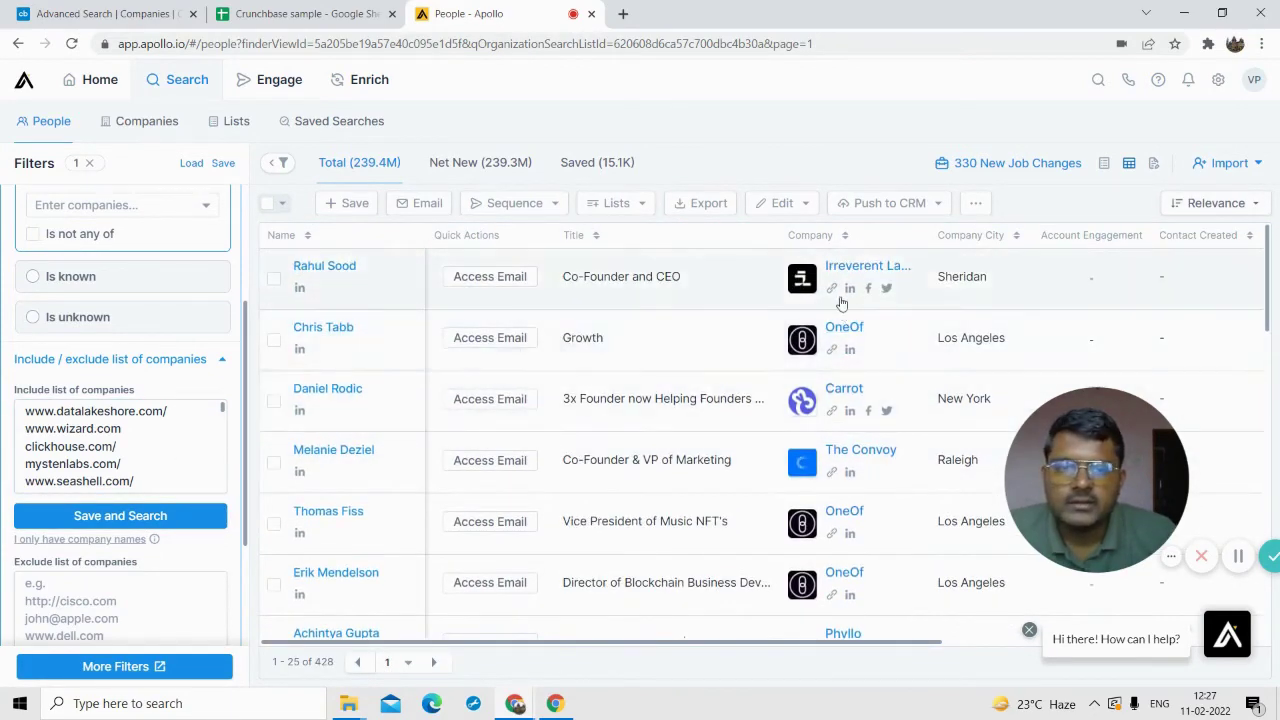
scroll(723, 386, down, 1)
scroll(612, 290, up, 1)
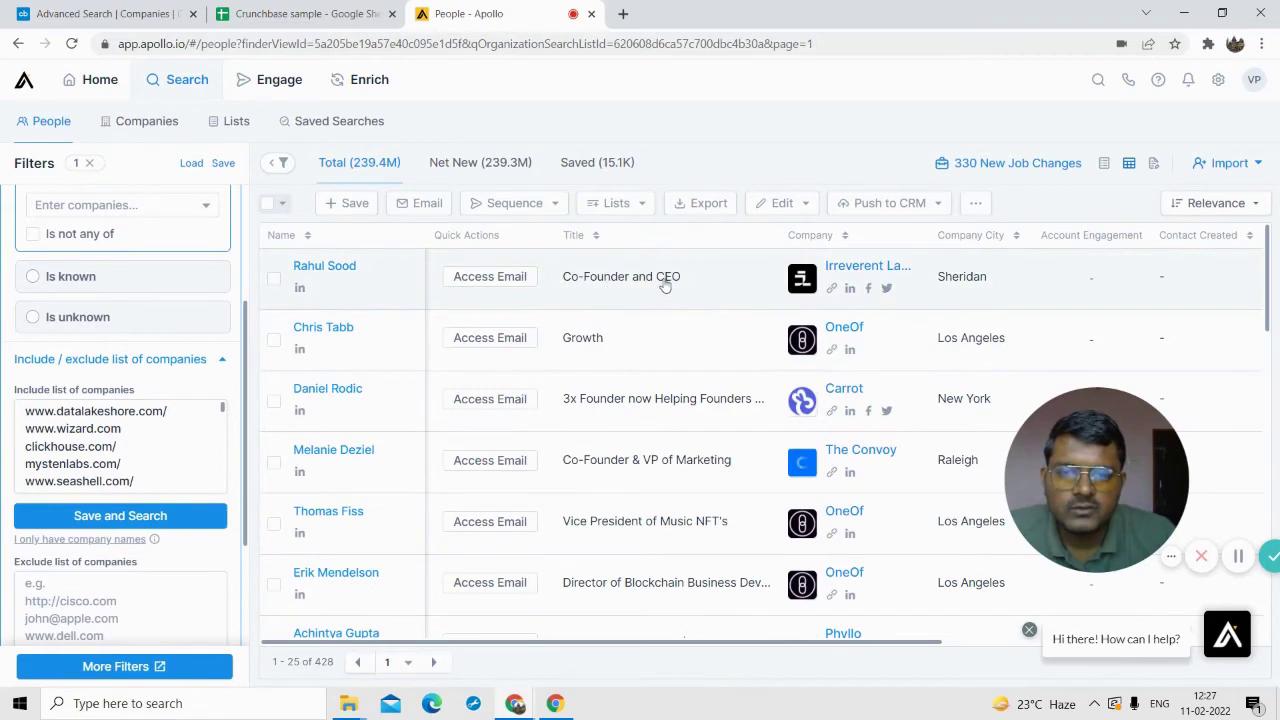
scroll(601, 418, down, 10)
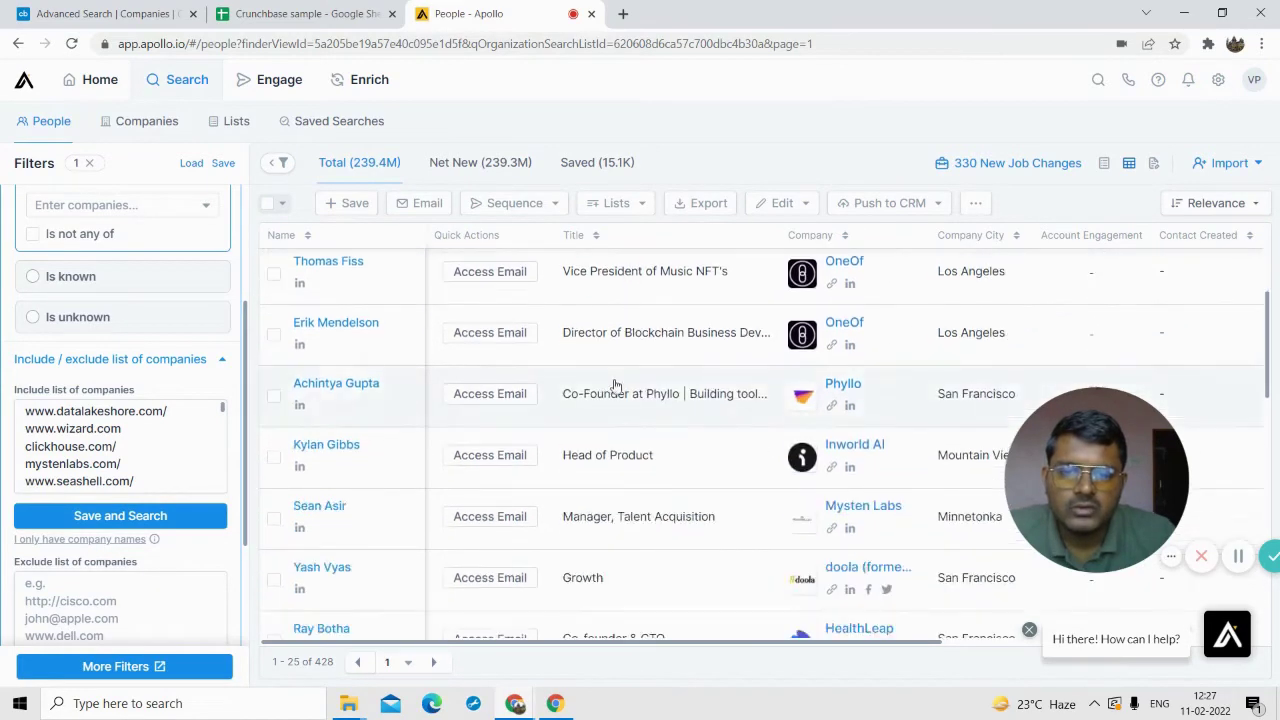
scroll(595, 545, down, 5)
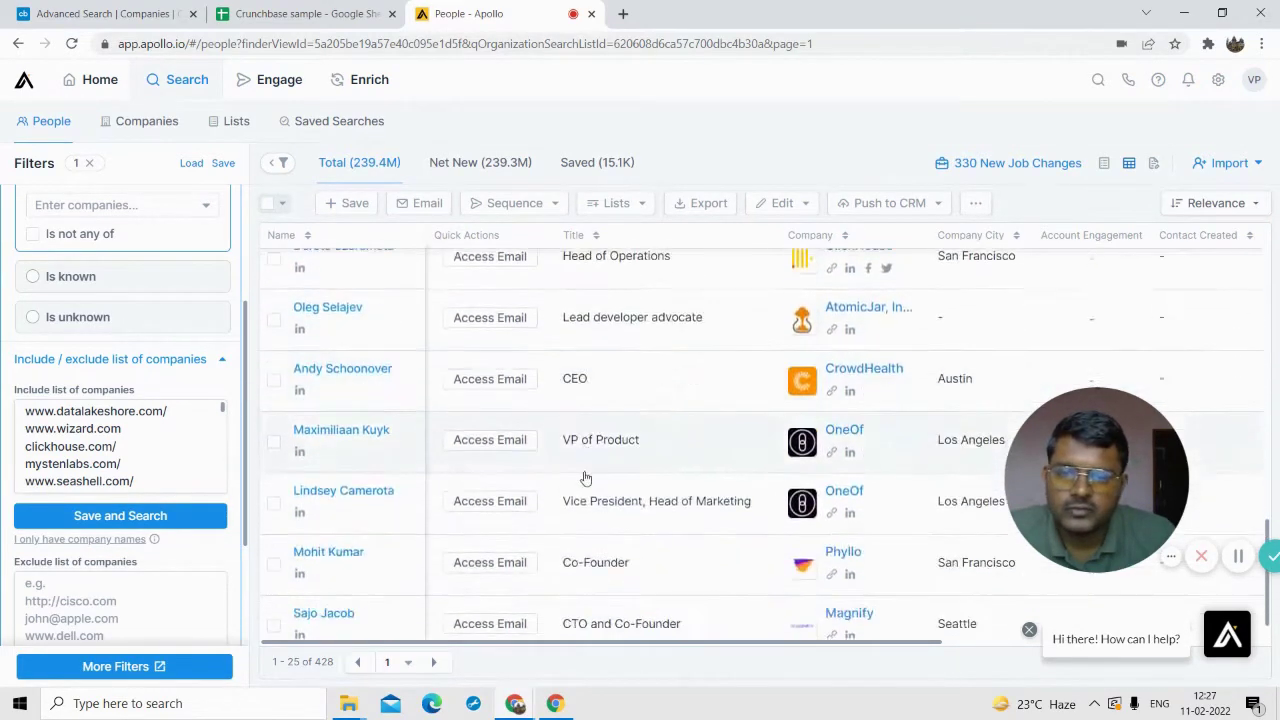
Step: Expand the Email Status filter among the additional filters, choose Verified and apply it to the people search
scroll(125, 560, down, 4)
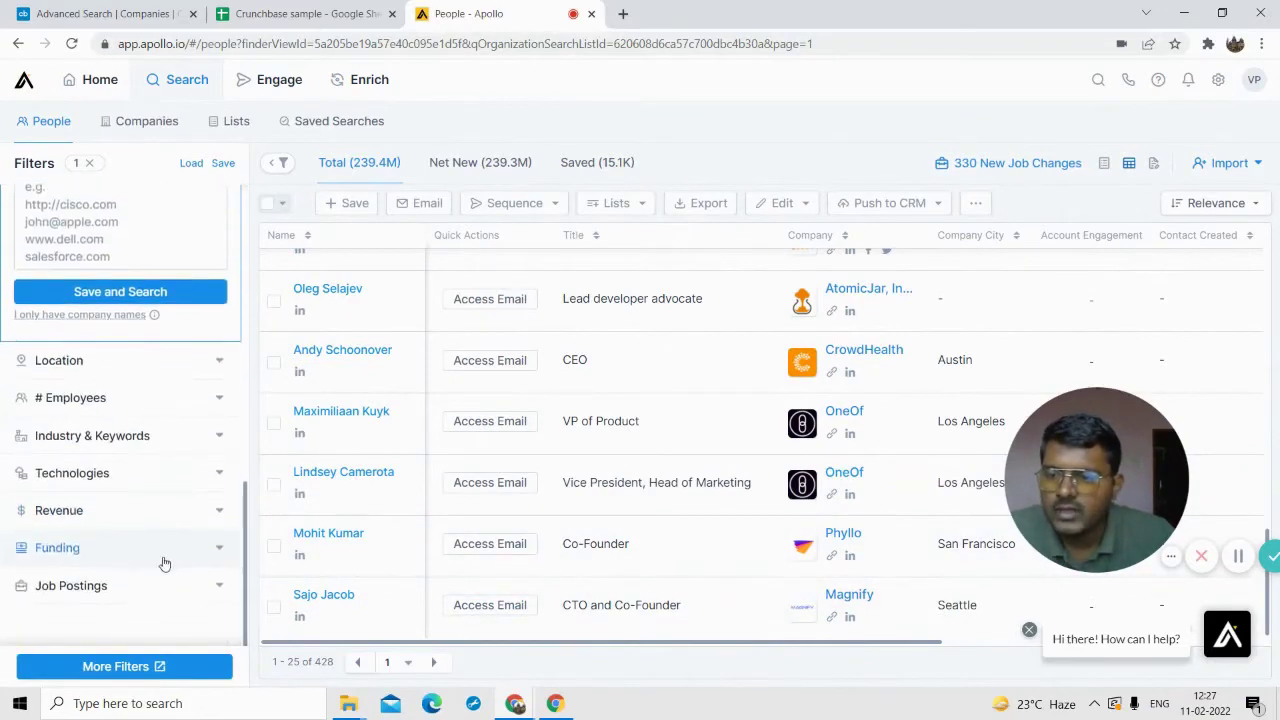
click(125, 667)
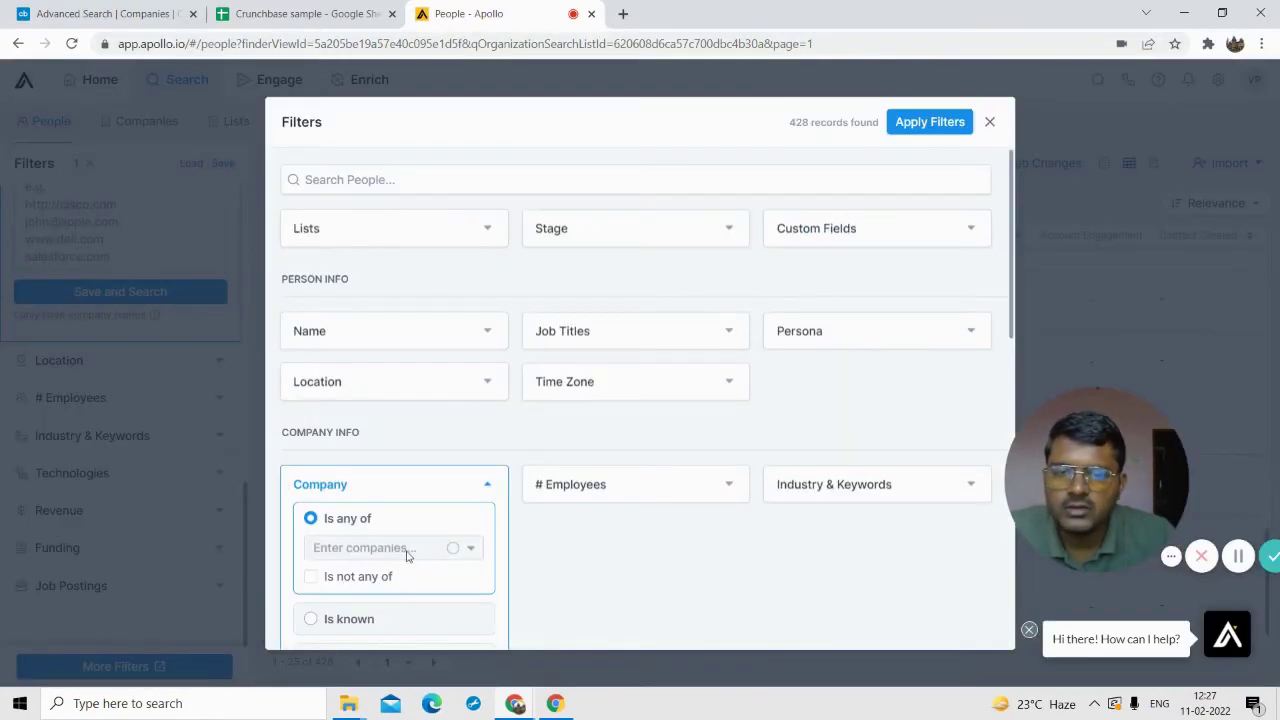
scroll(407, 556, down, 10)
click(360, 612)
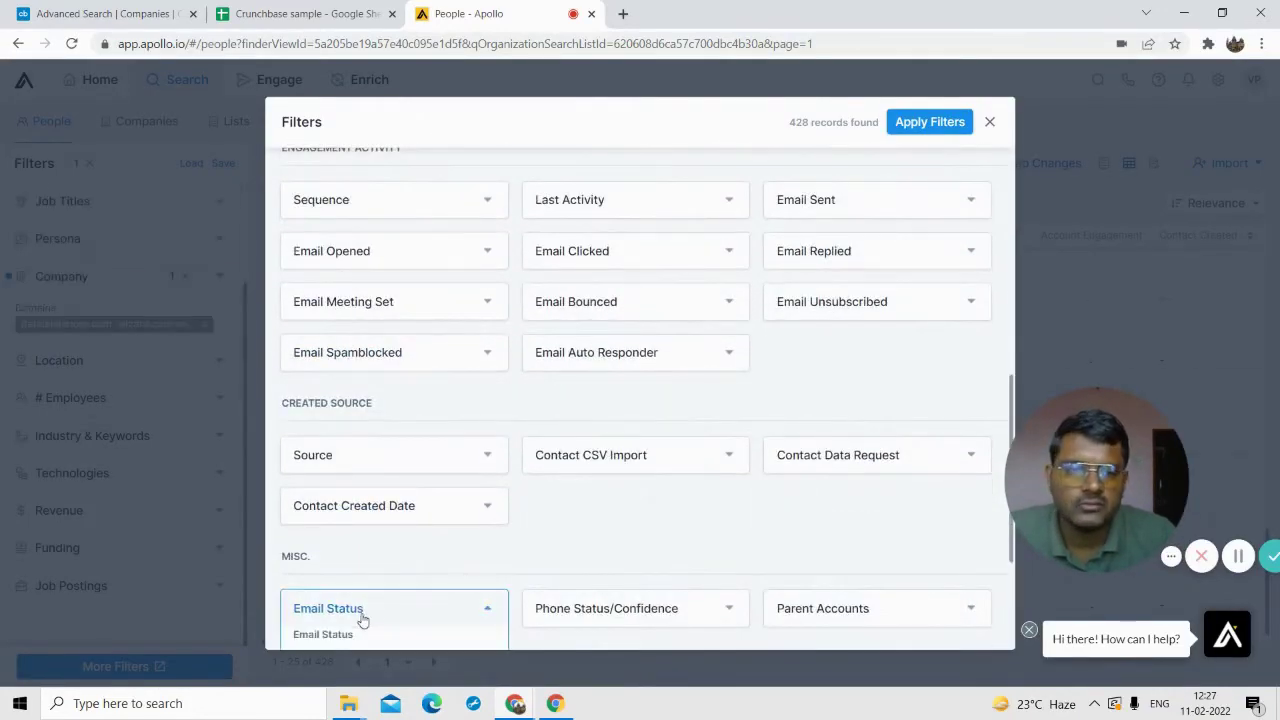
scroll(391, 600, down, 3)
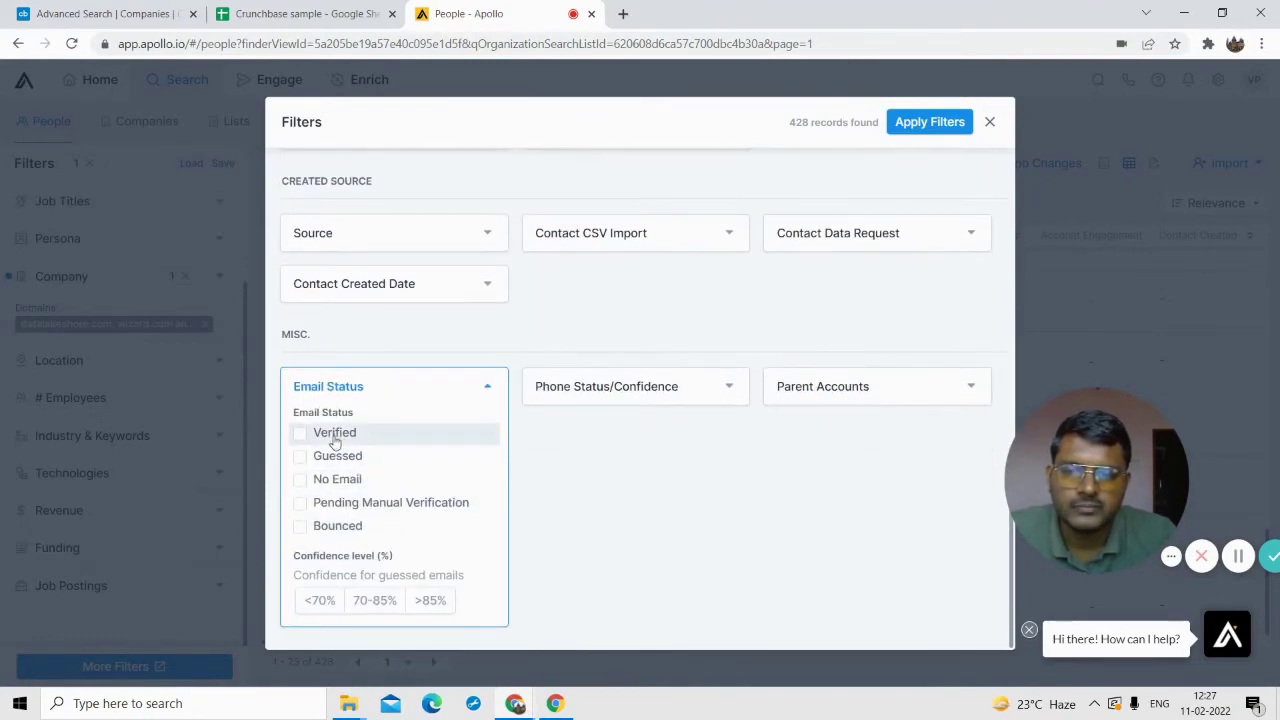
click(330, 432)
scroll(911, 294, up, 6)
click(929, 126)
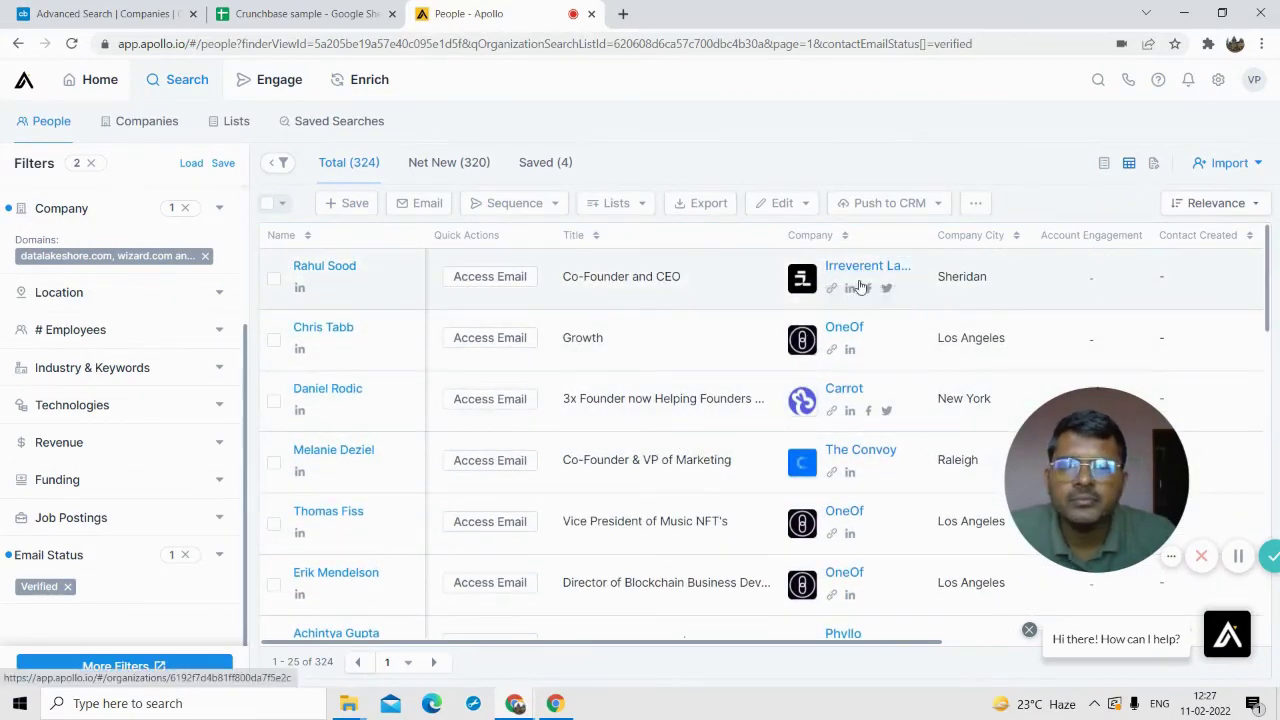
Step: Filter the people search by the job title founder
scroll(100, 400, up, 2)
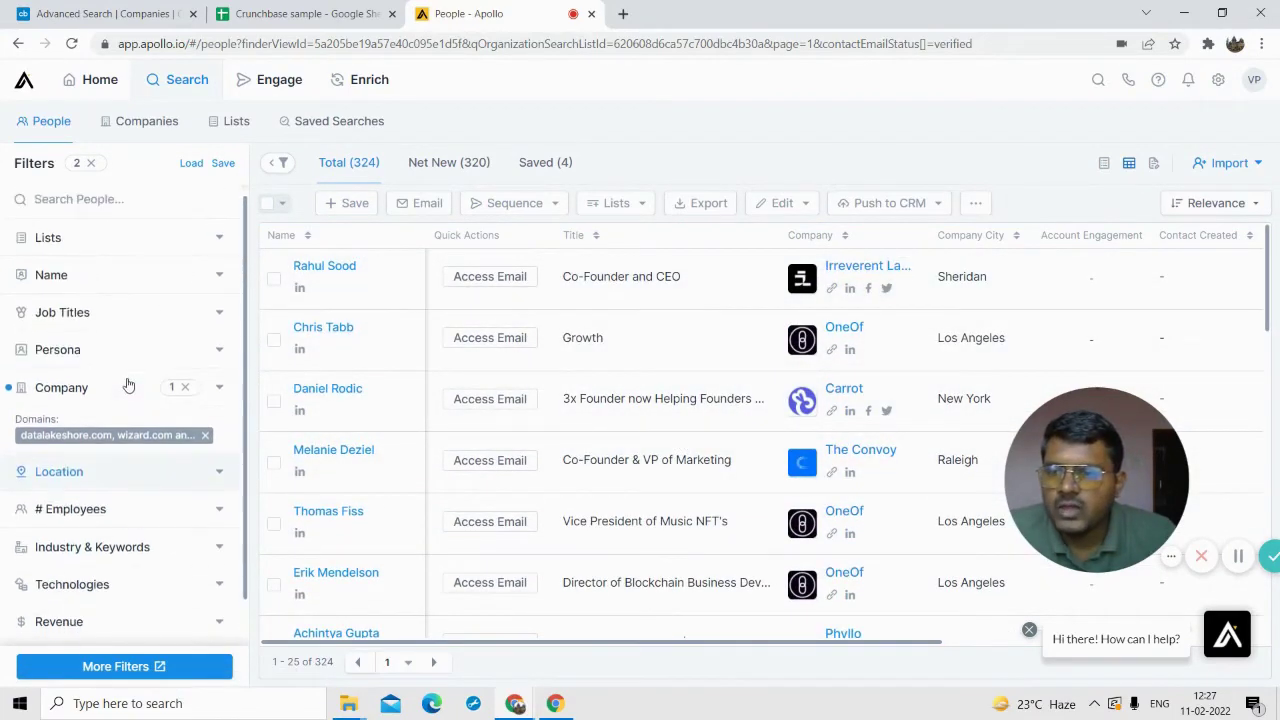
click(110, 322)
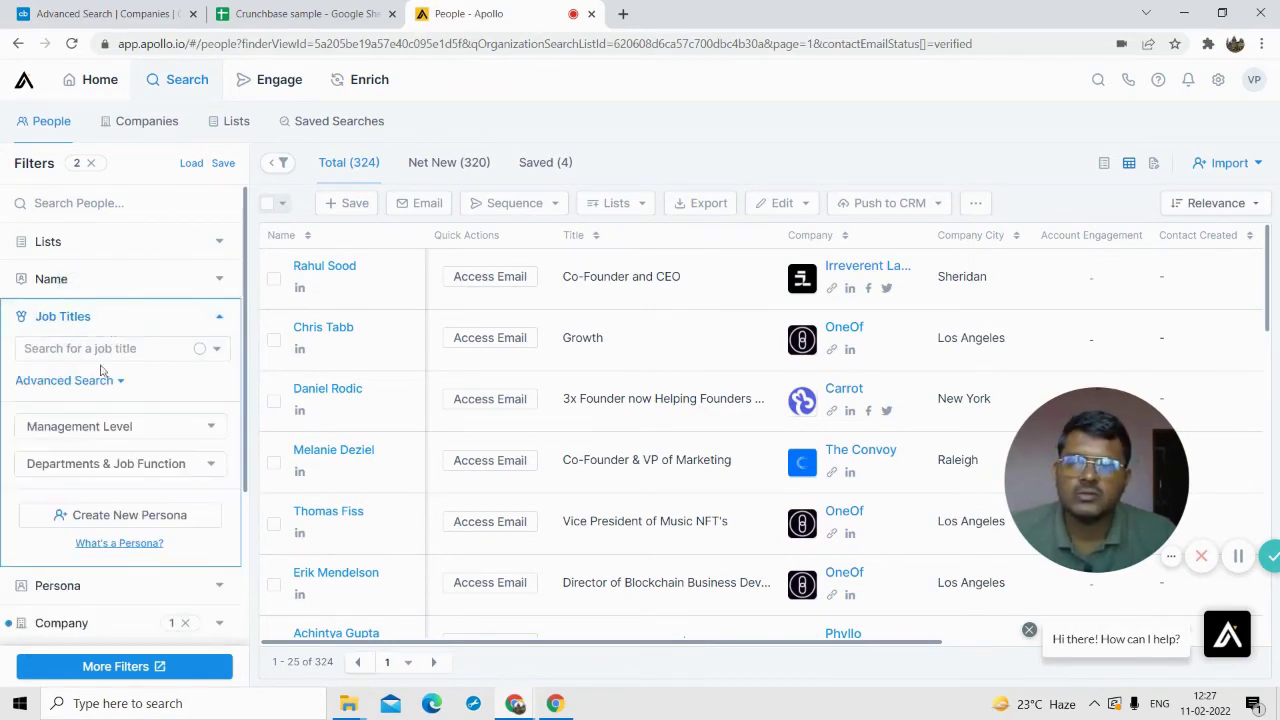
click(100, 348)
text(founder)
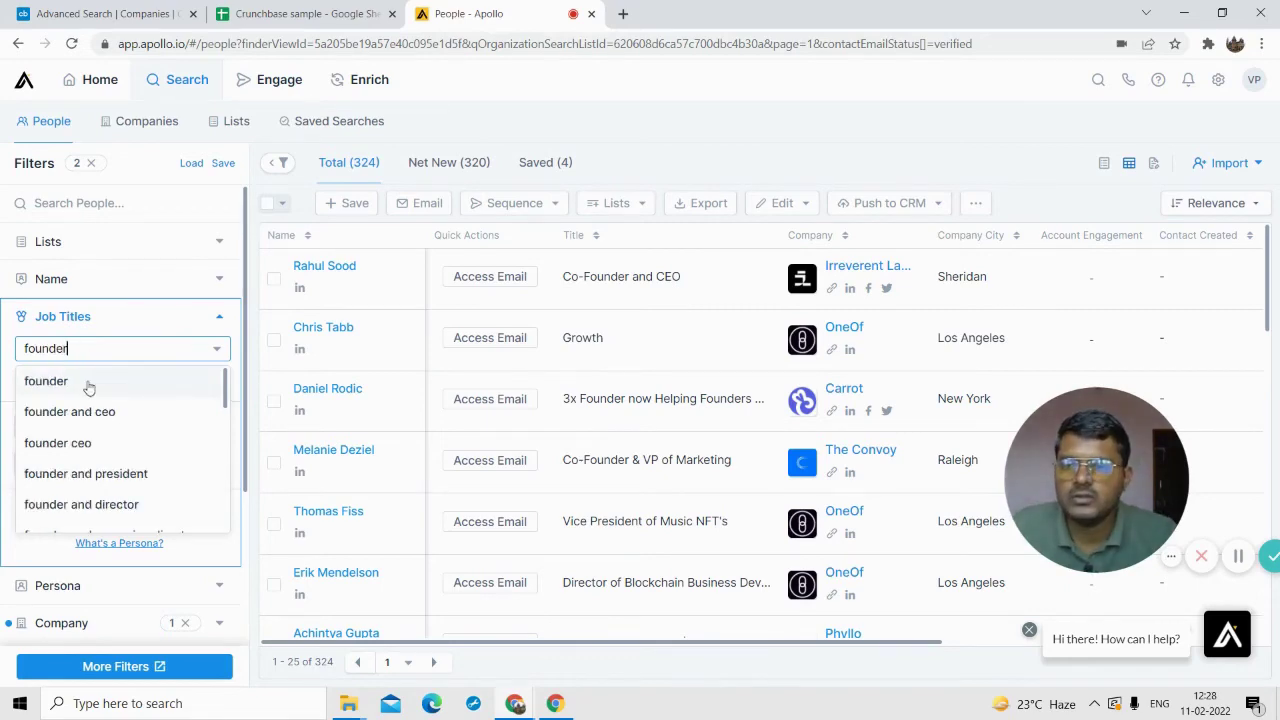
click(86, 382)
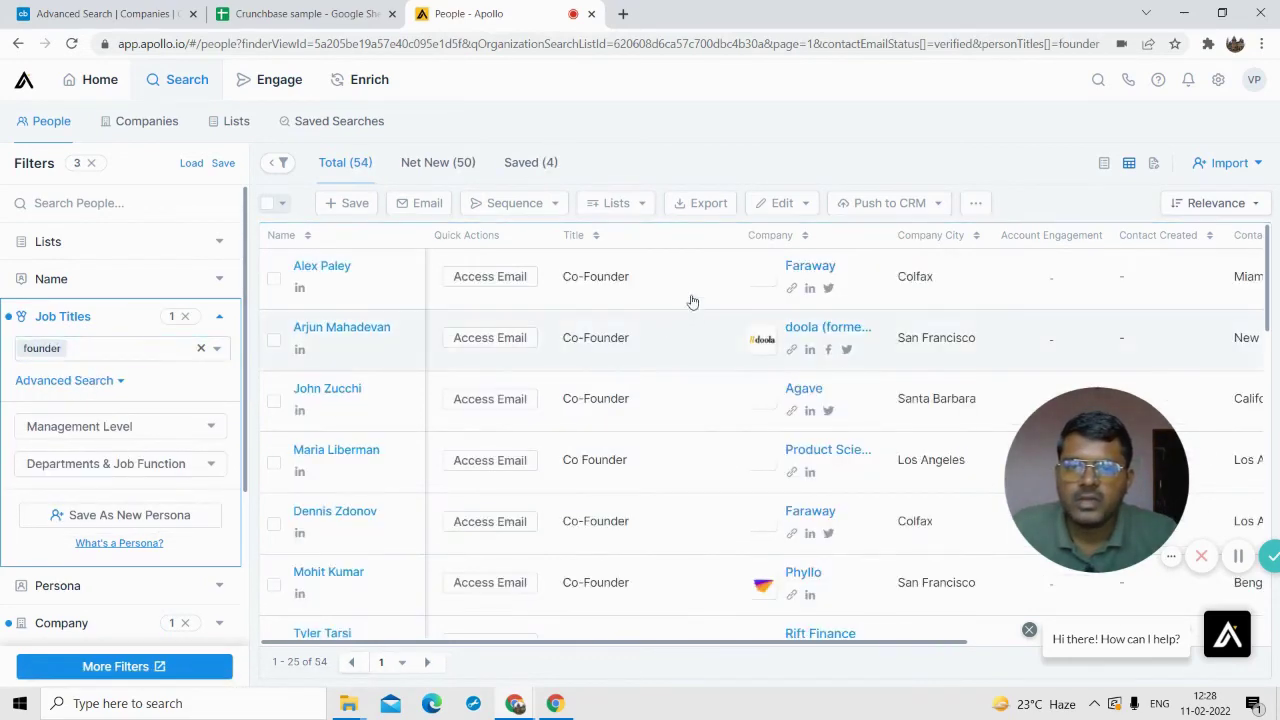
Step: Select 25 people on the first page of founder results and save them as contacts without adding them to a list
scroll(645, 400, down, 10)
scroll(620, 450, down, 1)
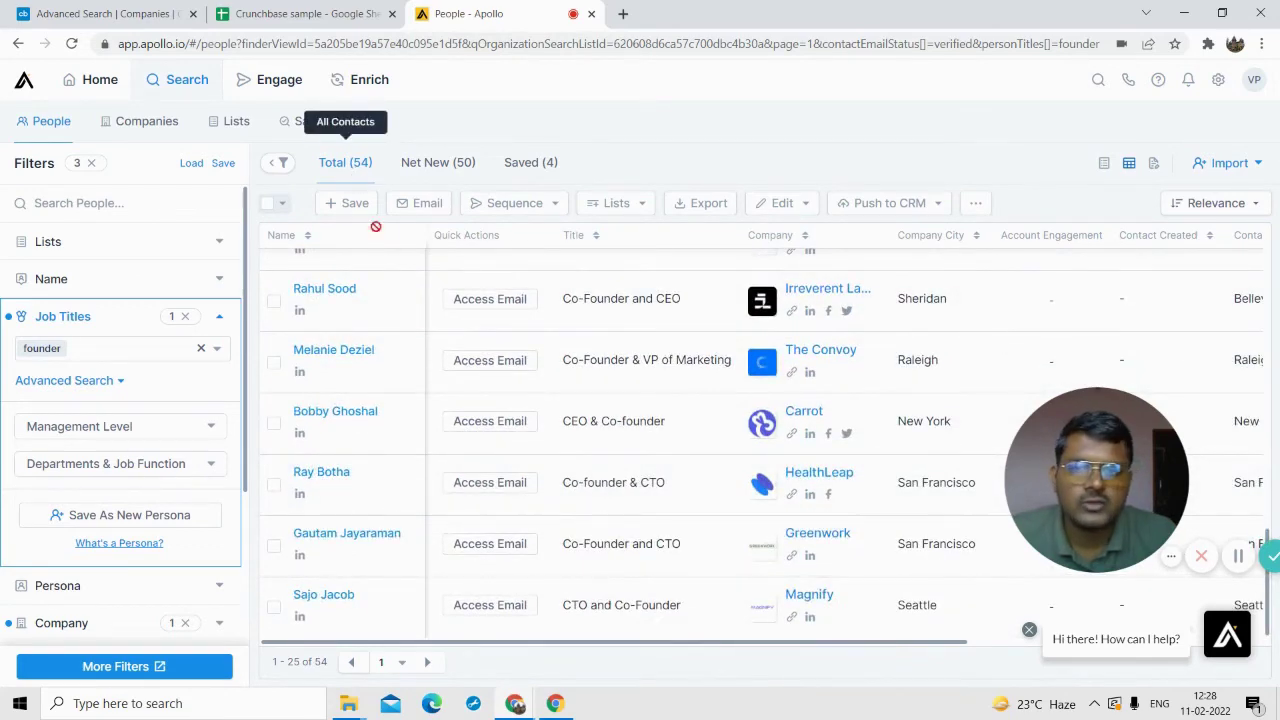
scroll(500, 400, up, 11)
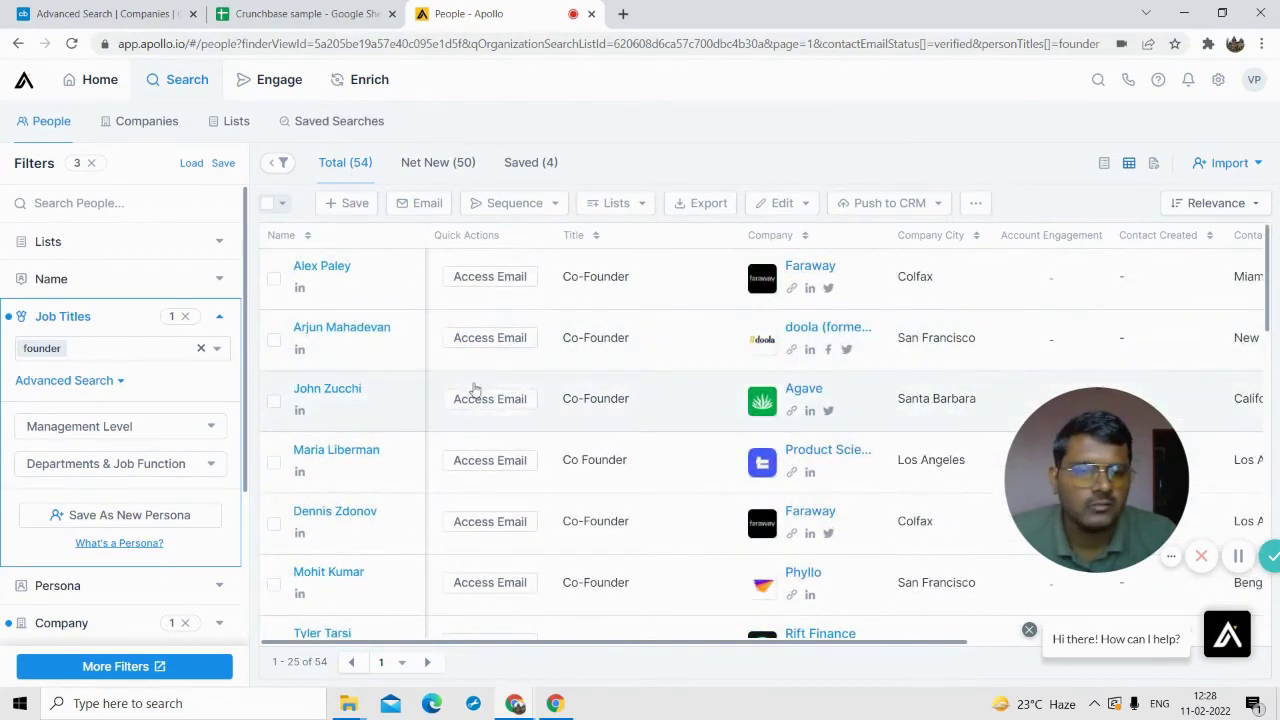
drag(1246, 527, 1195, 476)
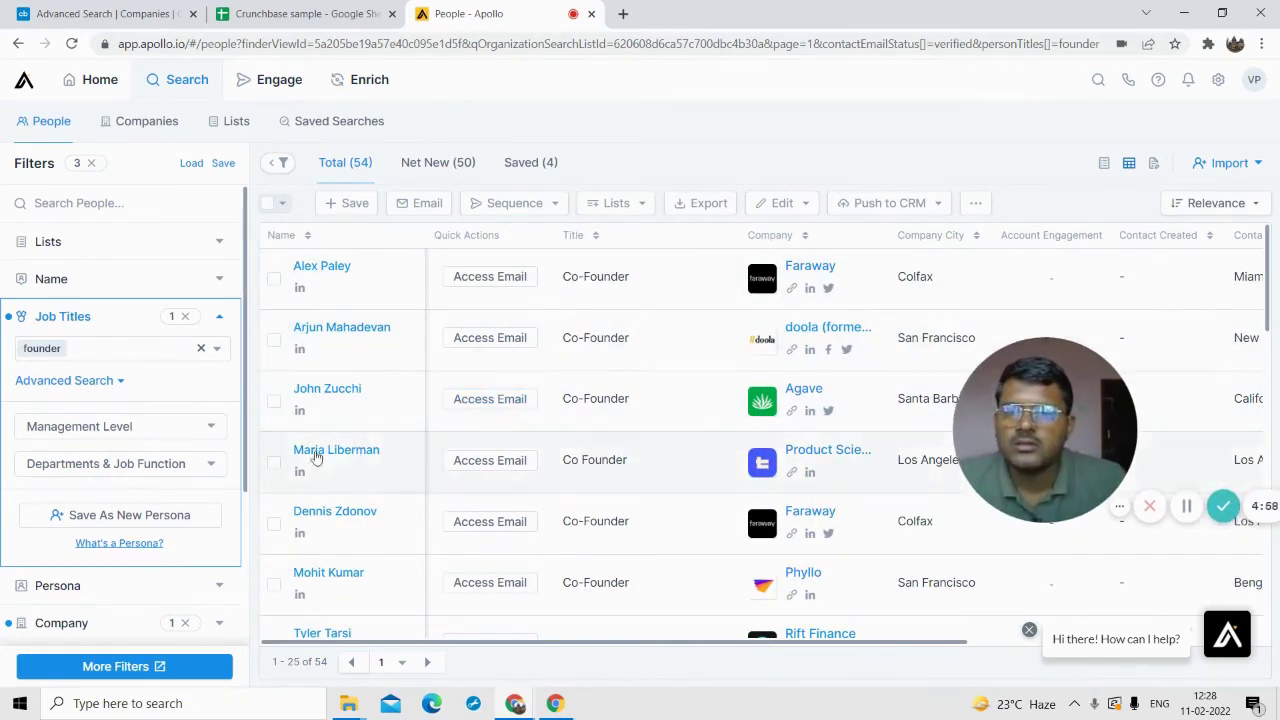
scroll(115, 580, down, 3)
scroll(122, 540, down, 1)
scroll(123, 543, up, 1)
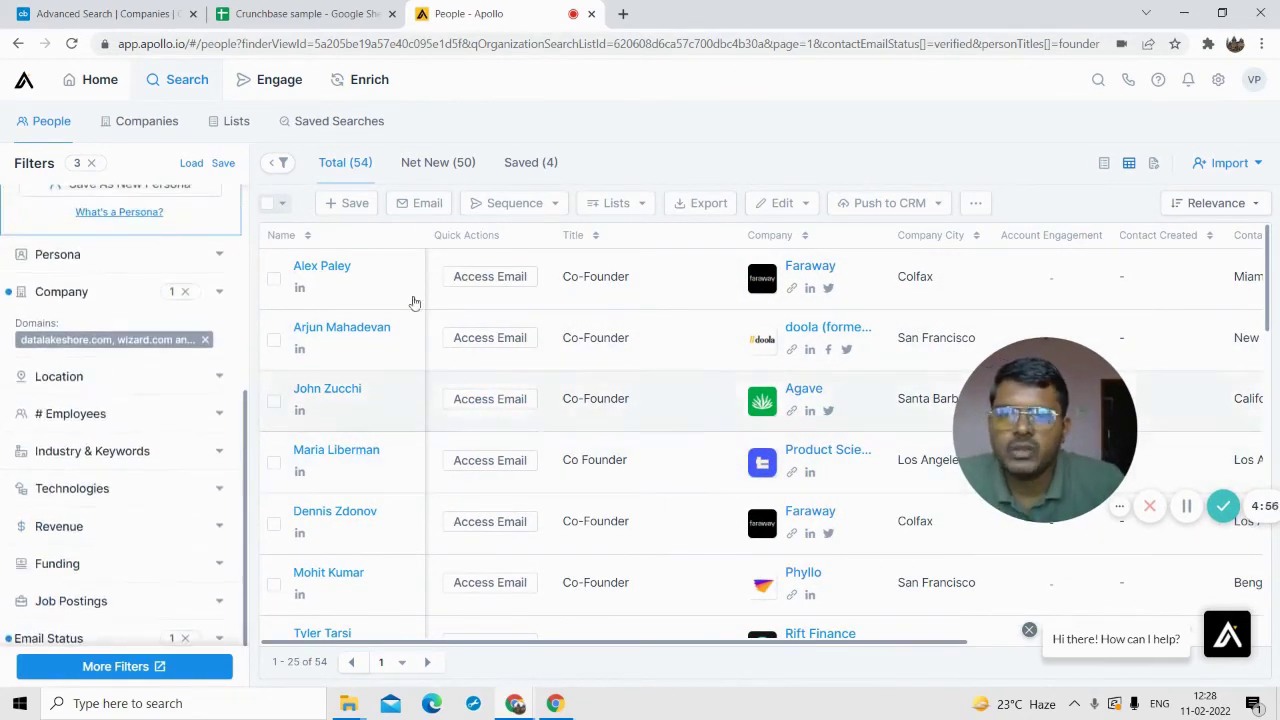
click(272, 202)
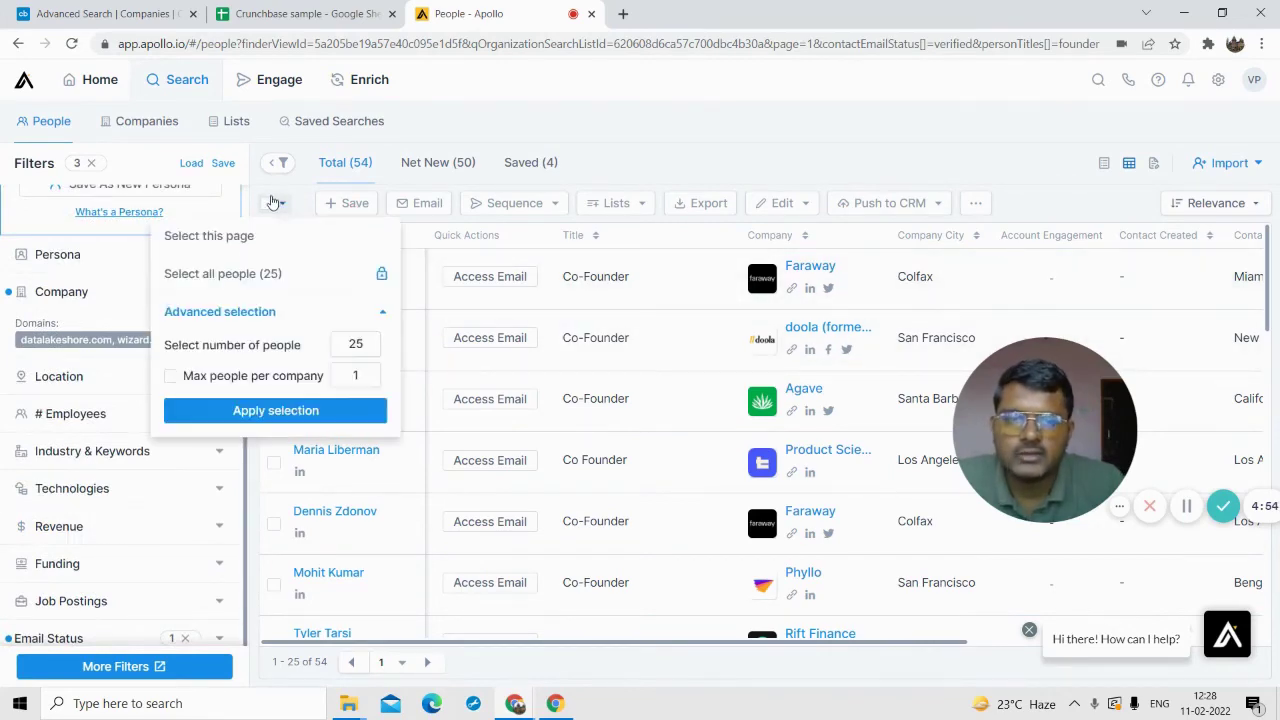
click(278, 418)
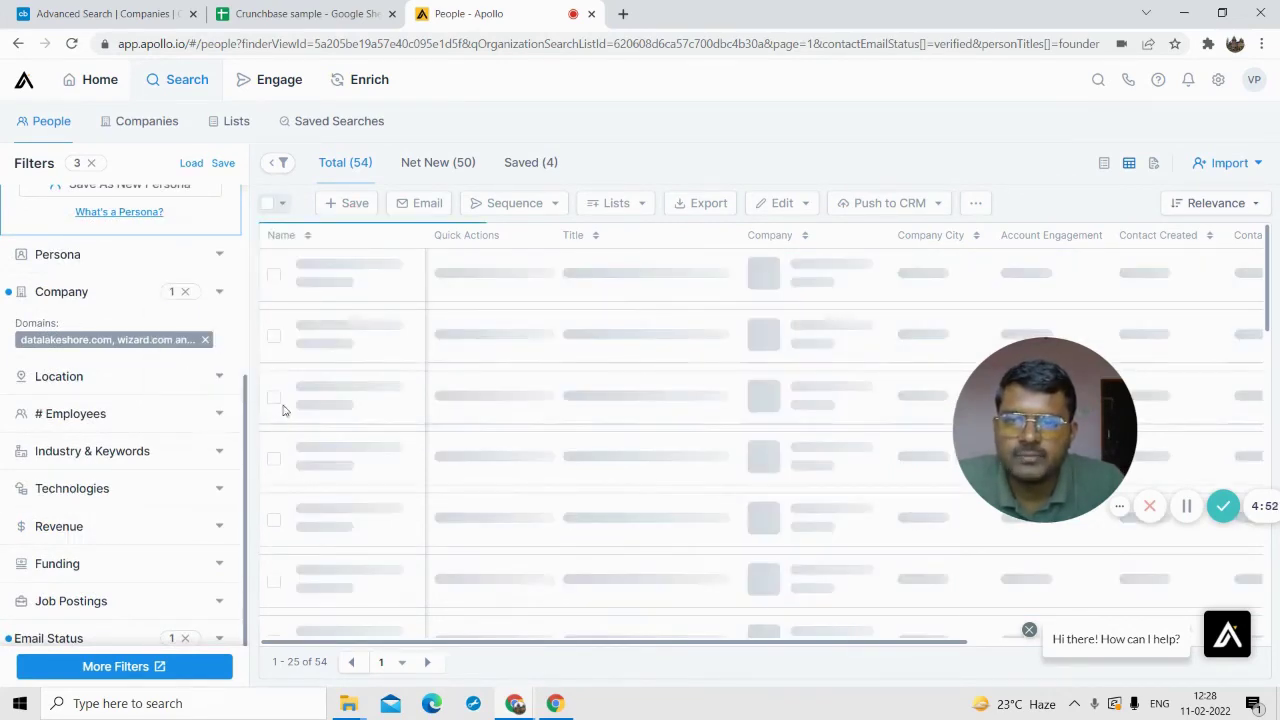
click(420, 203)
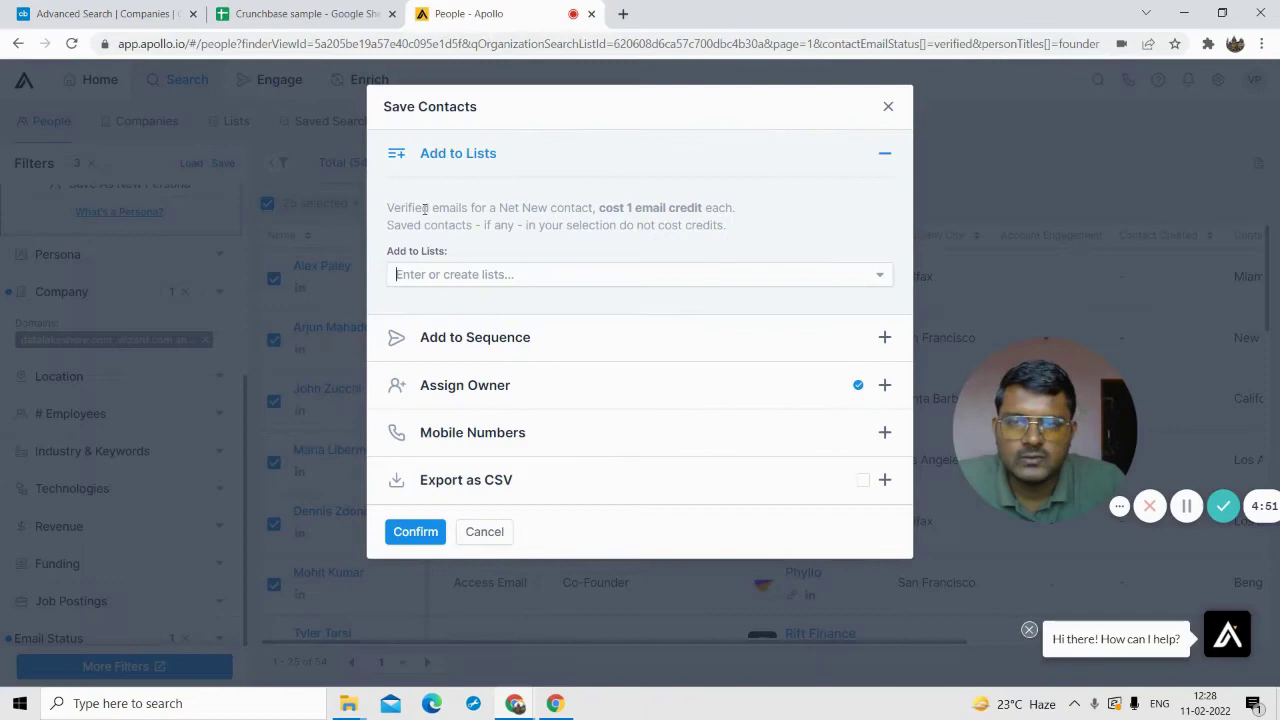
click(428, 524)
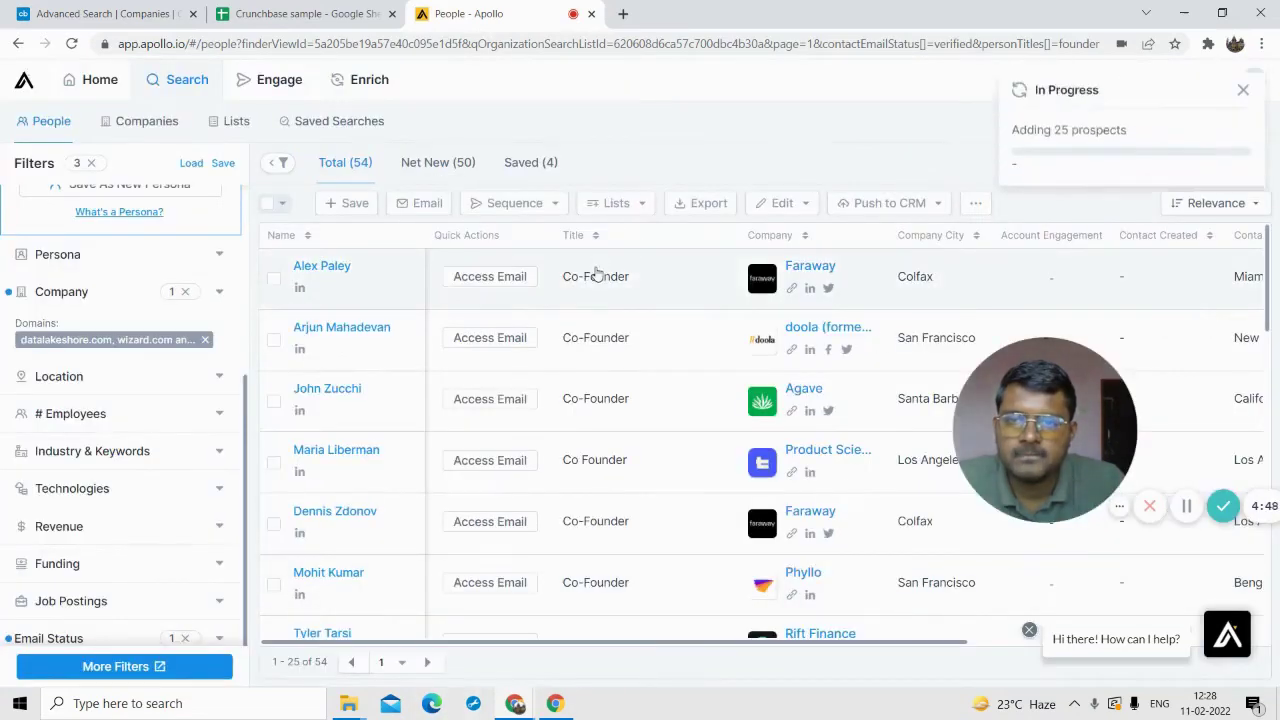
Step: Go to the second page of founder results, select 25 people there and save them as contacts
scroll(551, 514, down, 6)
scroll(491, 400, up, 5)
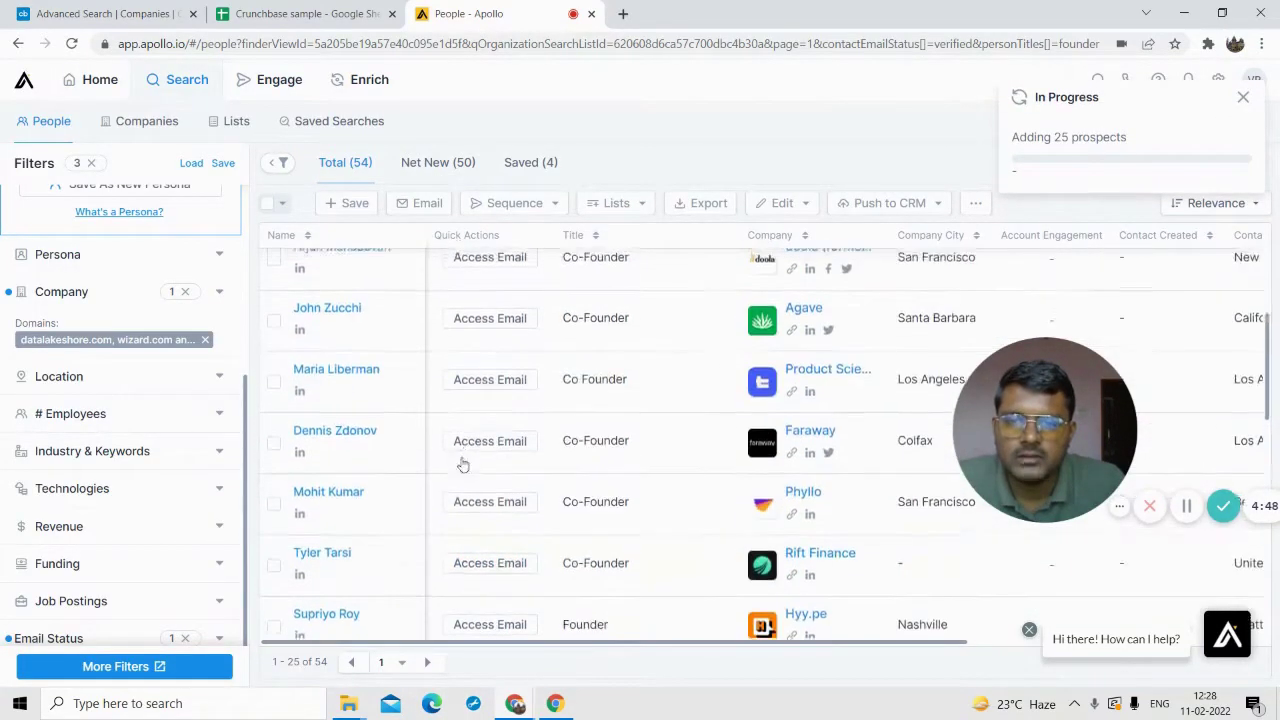
scroll(430, 660, down, 2)
click(427, 662)
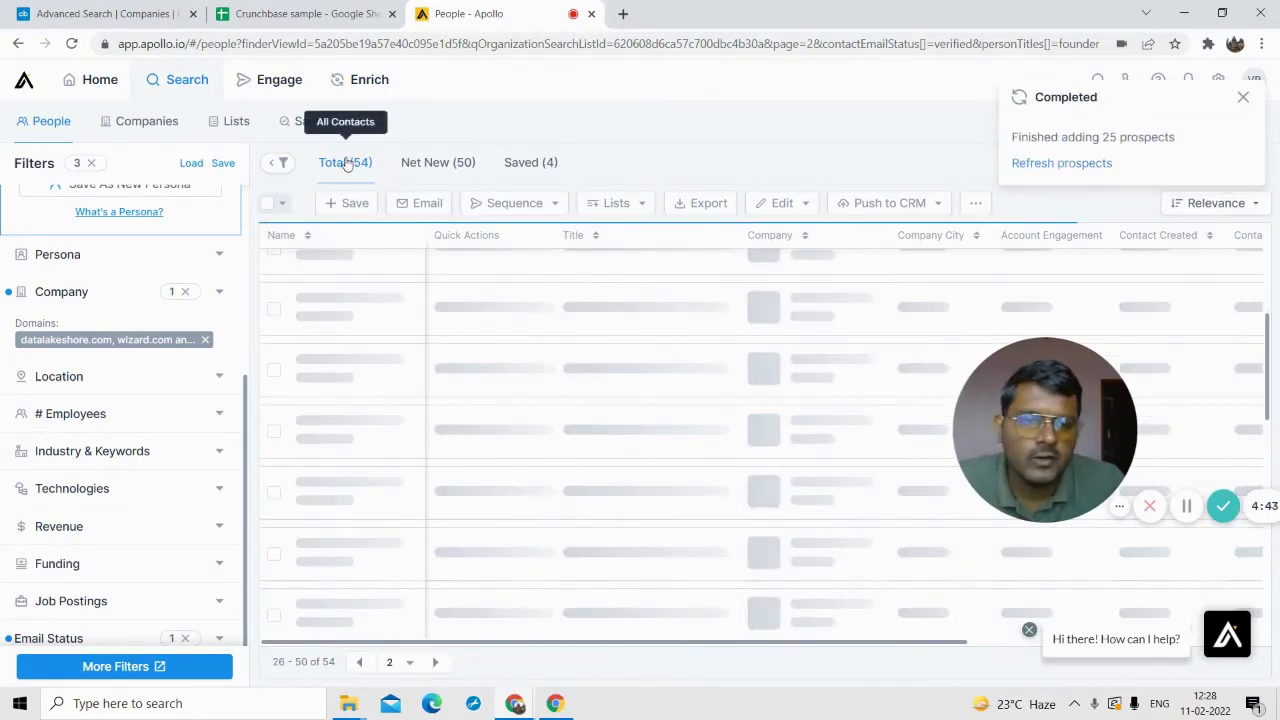
scroll(283, 266, up, 3)
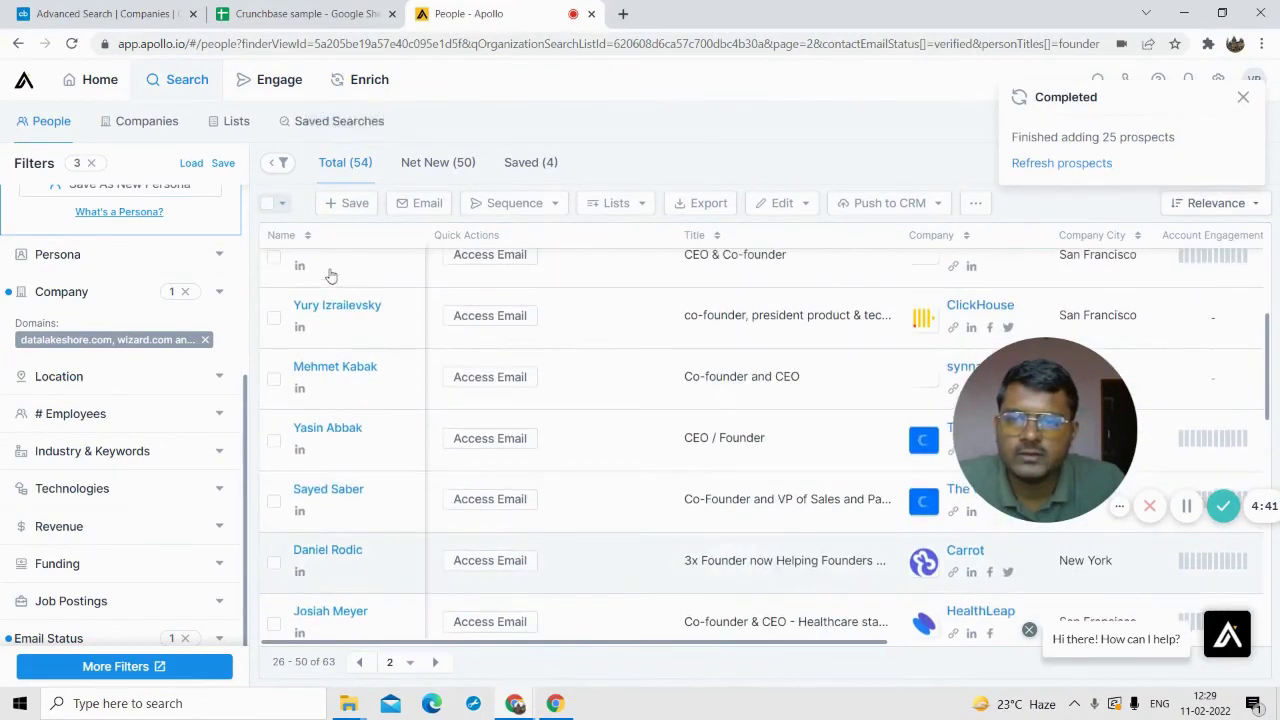
click(276, 205)
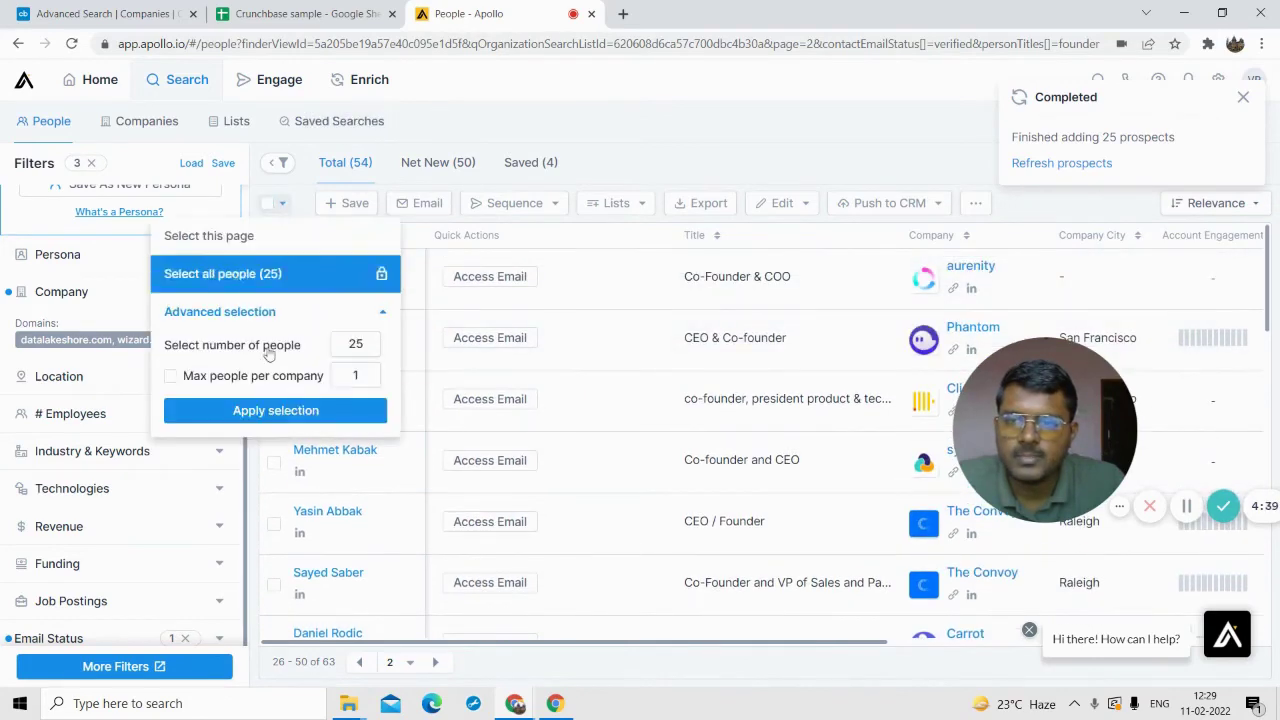
click(286, 413)
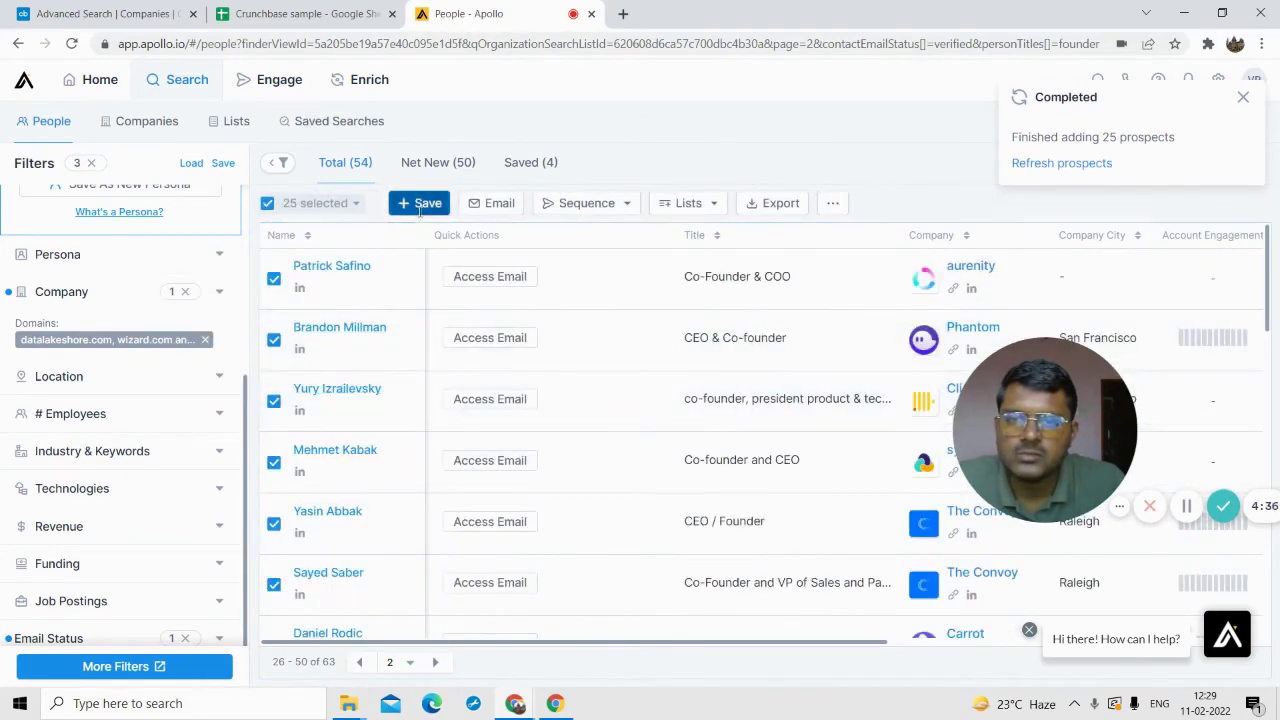
click(420, 203)
click(422, 531)
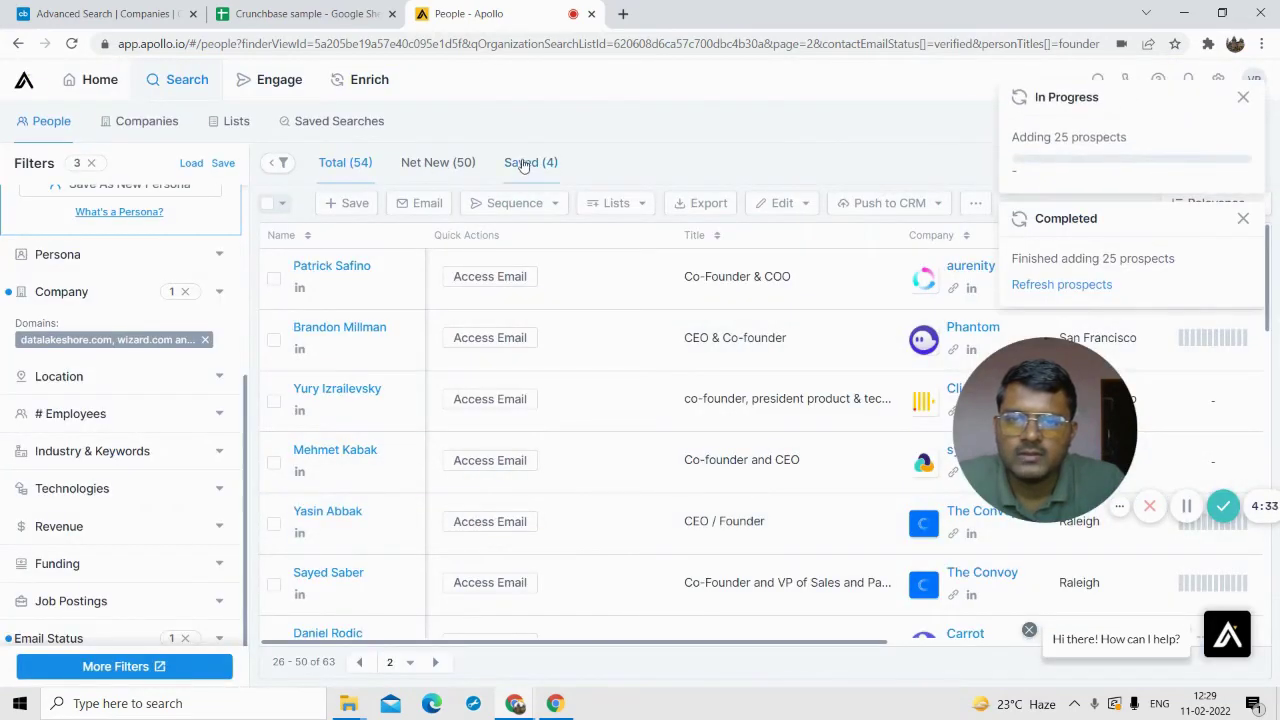
Step: Show the saved people for this search and reload the page to update the contact counts
click(521, 168)
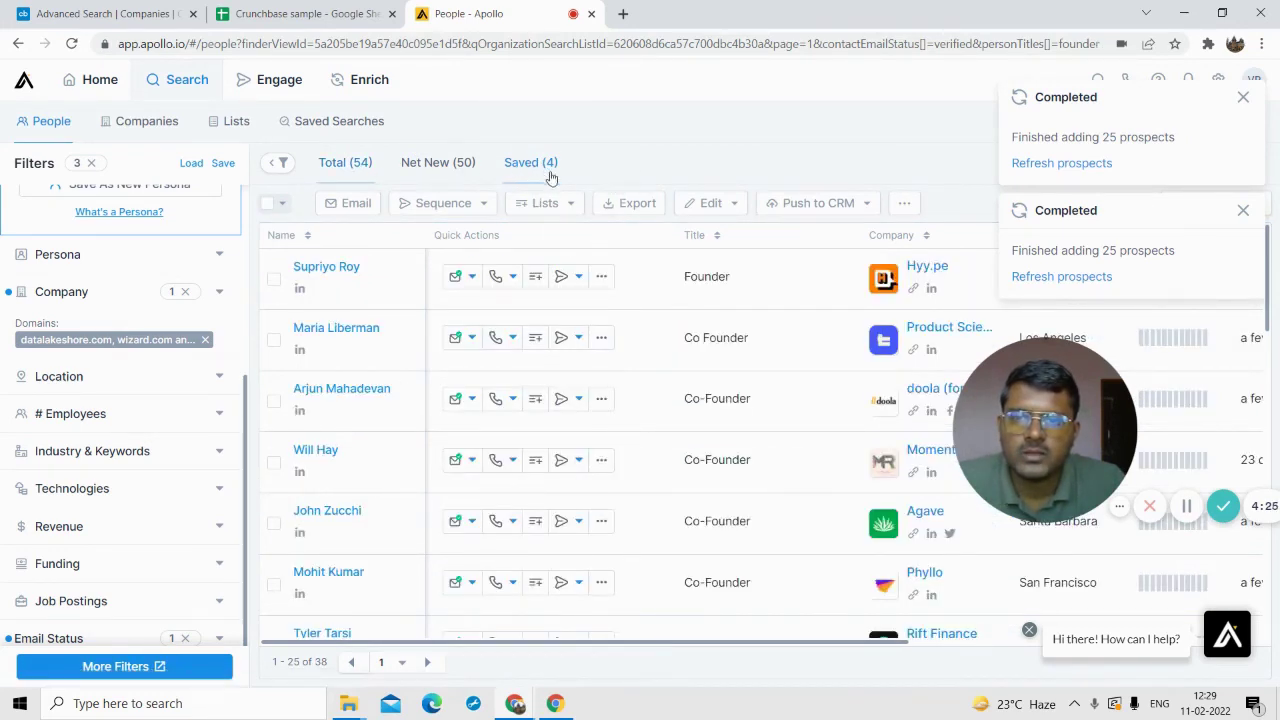
click(540, 172)
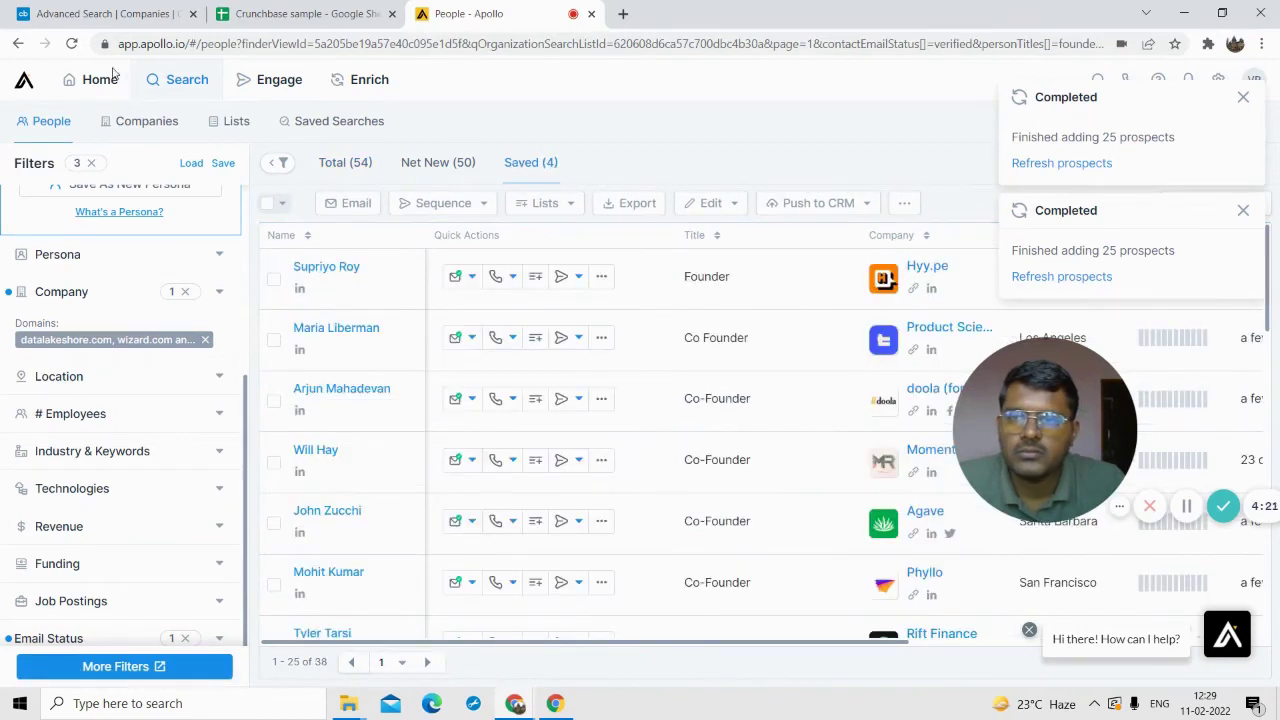
click(72, 45)
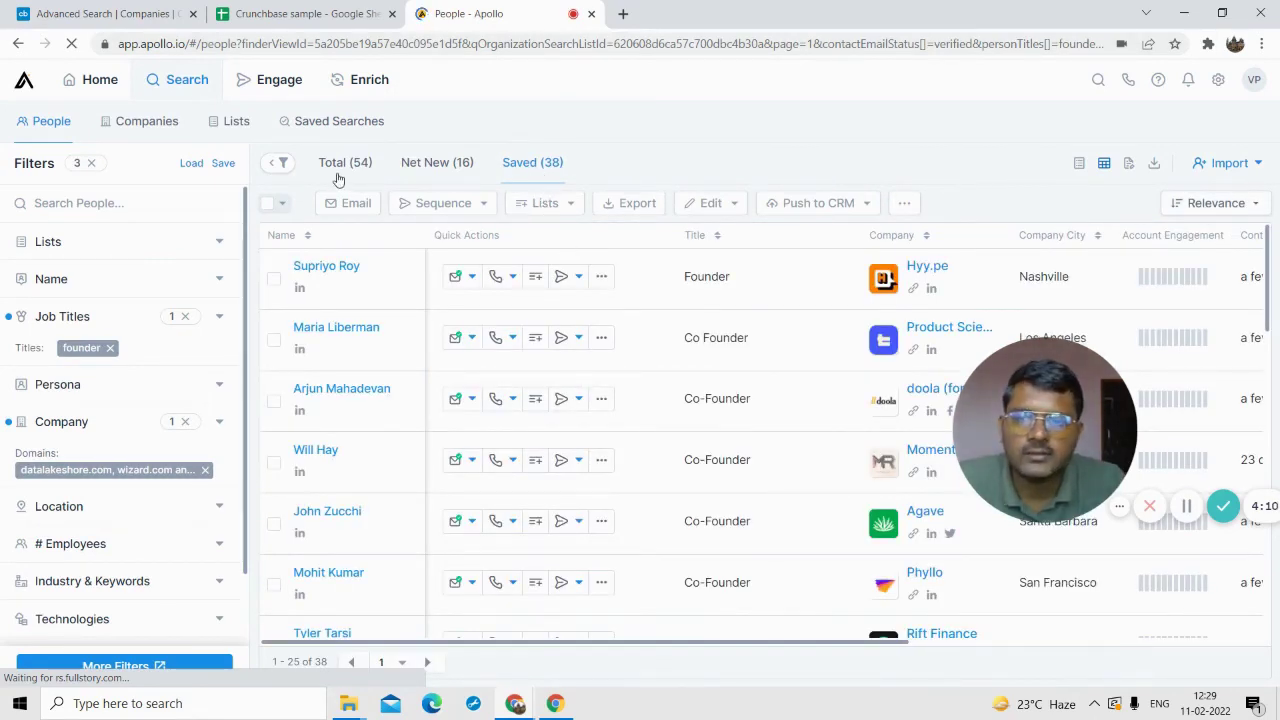
Step: Show the net new people, apply a selection of 25 people and save them as contacts without adding them to a list
click(435, 178)
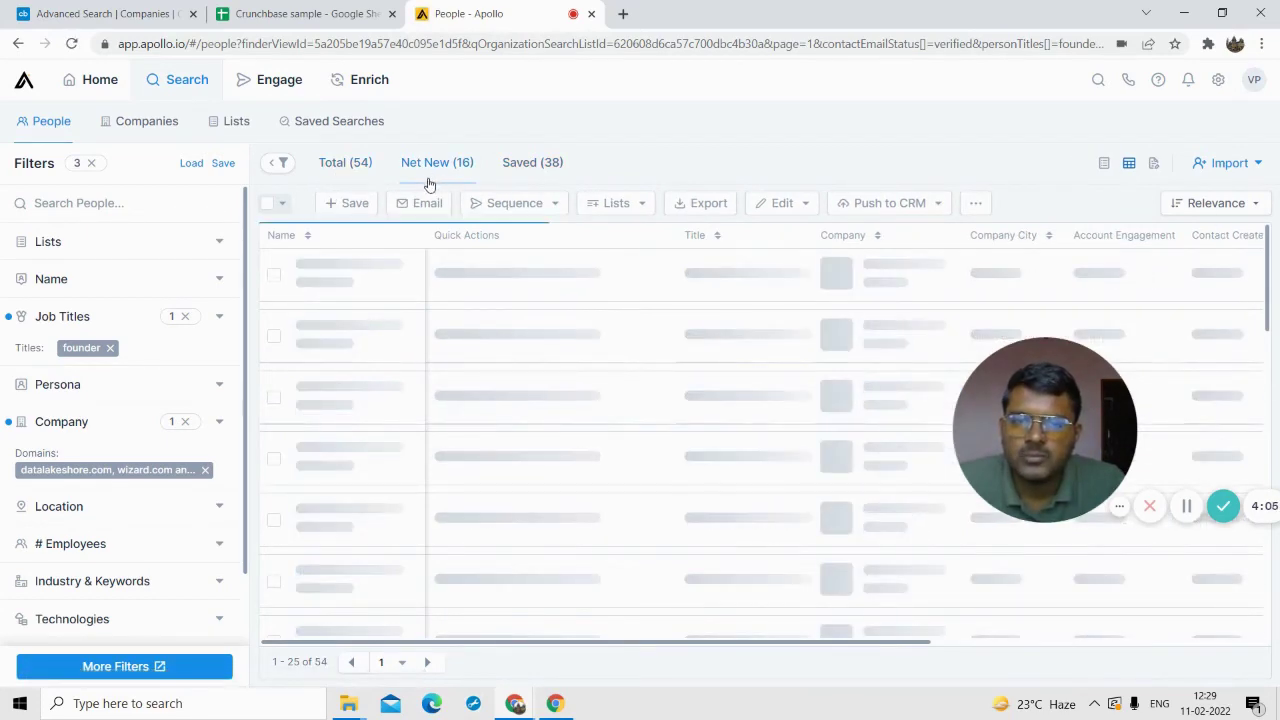
click(274, 205)
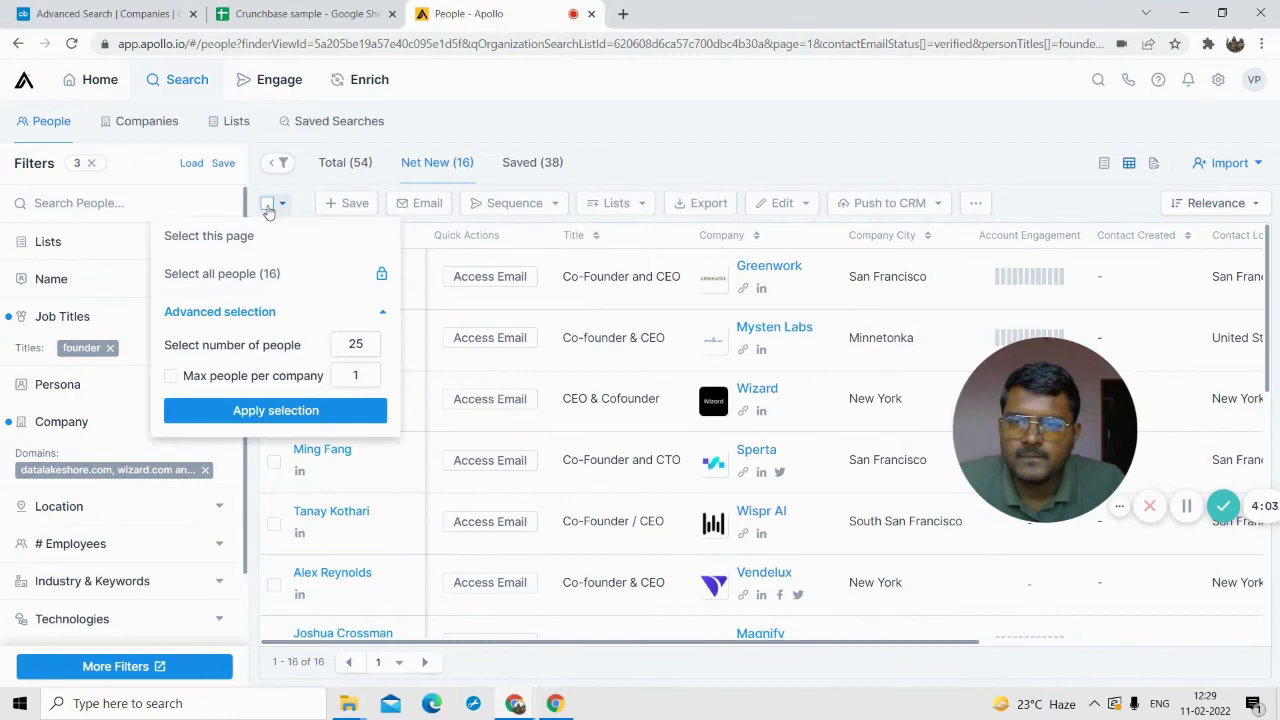
click(277, 408)
click(420, 205)
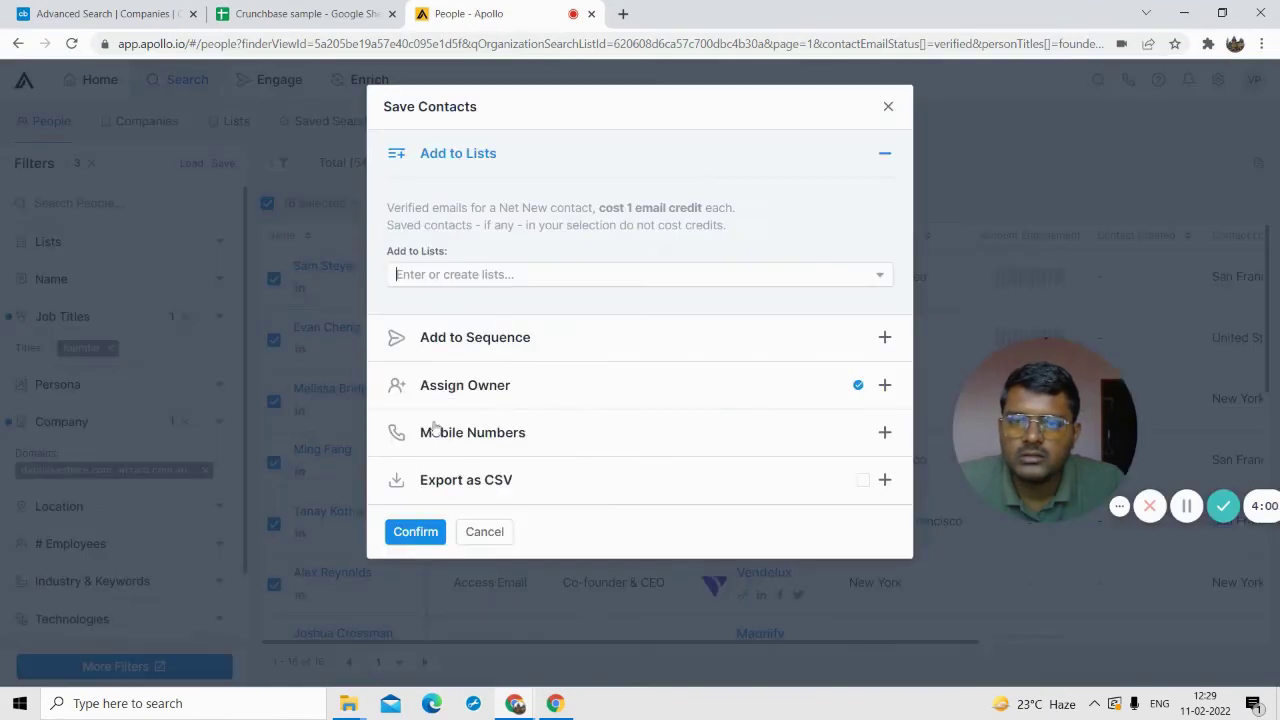
click(423, 532)
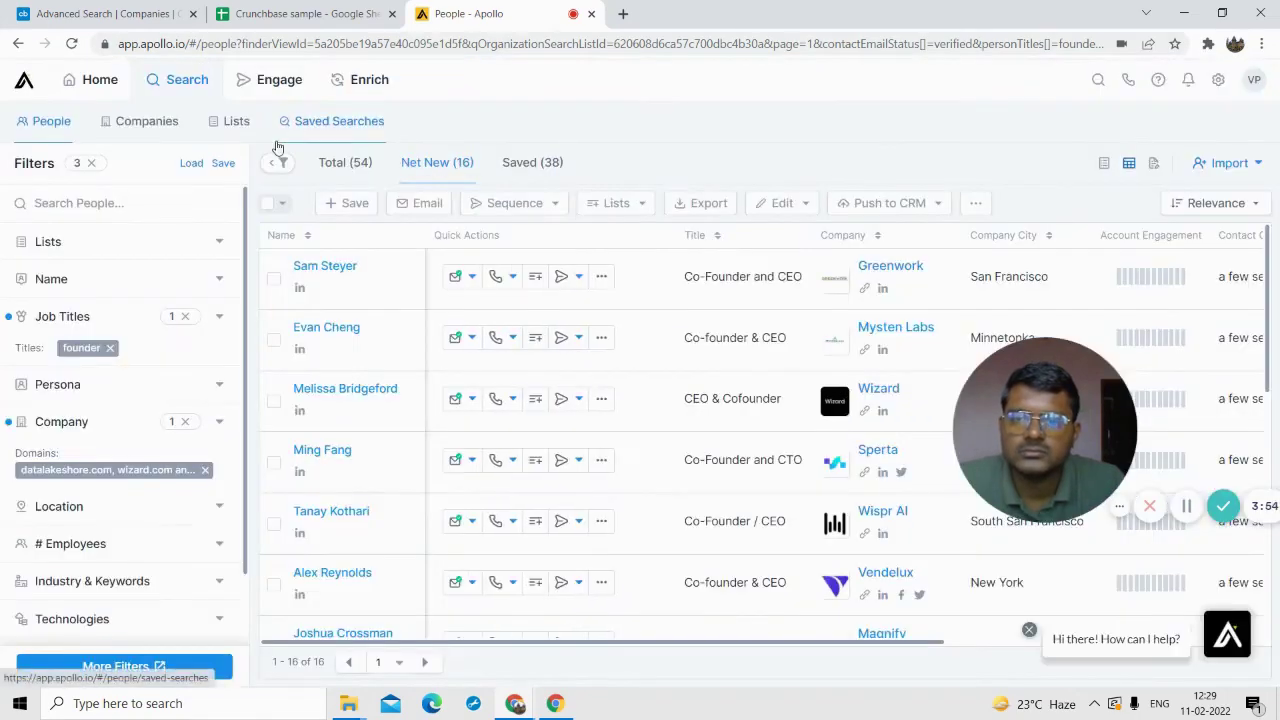
Step: Show the saved people, select 54 of them and export their records to CSV with guessed emails included
click(519, 170)
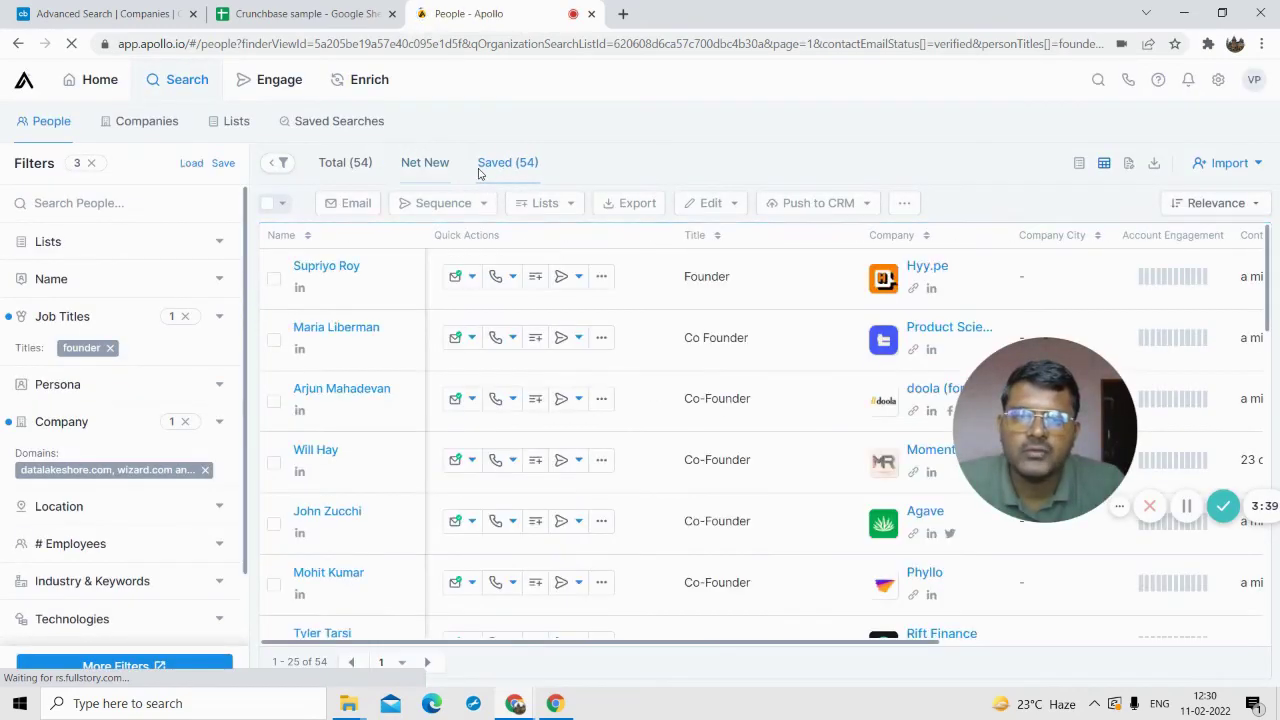
click(272, 204)
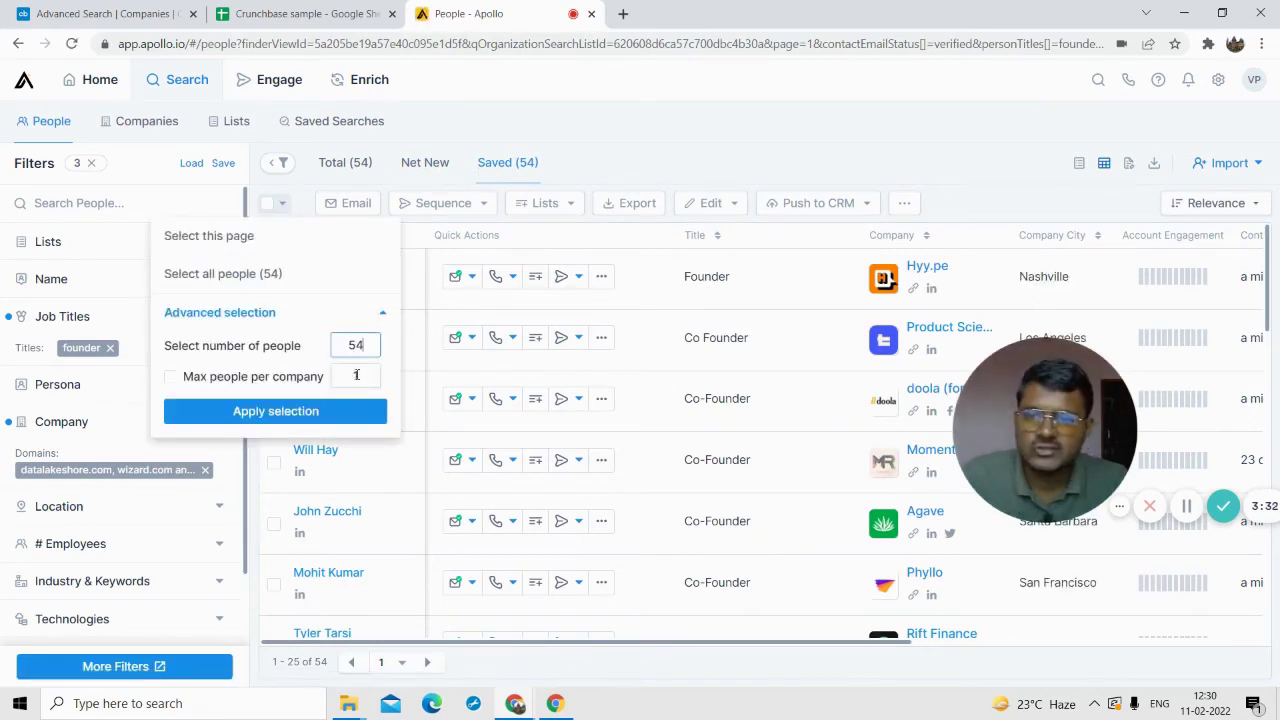
text(54)
click(334, 412)
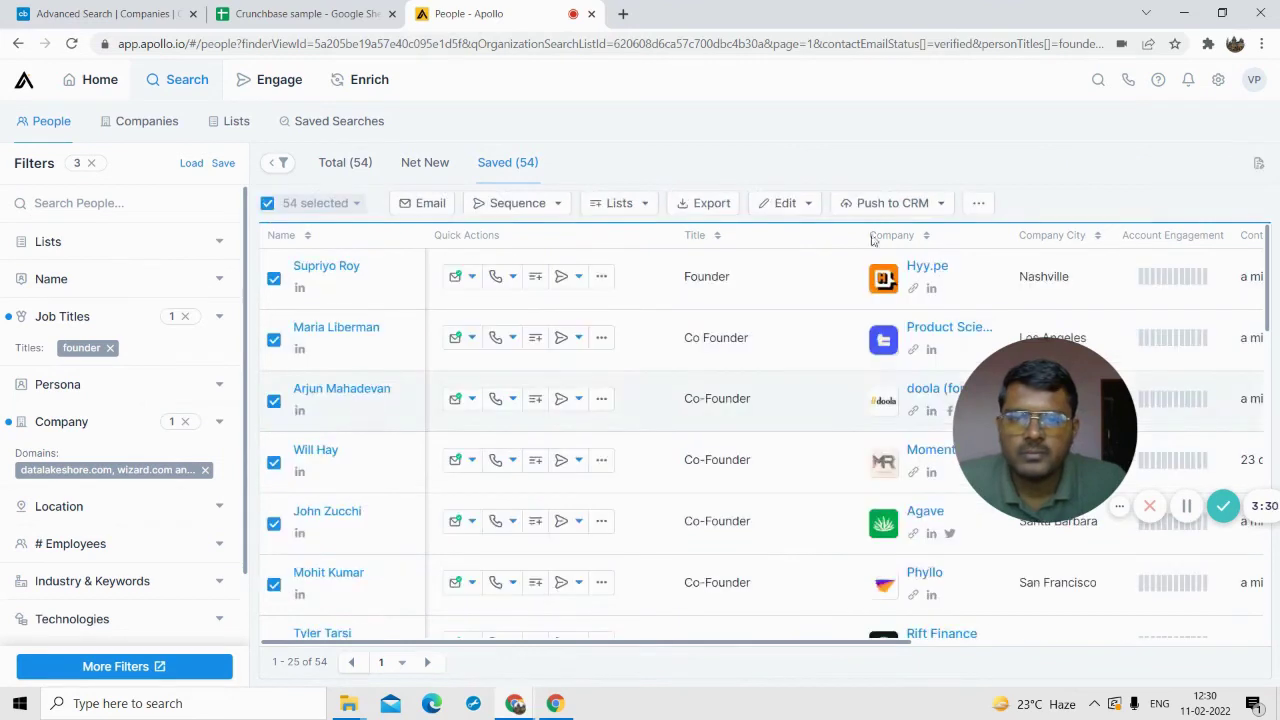
click(708, 207)
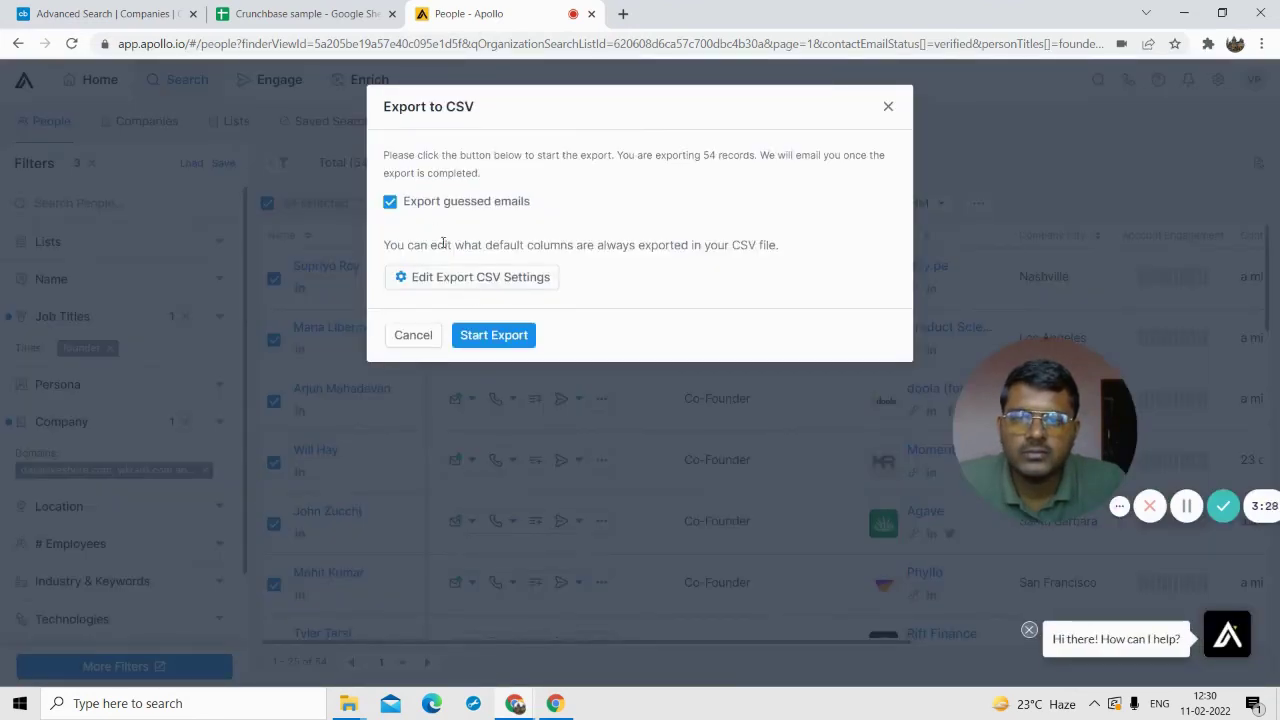
click(493, 340)
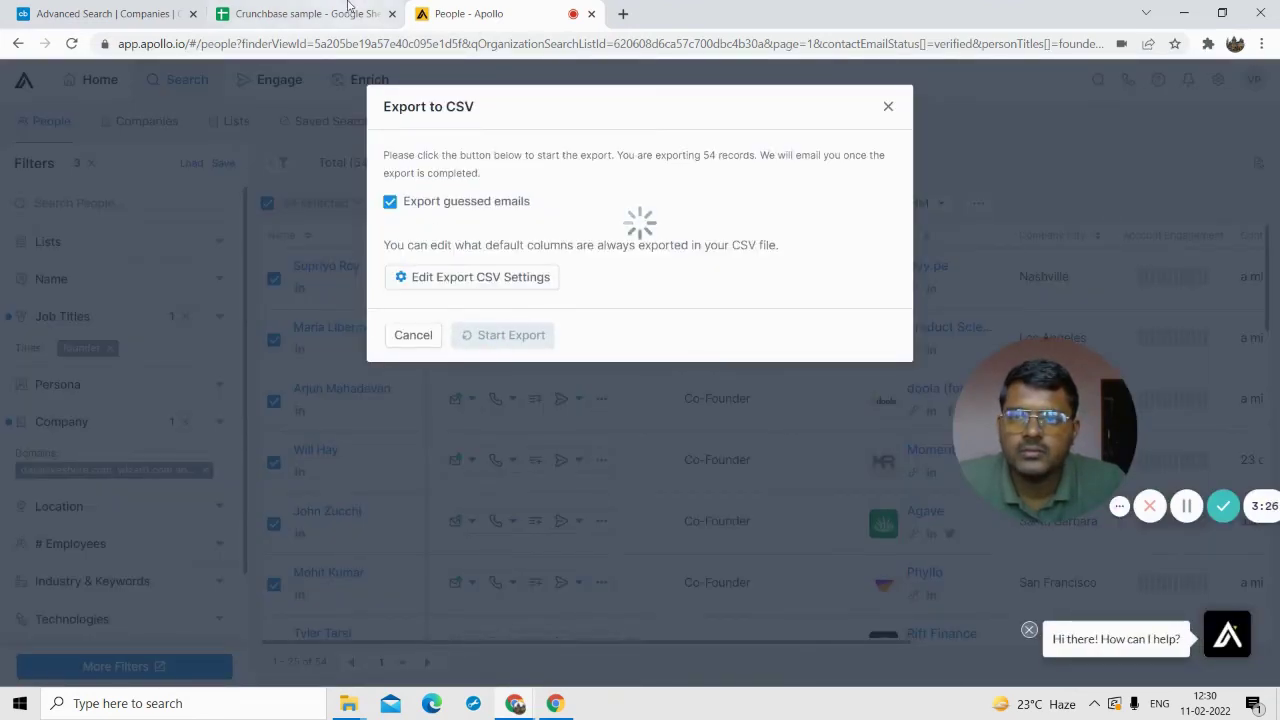
click(510, 255)
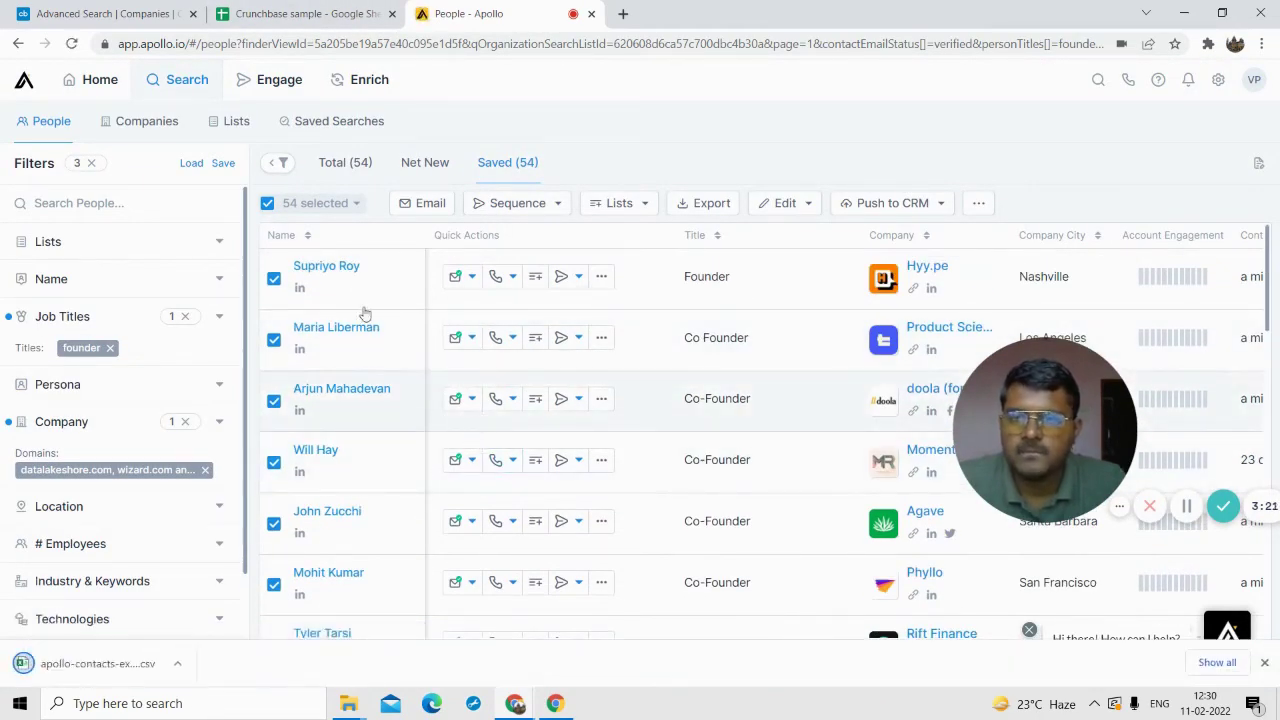
Step: Switch to the Crunchbase sample sheet in Google Sheets and open the downloaded Apollo contacts CSV by uploading it
click(297, 12)
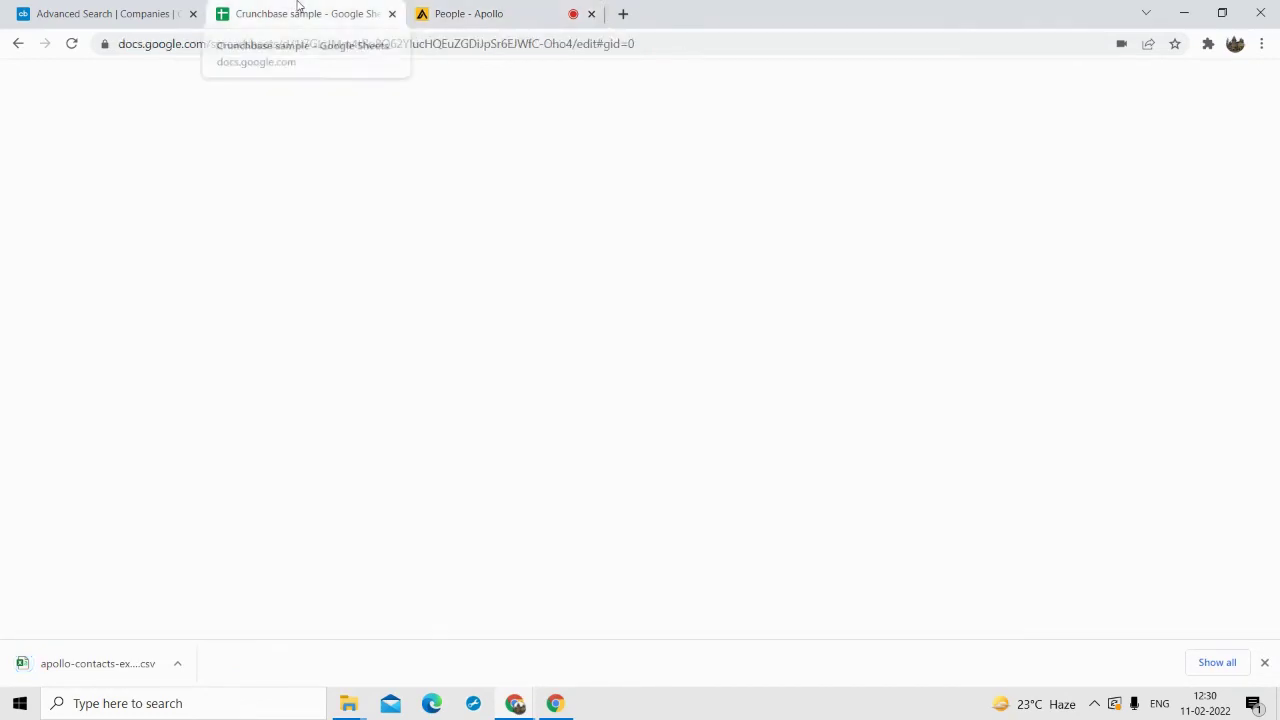
click(69, 102)
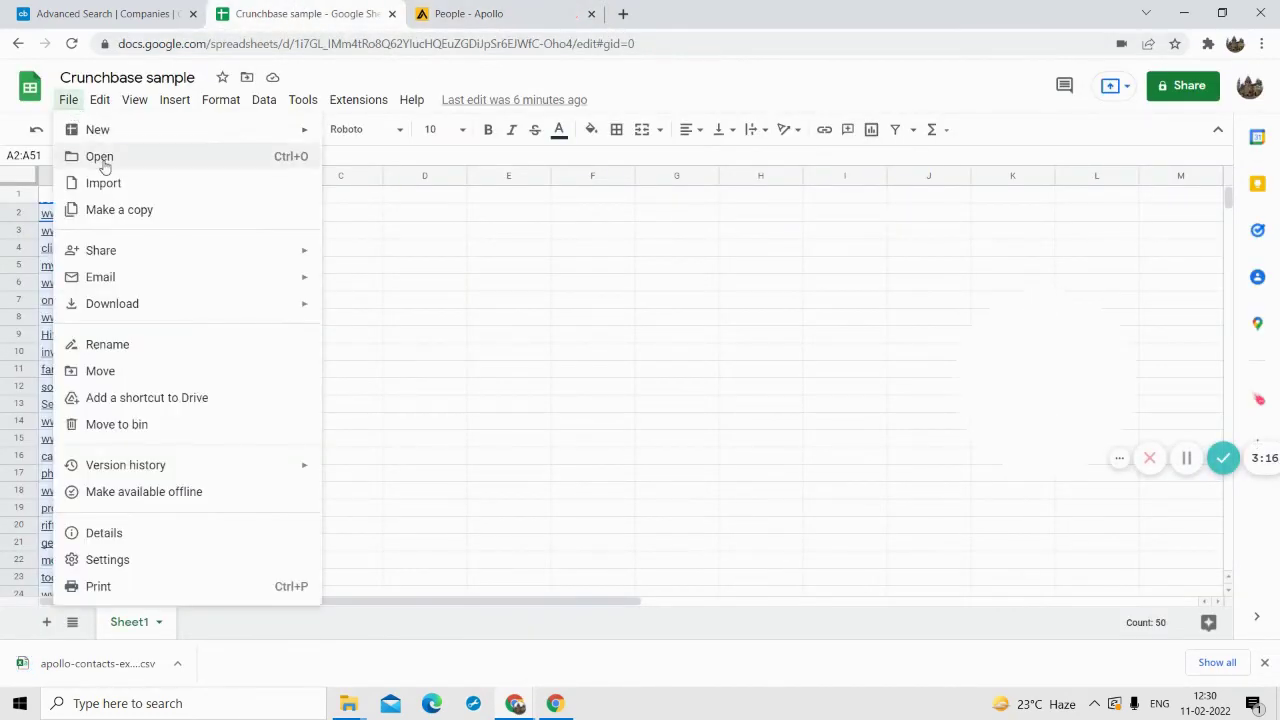
click(100, 157)
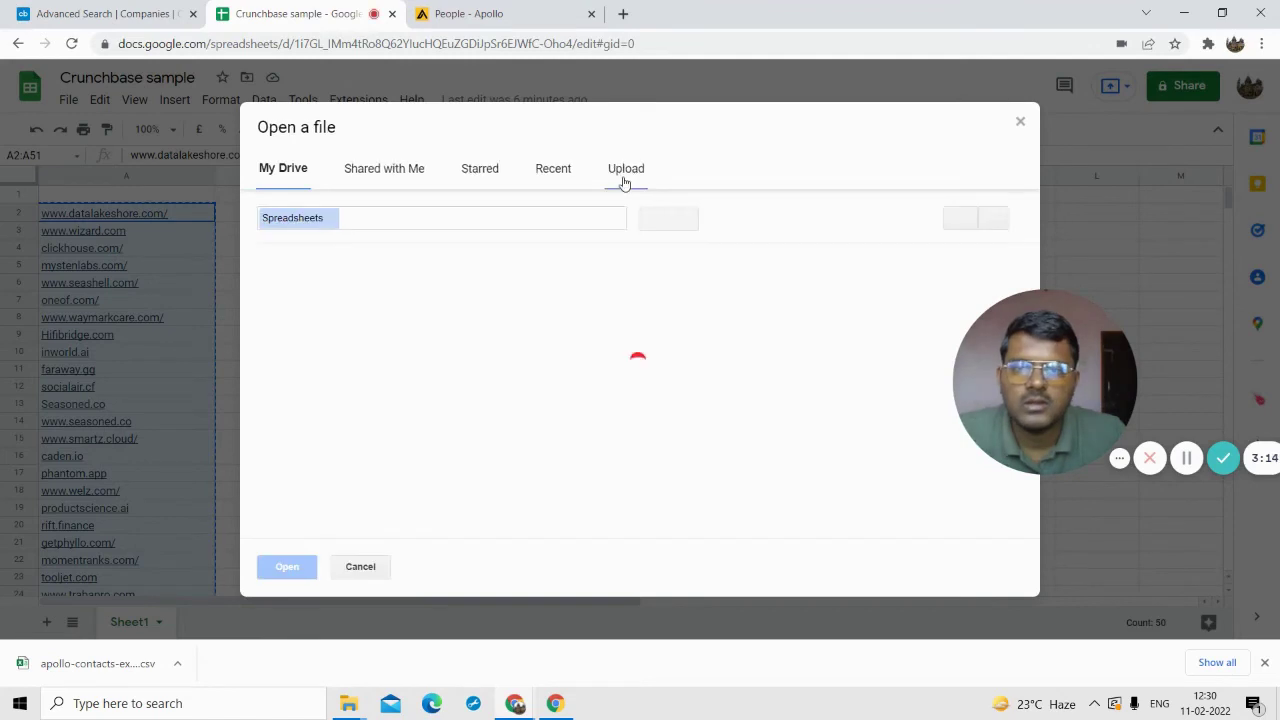
click(622, 170)
drag(112, 660, 523, 414)
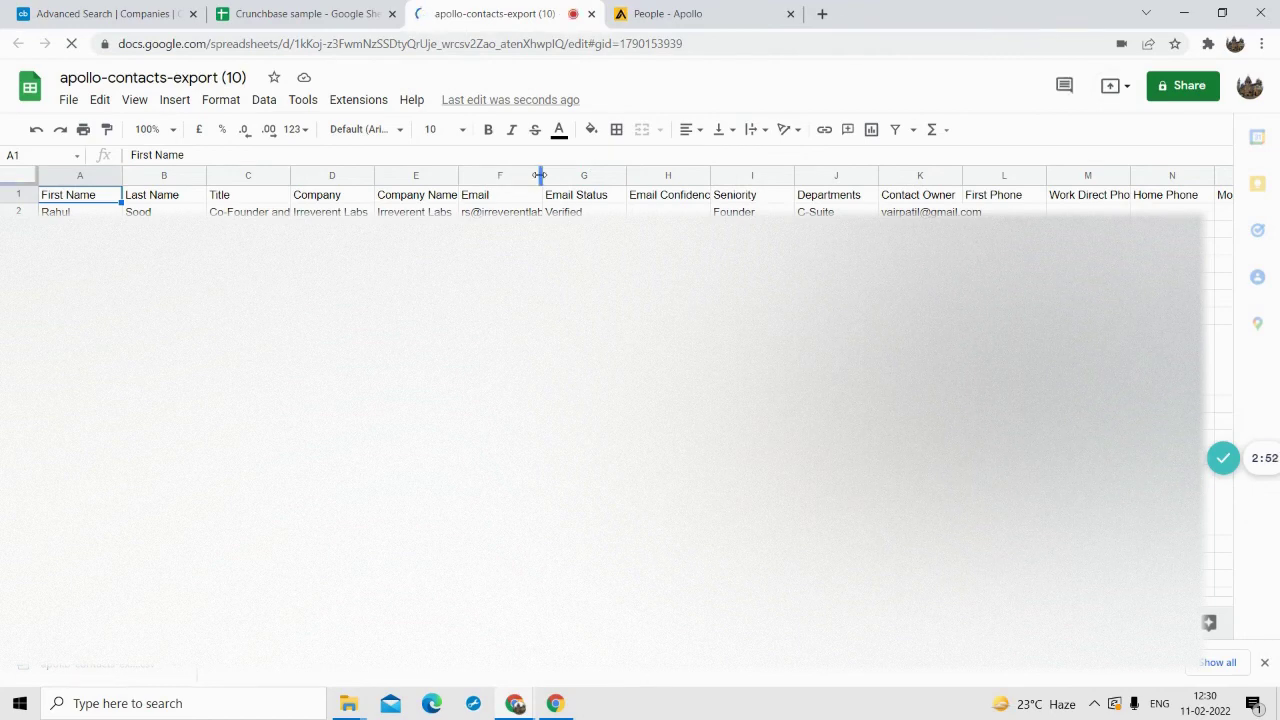
Step: Widen the Email column and move it in front of the First Name column
drag(621, 192, 648, 176)
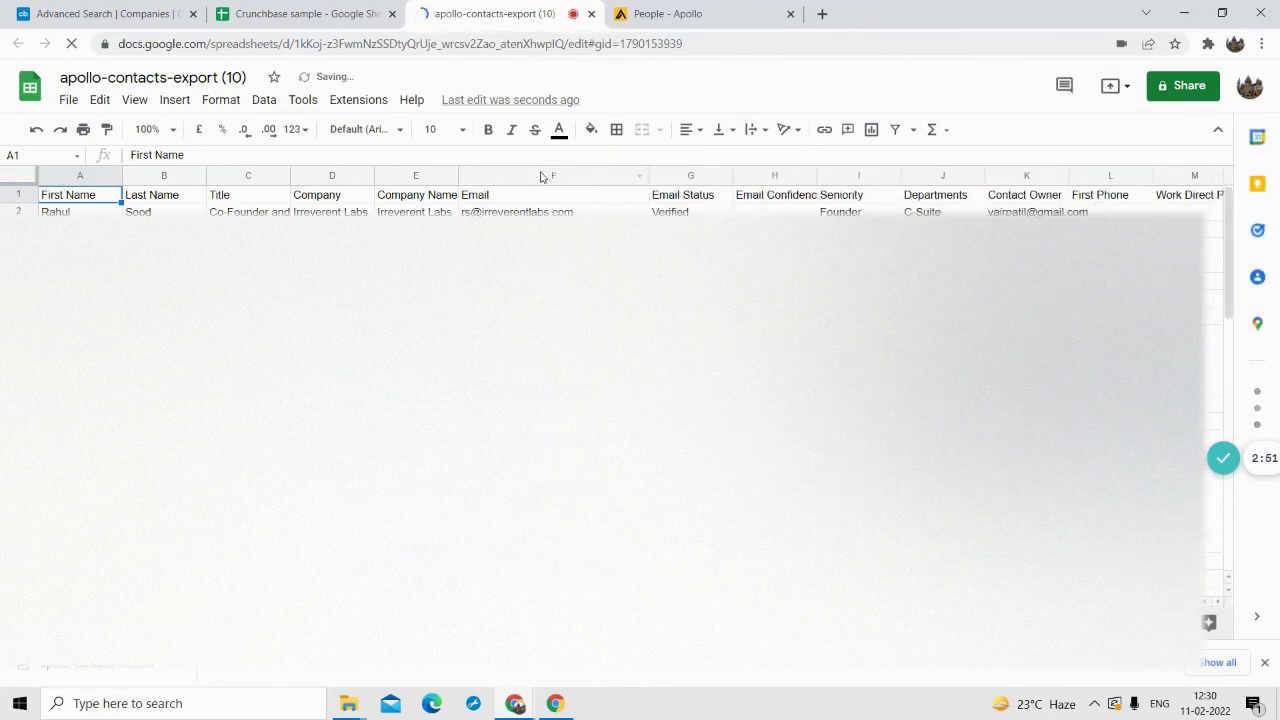
click(540, 175)
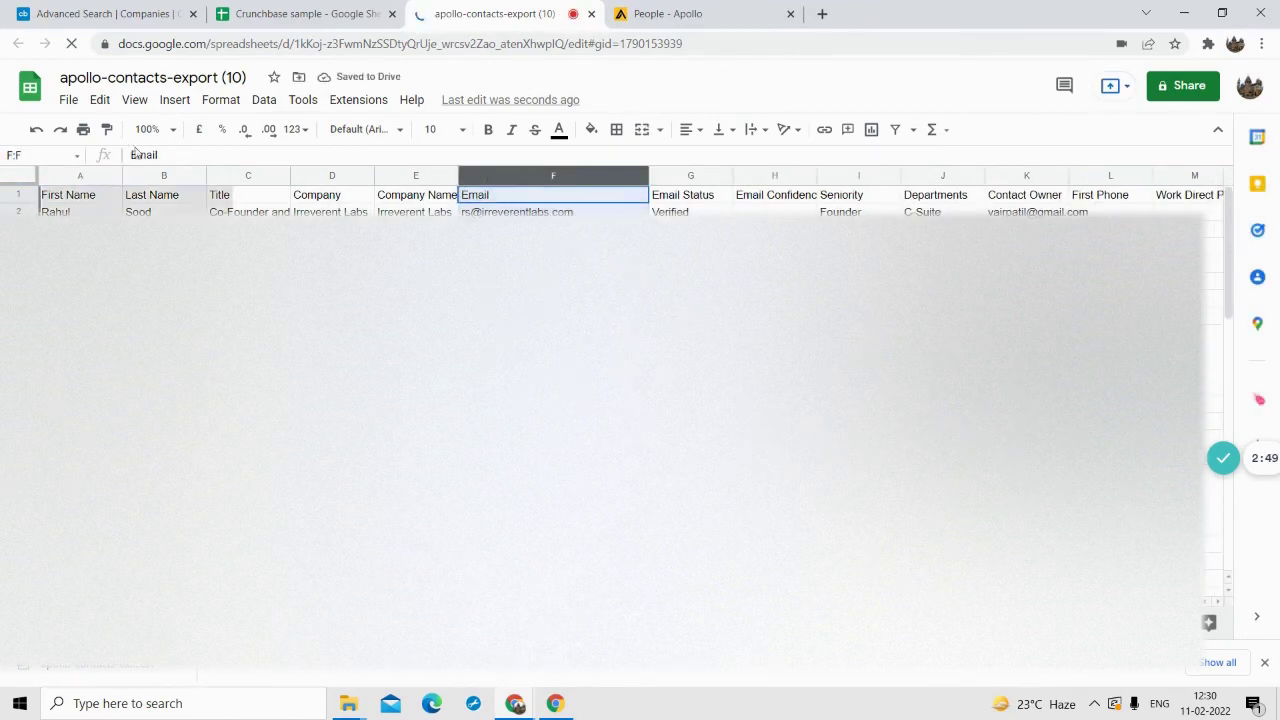
drag(553, 175, 60, 175)
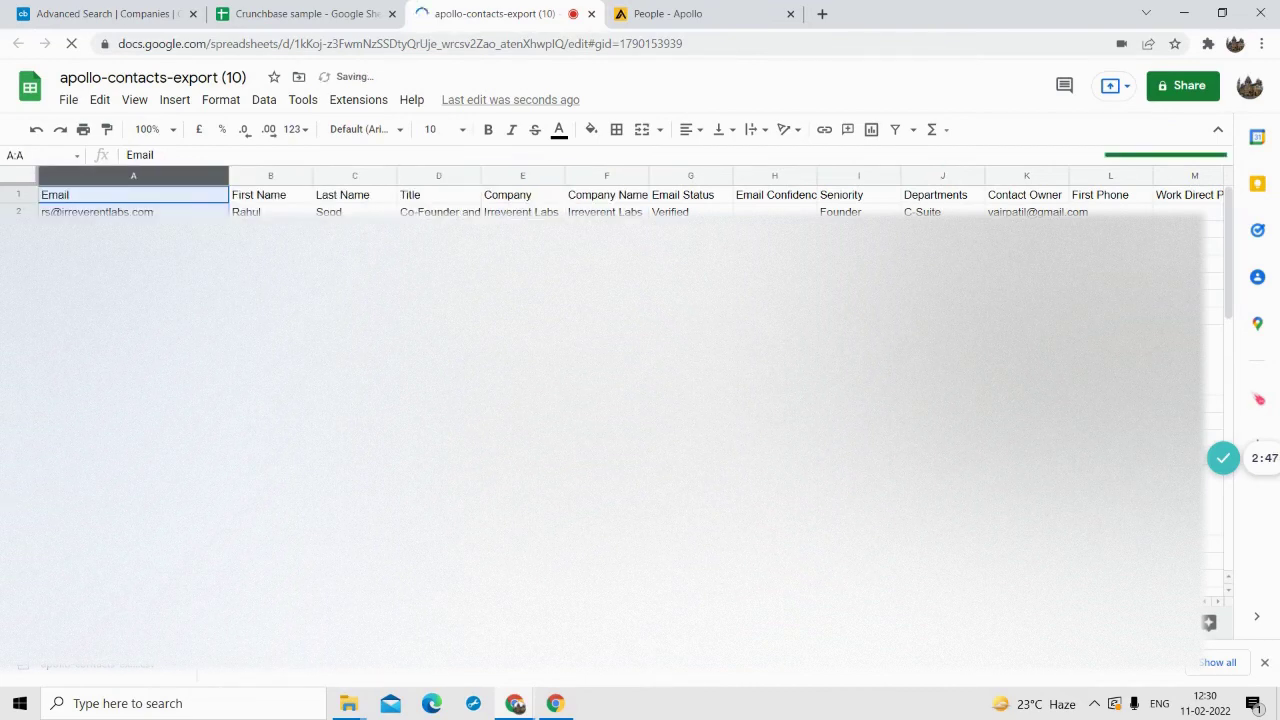
Step: Increase the height of rows 1 to 57 and set the text wrapping of the whole sheet to clip
click(25, 198)
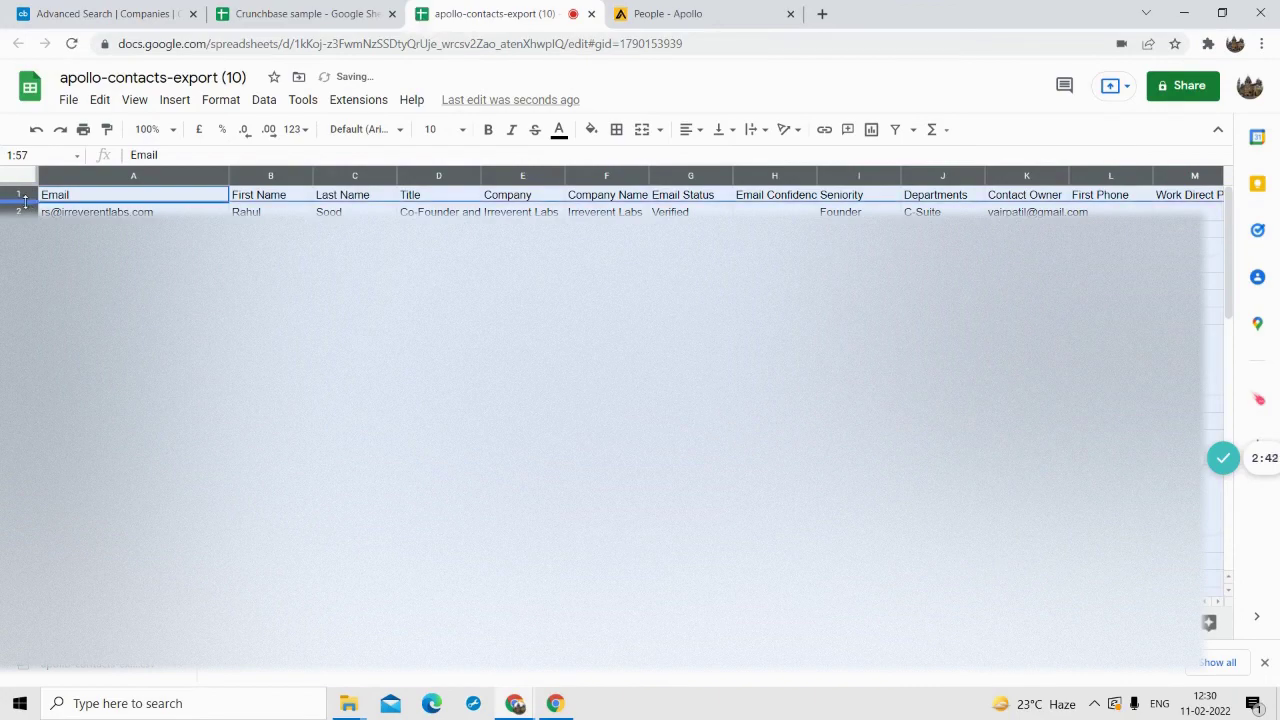
drag(25, 203, 25, 222)
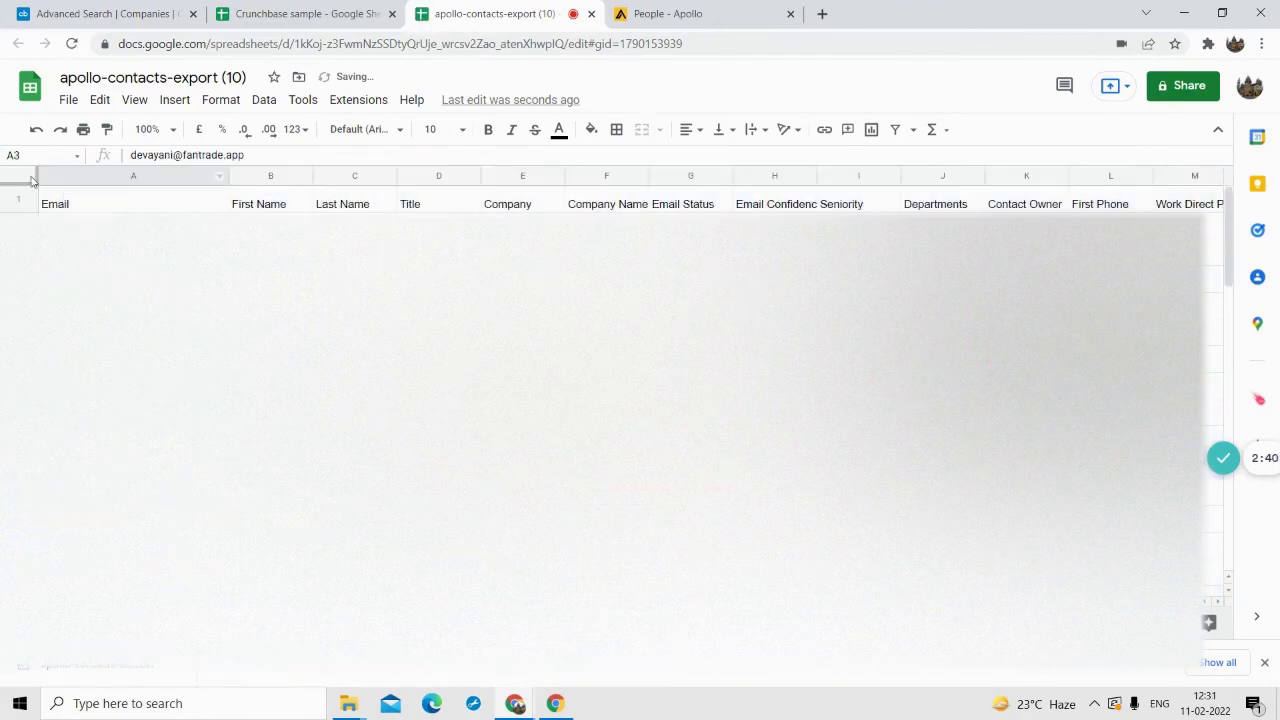
click(31, 180)
click(752, 133)
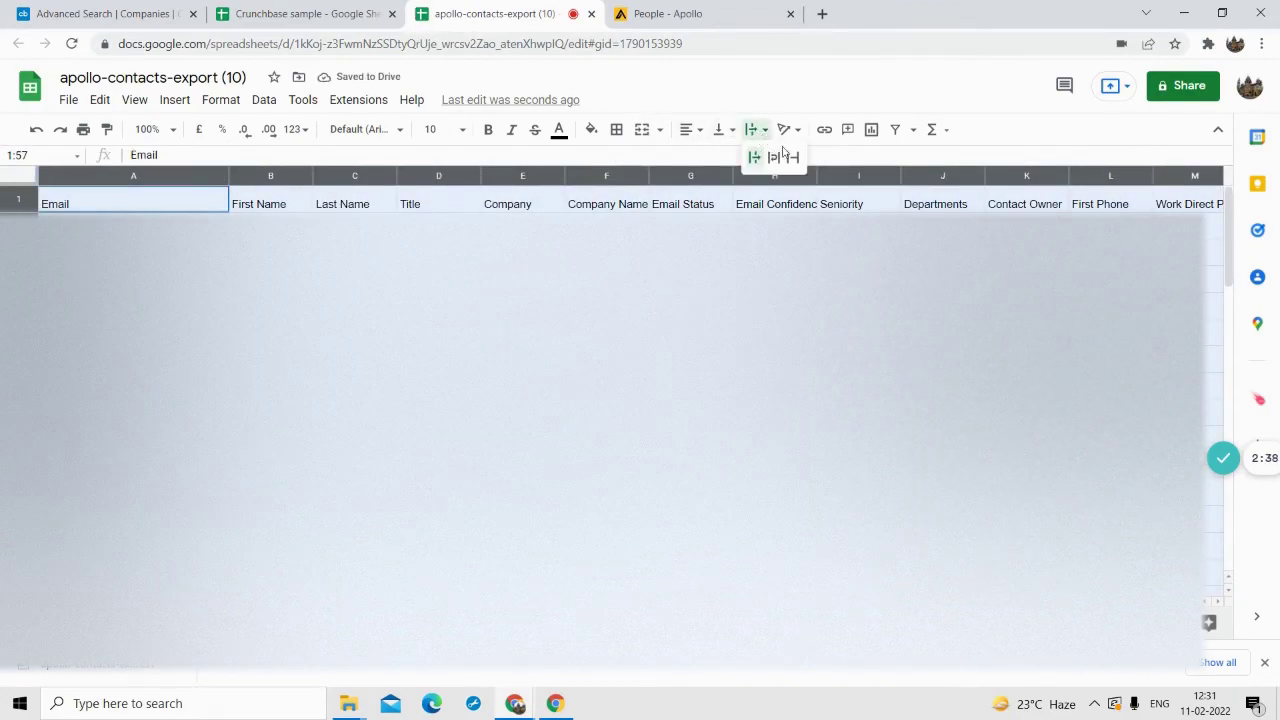
click(793, 157)
click(522, 295)
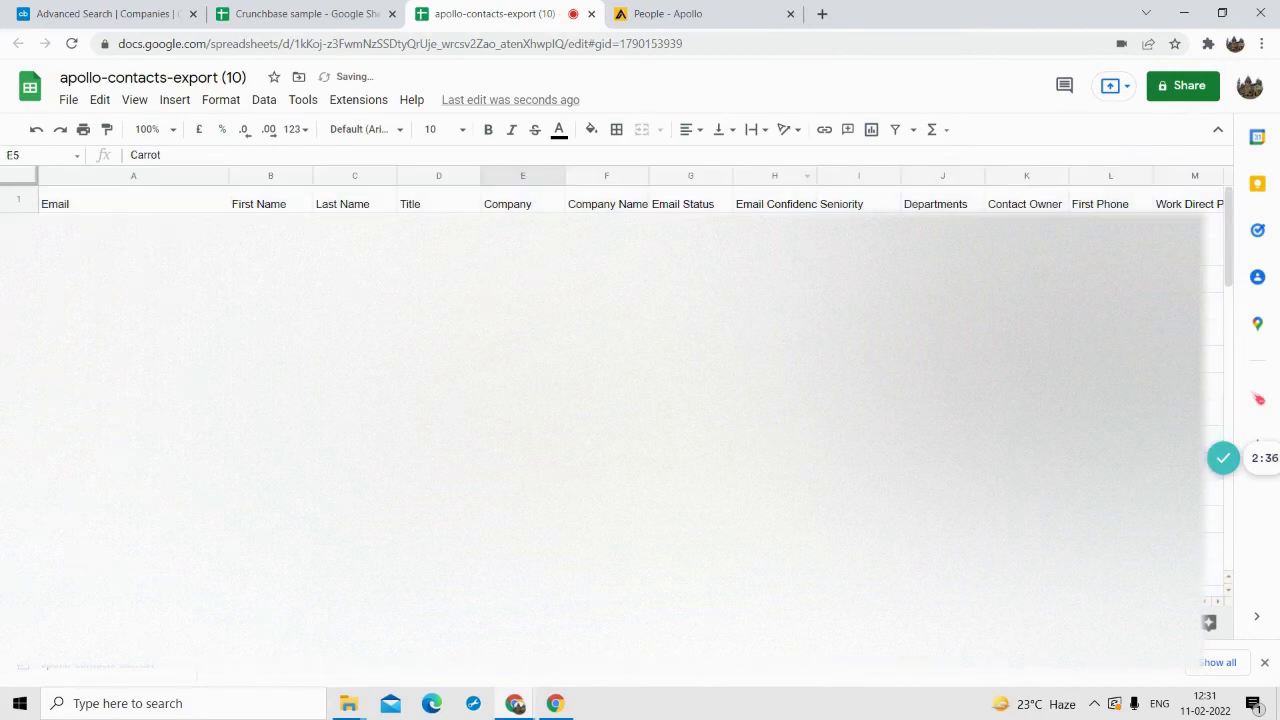
Step: Make the header row of the contacts sheet bold
click(24, 198)
click(264, 103)
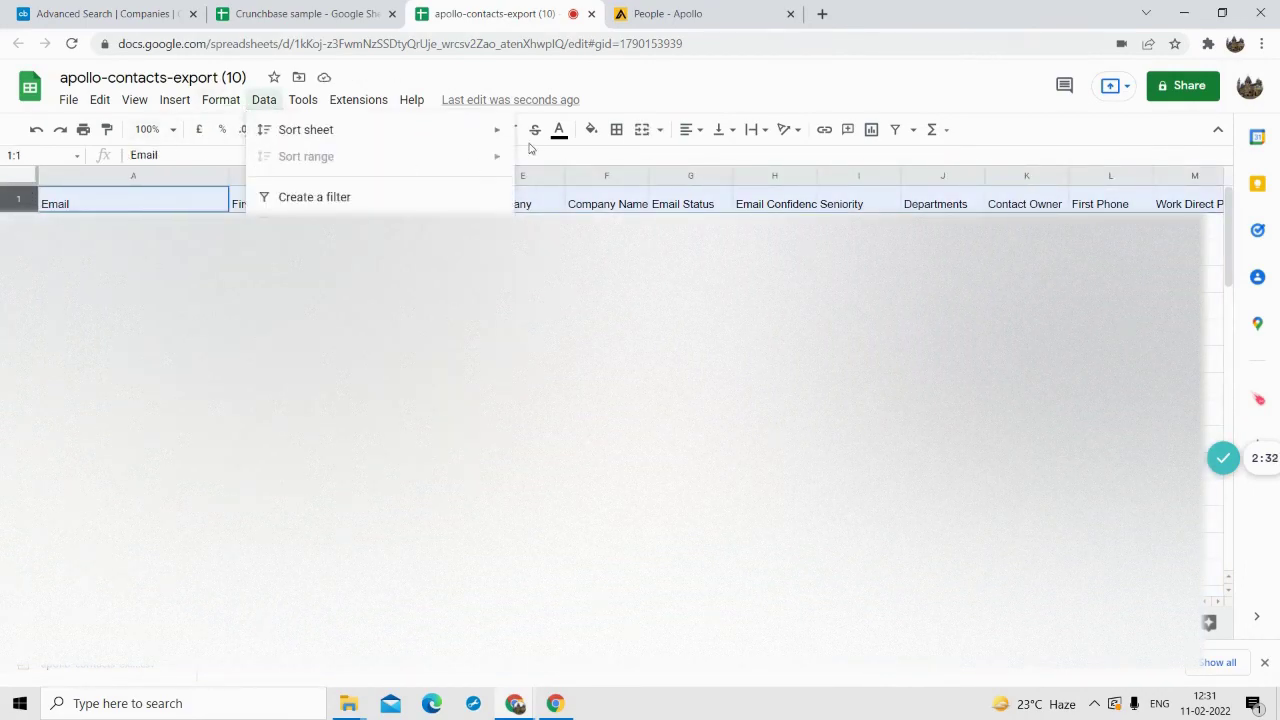
click(563, 170)
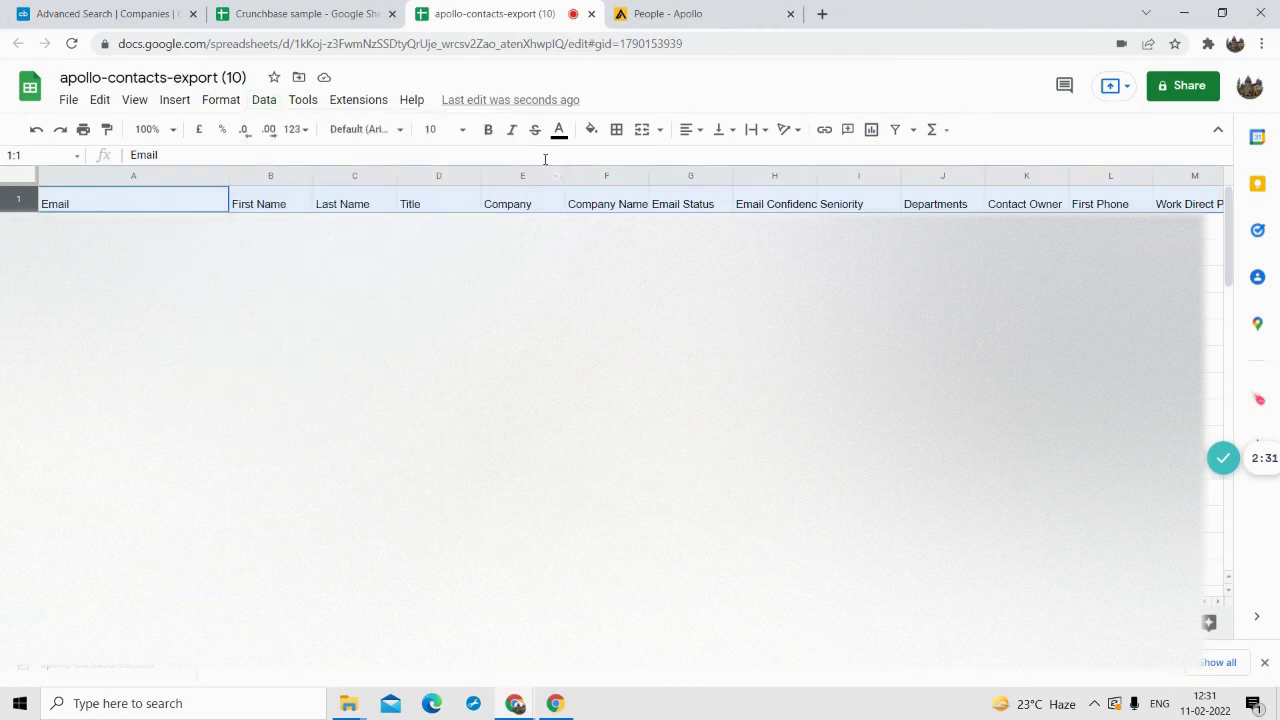
click(489, 130)
click(133, 267)
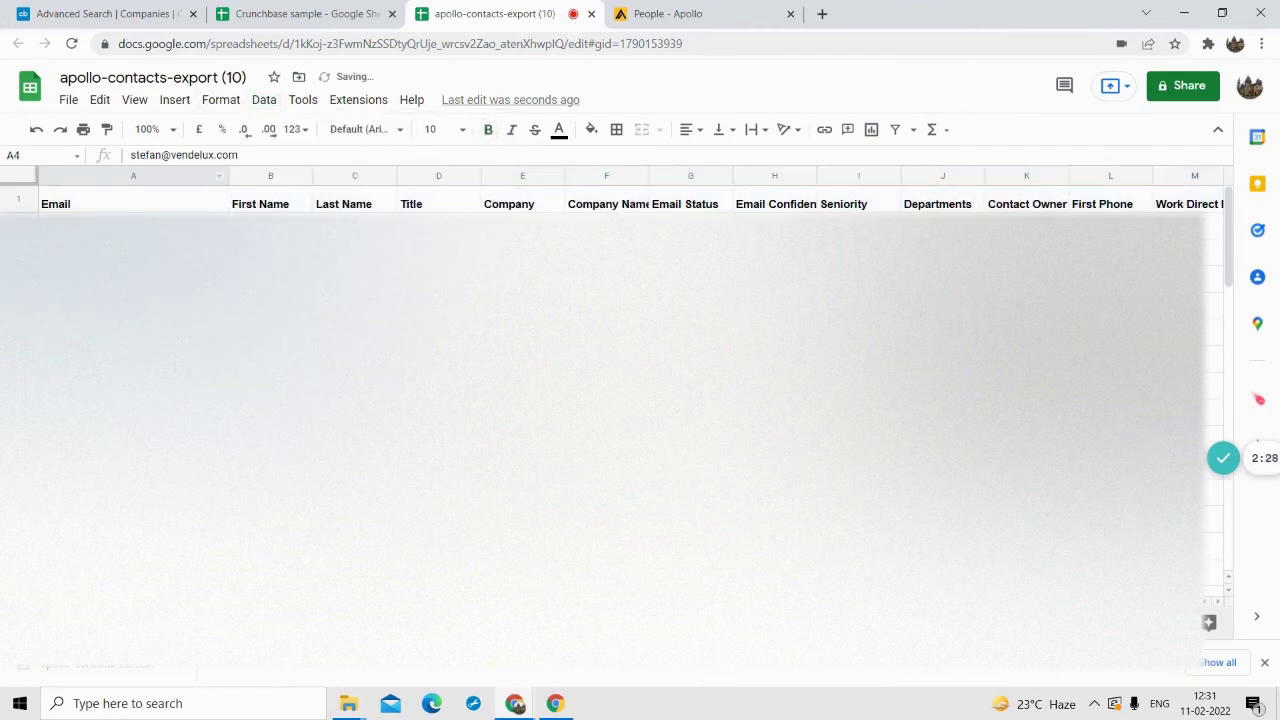
Step: Widen the Website column in the contacts sheet
scroll(620, 400, right, 2)
scroll(620, 400, right, 10)
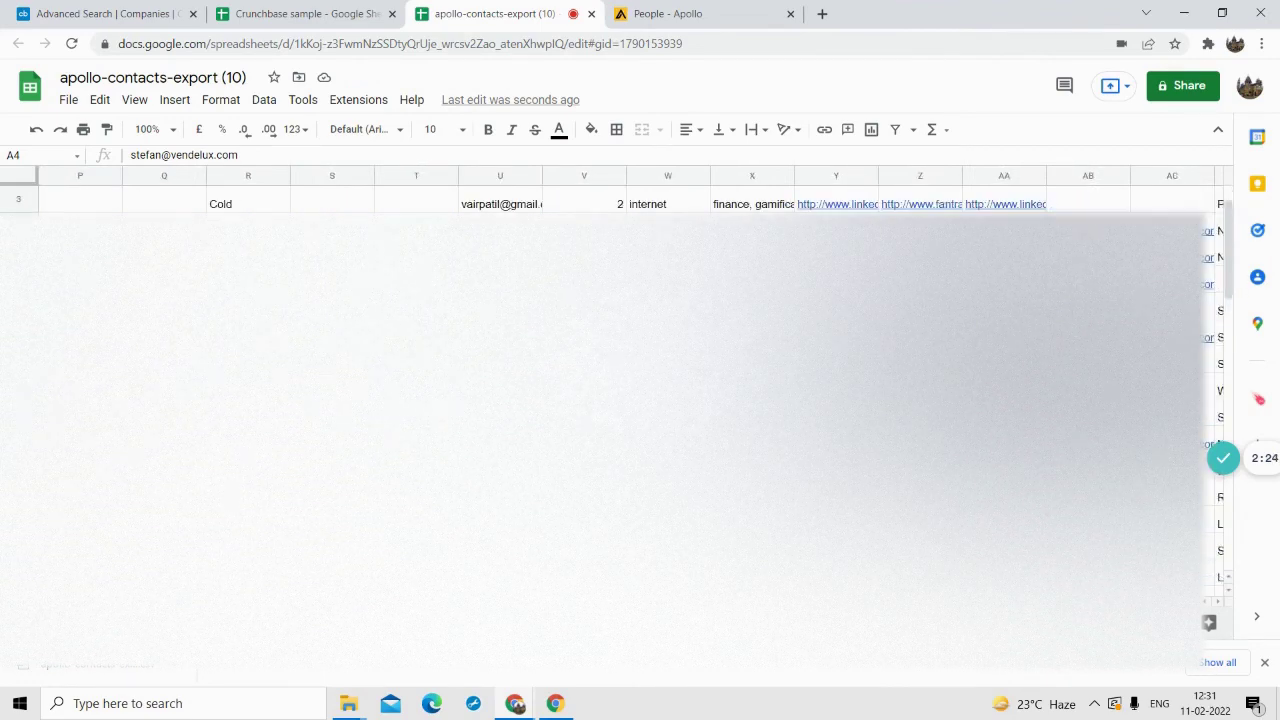
scroll(779, 203, right, 2)
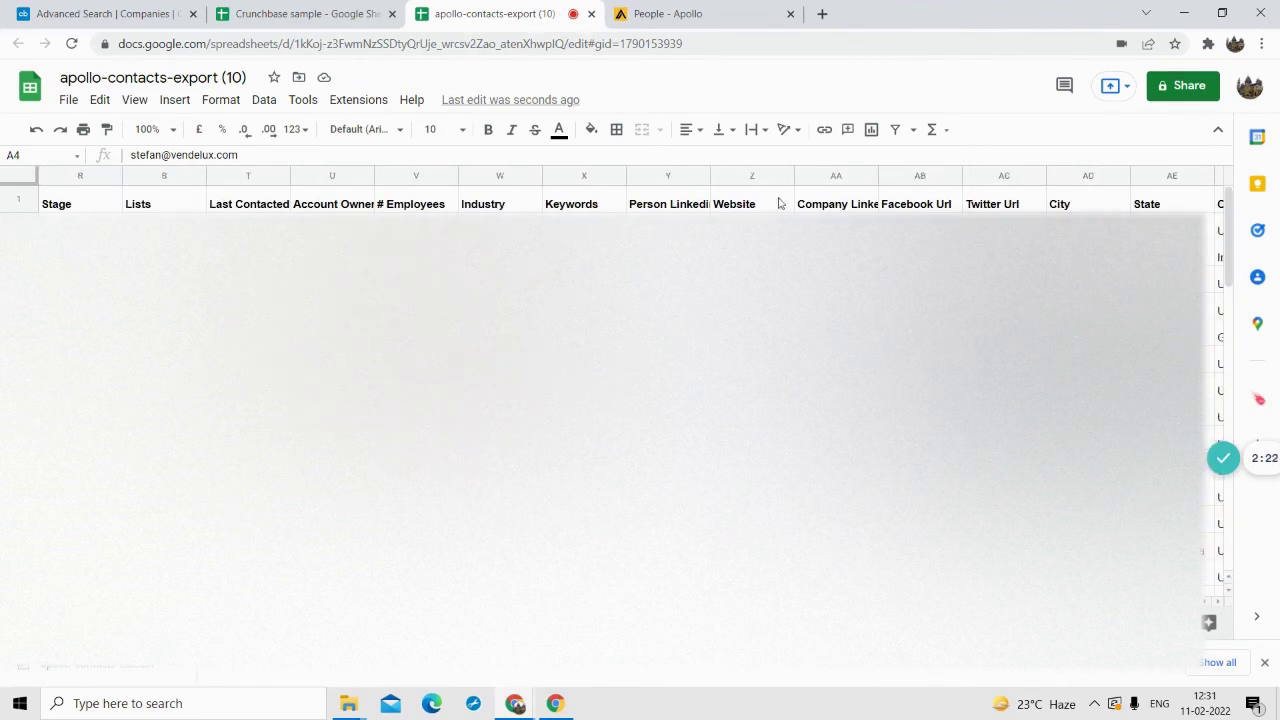
click(792, 178)
drag(794, 178, 858, 178)
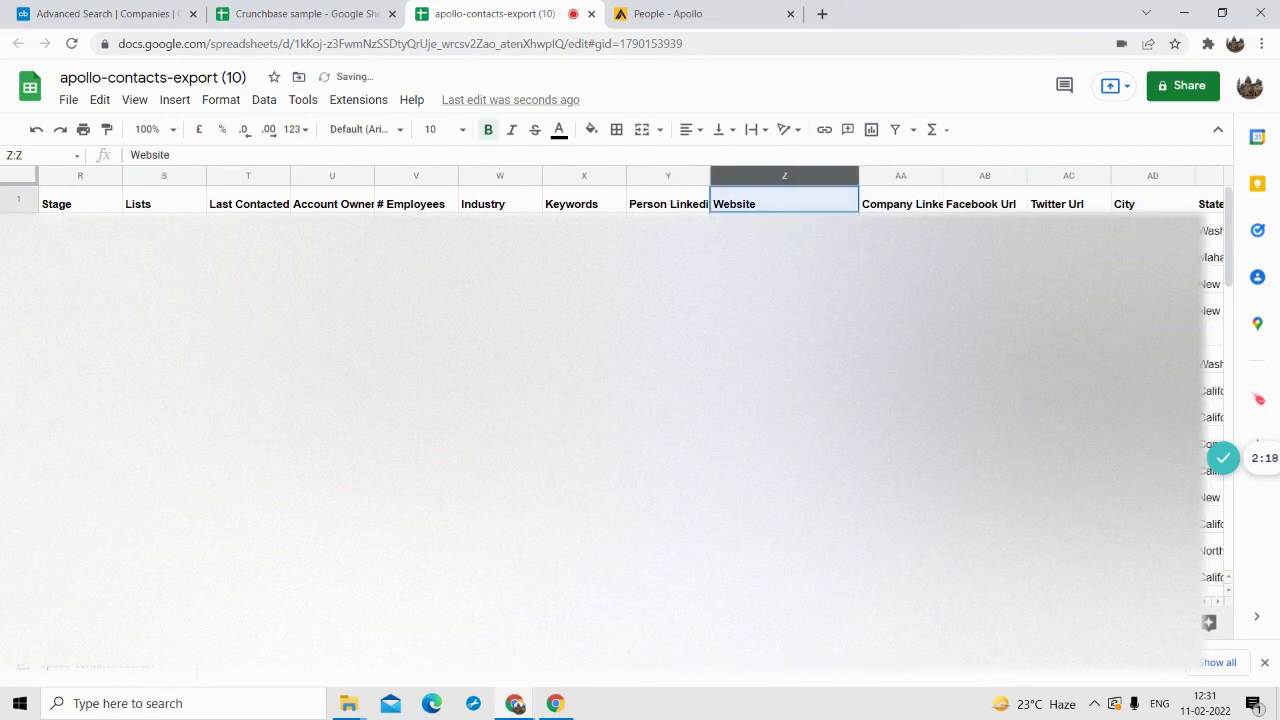
Step: Review the remaining exported columns and the Email column down to its last rows
scroll(640, 400, right, 5)
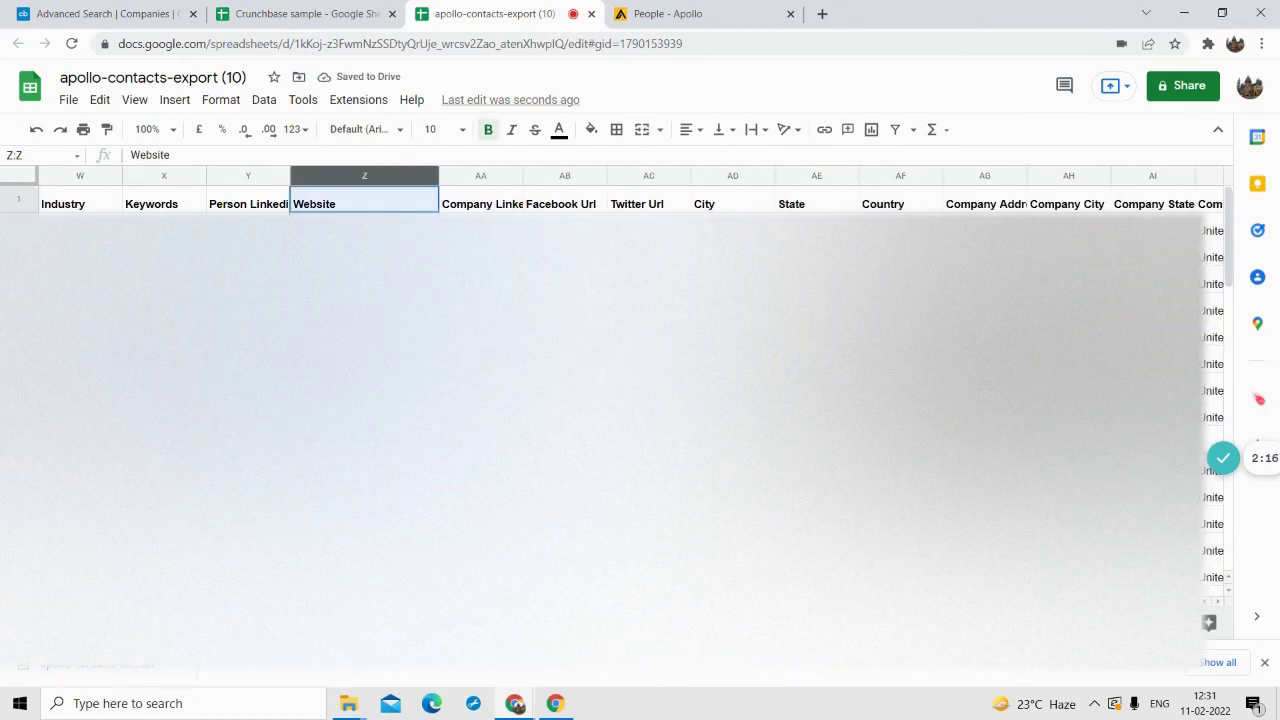
scroll(640, 400, right, 7)
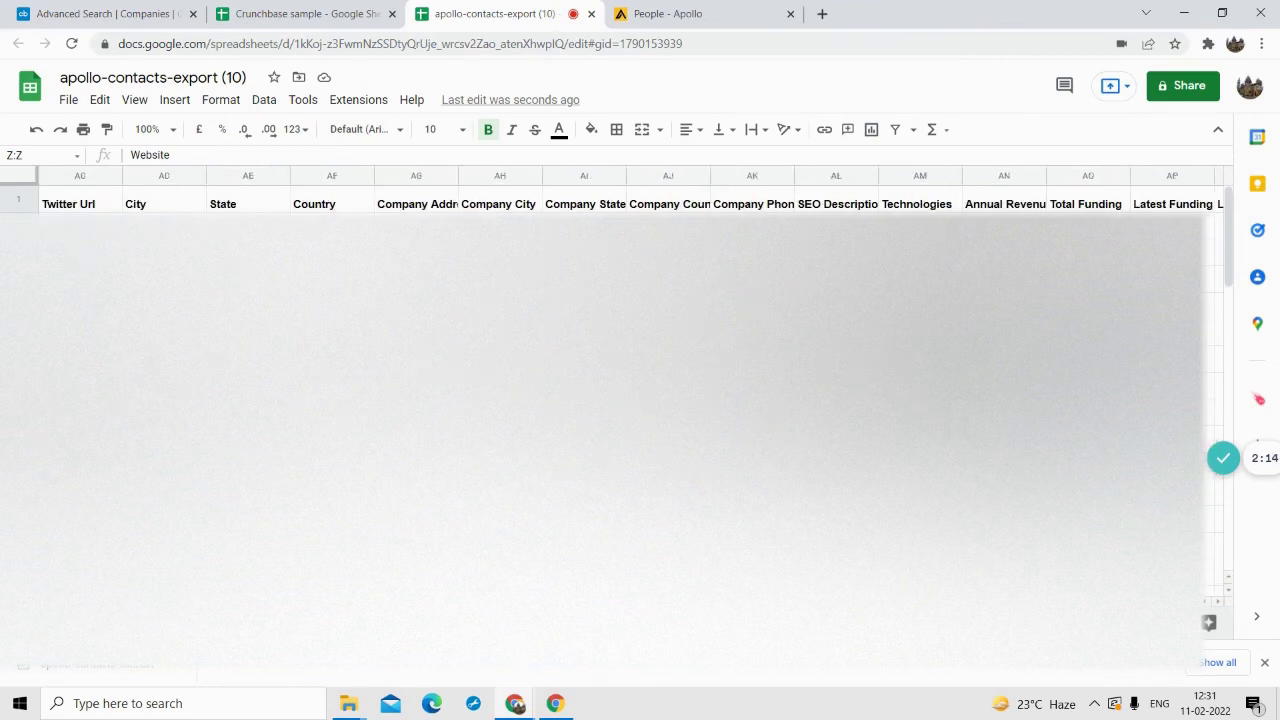
scroll(640, 400, left, 1)
scroll(640, 400, right, 8)
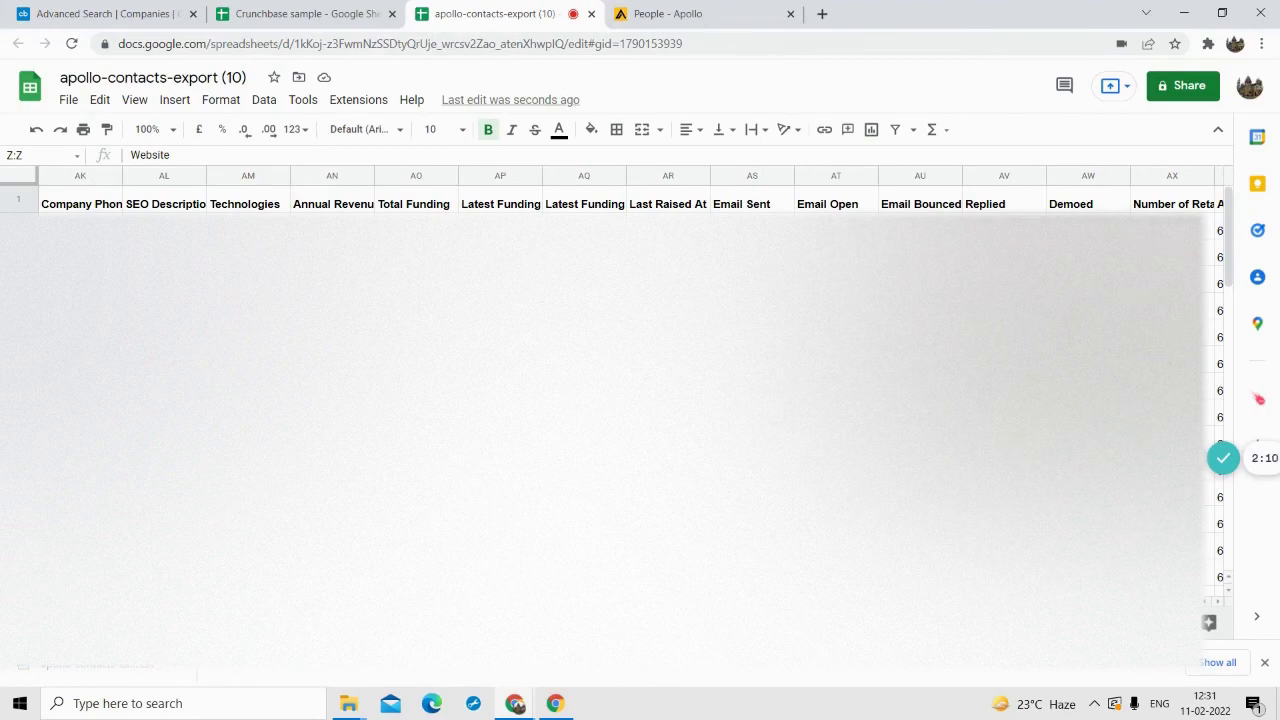
scroll(640, 400, left, 20)
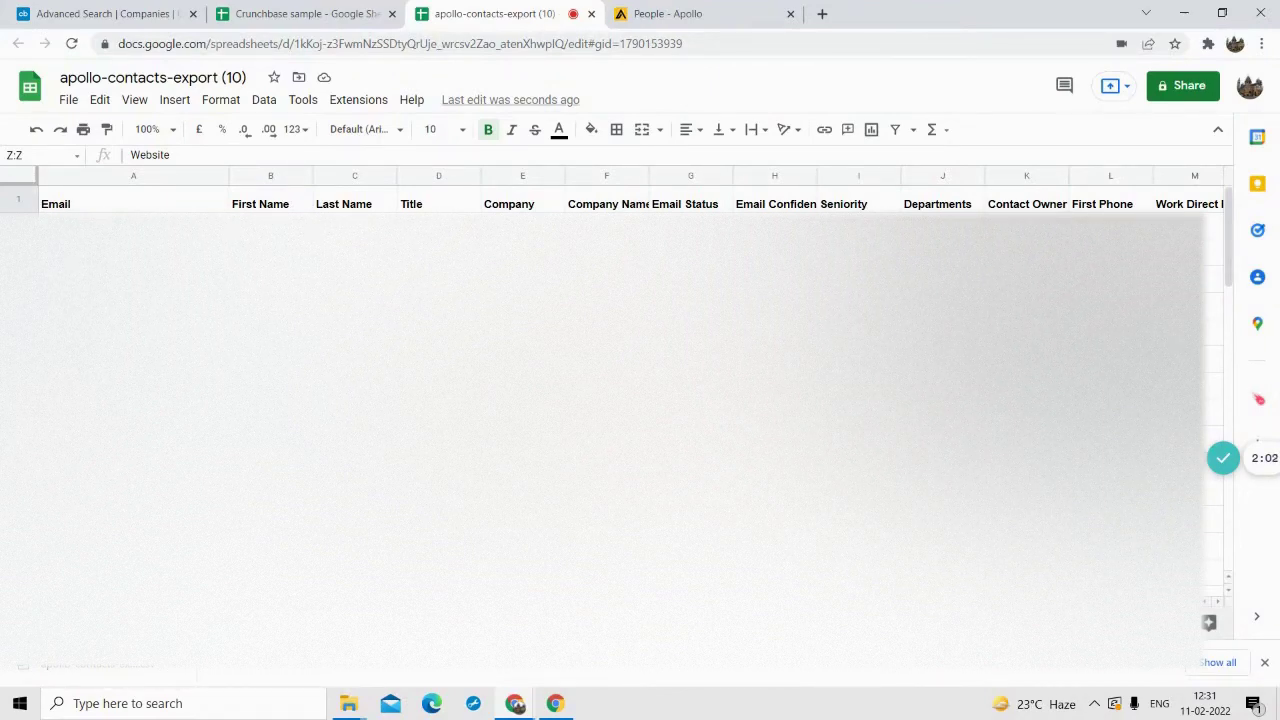
click(133, 225)
key(ctrl+shift+Down)
scroll(640, 400, down, 9)
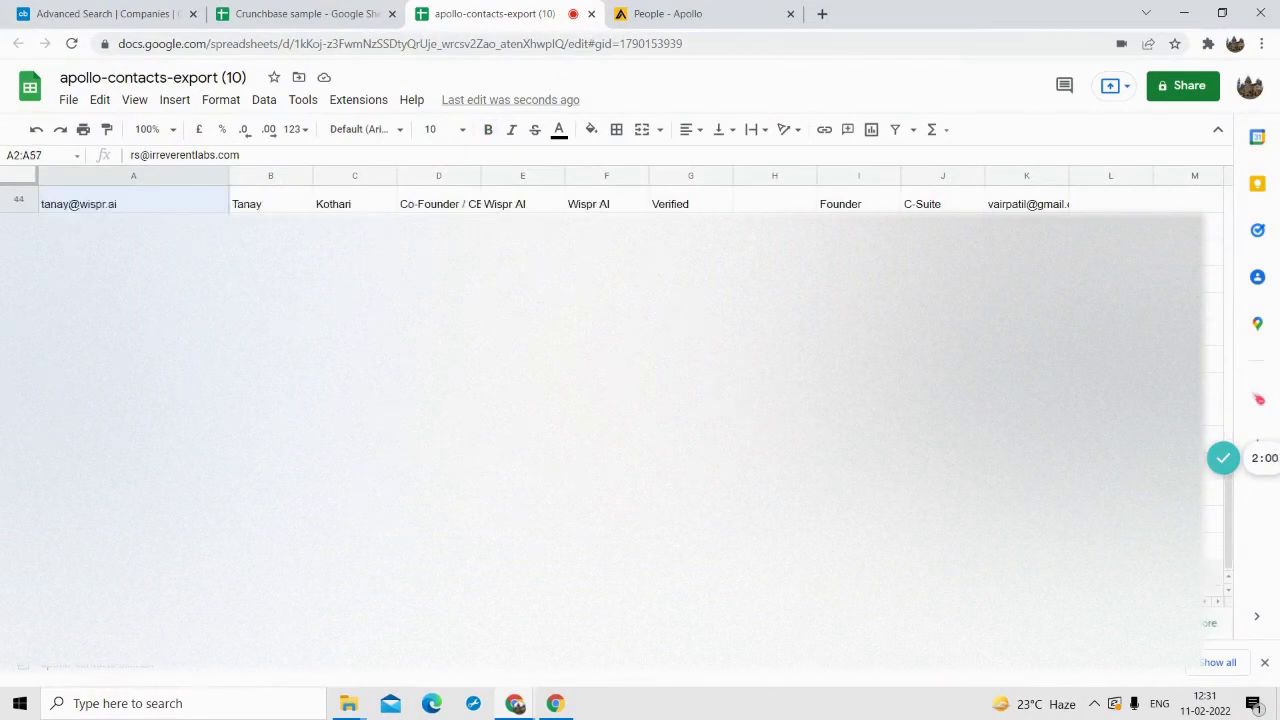
click(133, 435)
scroll(640, 400, up, 14)
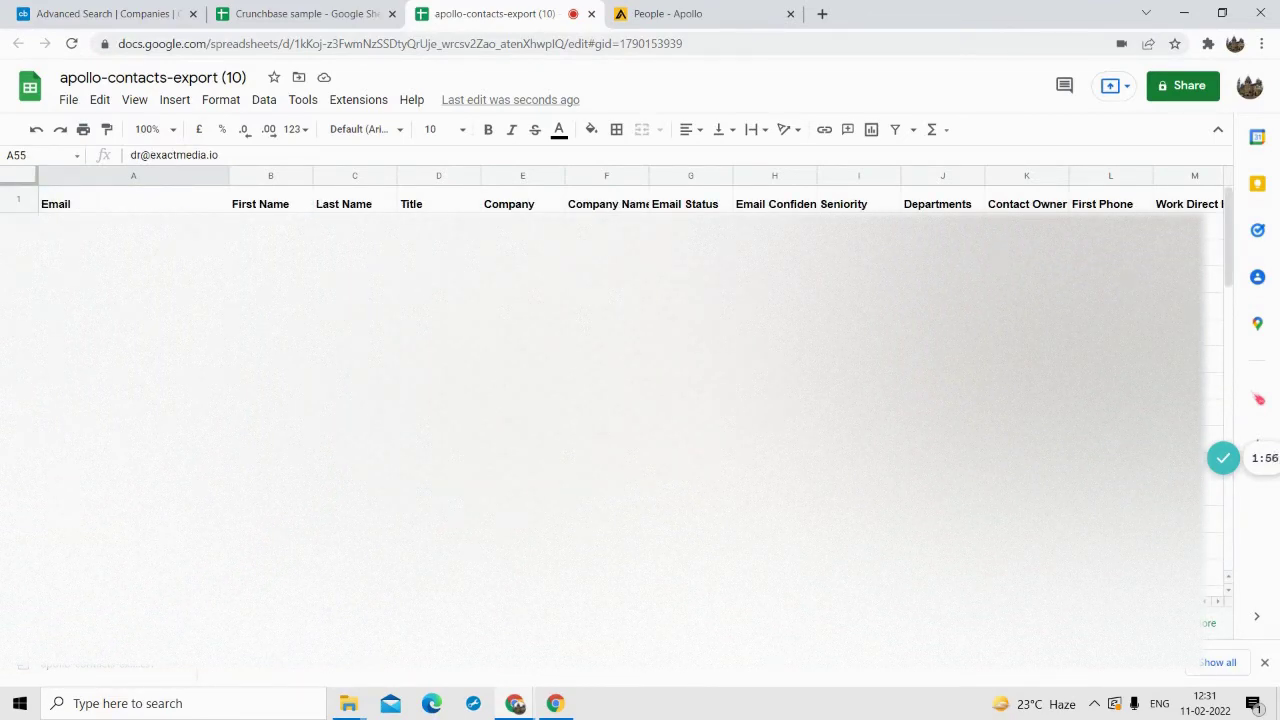
Step: Open the GMass website, gmass.co, in a new browser tab
click(820, 14)
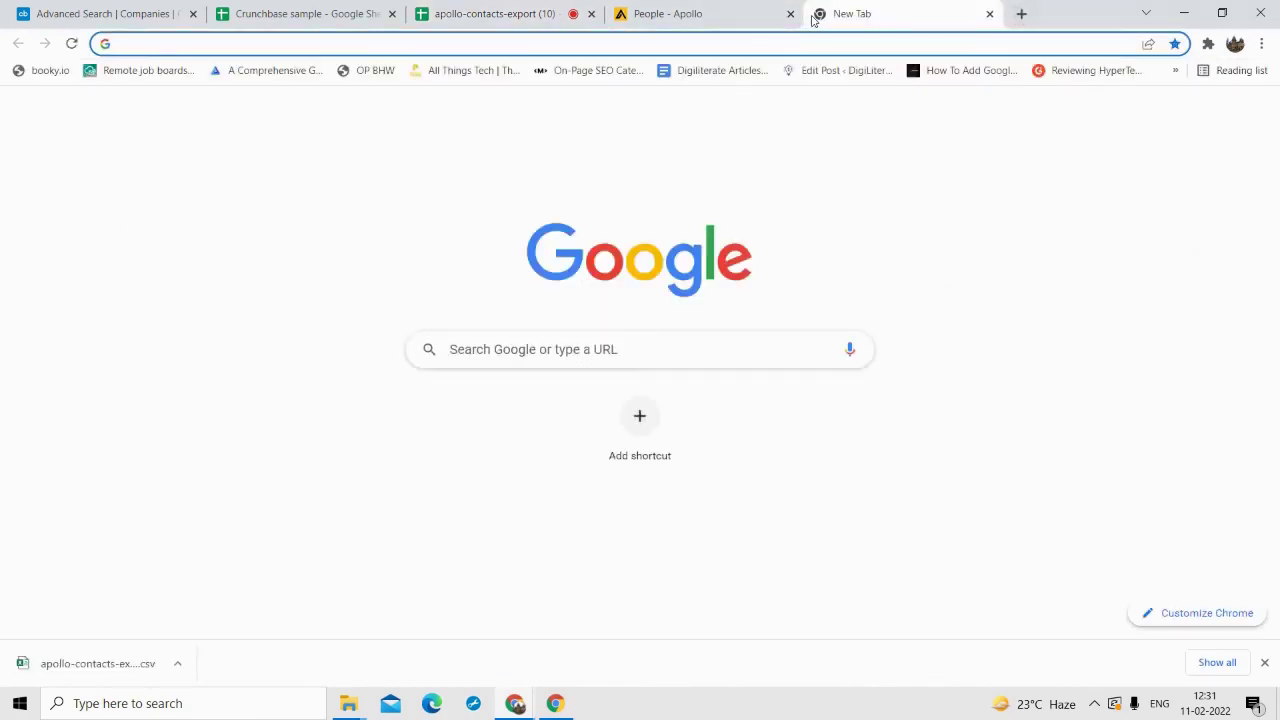
text(gmass)
key(Return)
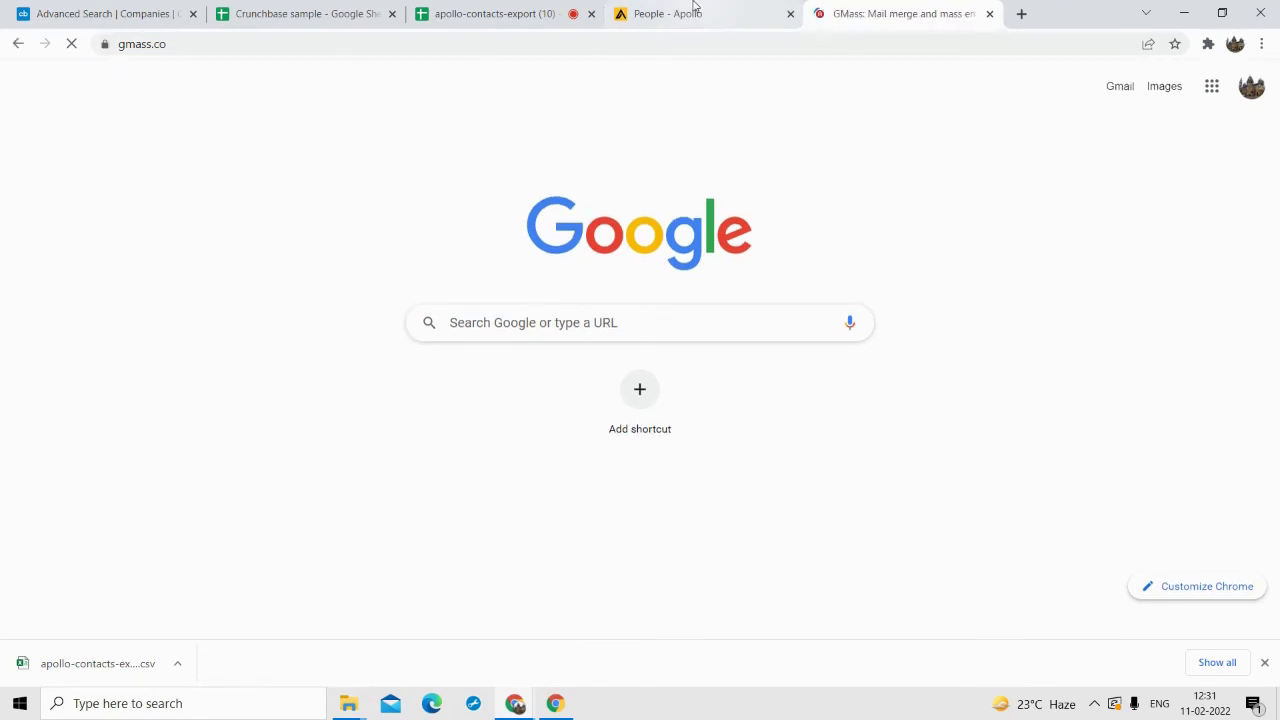
Step: Move the GMass tab beside the contacts sheet tab and open GMass's Email Verifier tool
drag(863, 6, 742, 35)
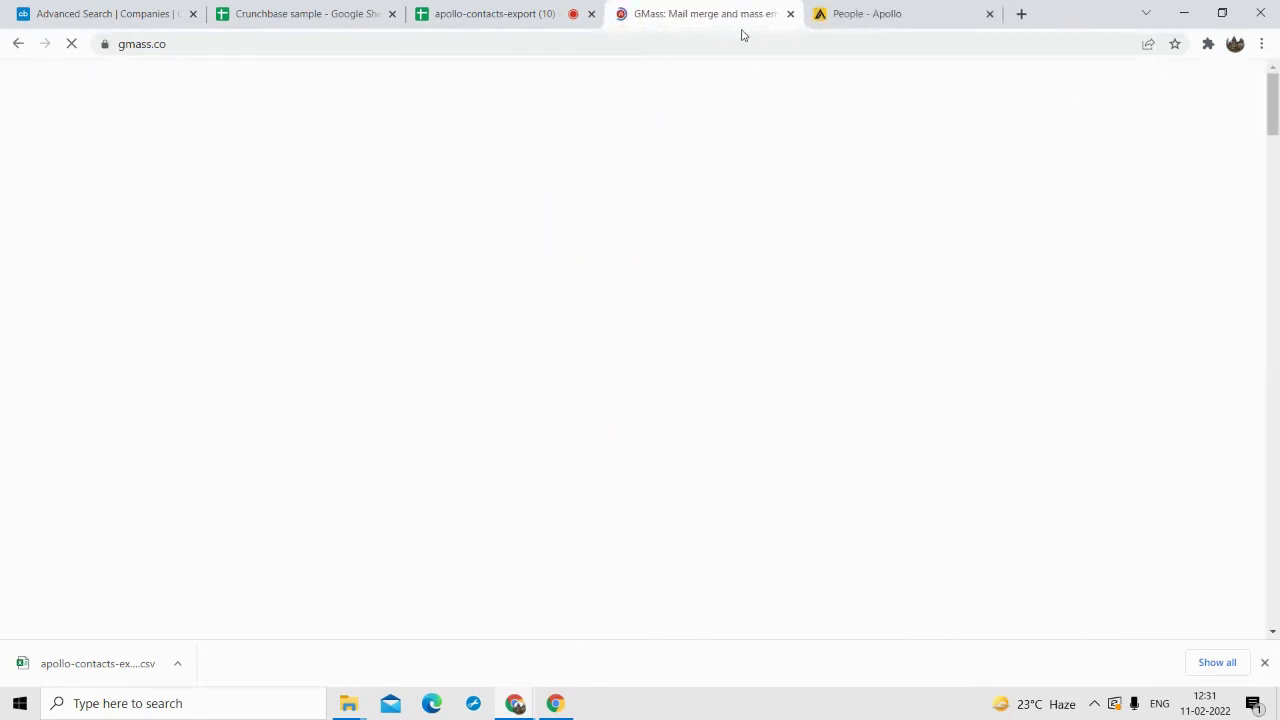
click(742, 37)
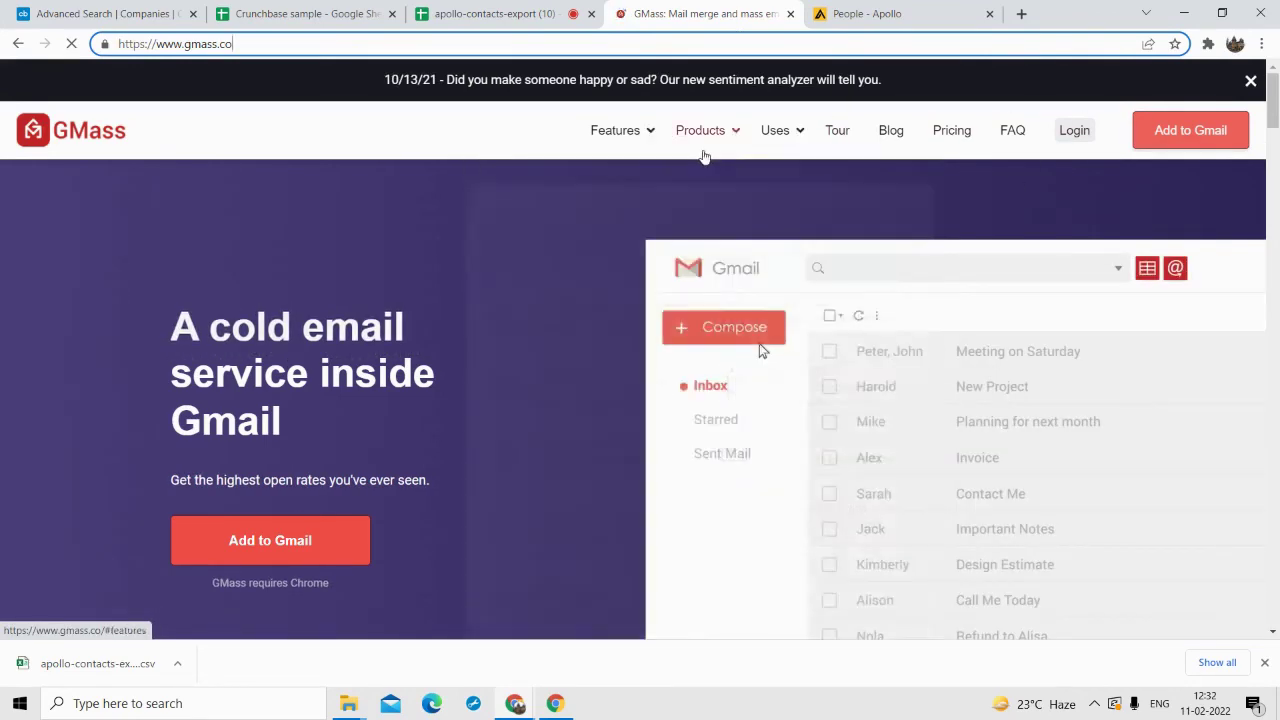
mouse_move(745, 148)
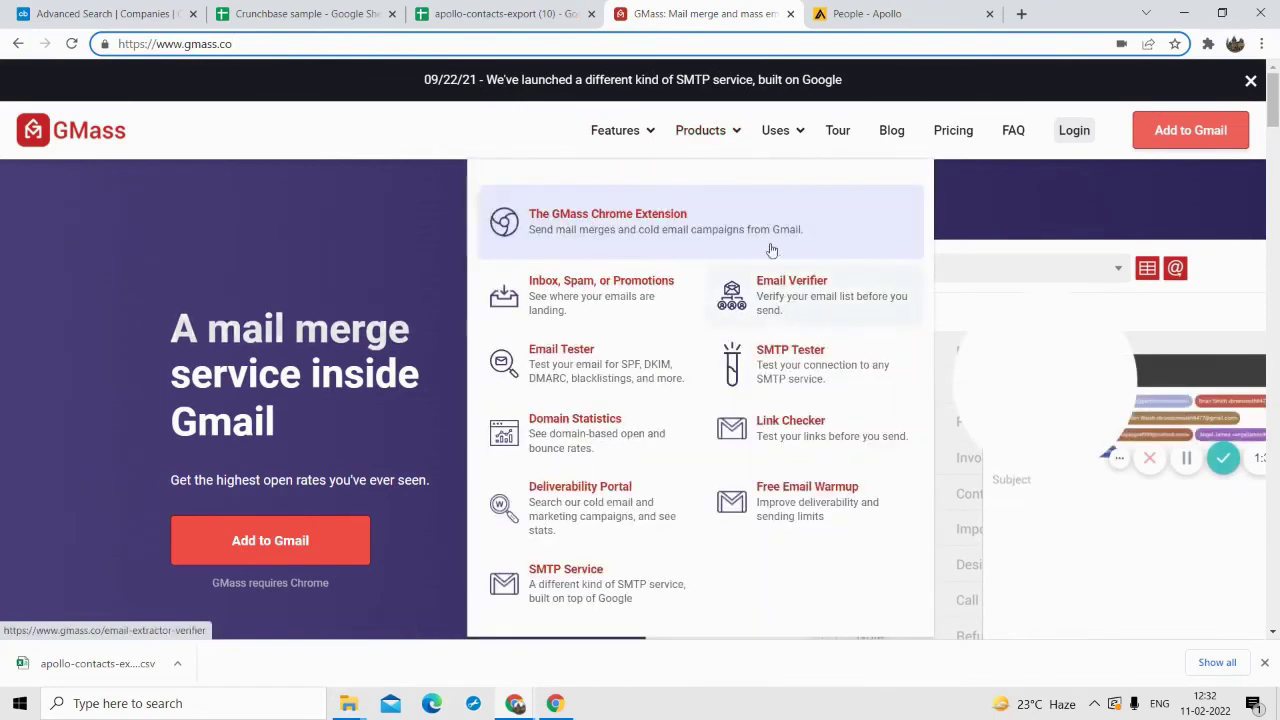
click(798, 296)
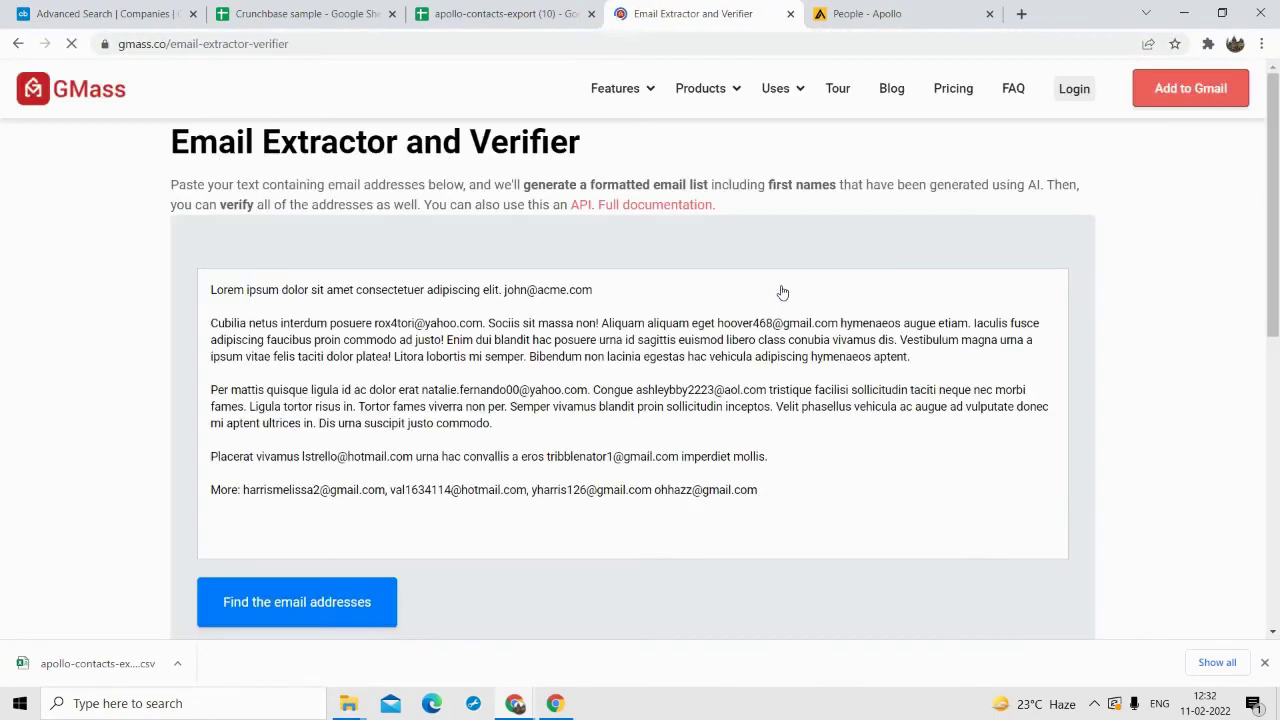
Step: Replace the sample text in the Email Extractor and Verifier with the email addresses from A2:A55 of the contacts sheet
click(453, 334)
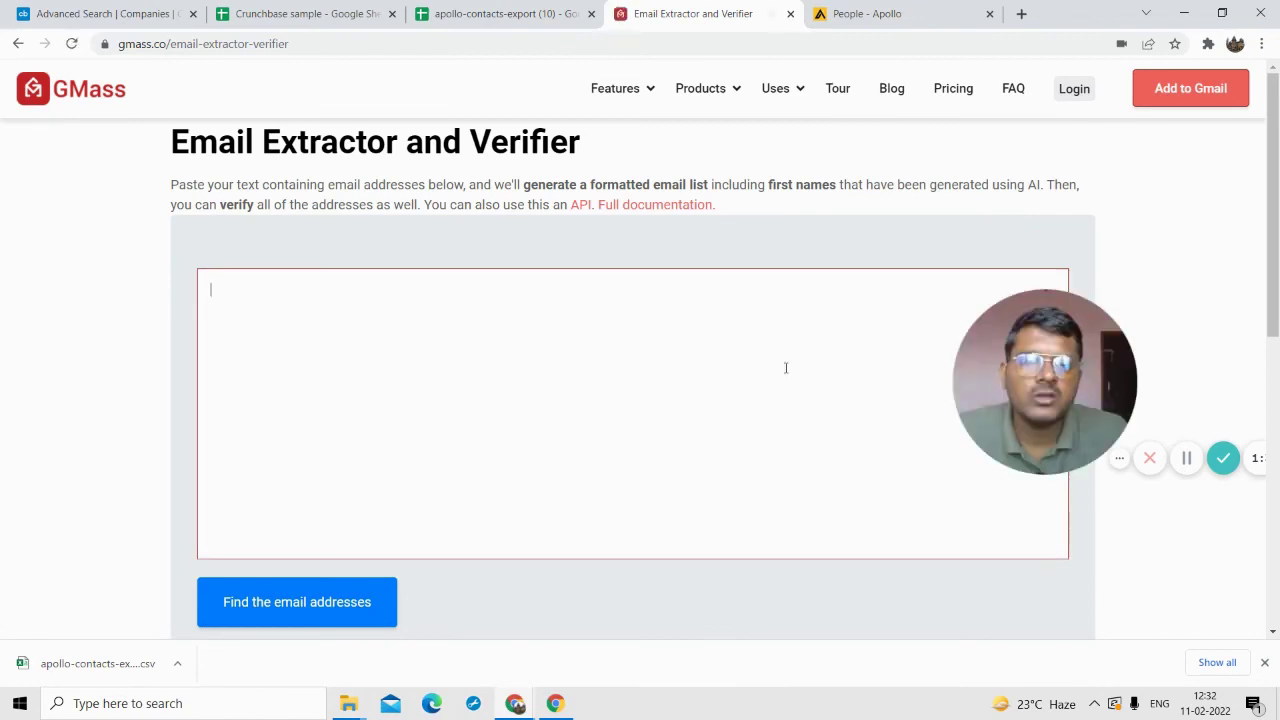
click(555, 8)
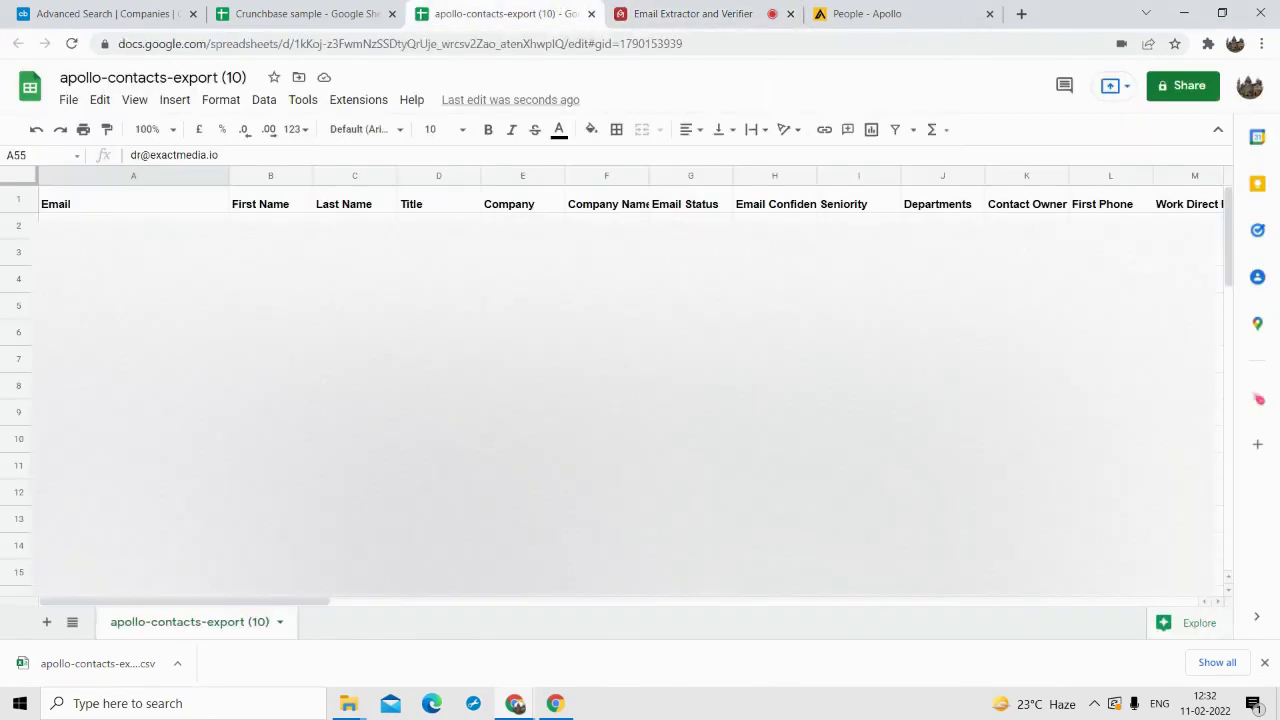
drag(147, 668, 149, 634)
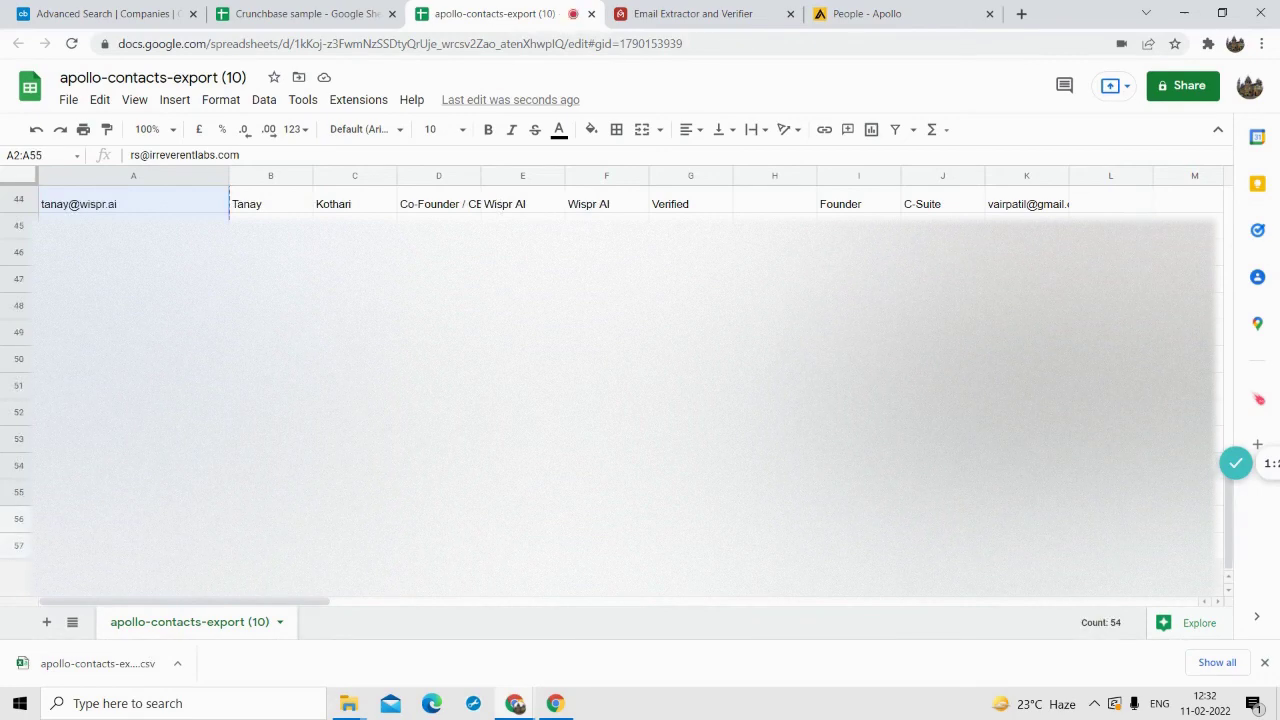
click(700, 13)
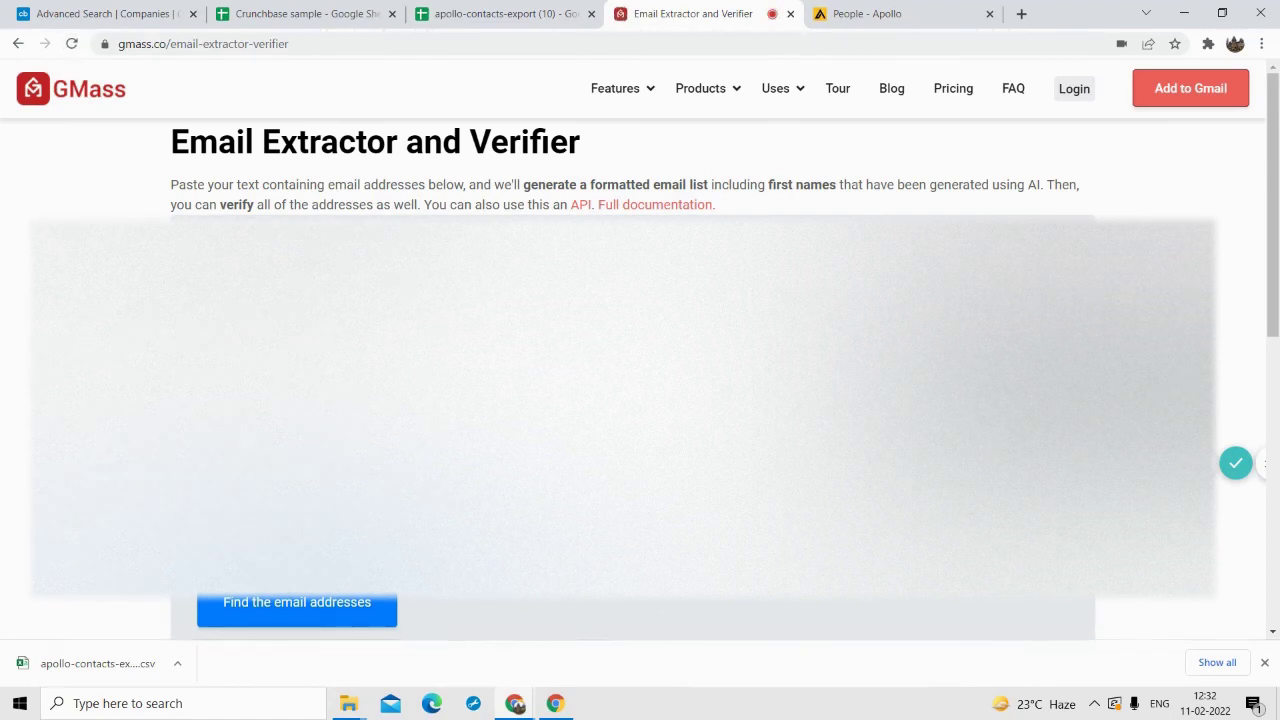
Step: Extract the email addresses from the pasted text, dismiss the browser's download bar and start verifying the extracted list
click(296, 616)
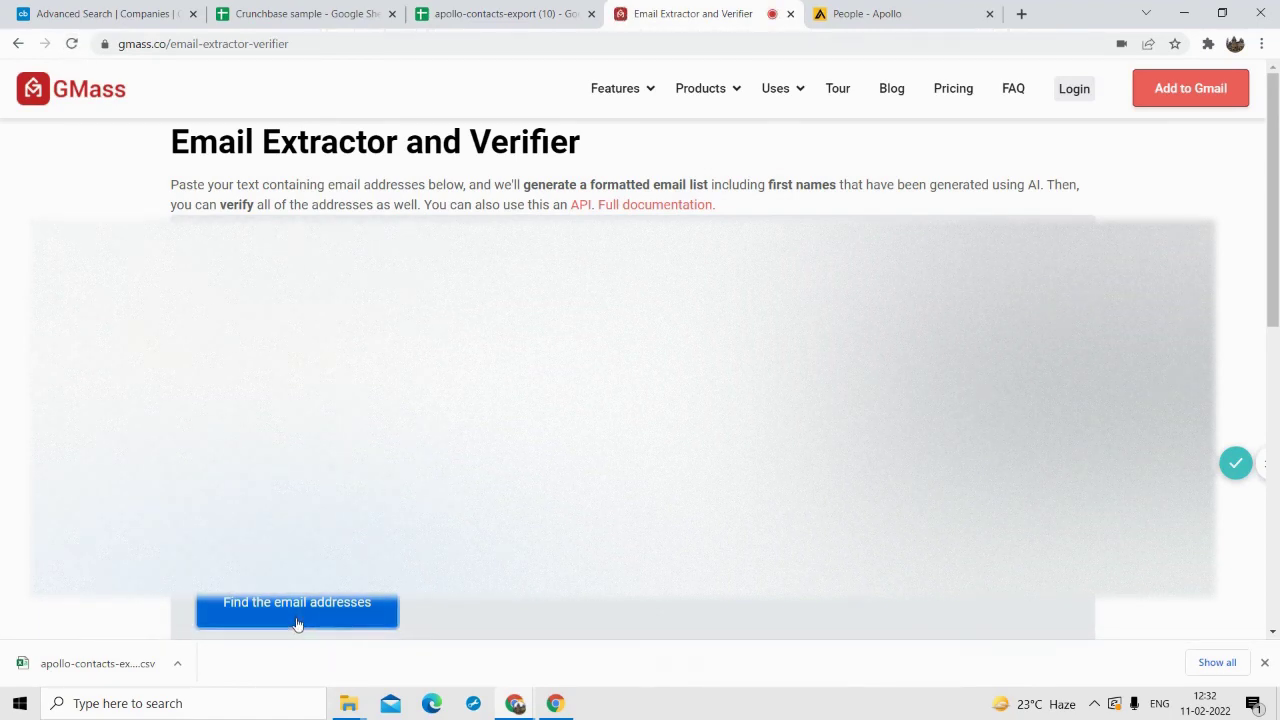
click(1265, 661)
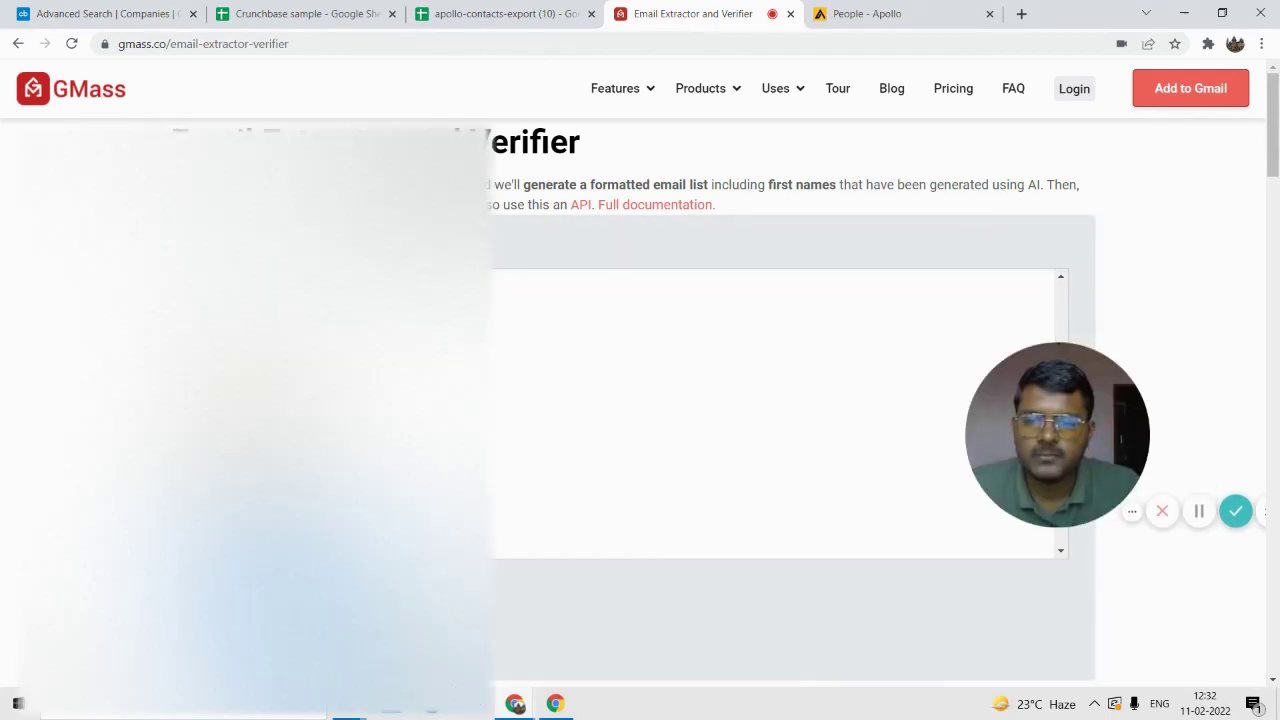
scroll(614, 451, down, 2)
click(614, 445)
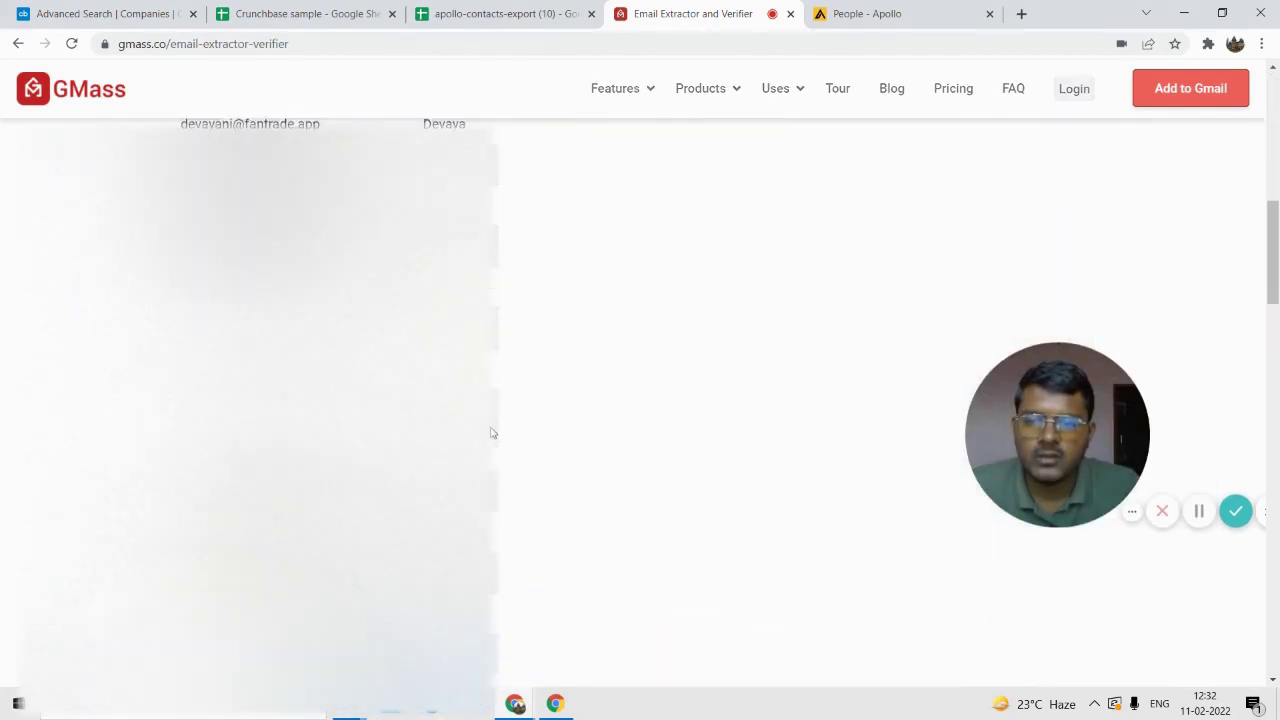
click(658, 260)
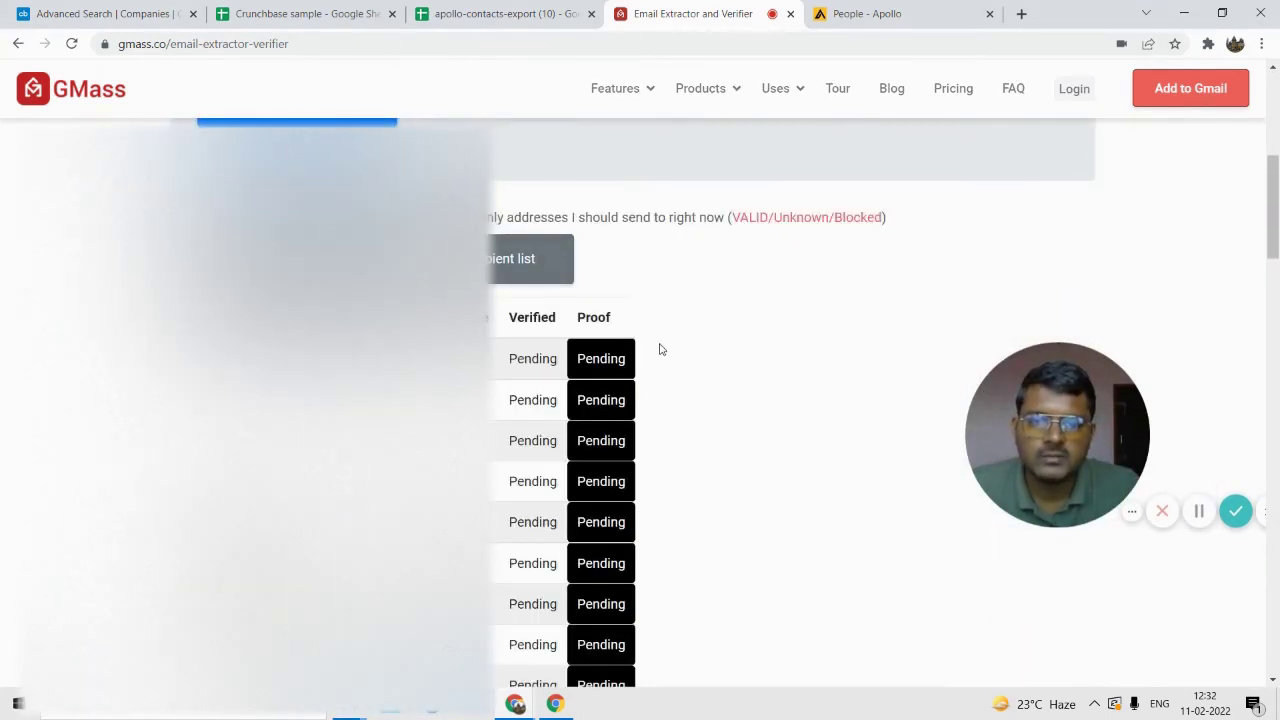
Step: Examine the Verified and Proof status of every extracted address down to the end of the list while verification runs
scroll(659, 349, down, 1)
scroll(646, 330, down, 5)
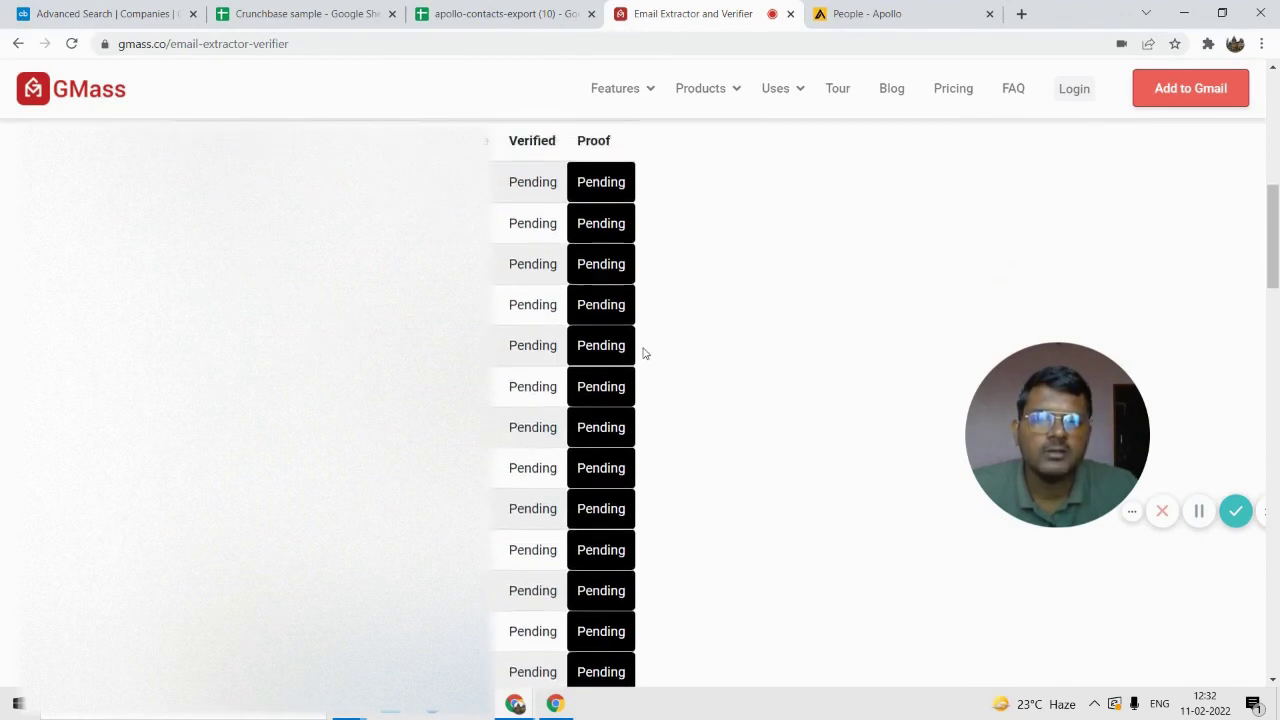
scroll(646, 390, down, 2)
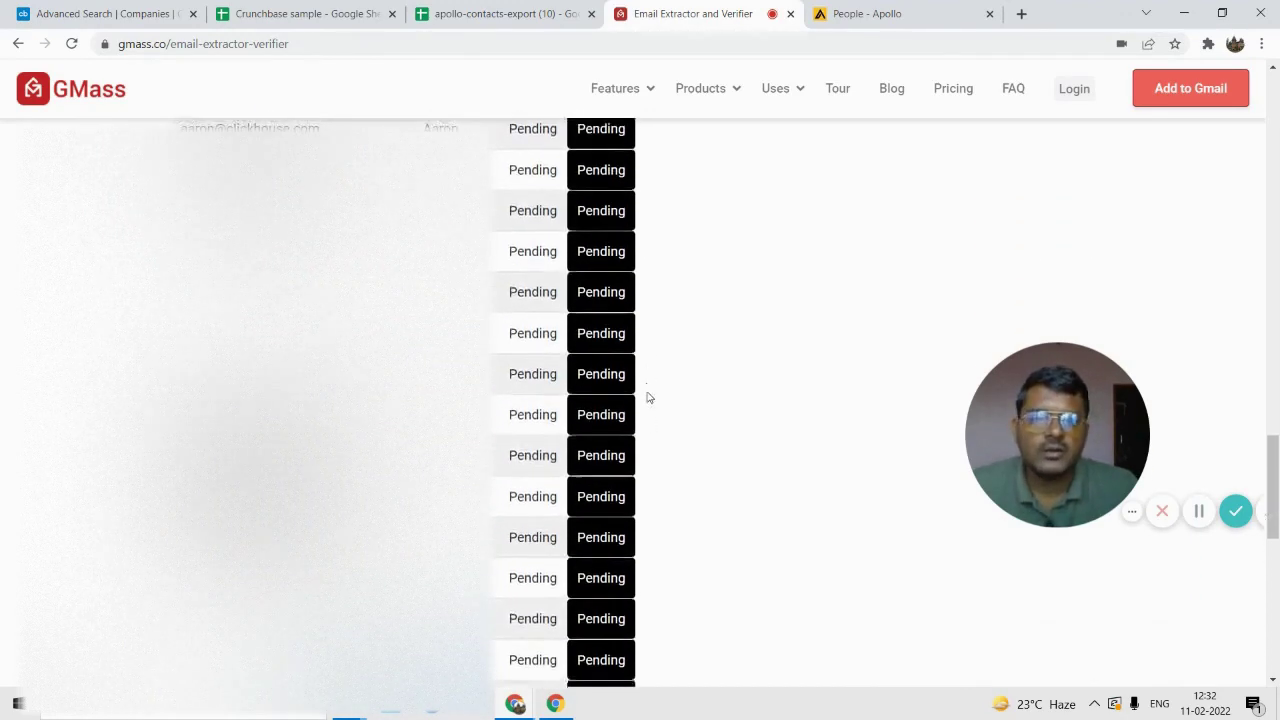
scroll(647, 395, up, 2)
scroll(646, 397, up, 5)
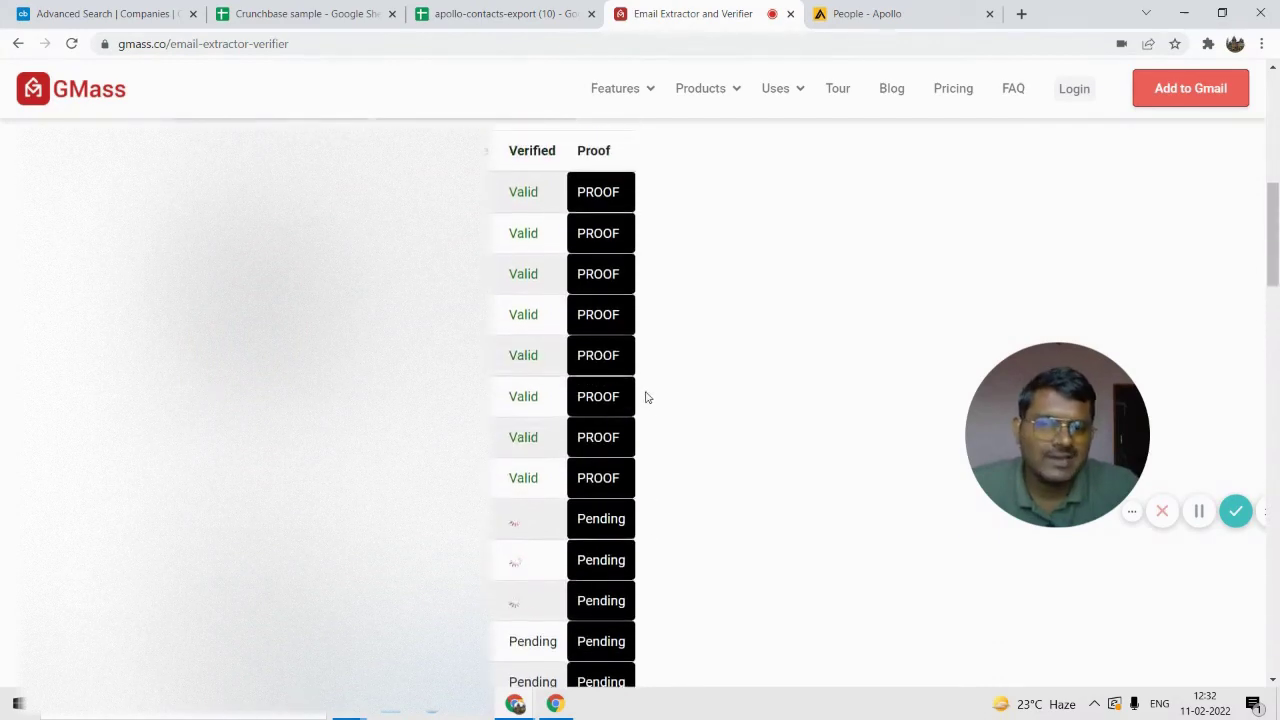
scroll(646, 397, down, 1)
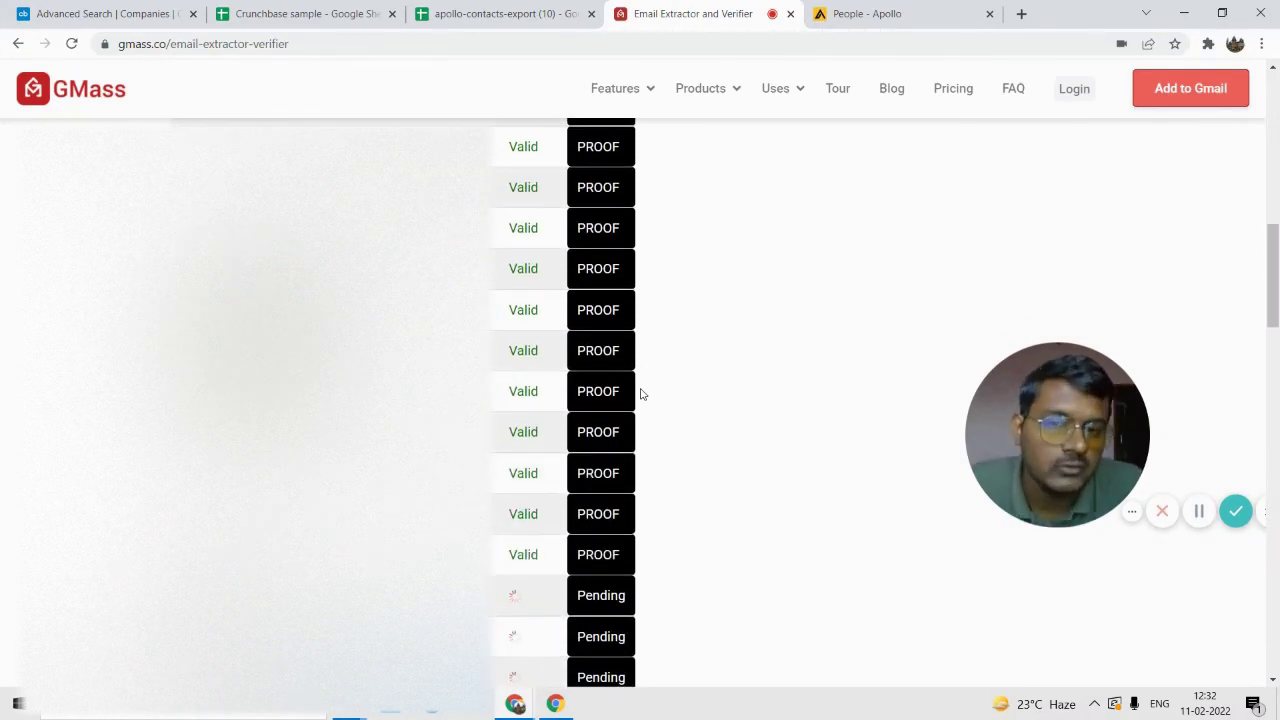
scroll(642, 394, up, 1)
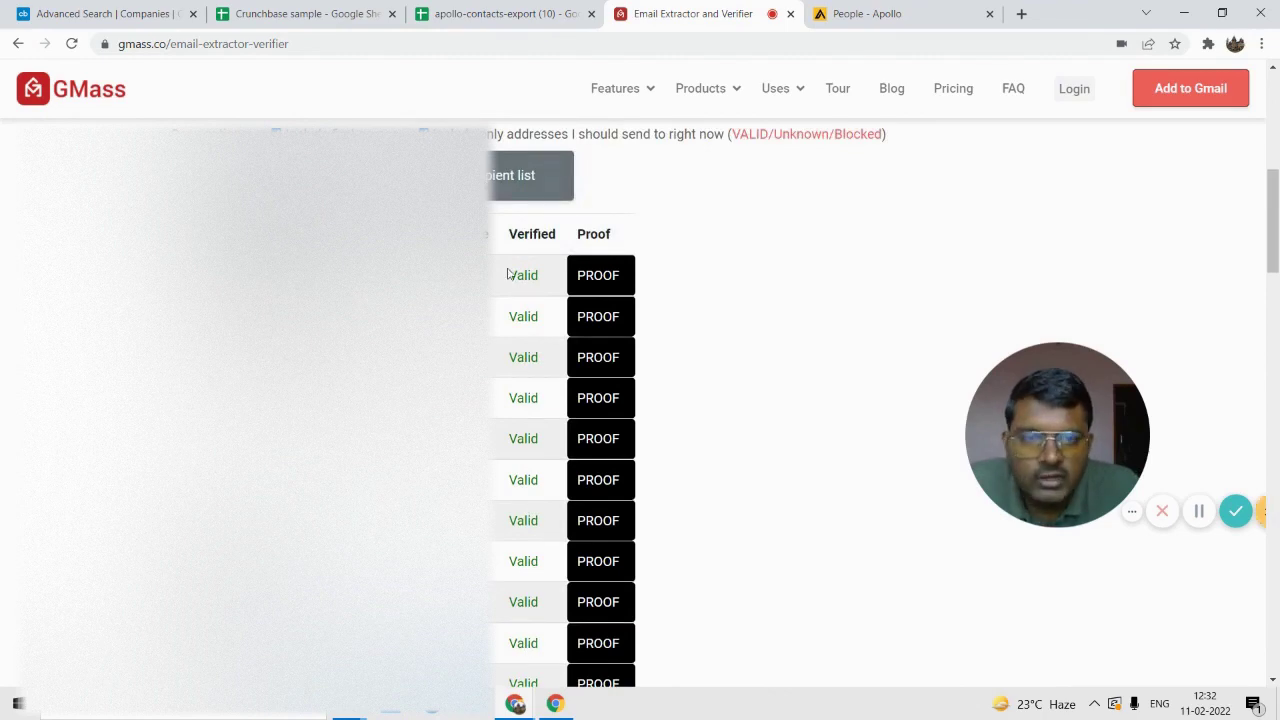
scroll(530, 347, down, 5)
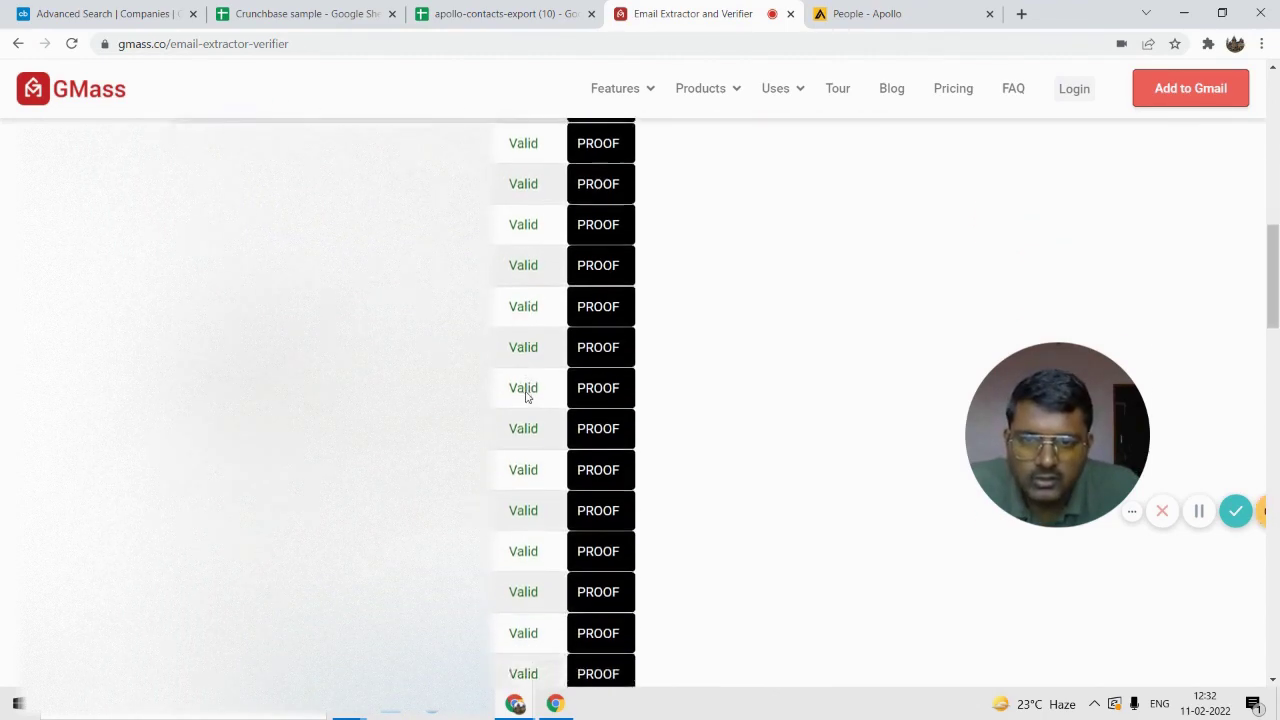
scroll(511, 383, up, 3)
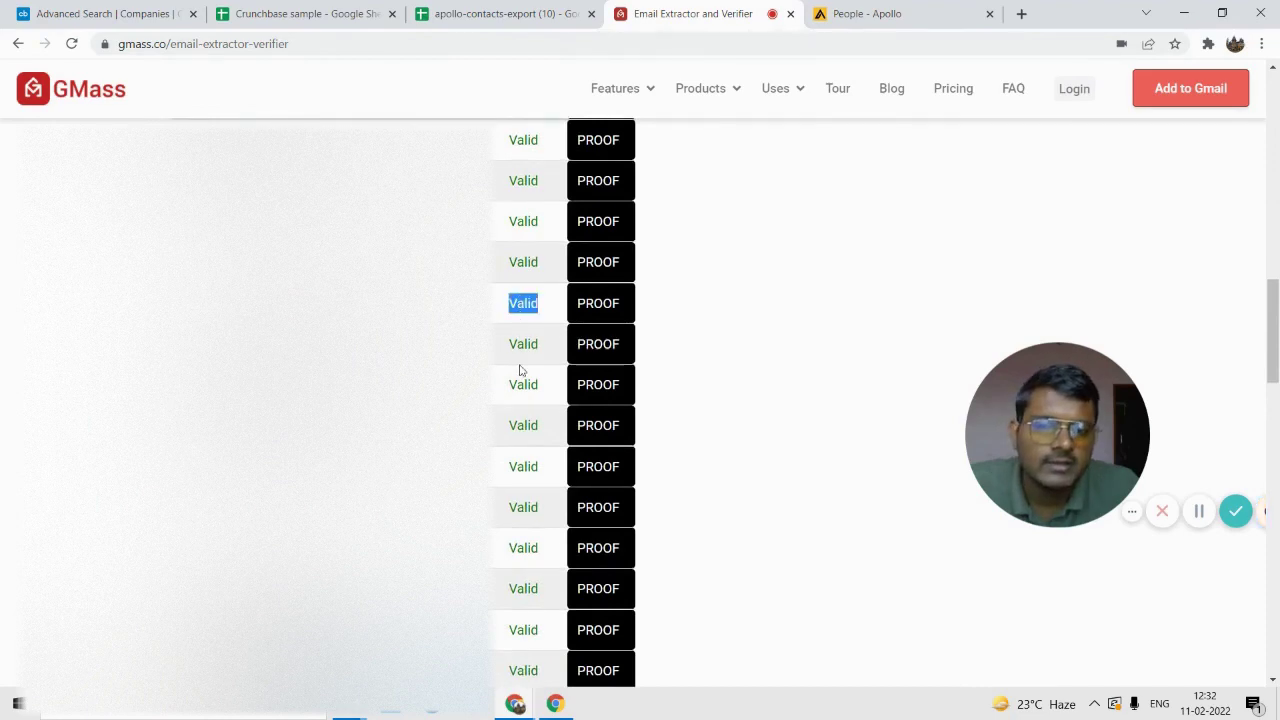
scroll(519, 370, down, 2)
scroll(530, 430, down, 5)
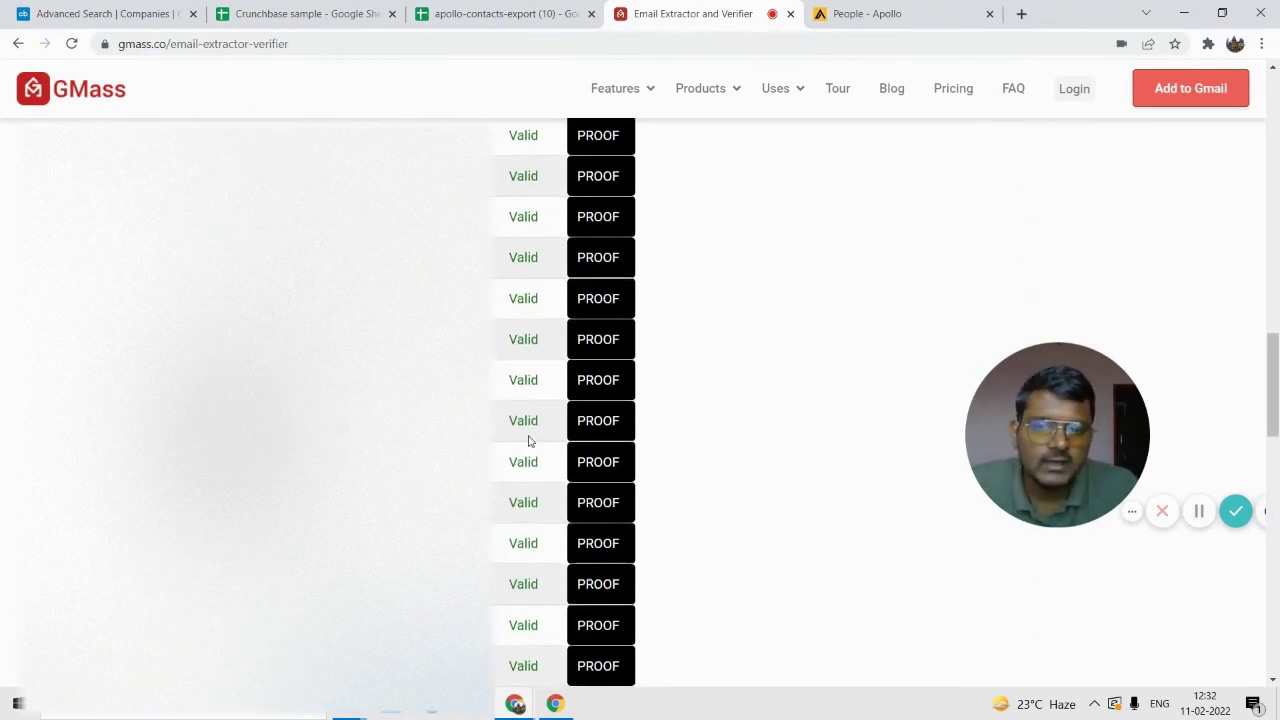
scroll(521, 448, up, 1)
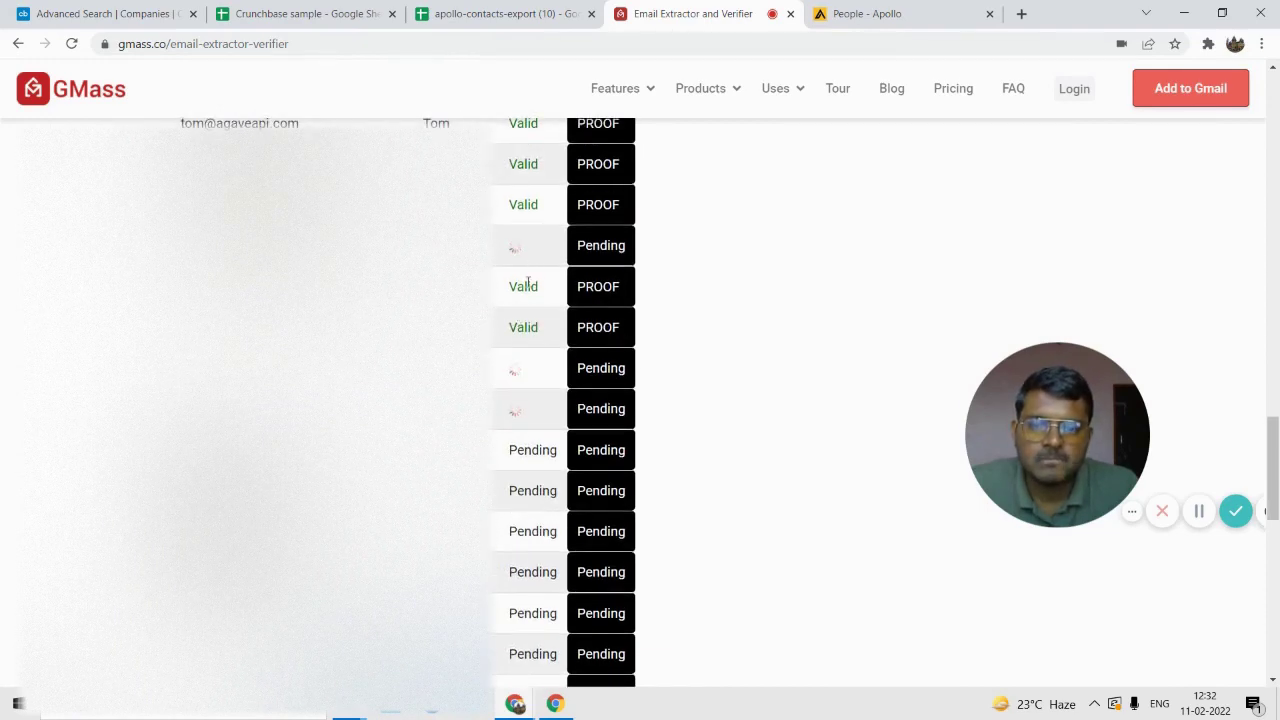
scroll(530, 368, down, 4)
scroll(529, 363, up, 2)
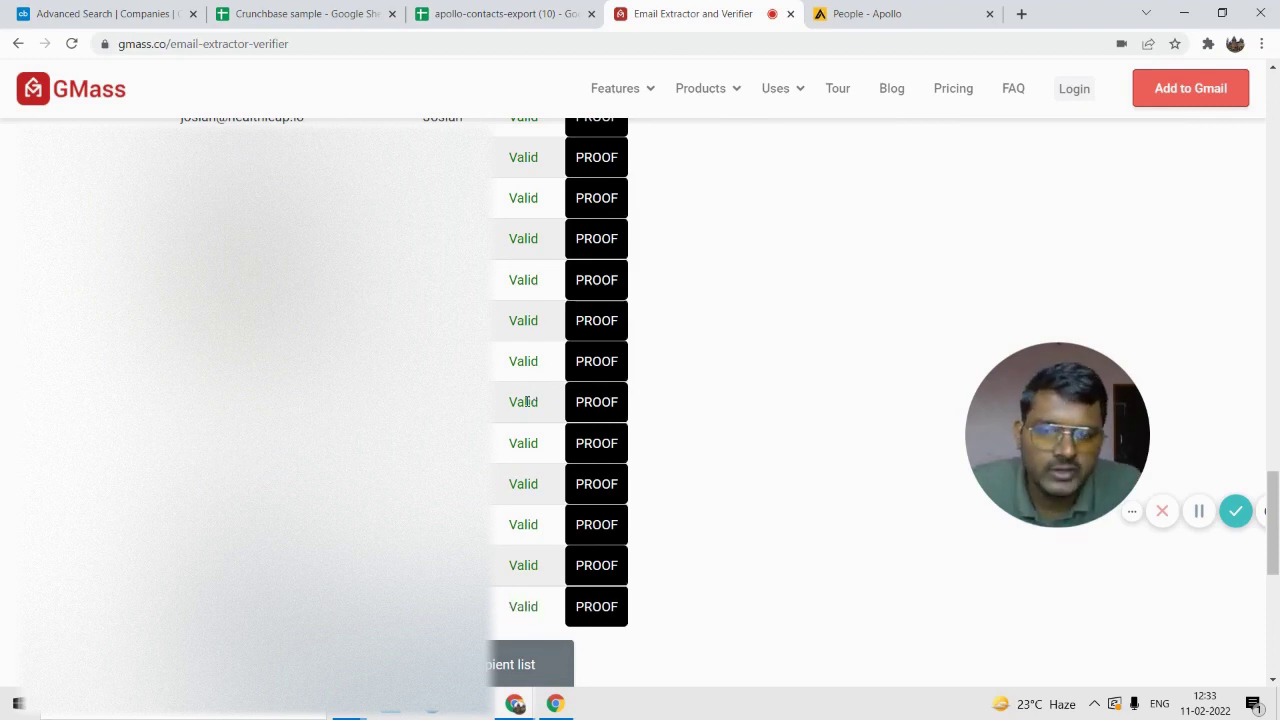
scroll(527, 401, up, 10)
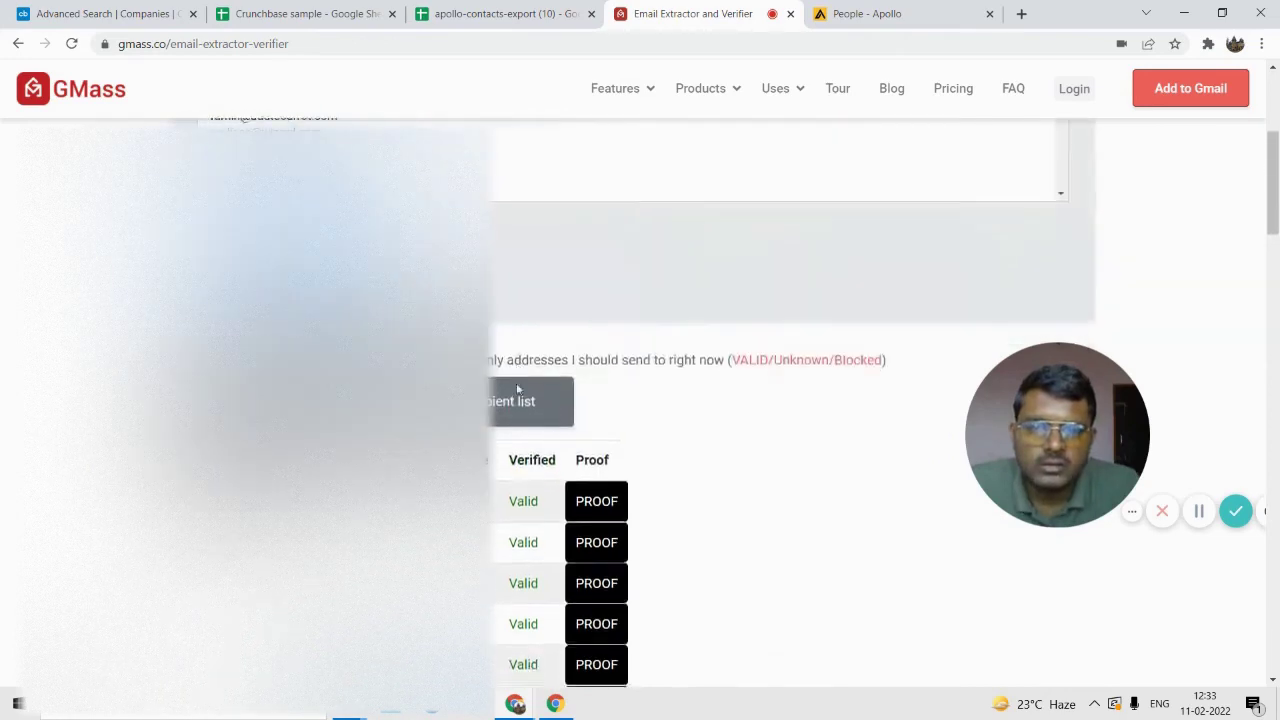
scroll(518, 389, down, 20)
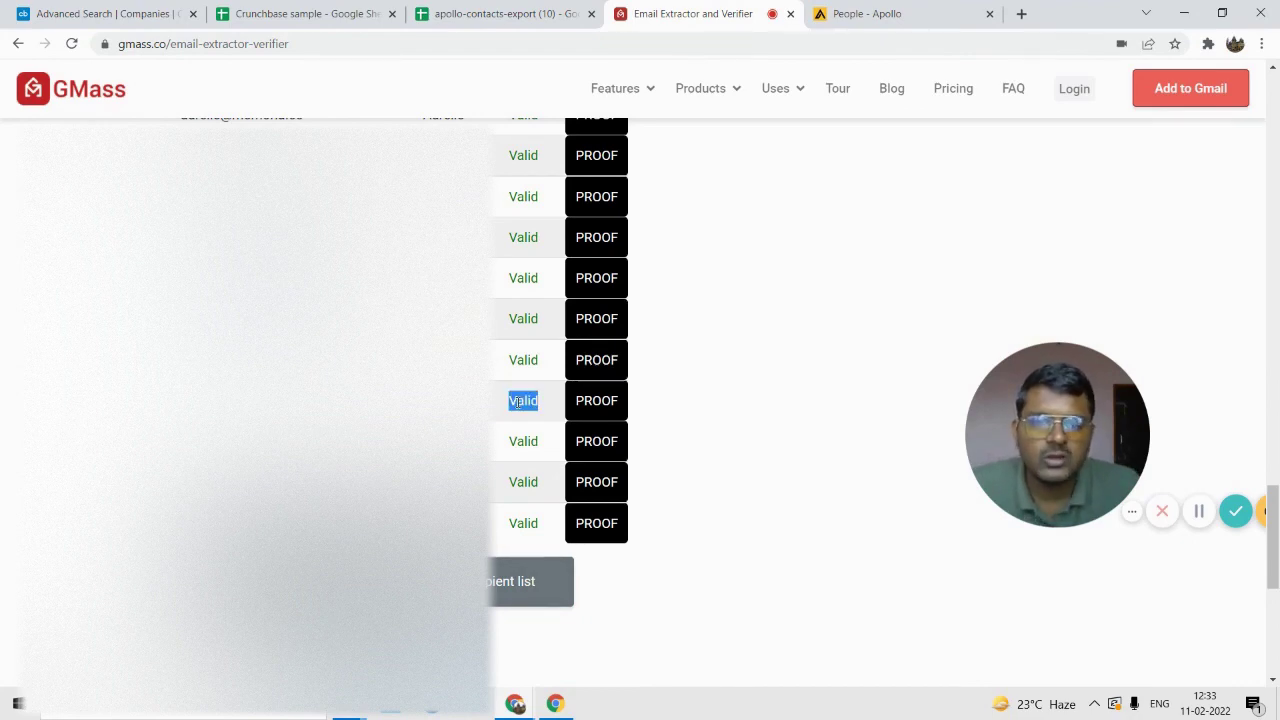
scroll(523, 403, up, 5)
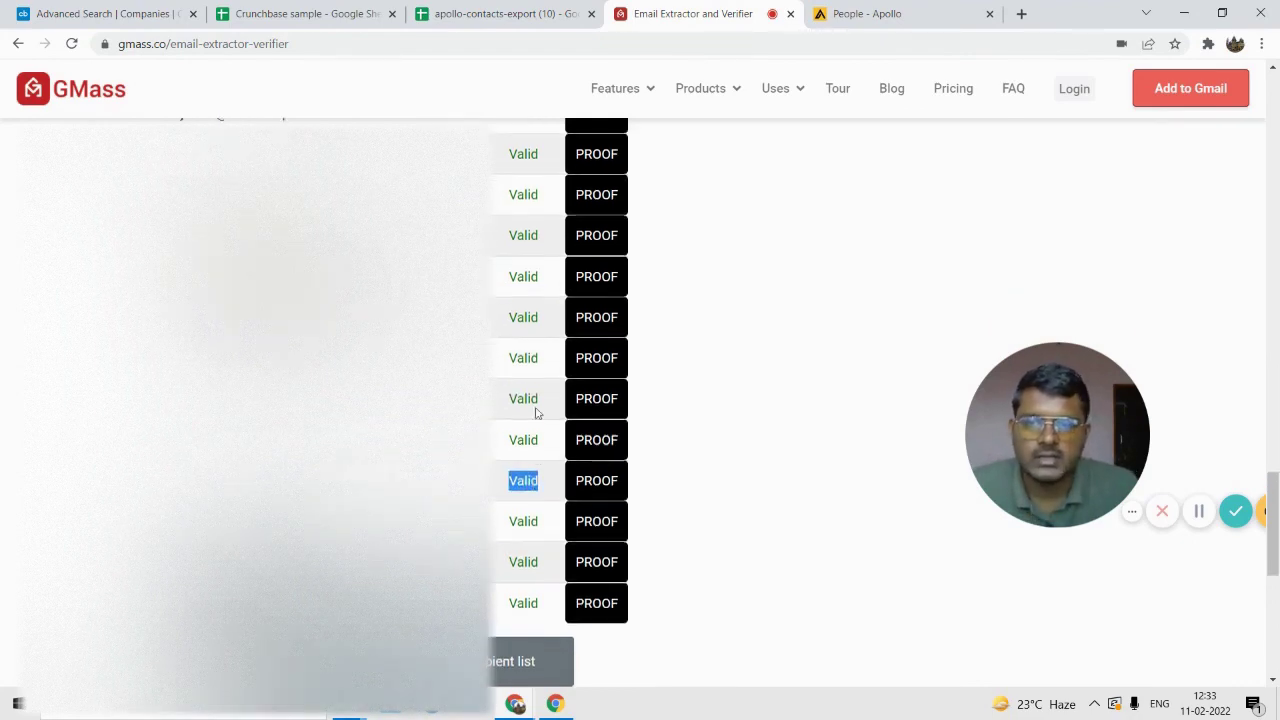
Step: Return to the apollo-contacts-export (10) sheet and select the Company cell E47
click(456, 12)
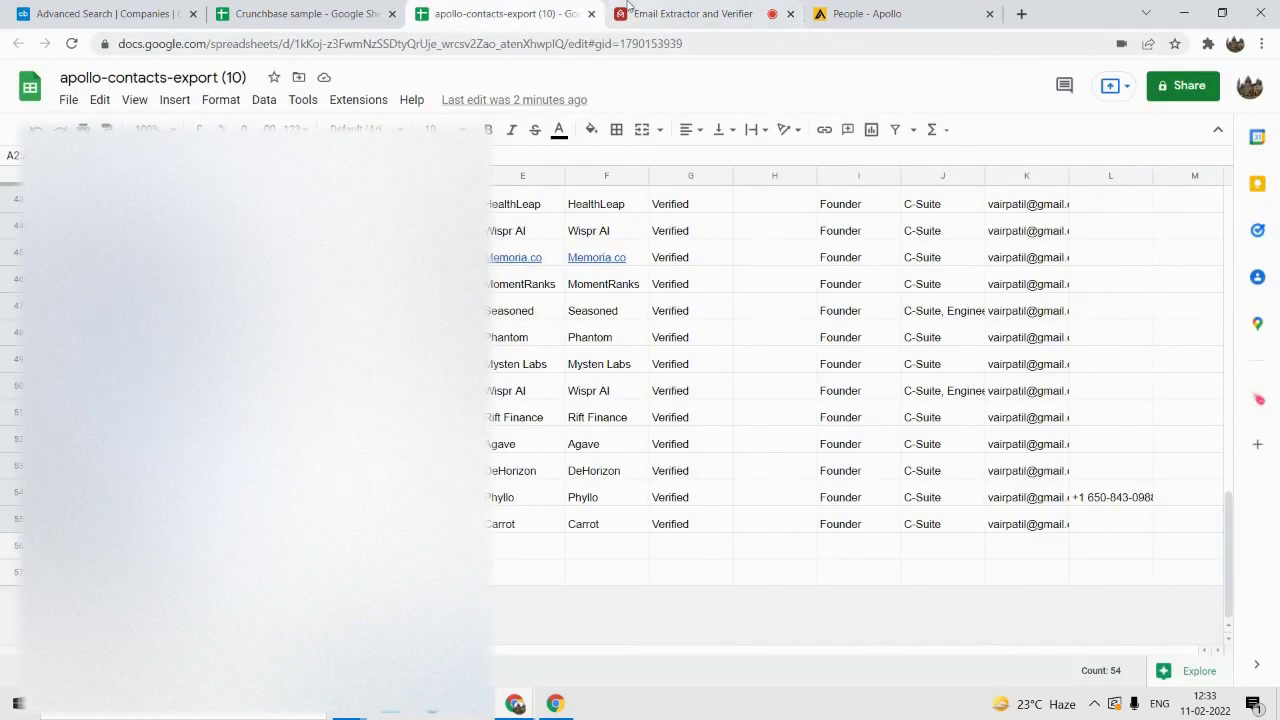
click(552, 309)
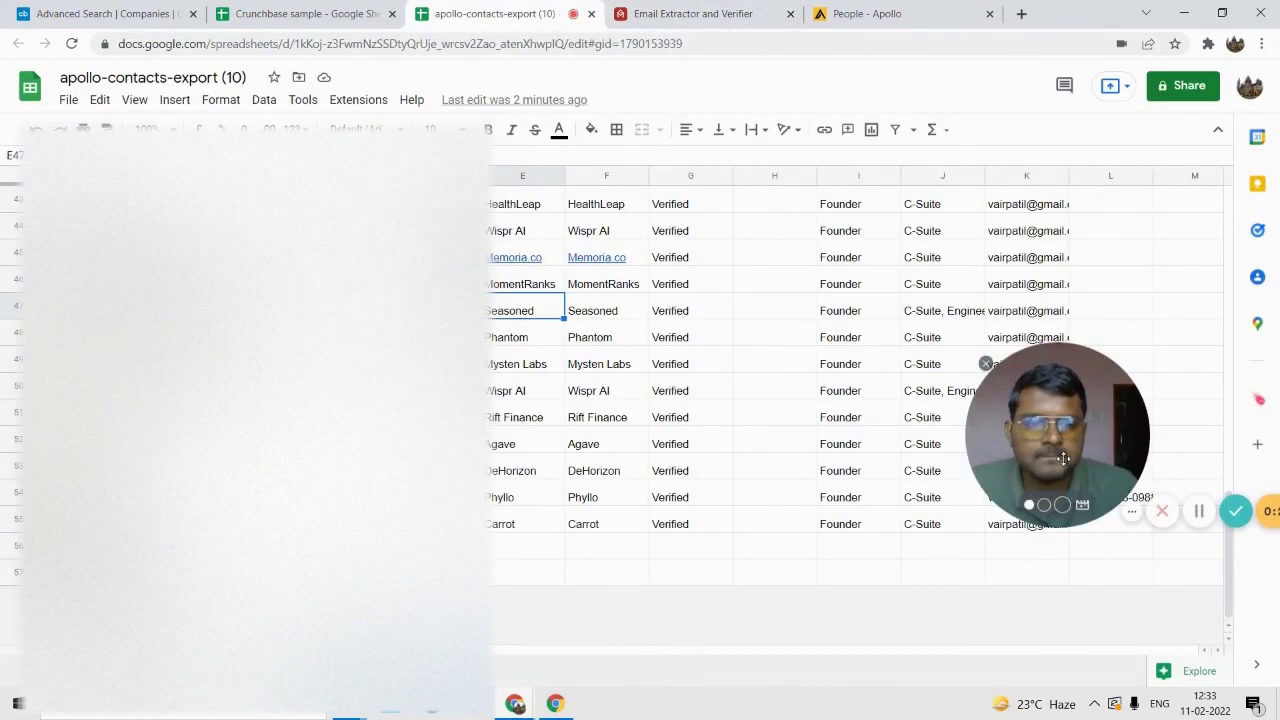
drag(1063, 459, 835, 466)
click(846, 504)
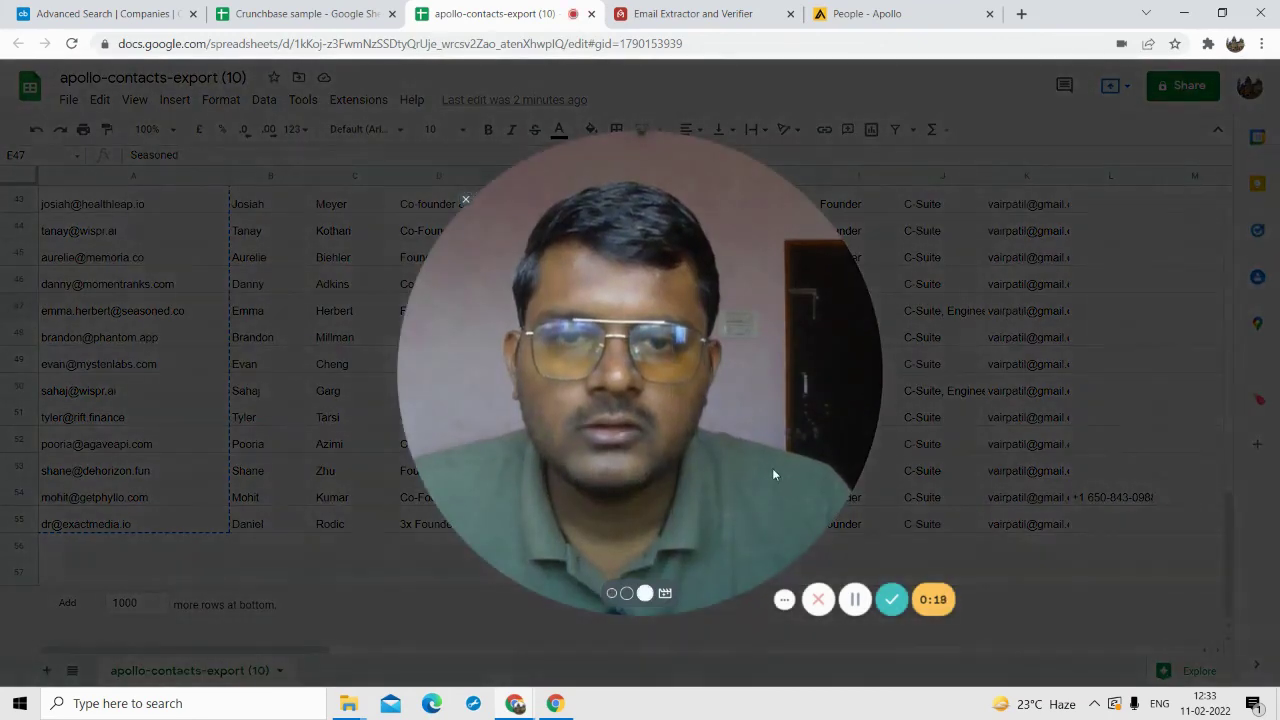